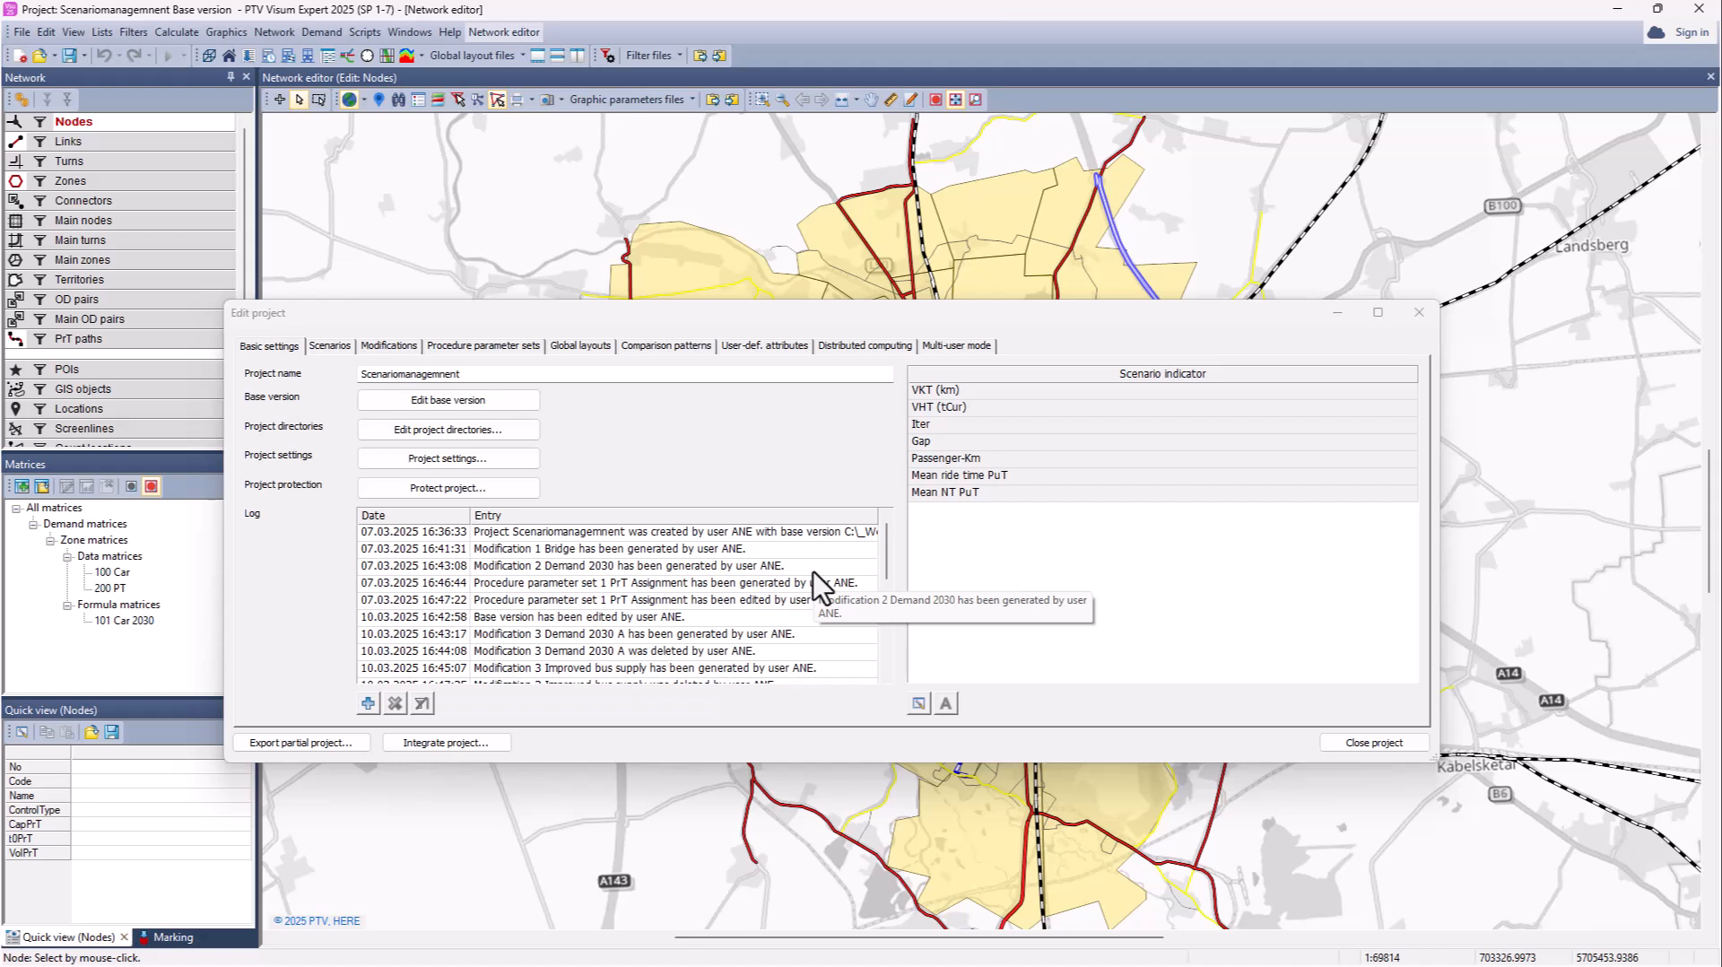
Step: Start a new user-defined attribute for the Modifications object type
left_click(763, 348)
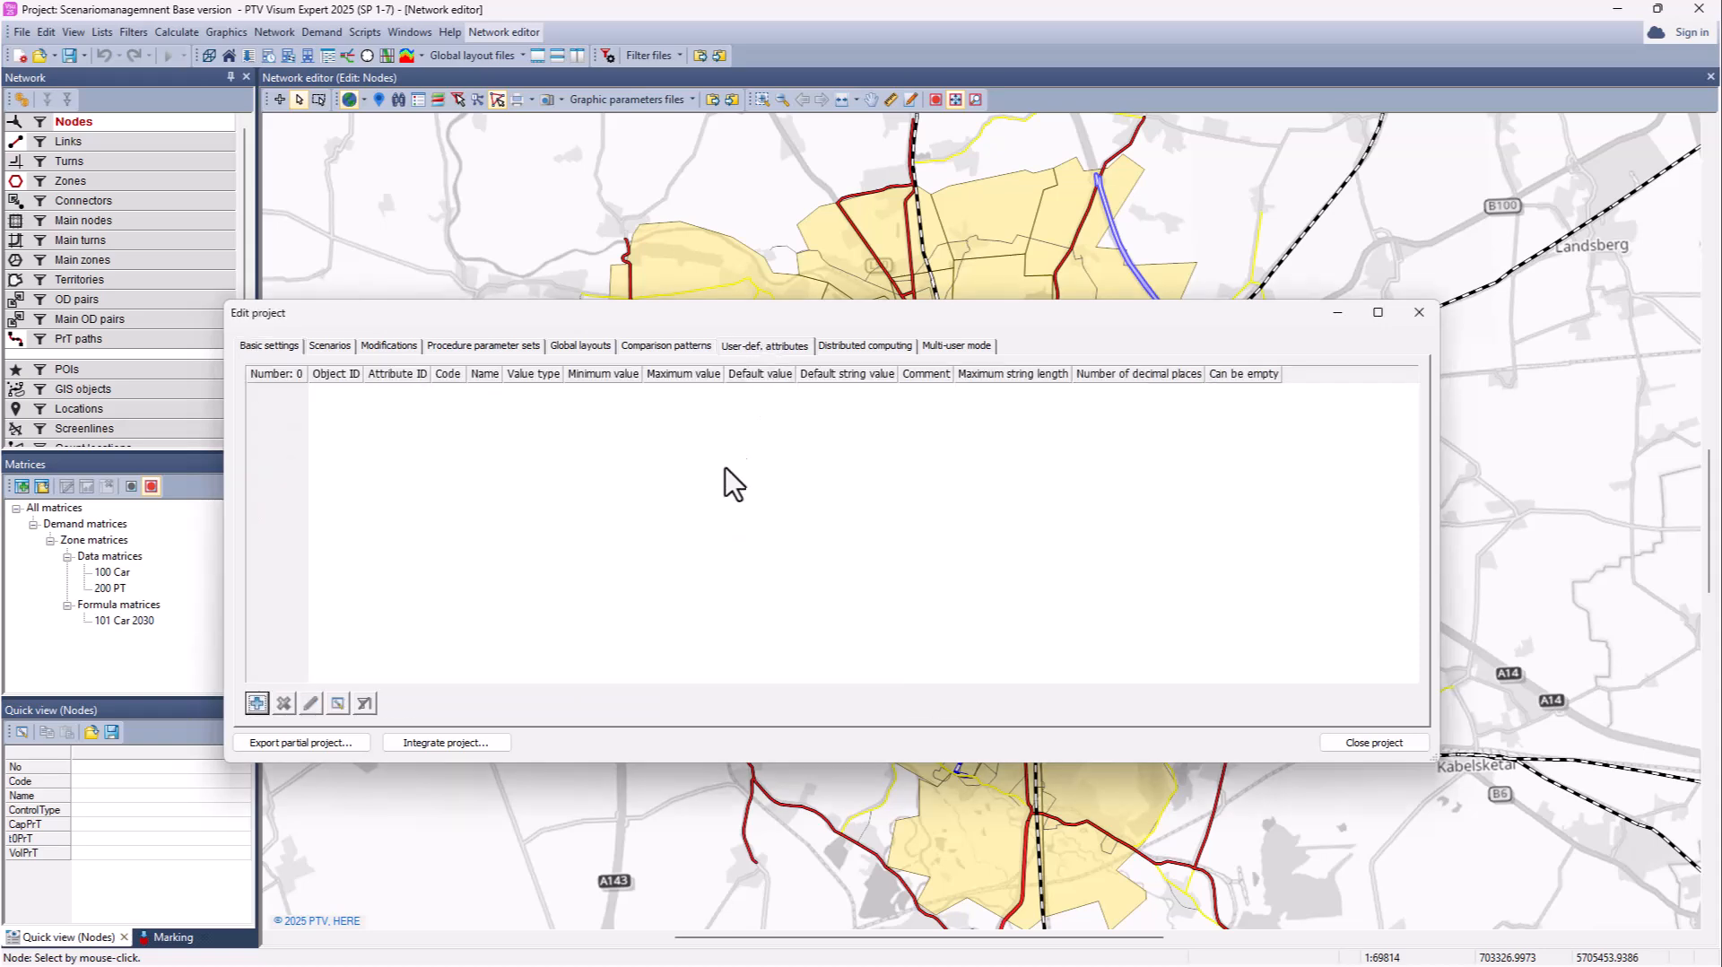
left_click(257, 704)
left_click(801, 509)
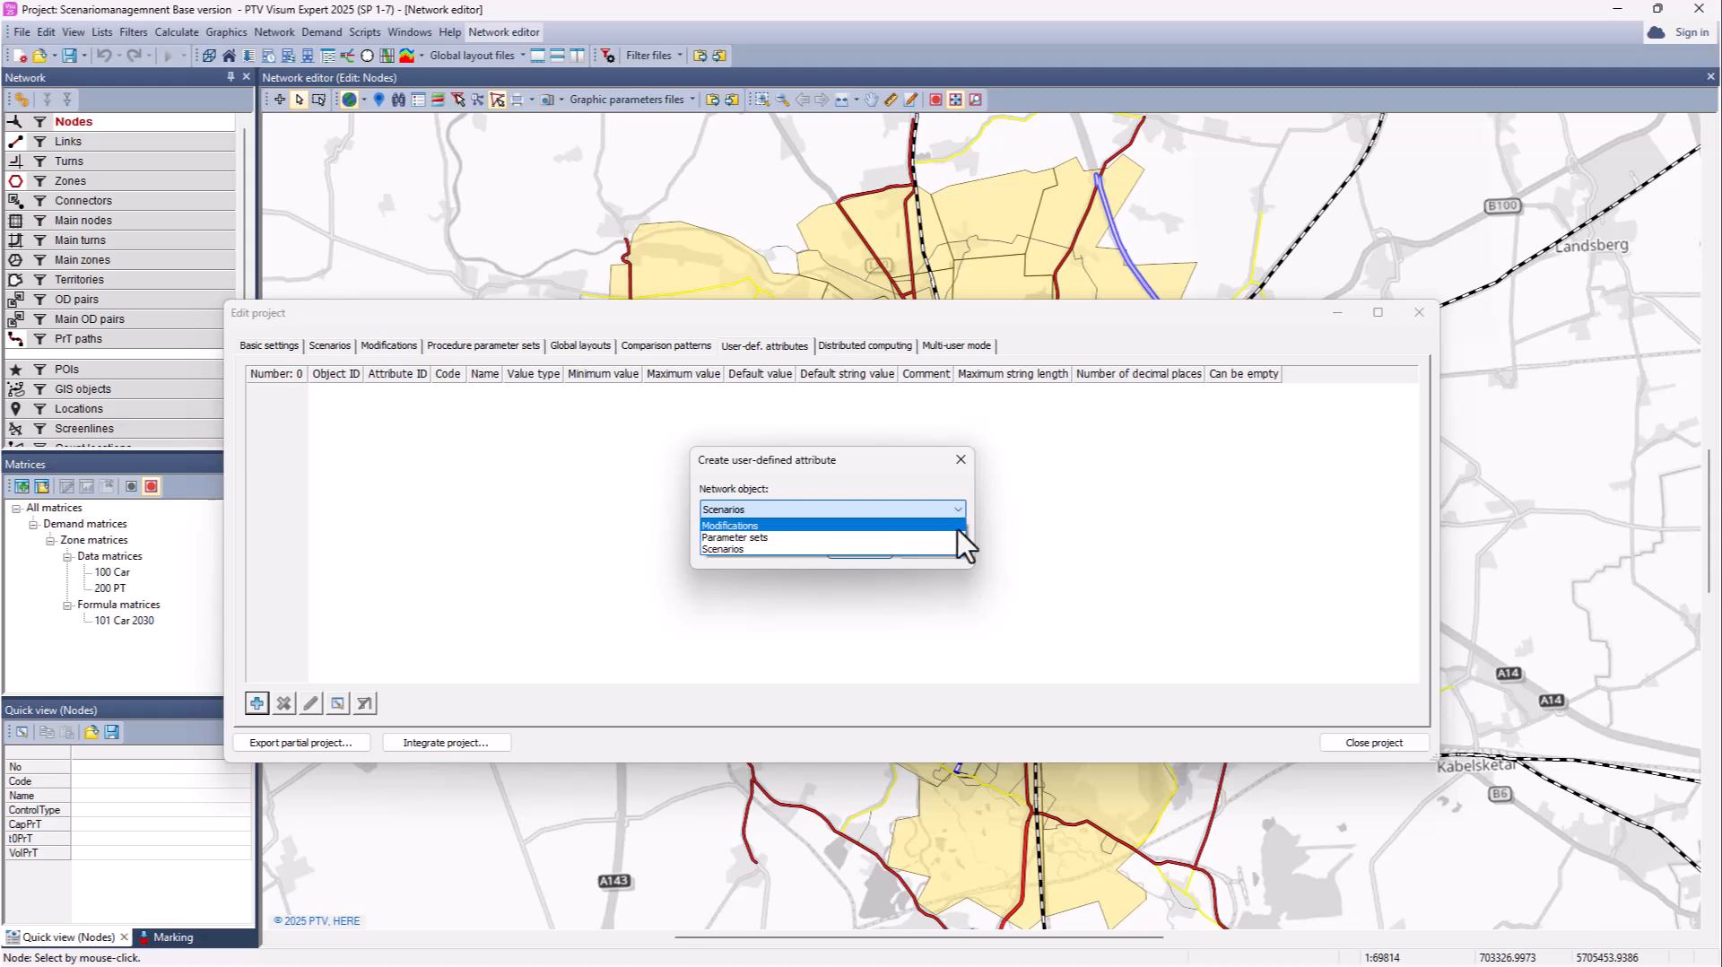
left_click(1010, 544)
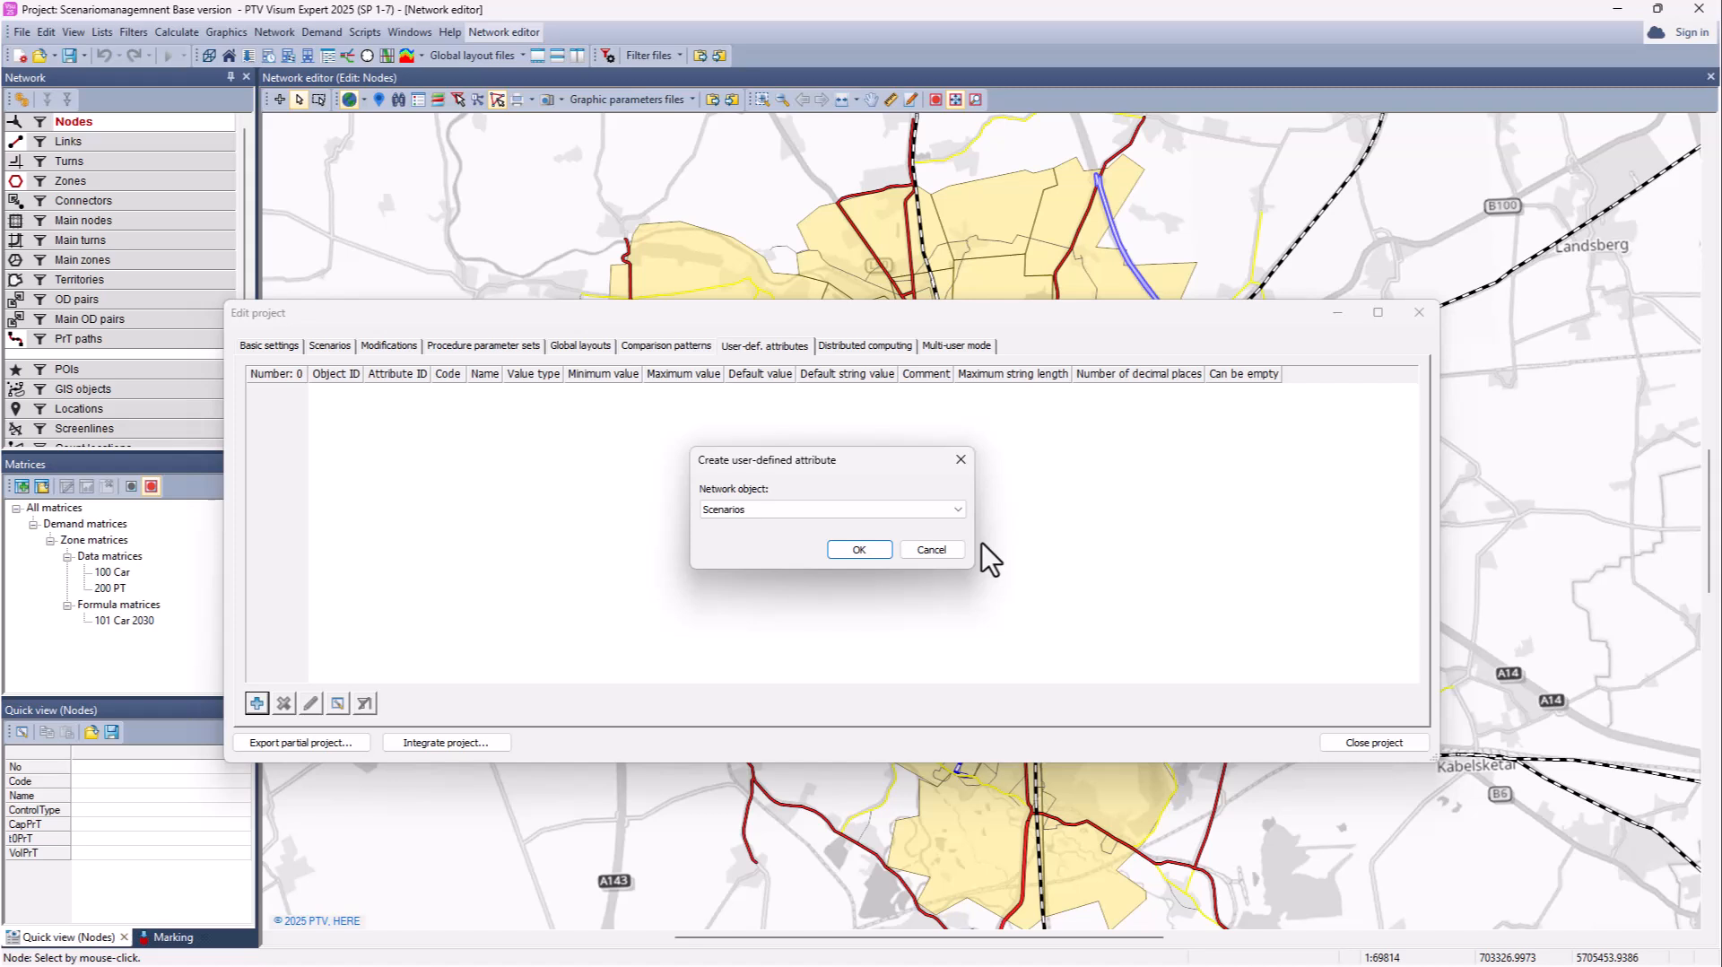
left_click(794, 509)
left_click(784, 524)
left_click(860, 549)
Step: Name it Year as an Integer with no default value, allowing empty values
type("Year")
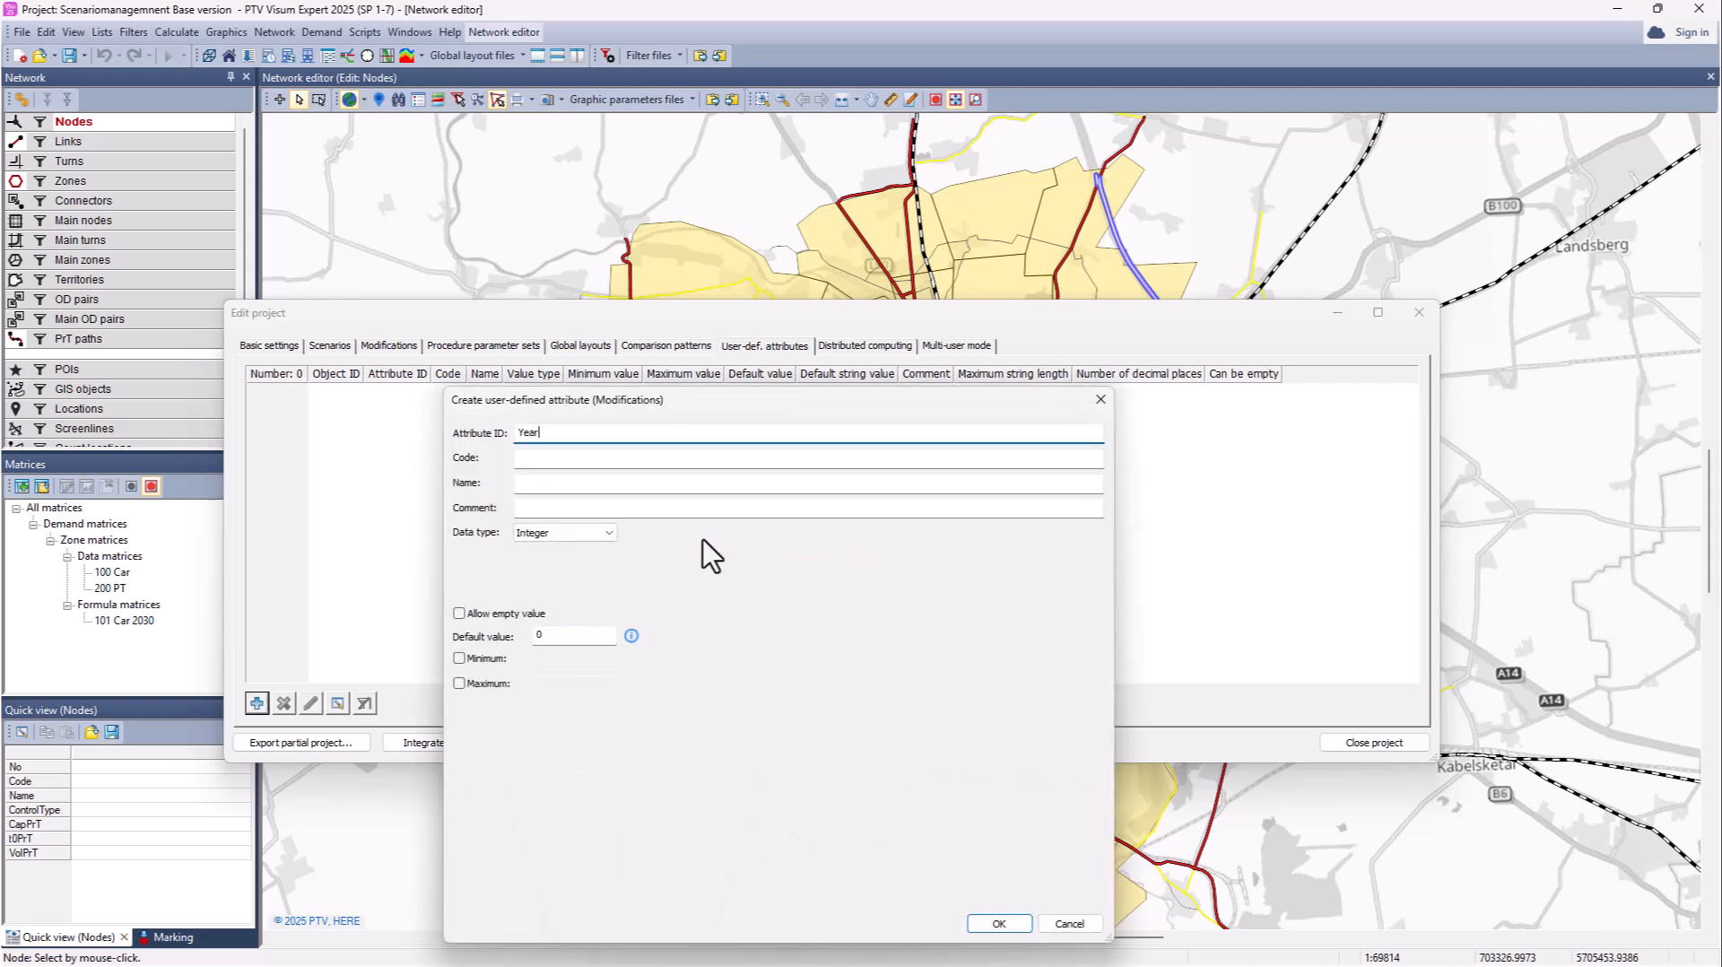
left_click(615, 458)
left_click(614, 537)
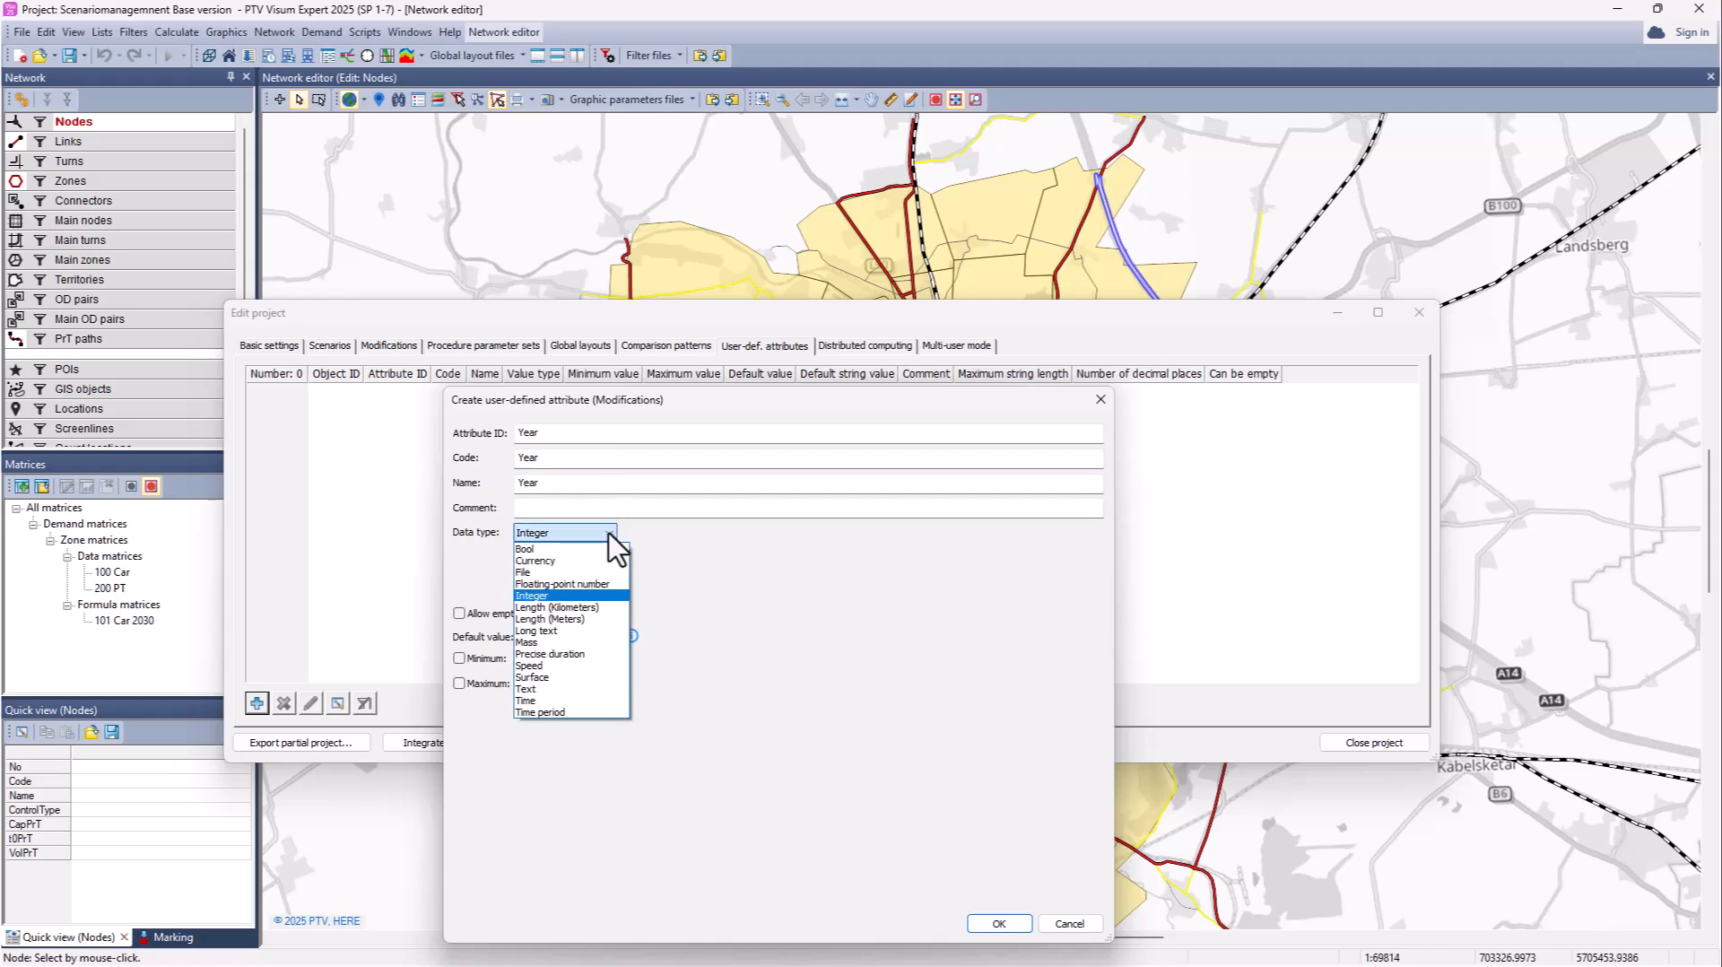
left_click(592, 595)
key("BackSpace")
left_click(458, 613)
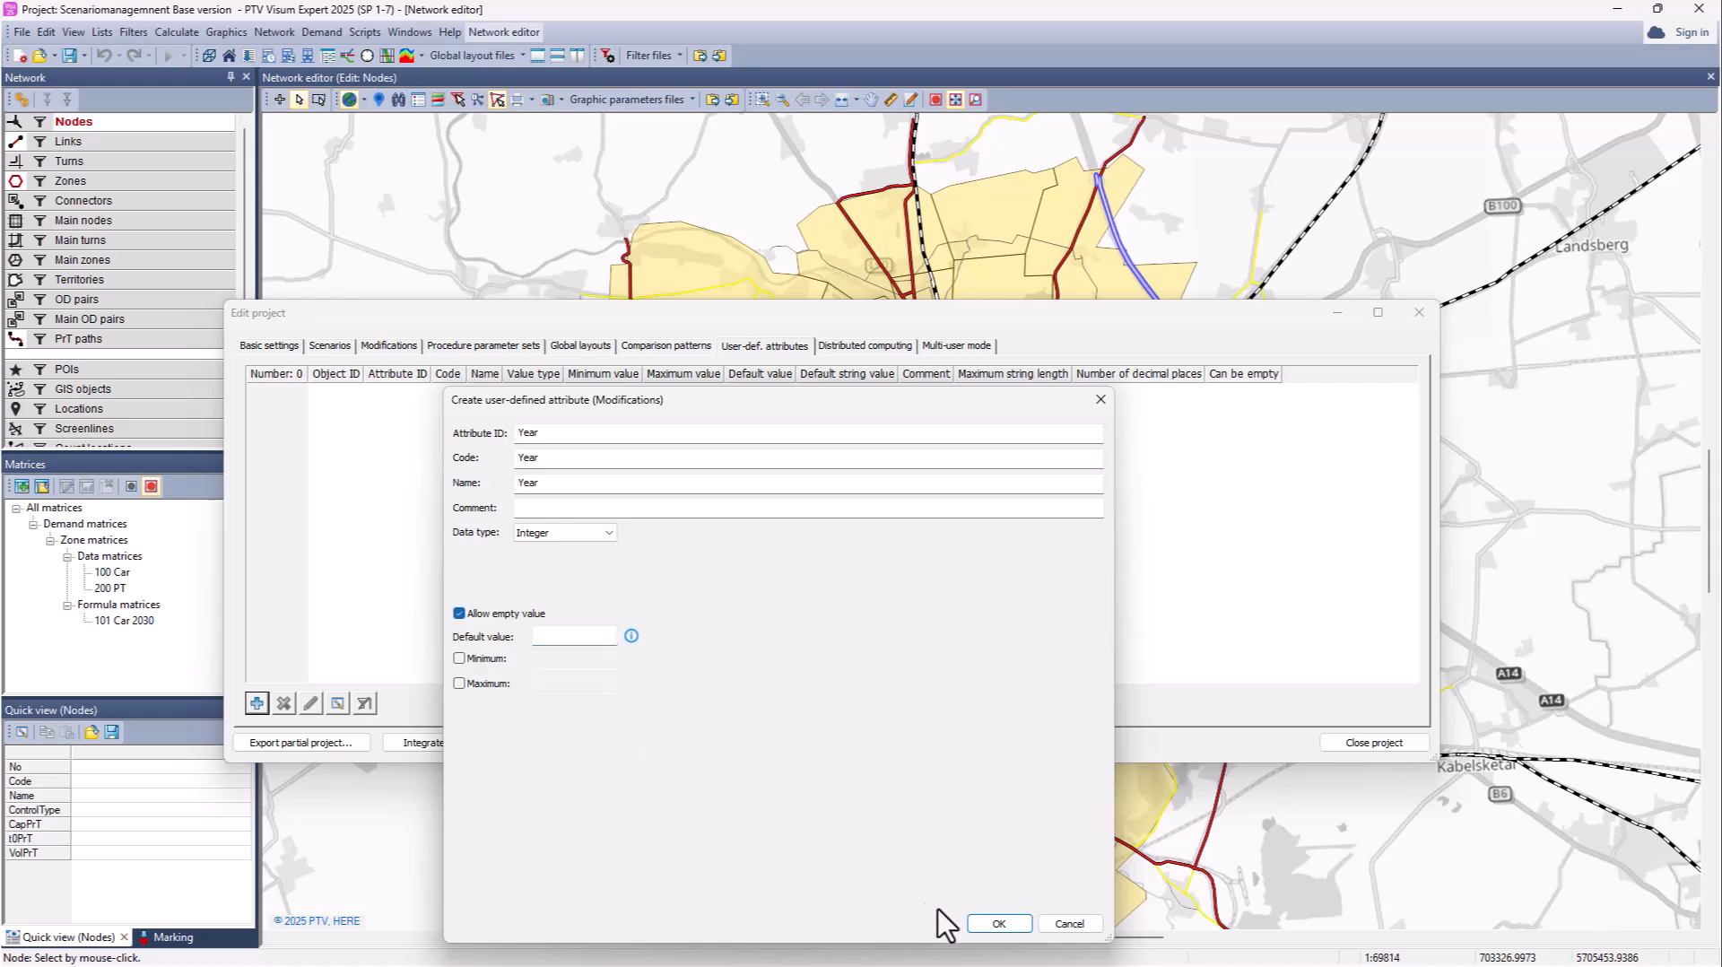
left_click(995, 924)
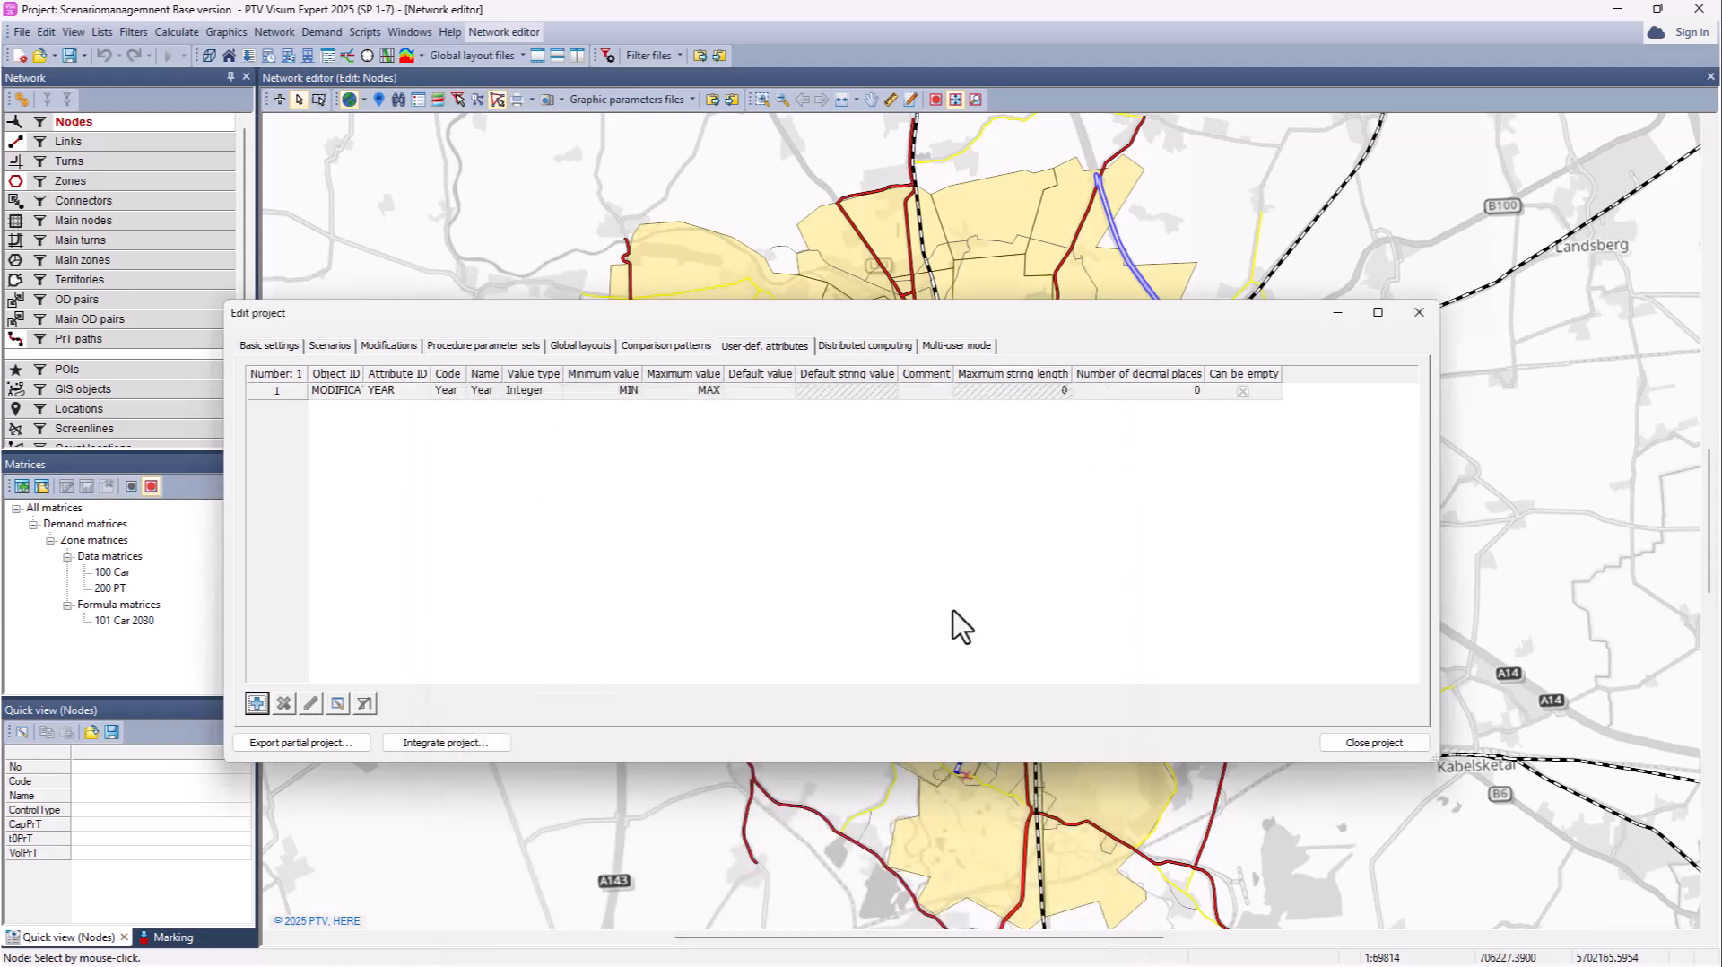
Step: Add a Text attribute Status for modifications
left_click(258, 704)
left_click(758, 509)
left_click(763, 524)
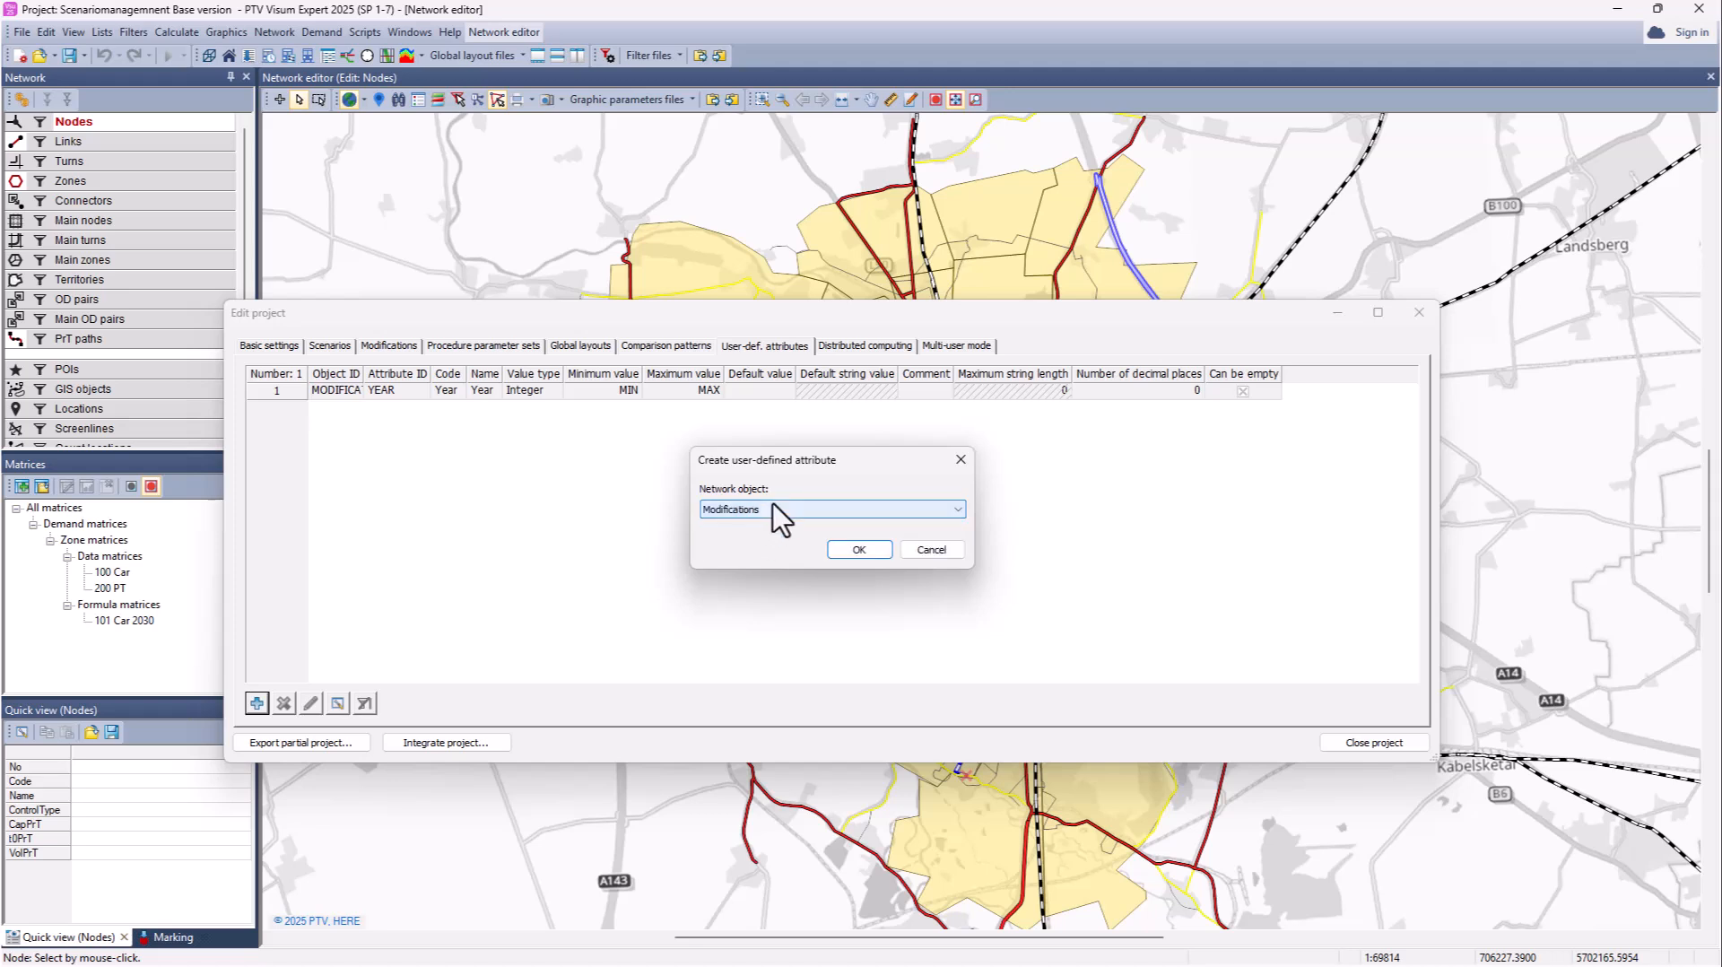
left_click(856, 551)
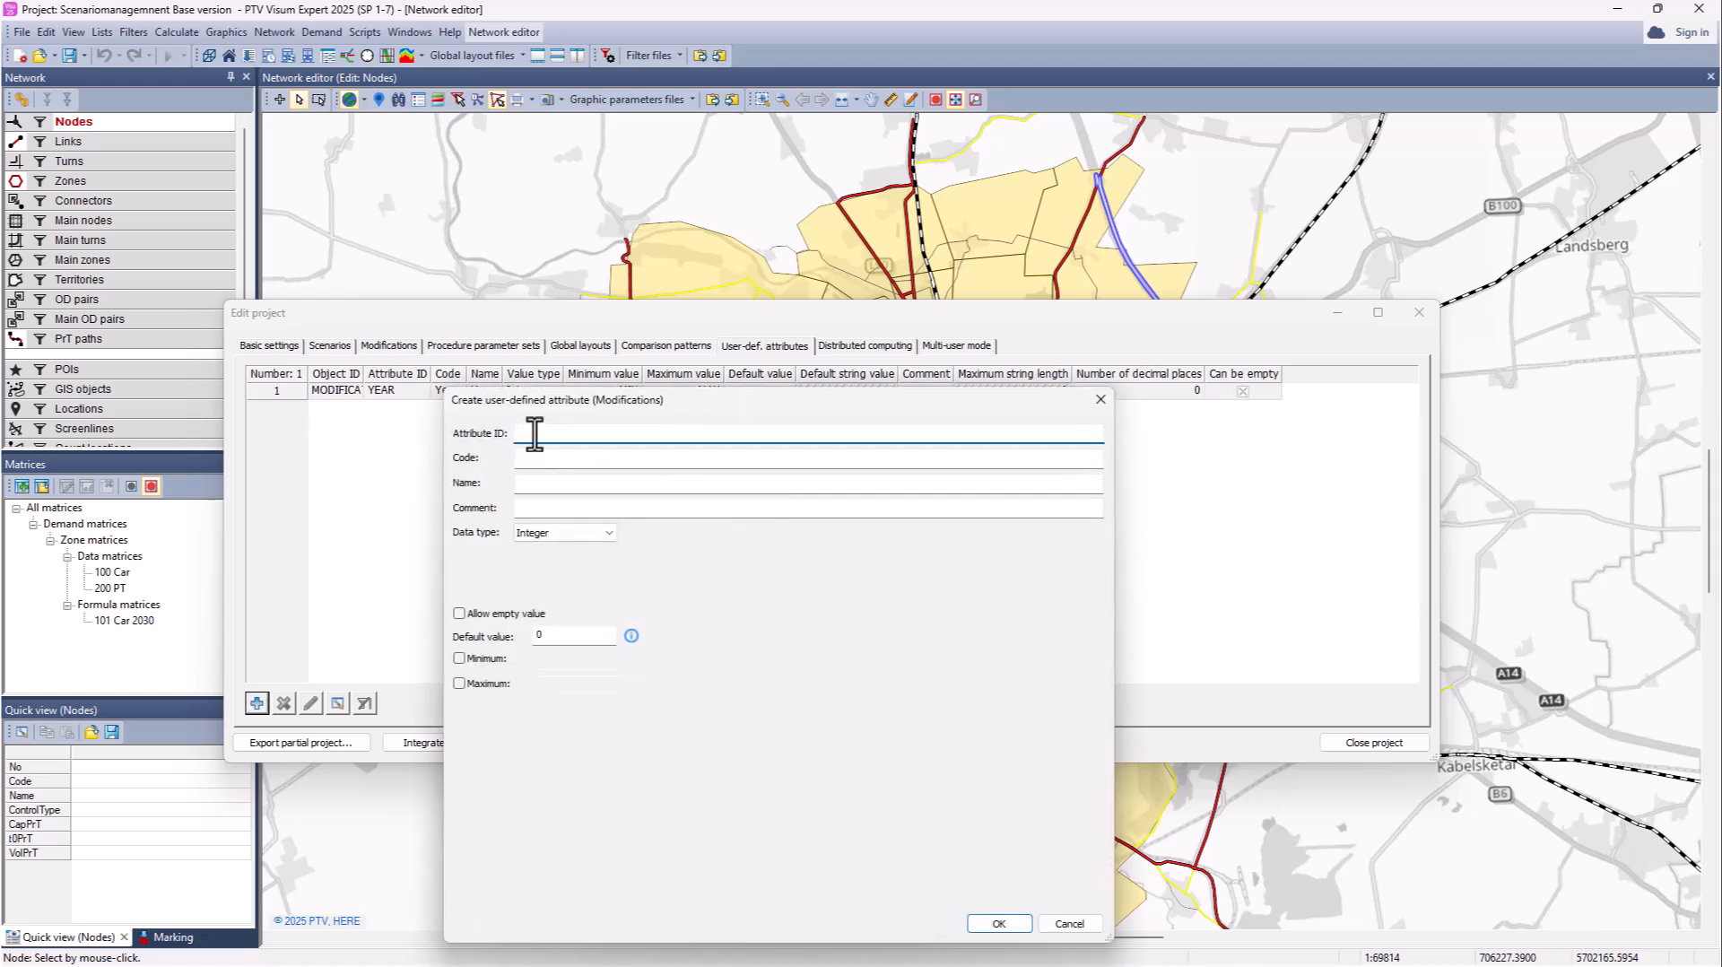
type("Status")
left_click(551, 459)
left_click(596, 534)
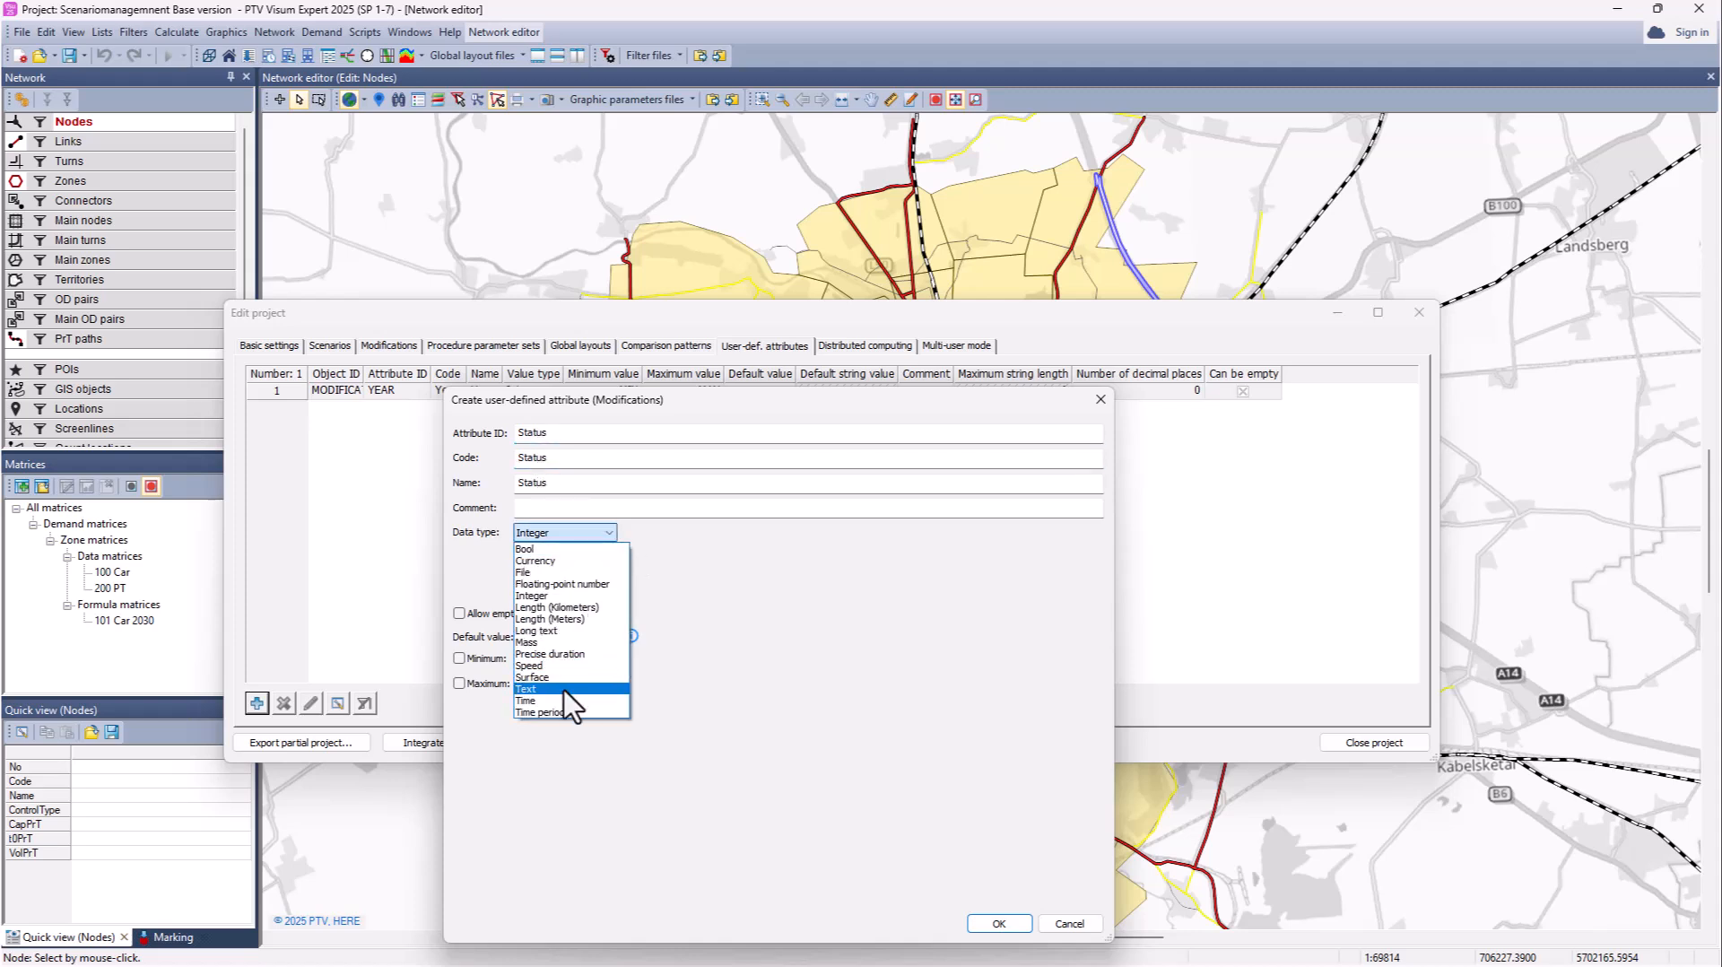
left_click(566, 689)
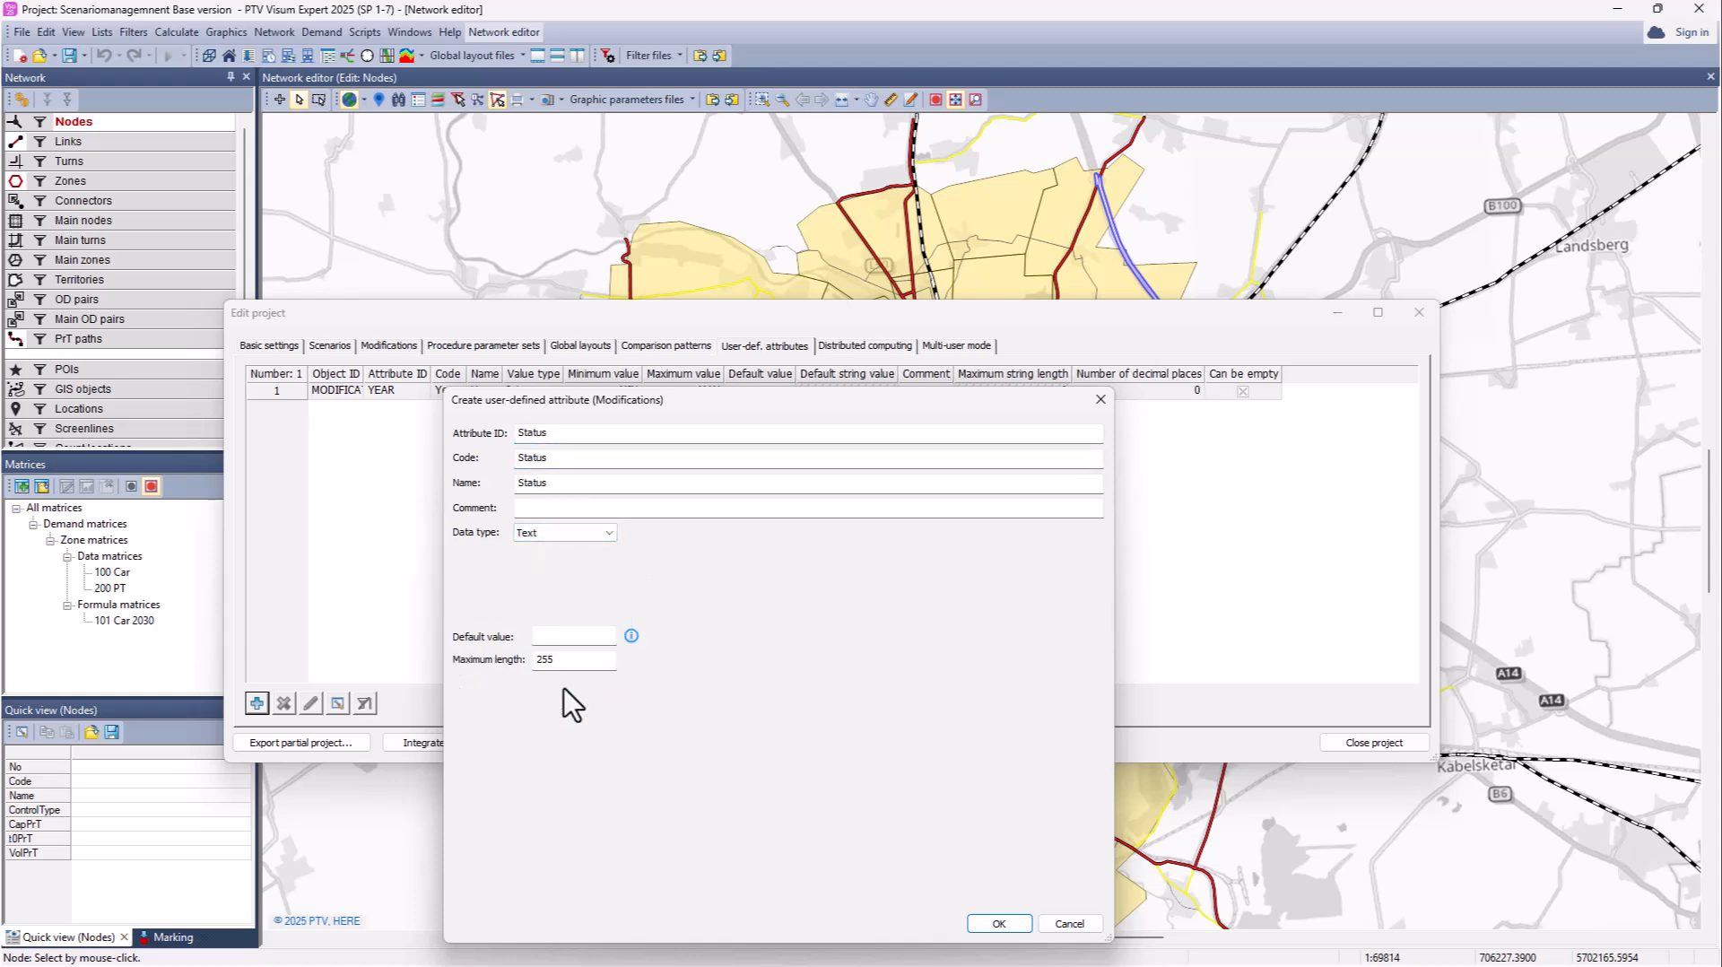
left_click(998, 924)
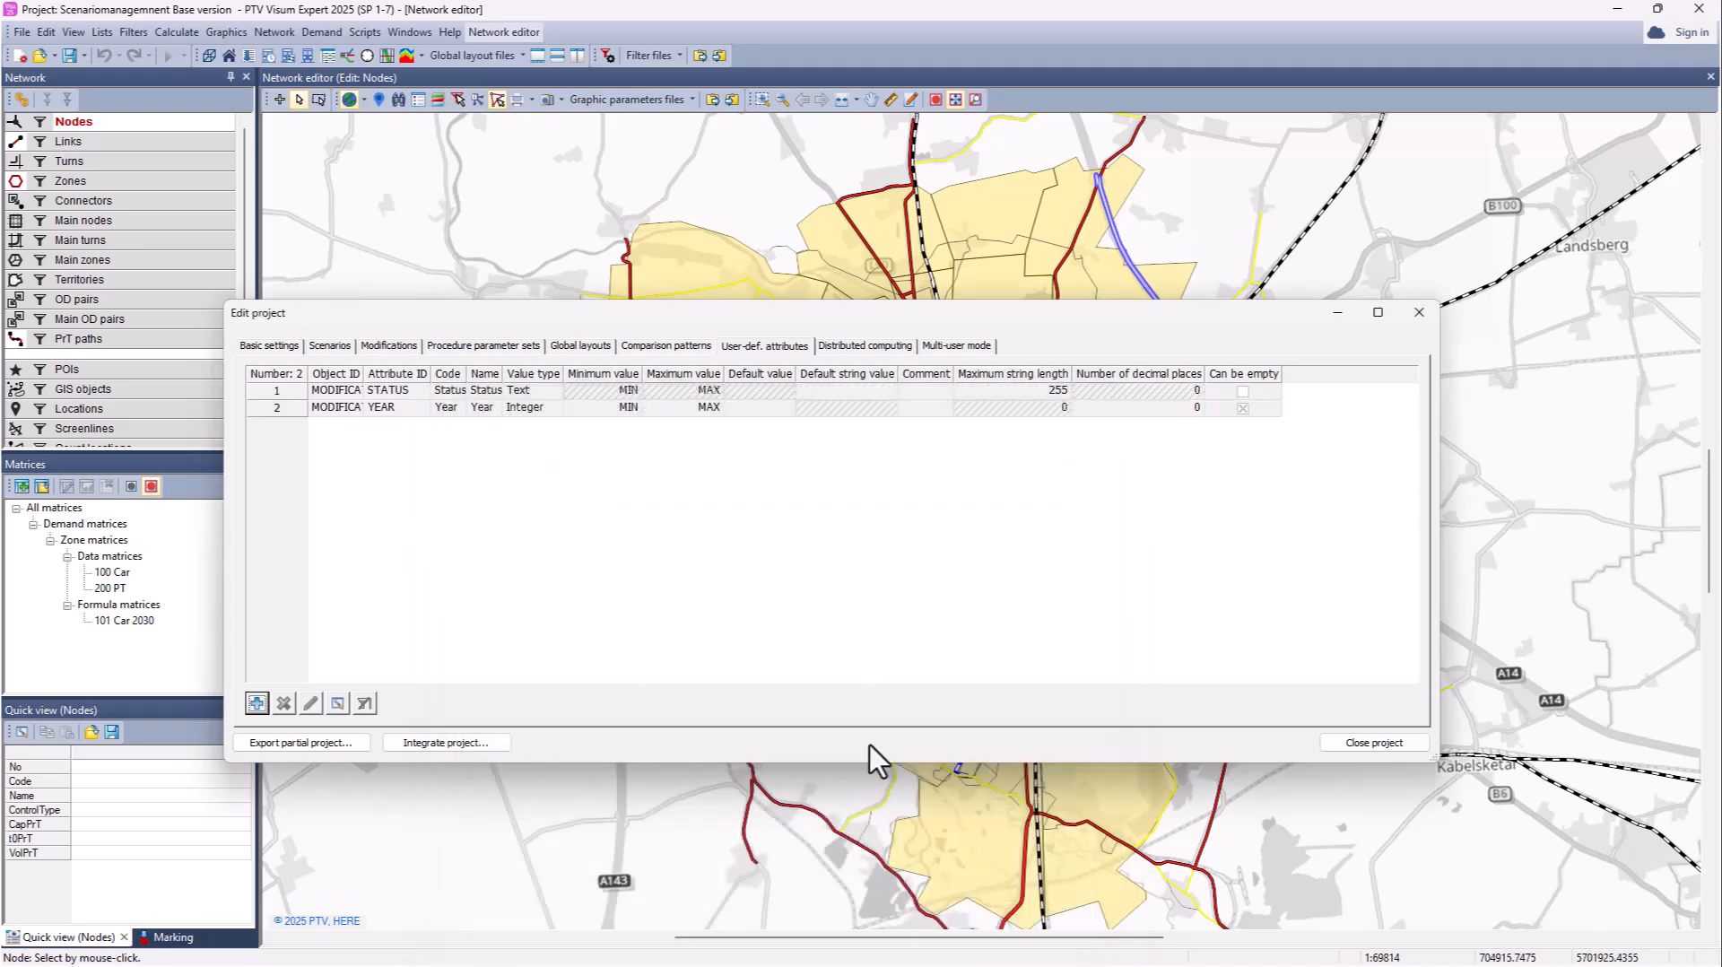
Step: Add a Text attribute District for modifications
left_click(256, 704)
left_click(746, 512)
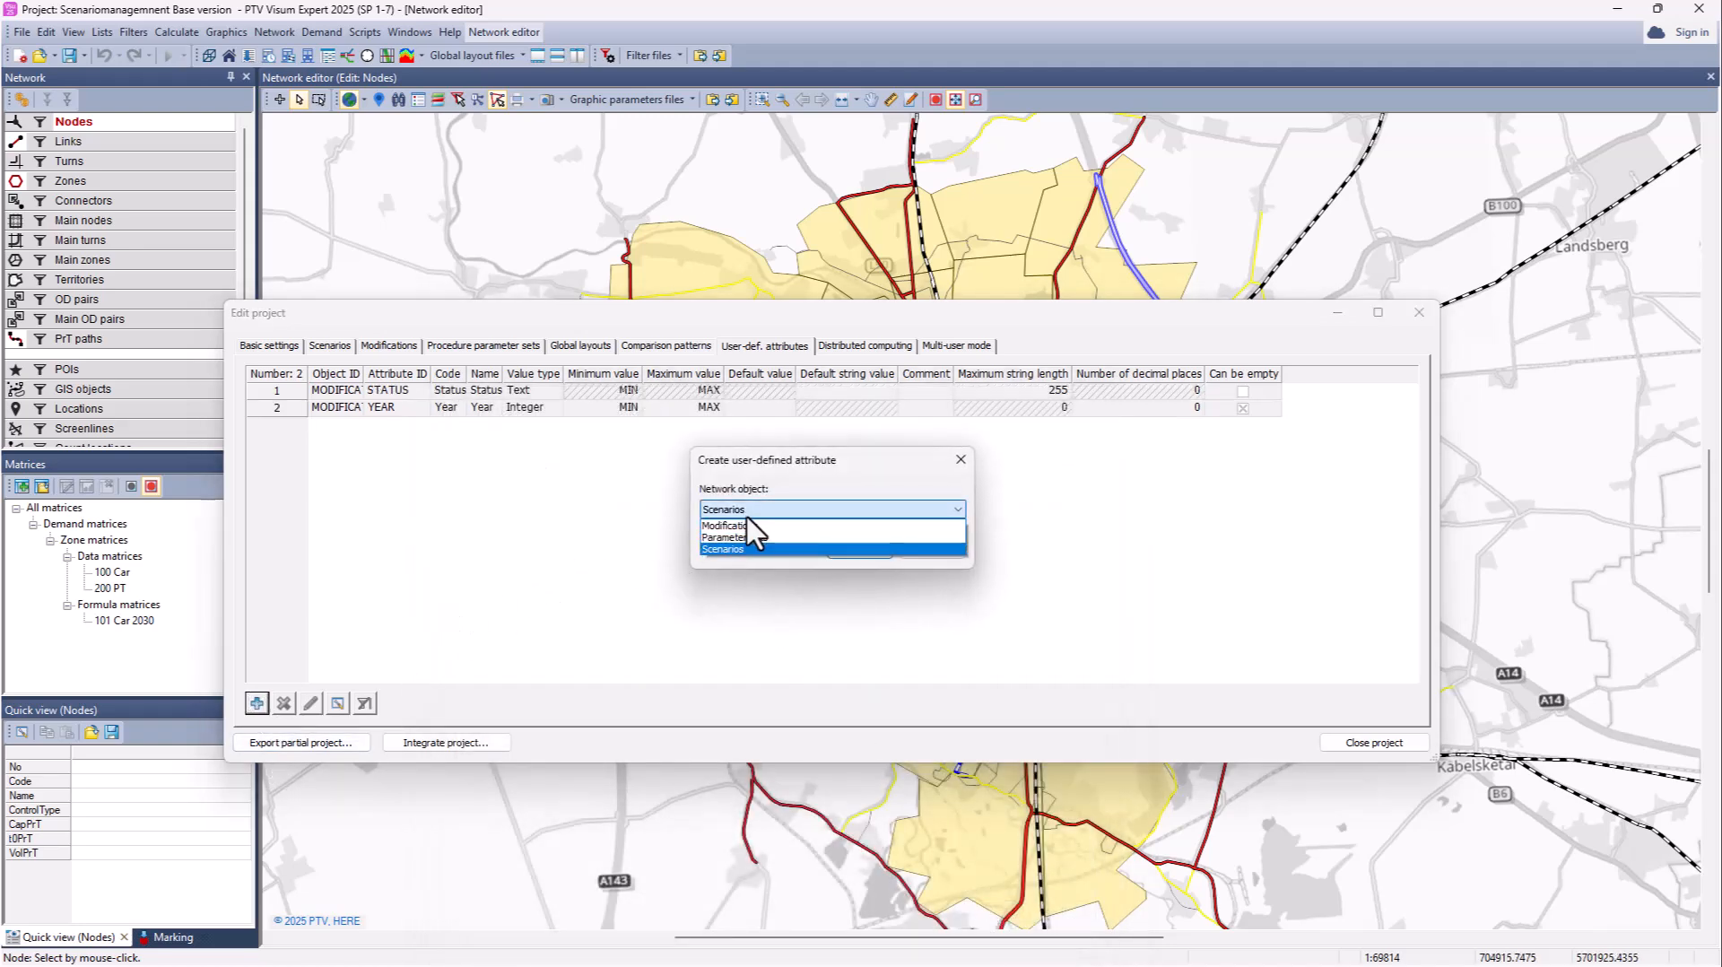
left_click(756, 536)
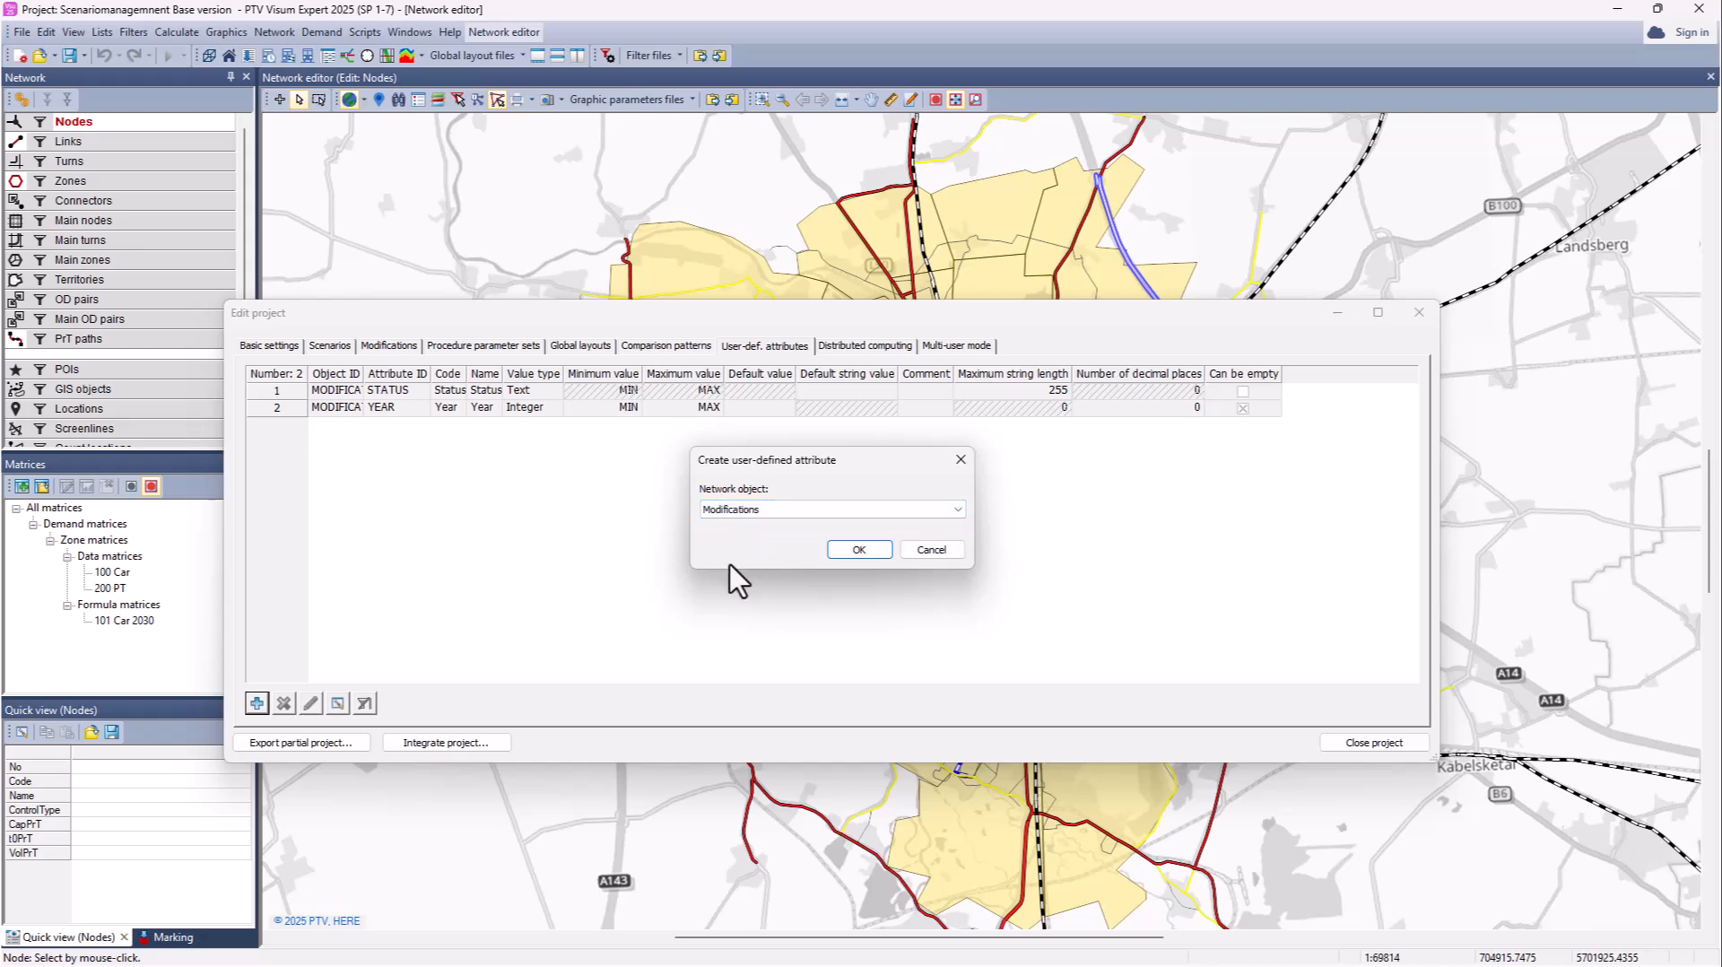
left_click(858, 551)
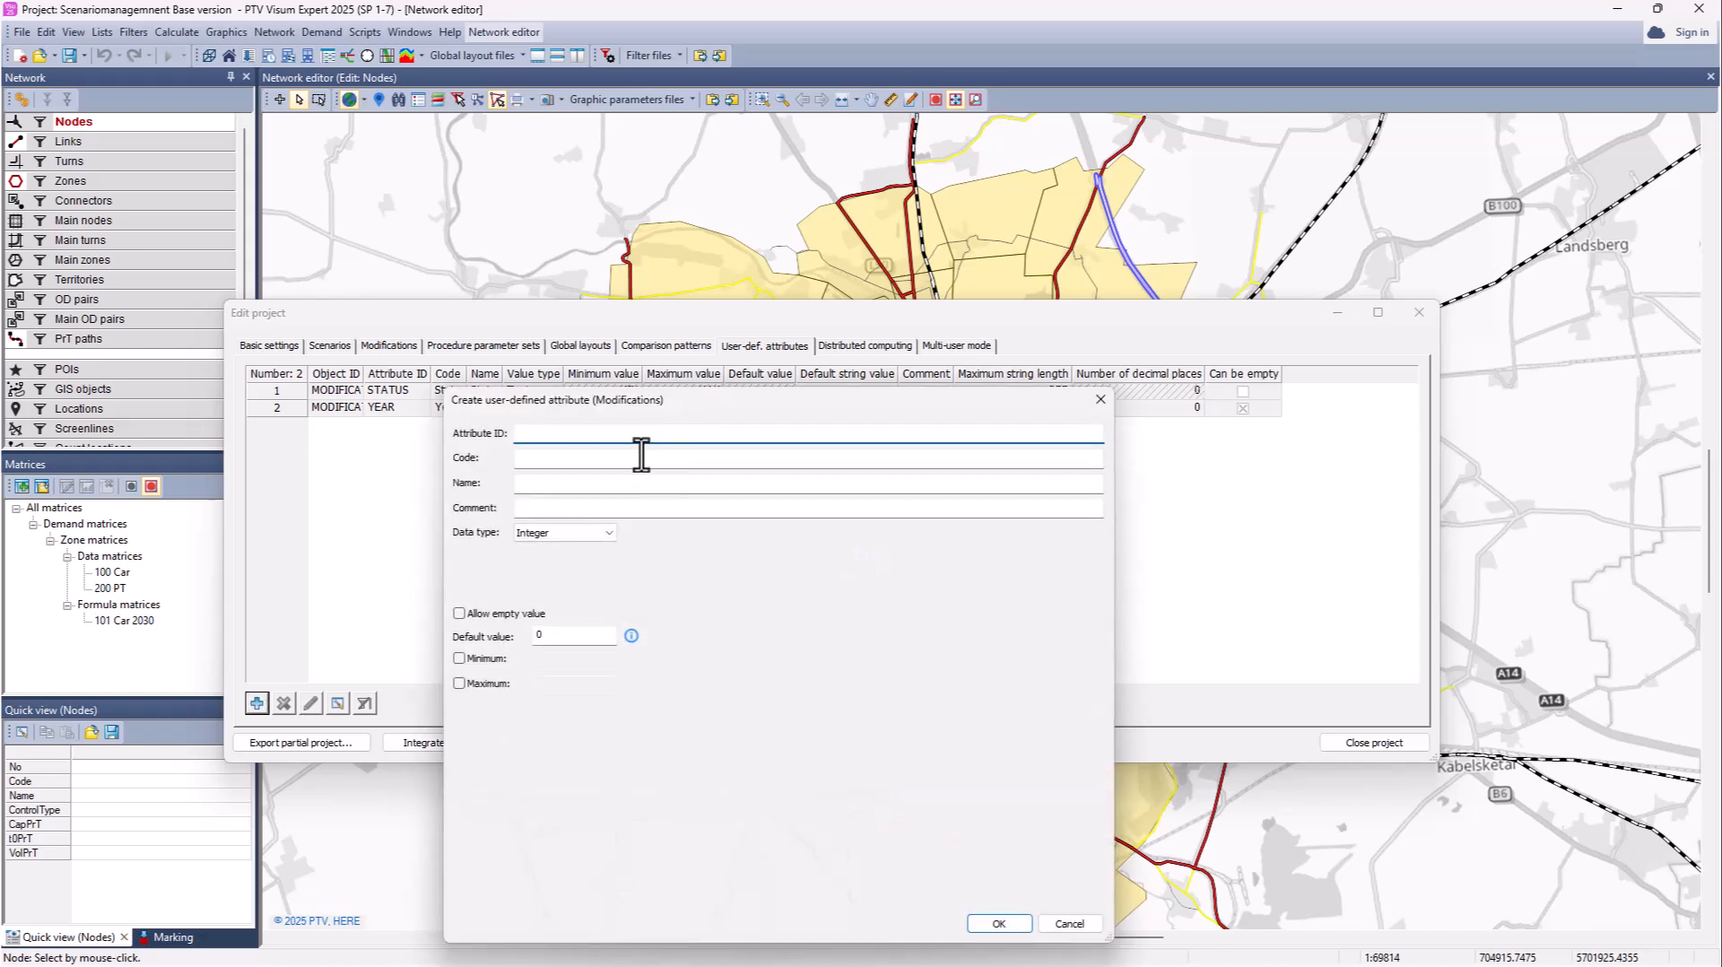
type("District")
left_click(628, 459)
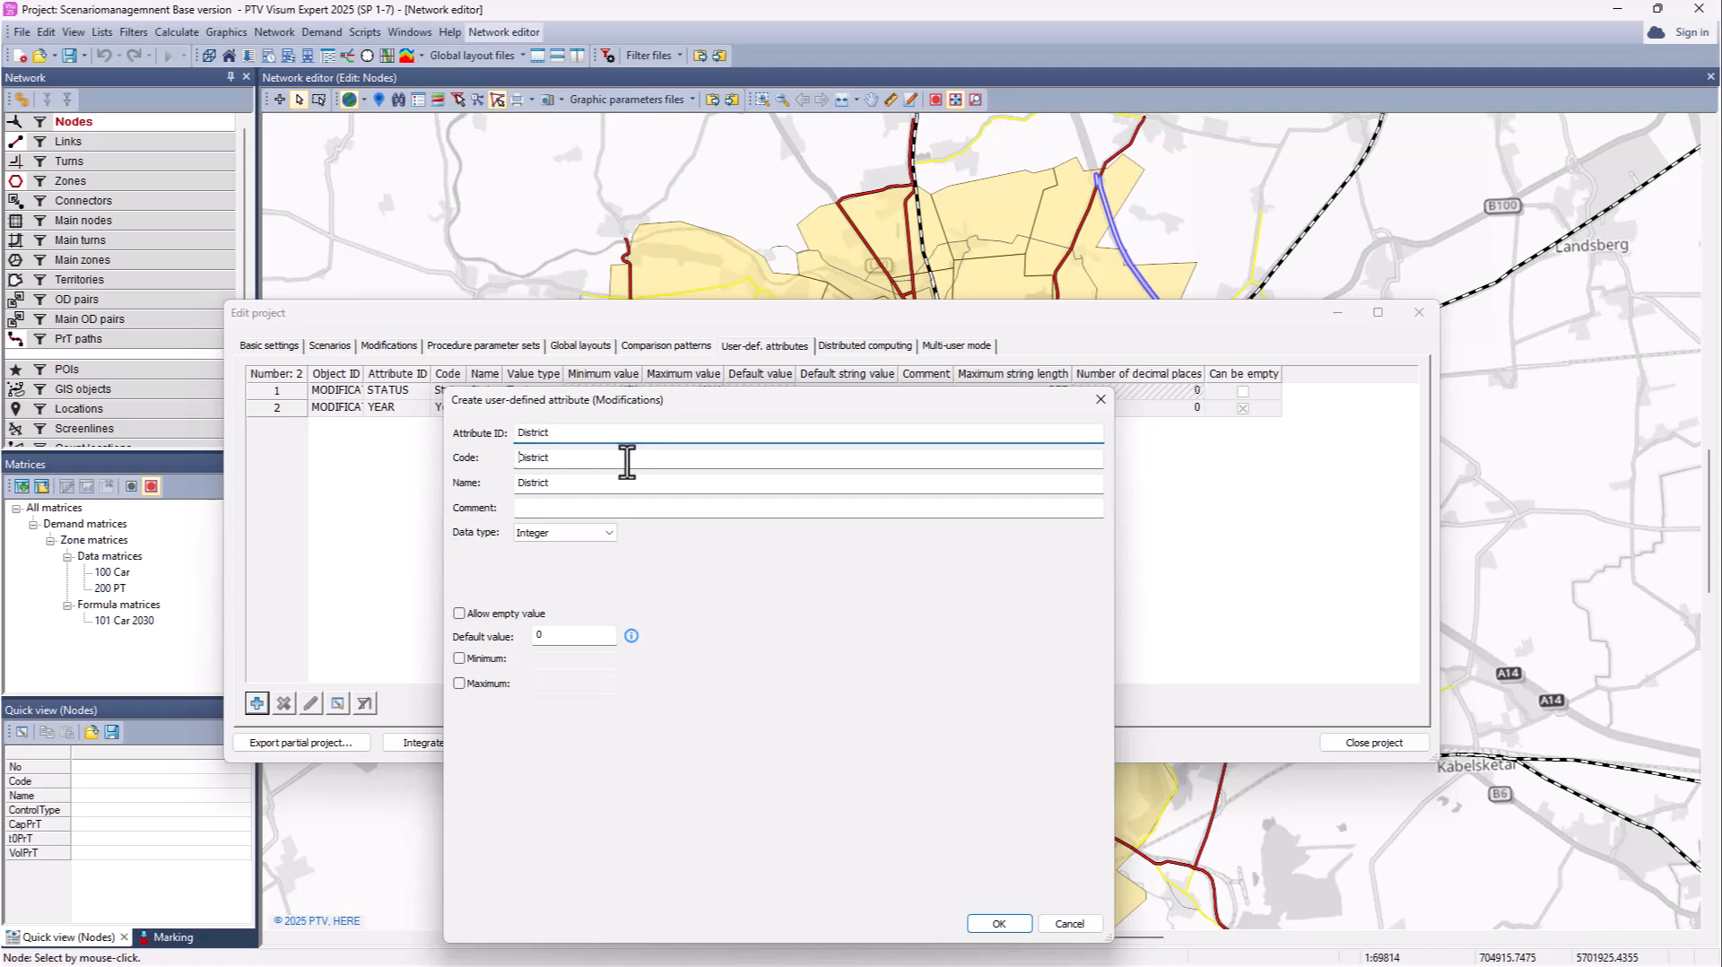
left_click(610, 531)
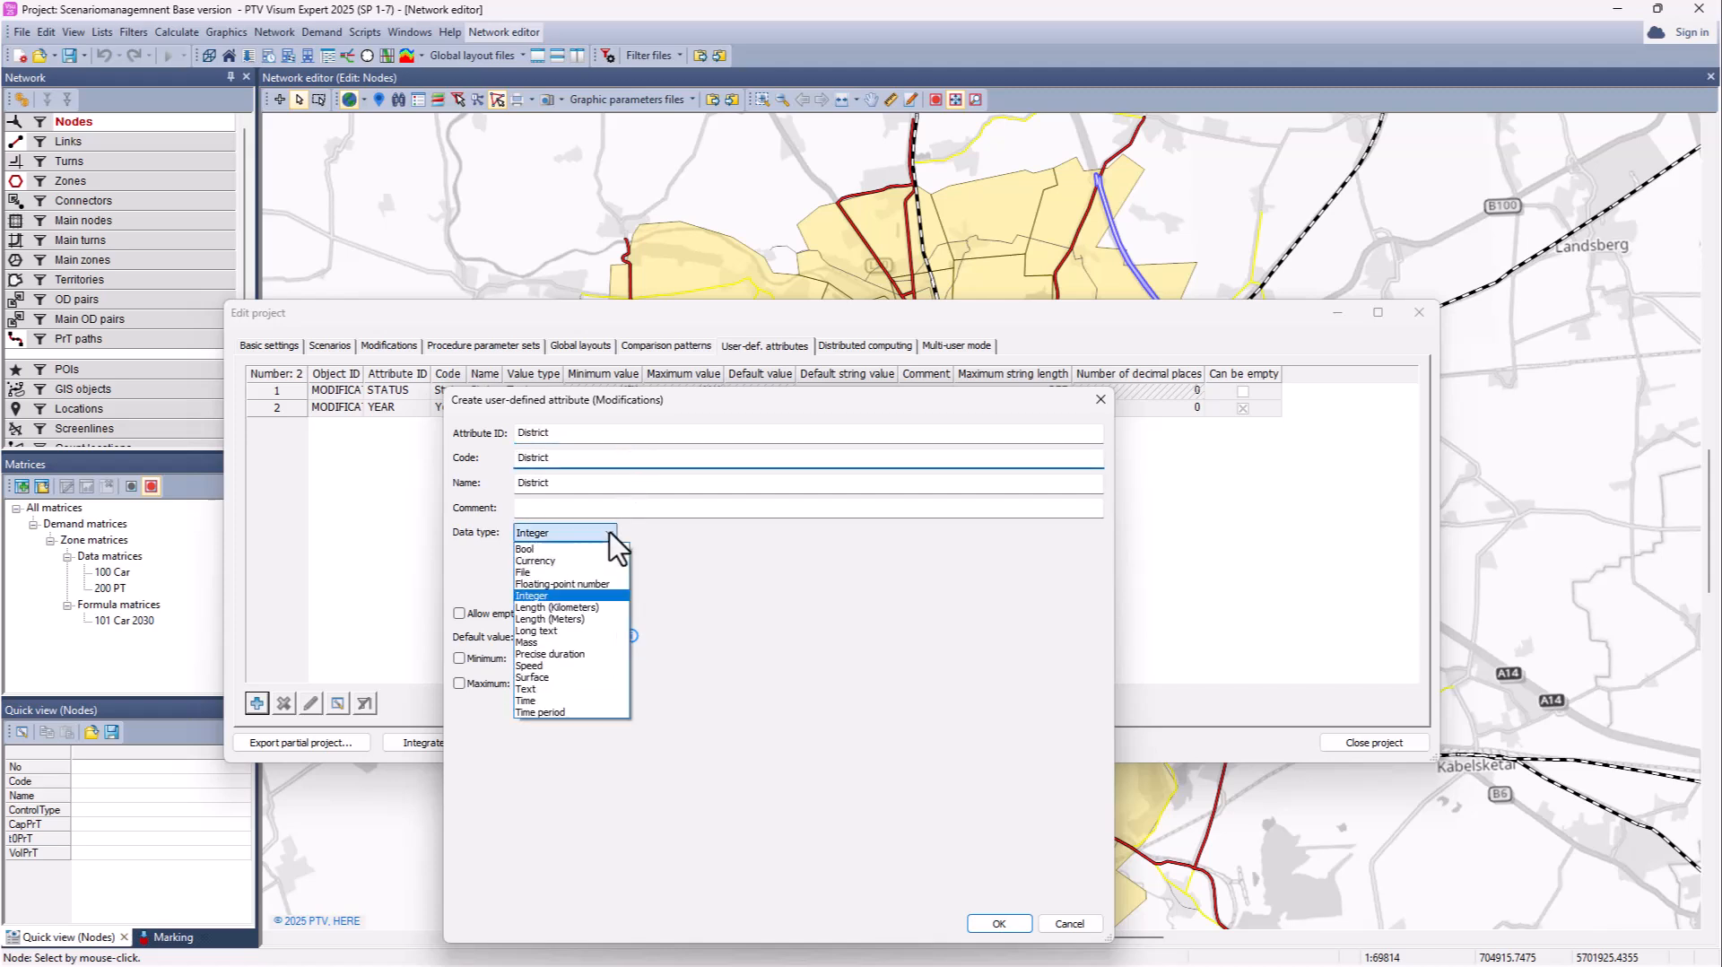
left_click(560, 689)
left_click(995, 924)
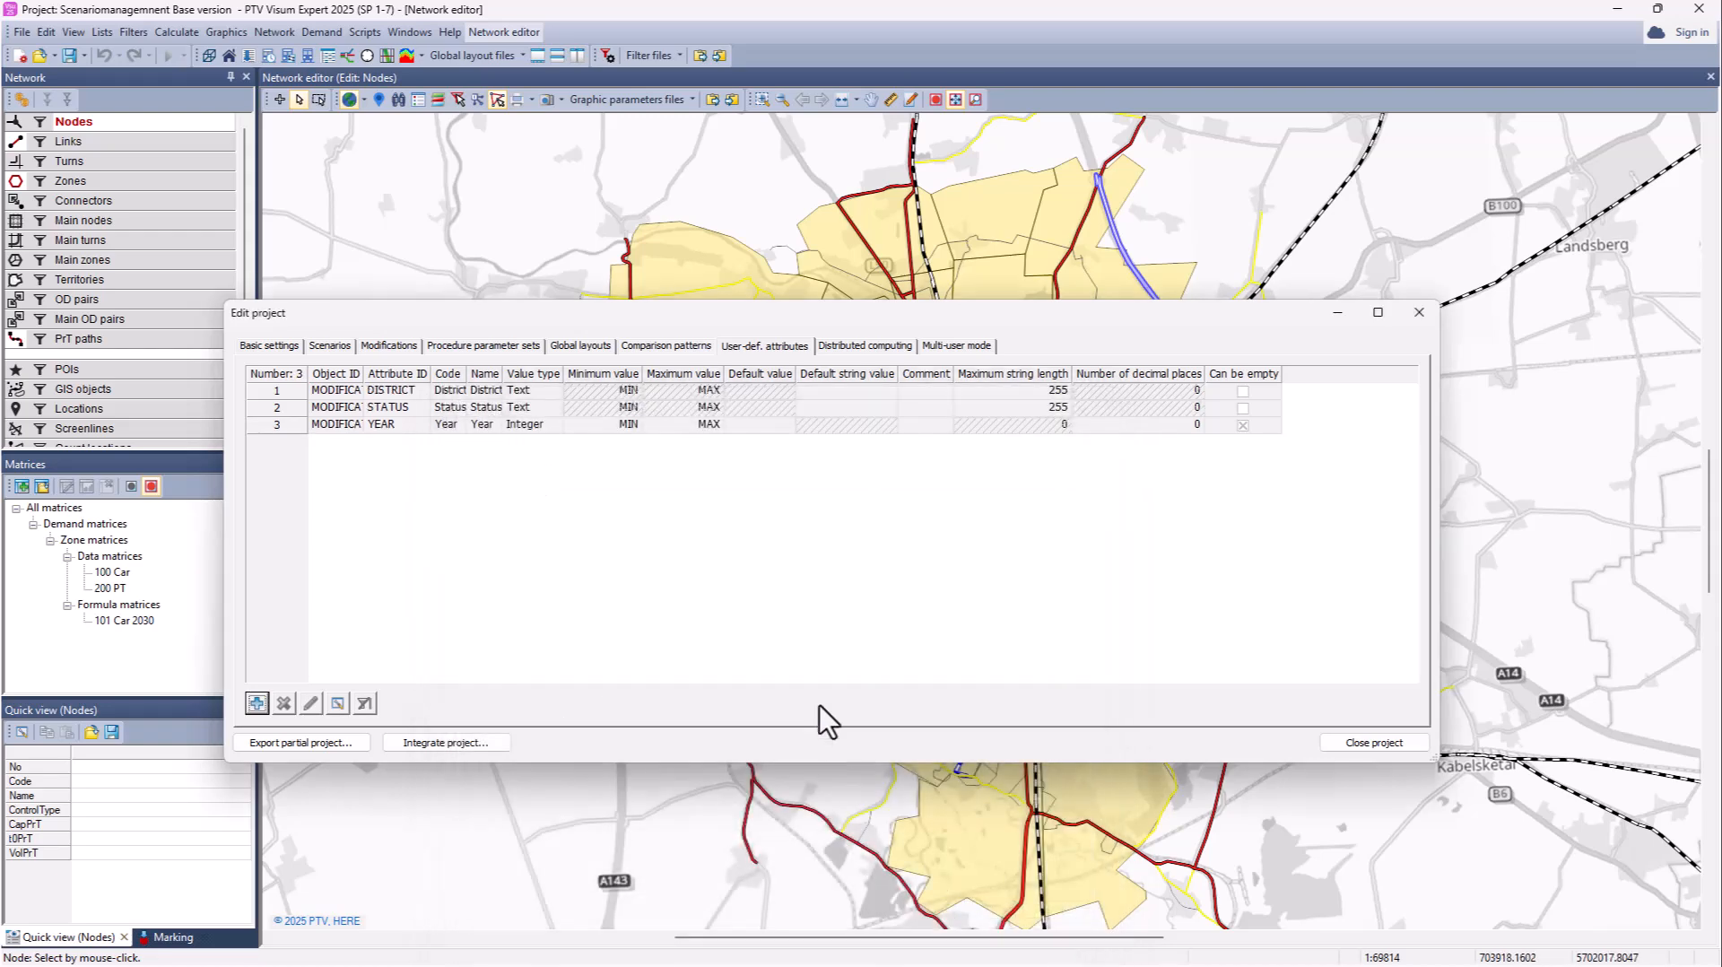
Step: Add a Text attribute Mode, then view the Modifications table with the new columns
left_click(259, 705)
left_click(741, 510)
left_click(748, 536)
left_click(859, 549)
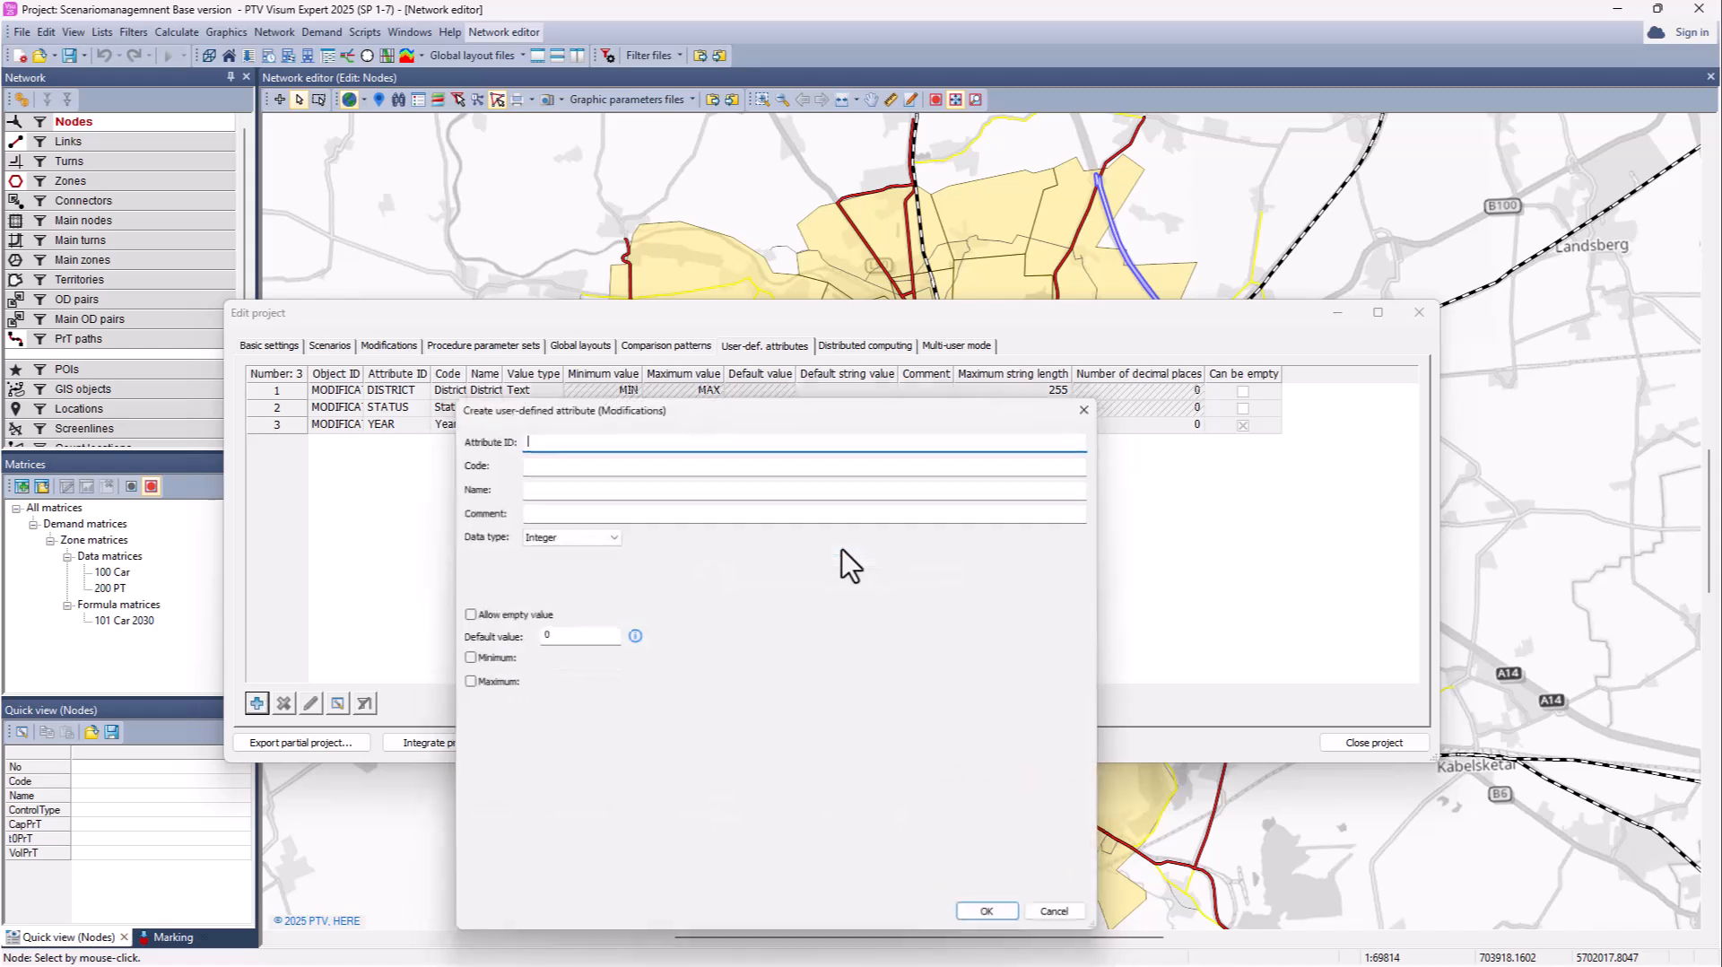
type("Mode")
left_click(626, 460)
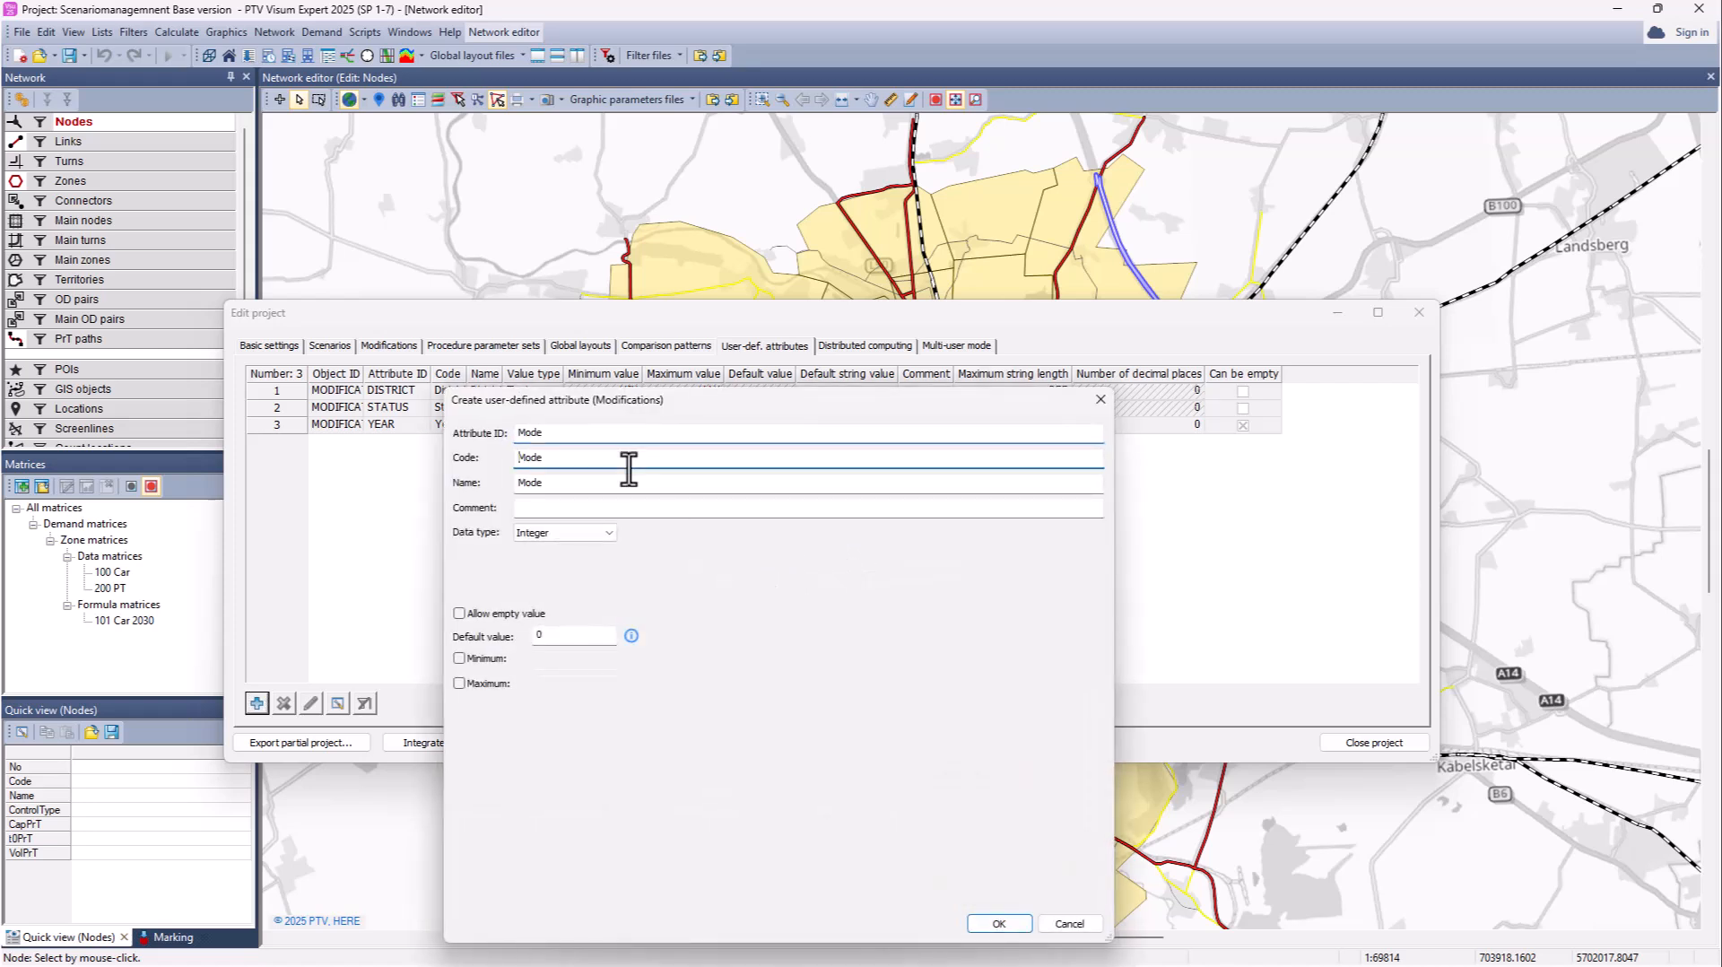
left_click(610, 535)
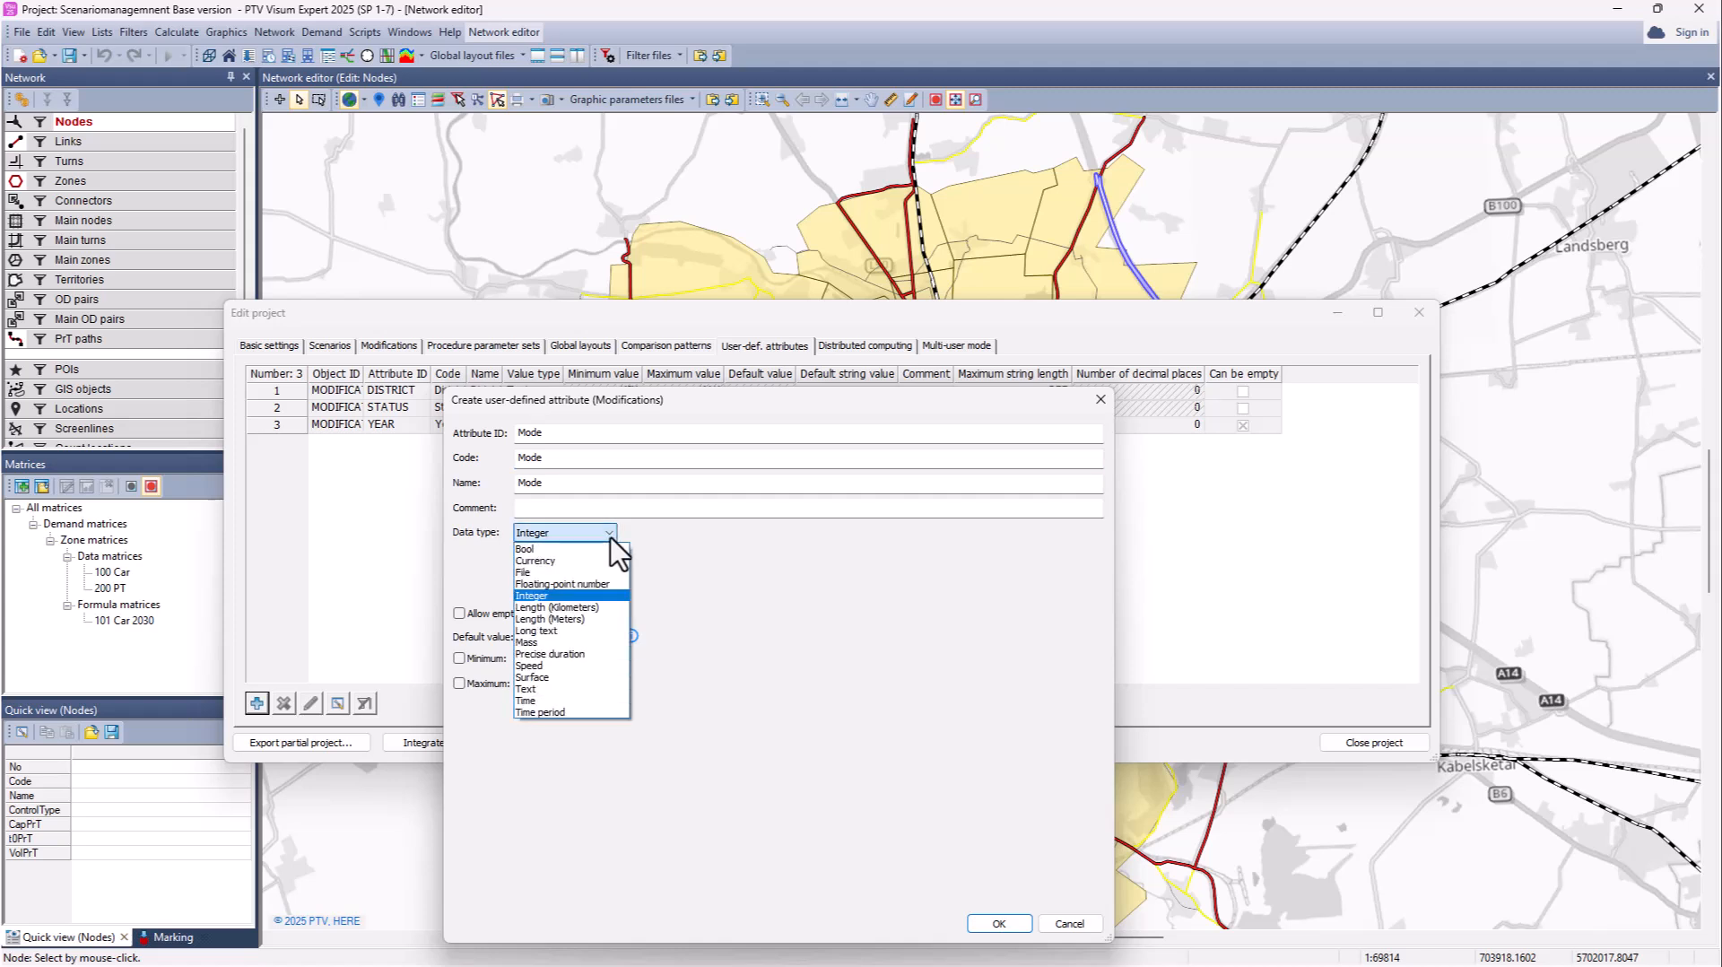
left_click(592, 691)
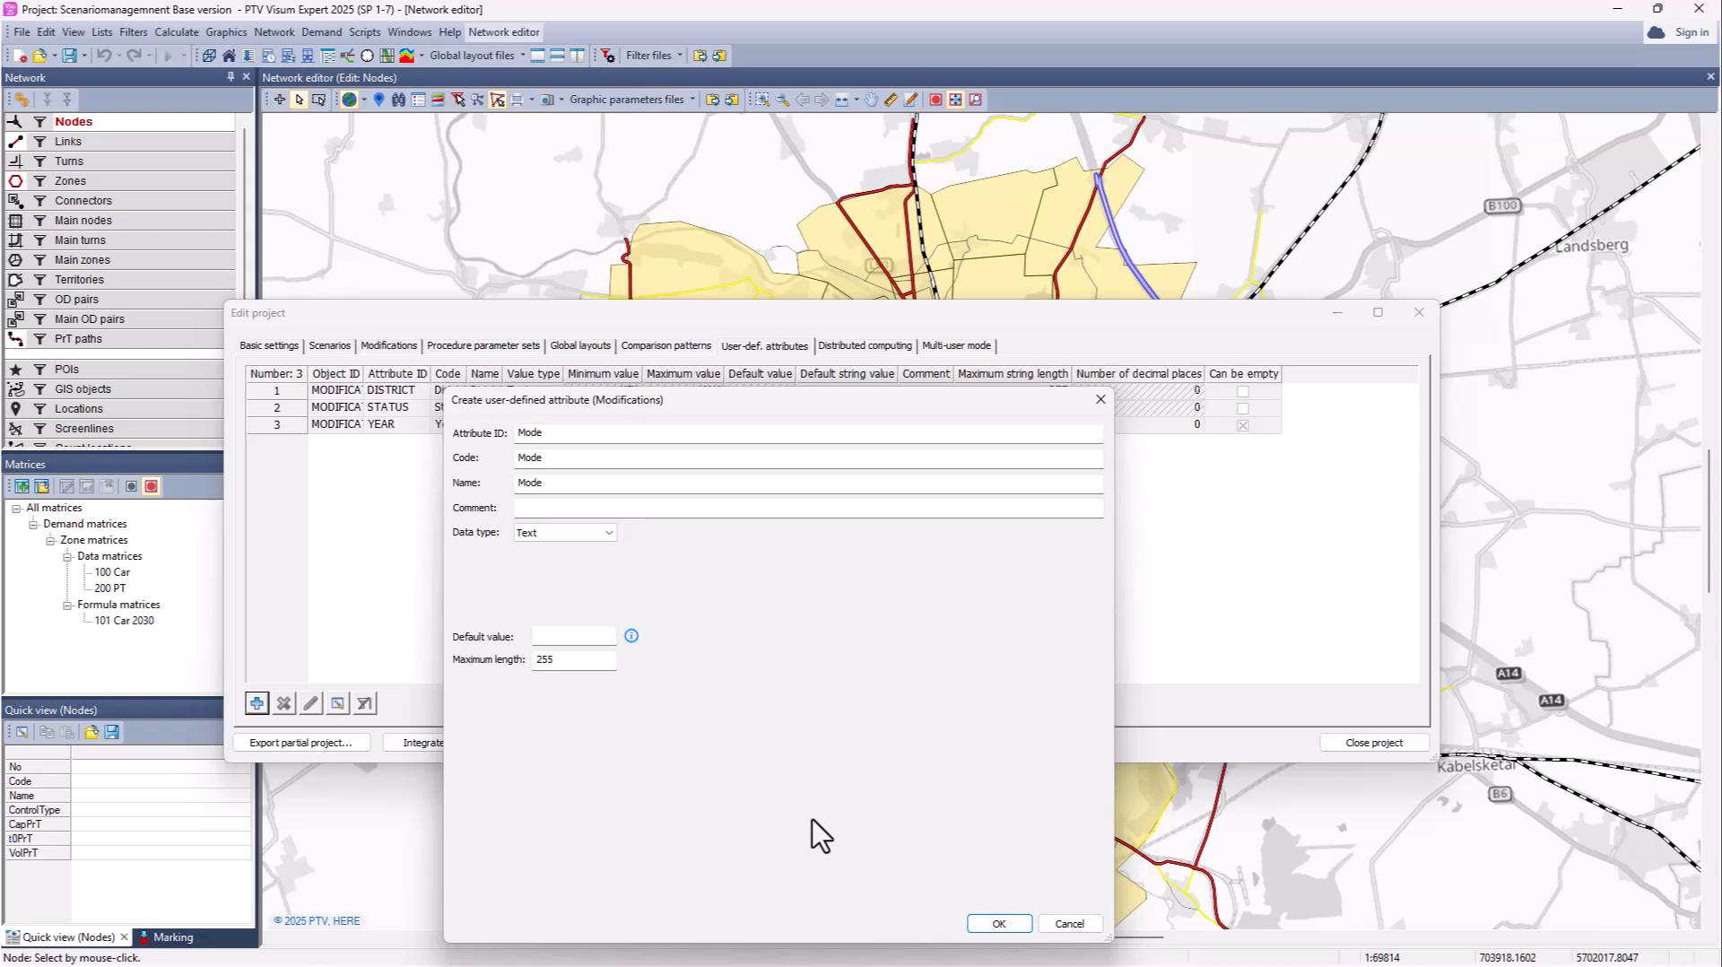
left_click(999, 924)
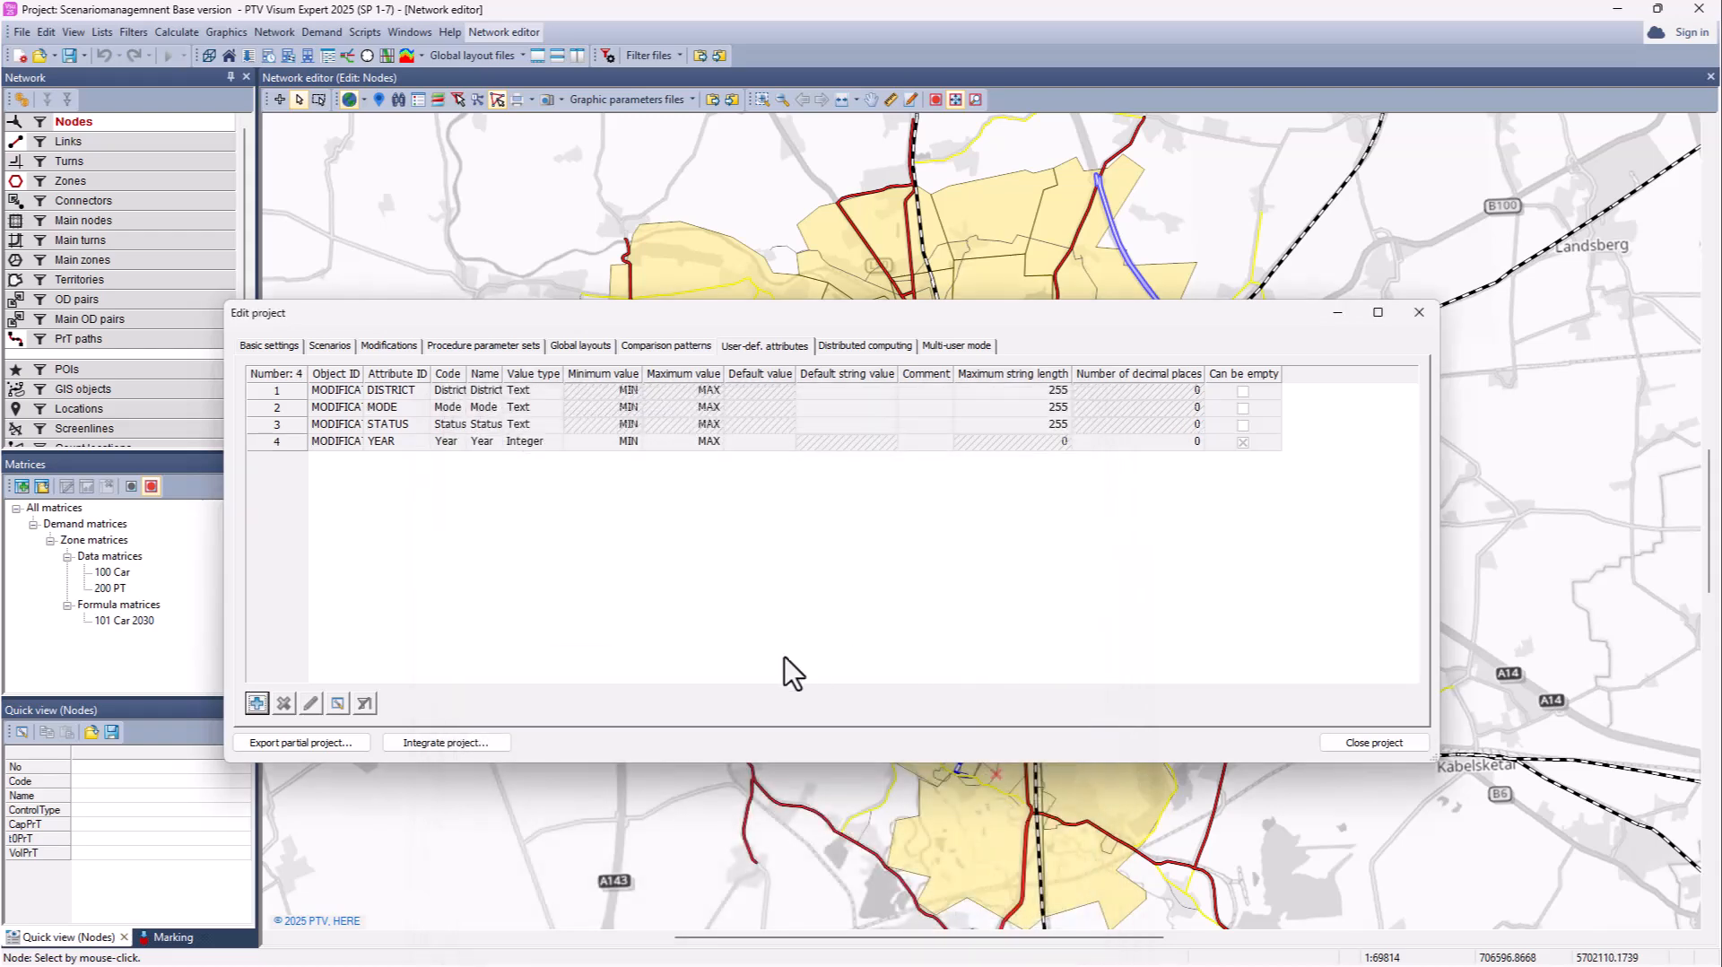
left_click_drag(364, 374, 411, 373)
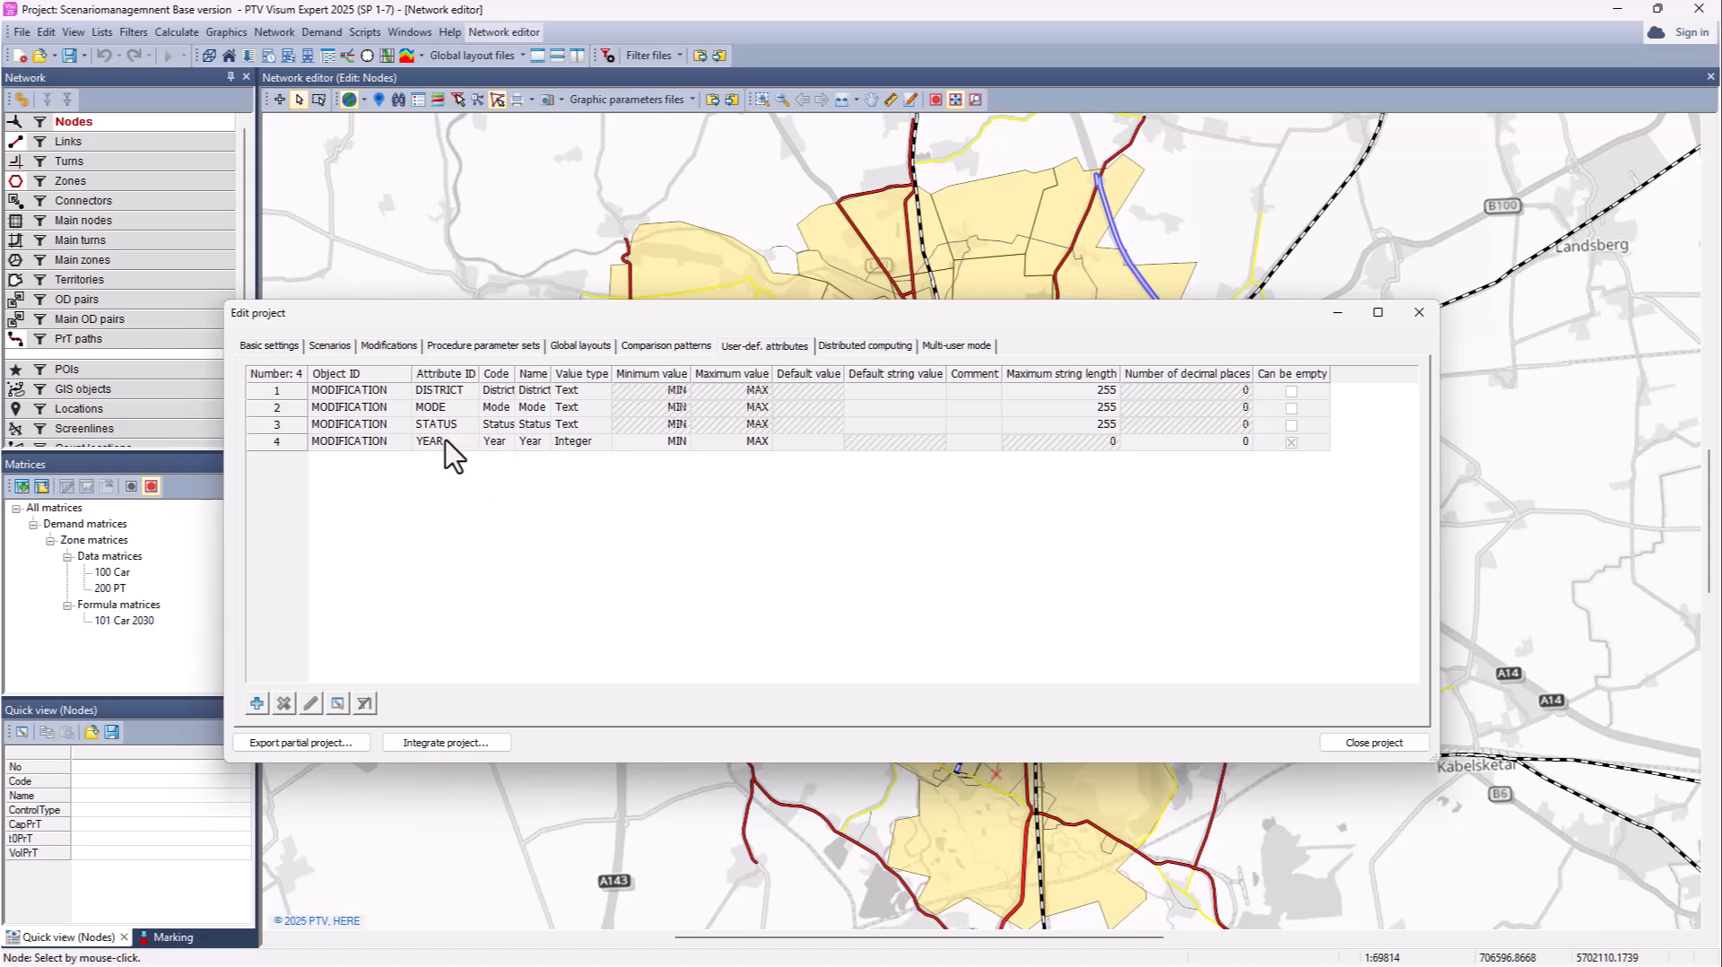
left_click(391, 348)
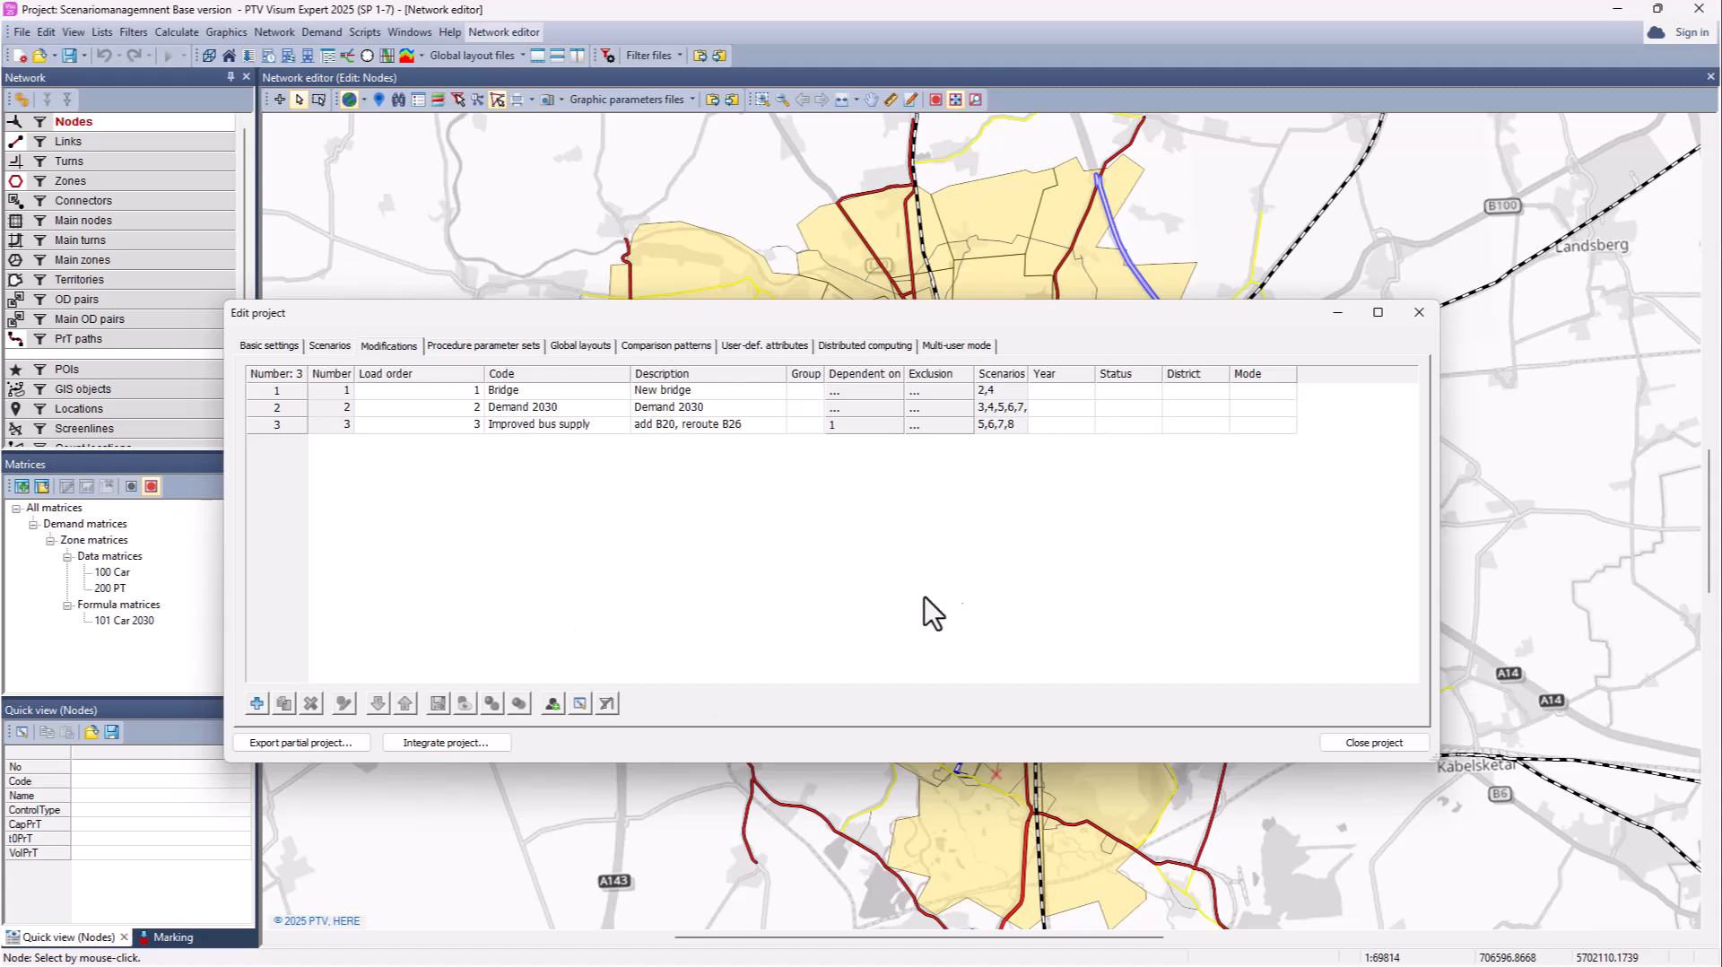
Step: Enter Years 2025, 2030 and 2030 for Bridge, Demand 2030 and Improved bus supply
left_click_drag(1030, 373, 1038, 373)
left_click(1076, 392)
type("2025")
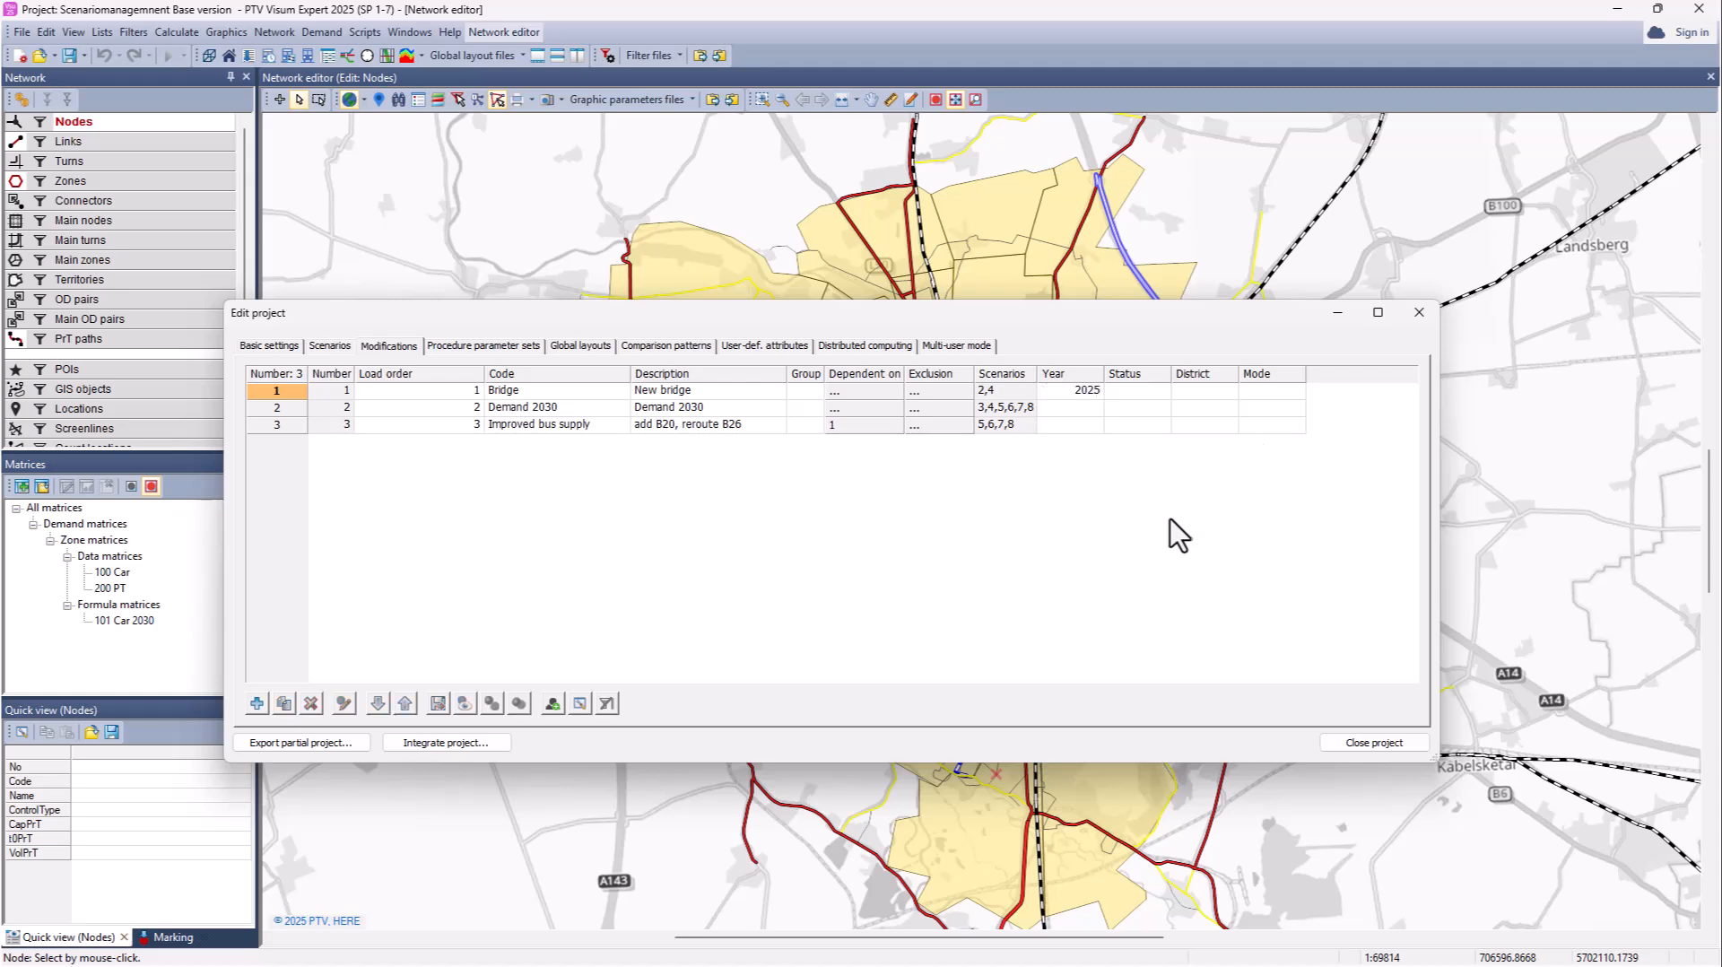
left_click(1091, 411)
type("2030")
key("Return")
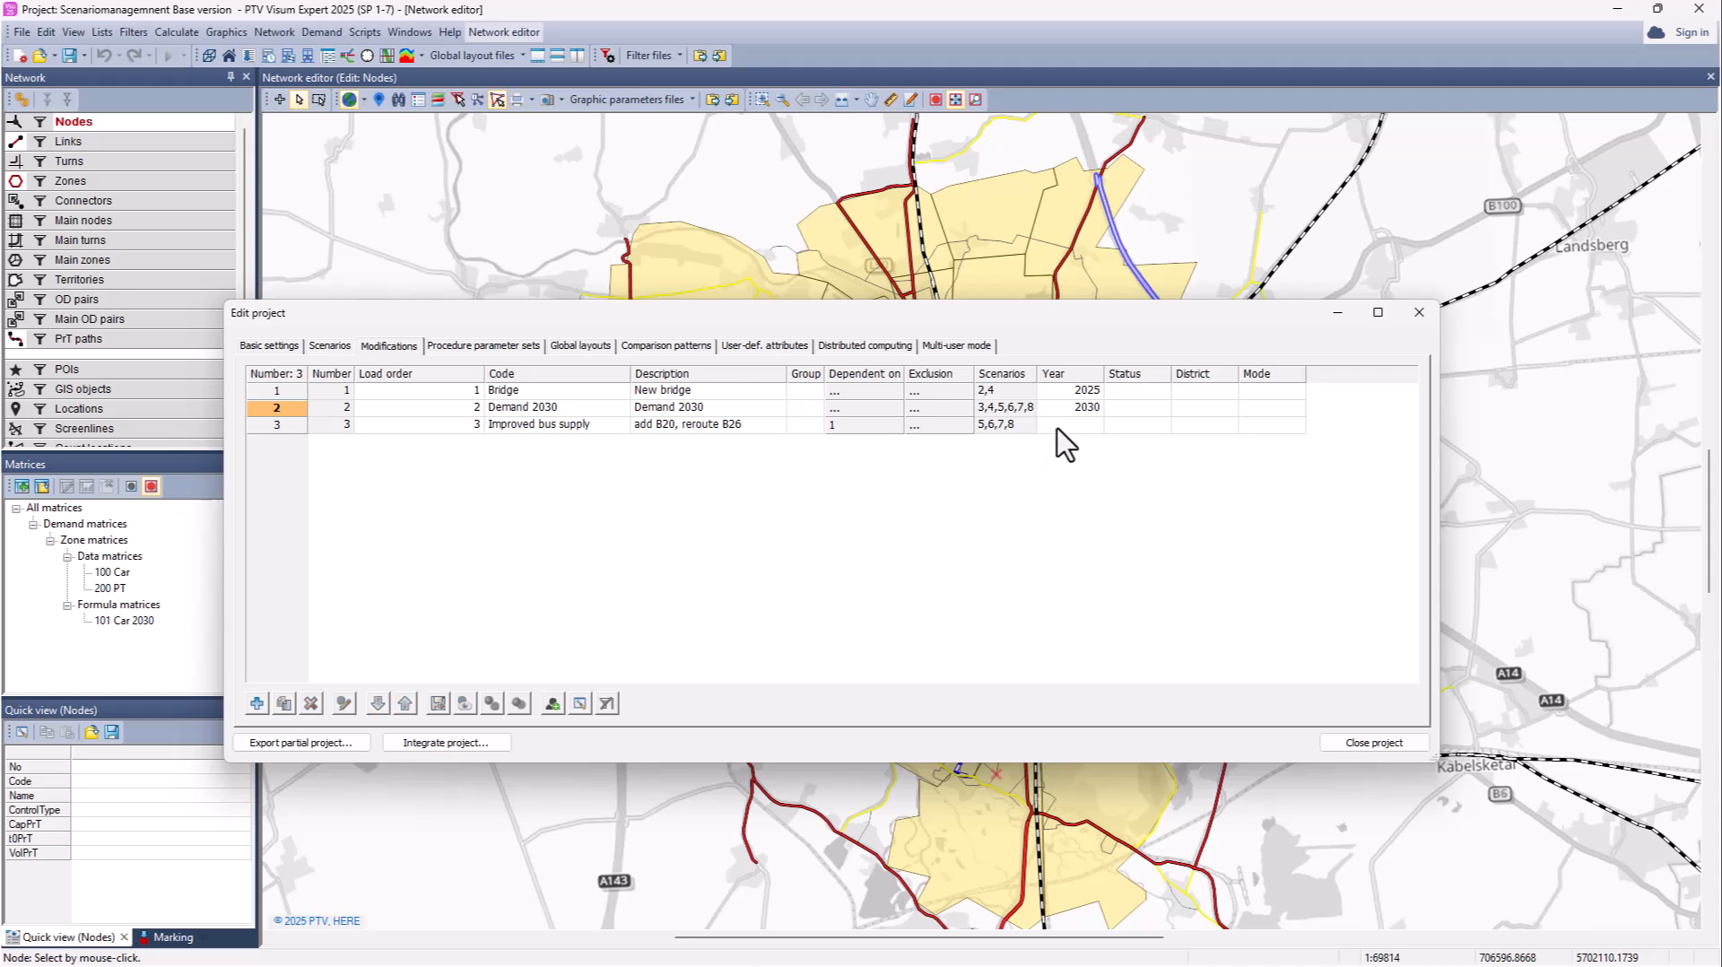
left_click(1059, 424)
type("20")
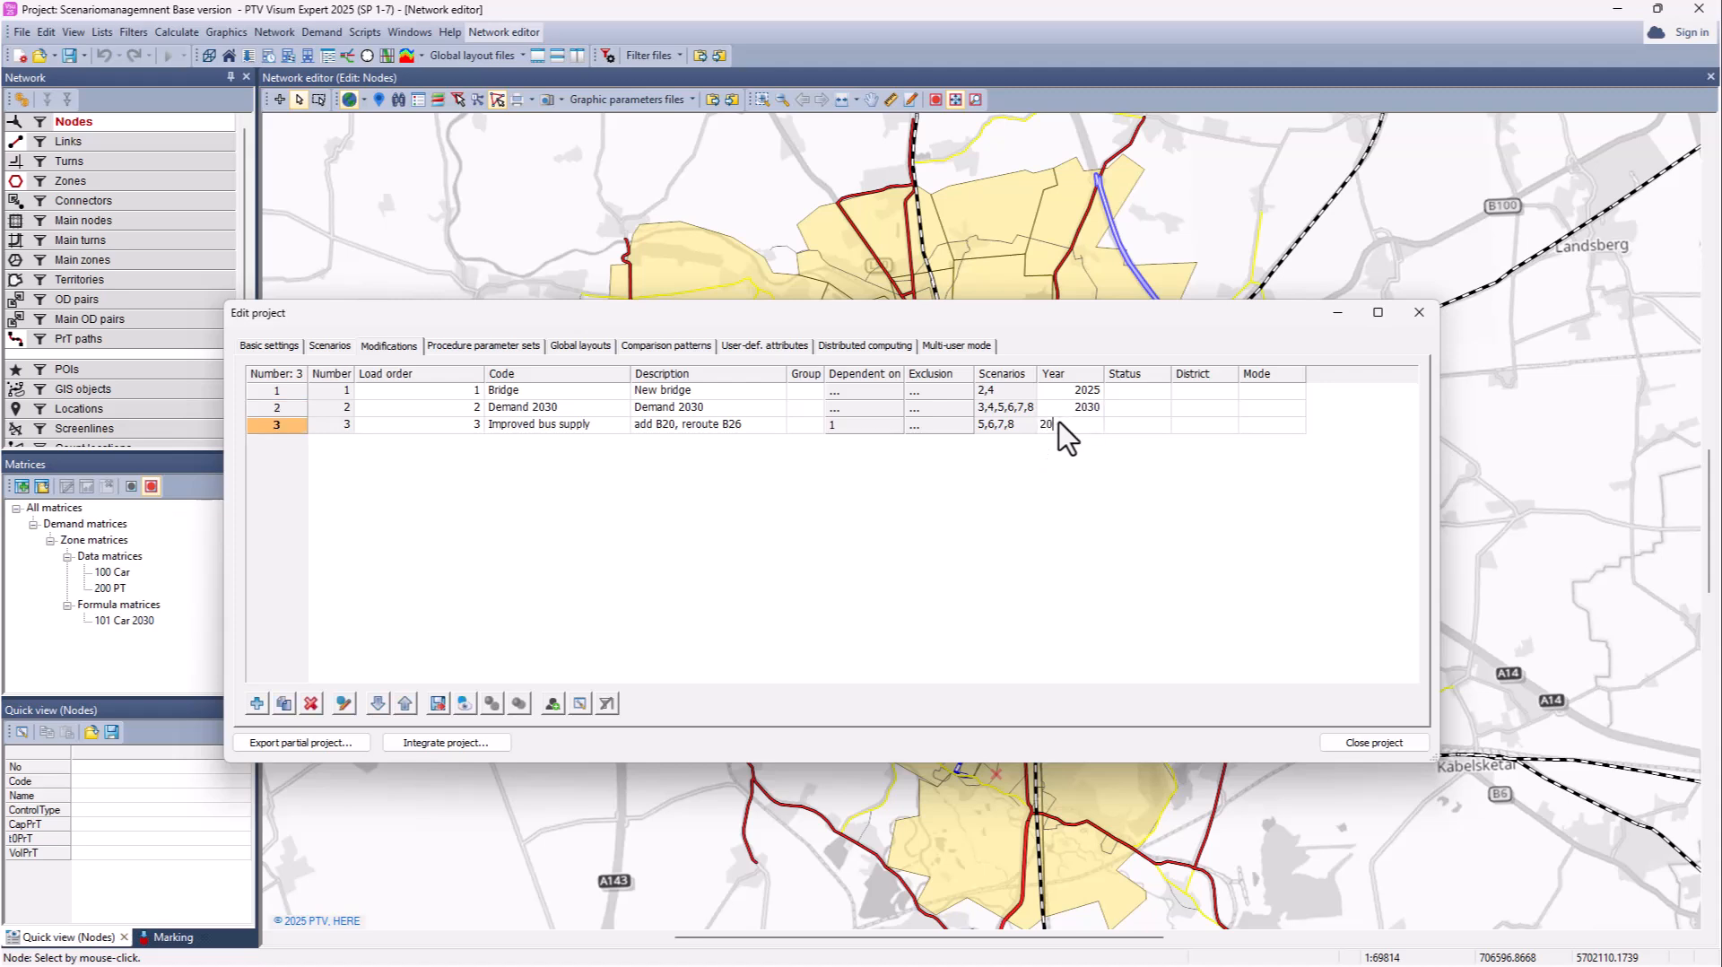
type("30")
key("Return")
Step: Enter Statuses confirmed, evaluation and Testing for the three modifications
left_click(1127, 393)
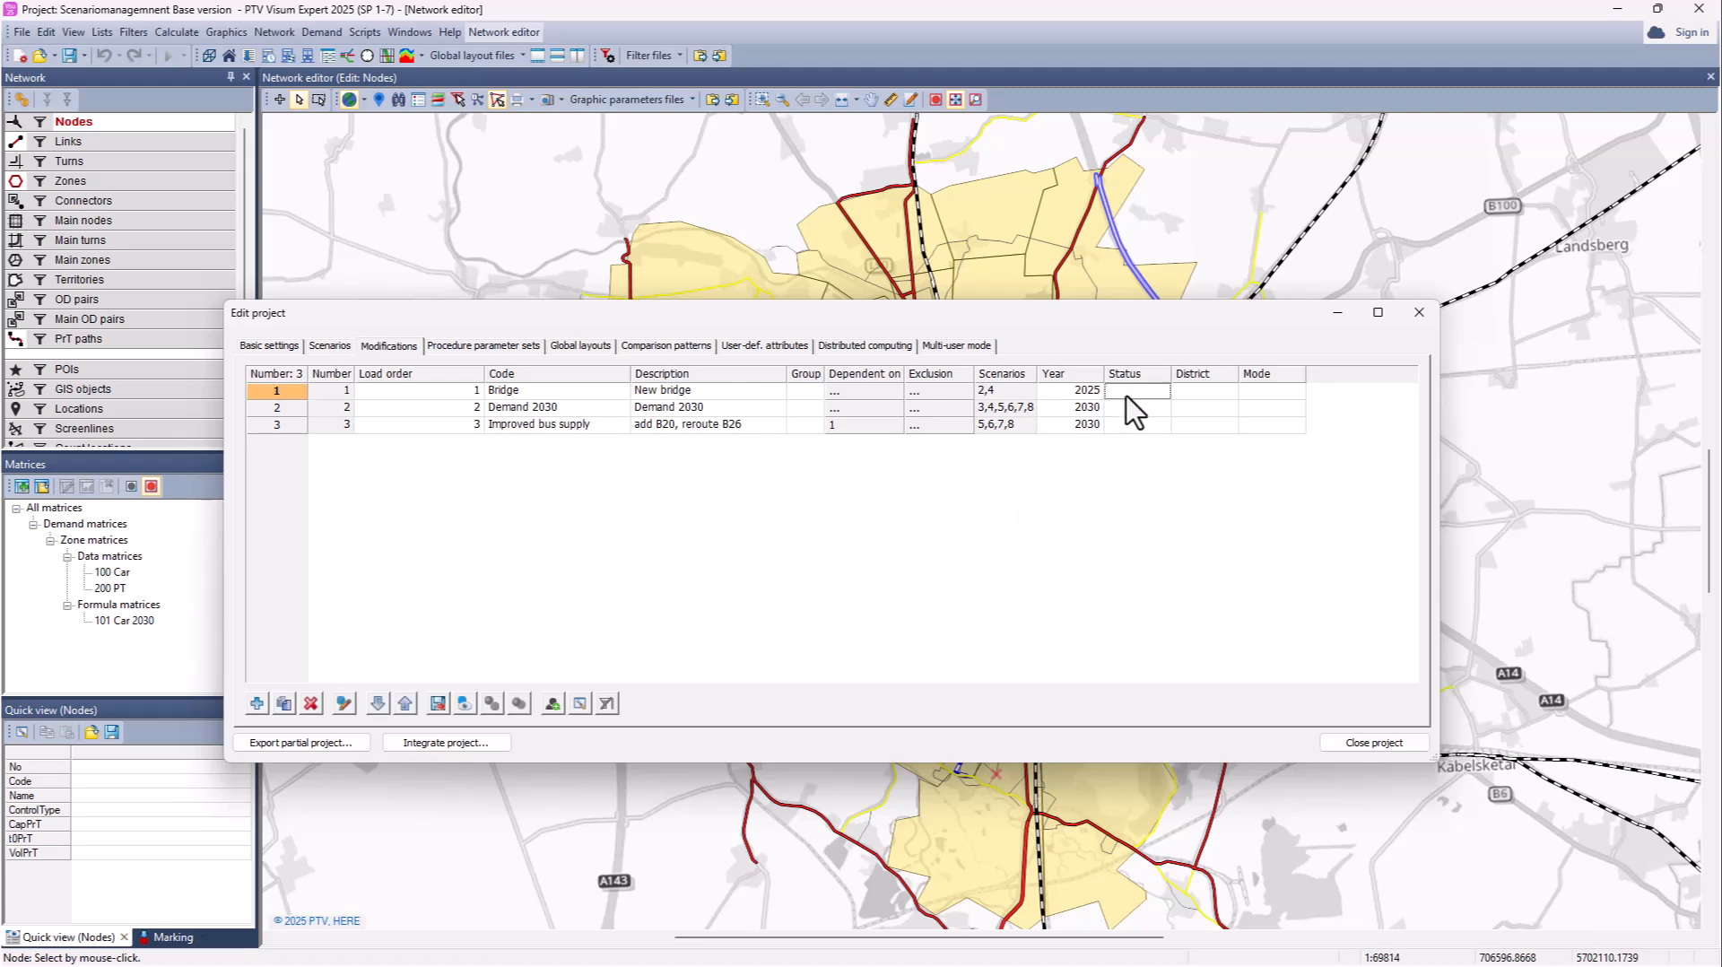
type("confirmed")
left_click(1126, 408)
type("ev")
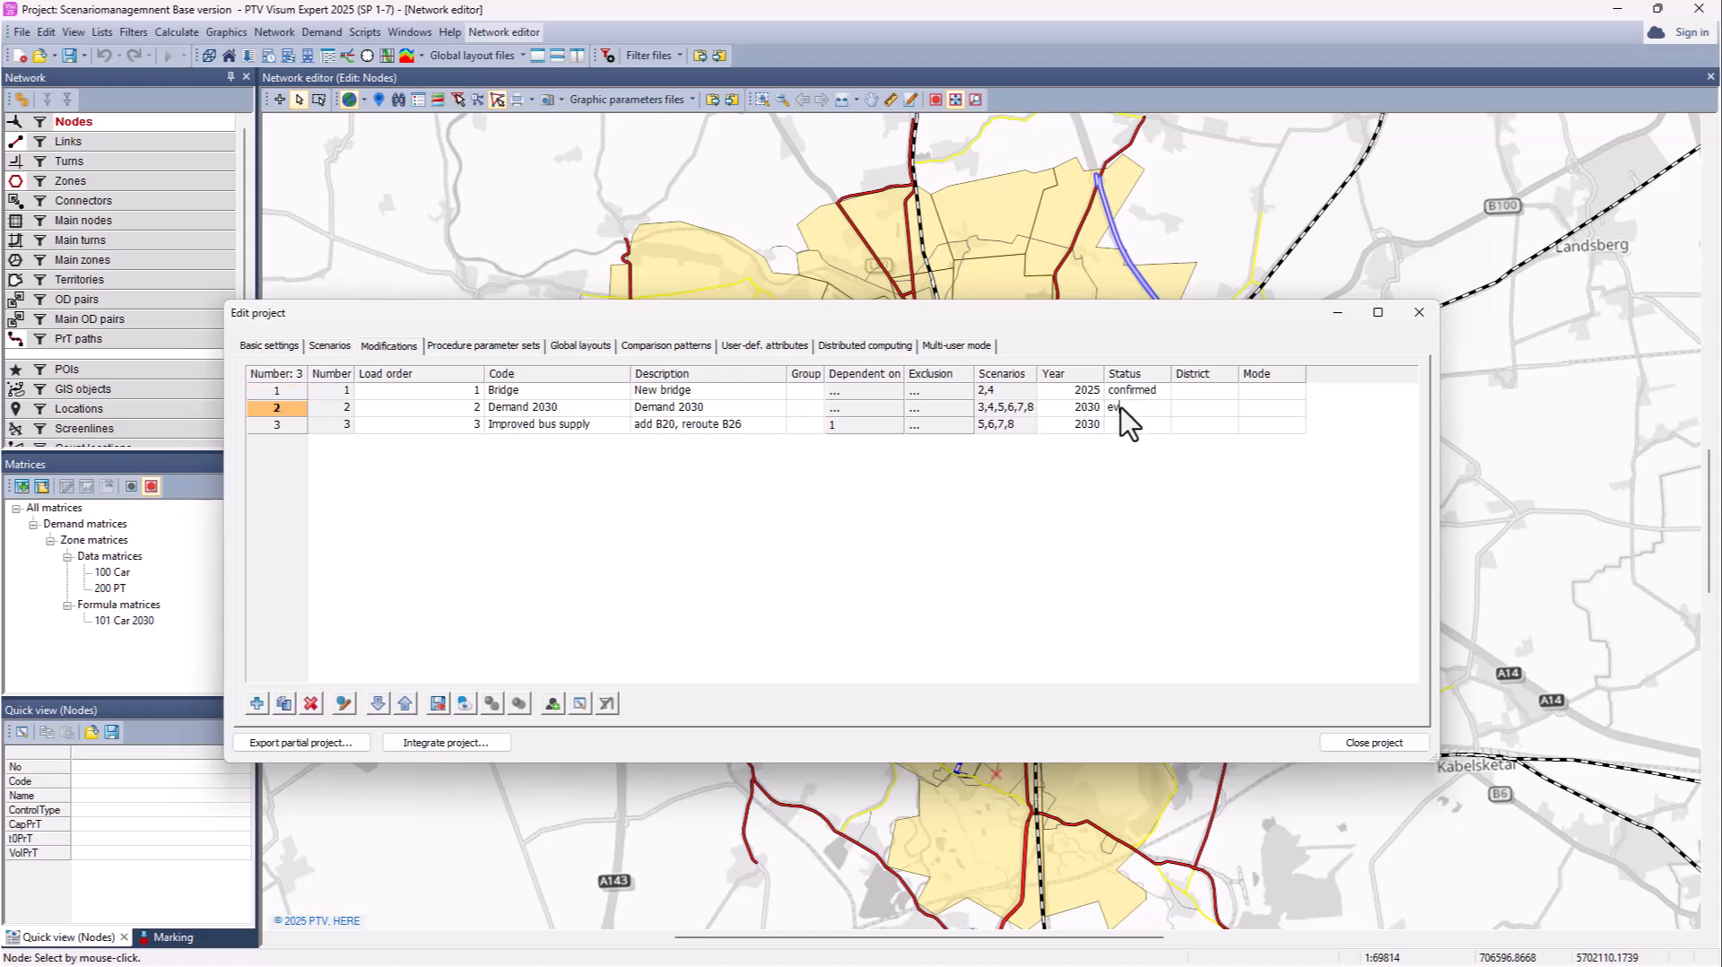
type("aluation")
left_click(1130, 425)
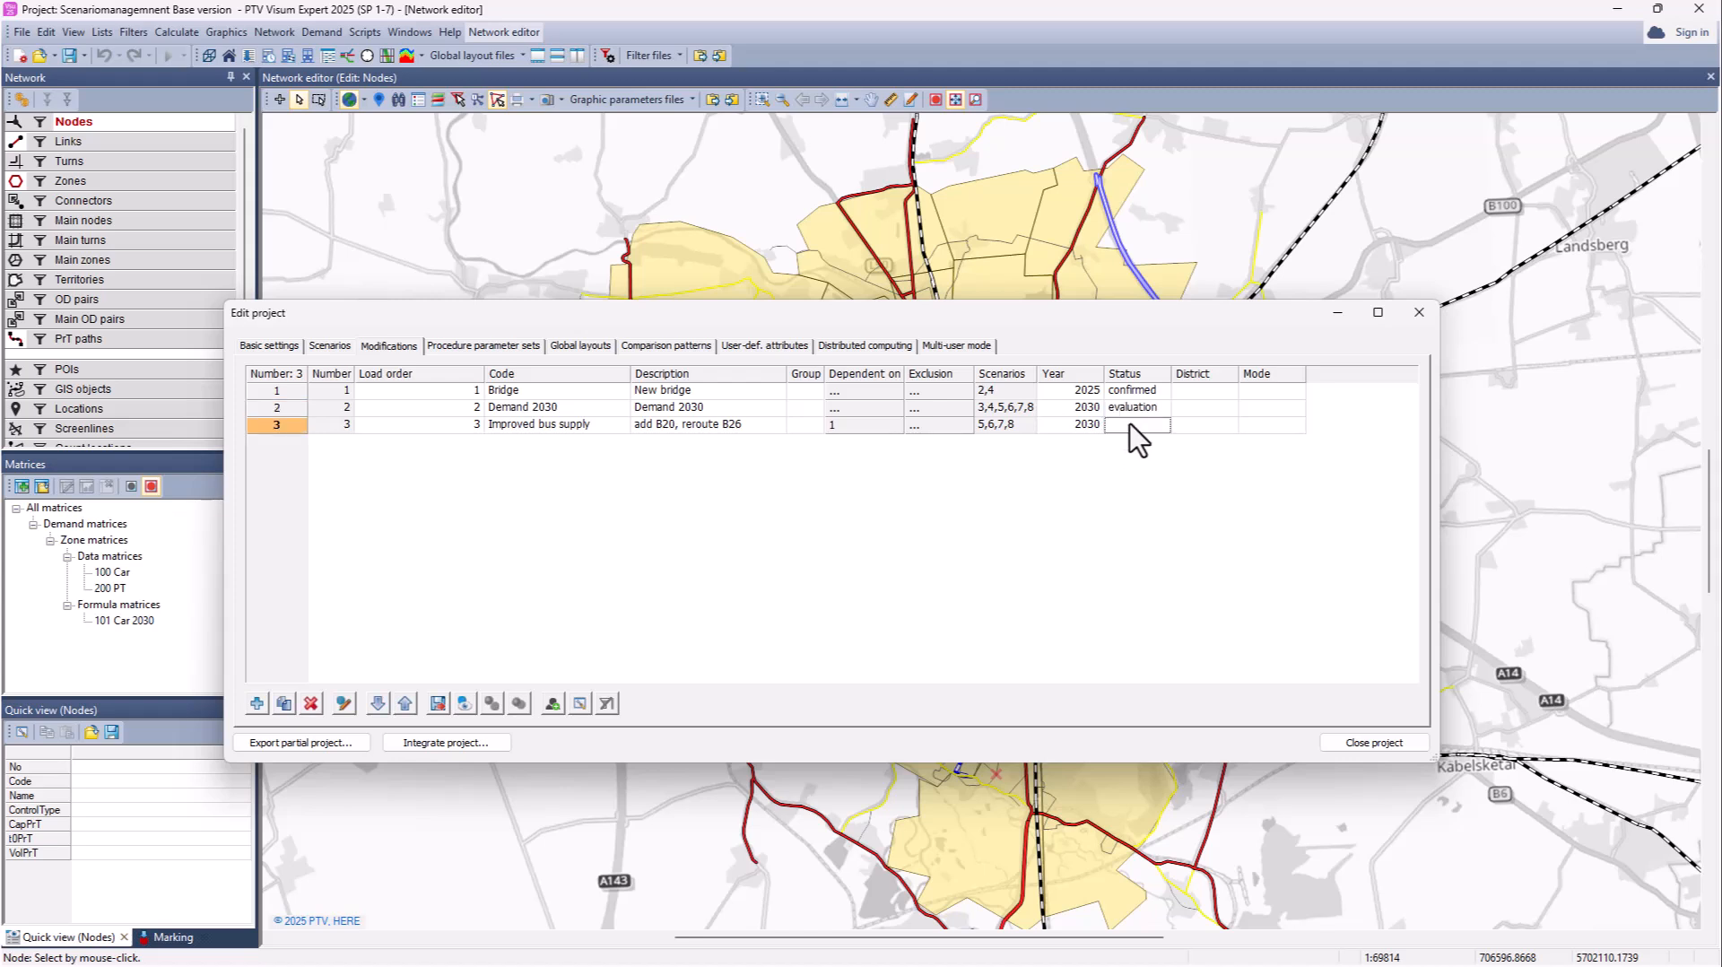
type("Testing")
Step: Enter districts Saaleaue for Bridge and 'Südstadt, Neustadt' for Improved bus supply
left_click(1201, 392)
type("Saa")
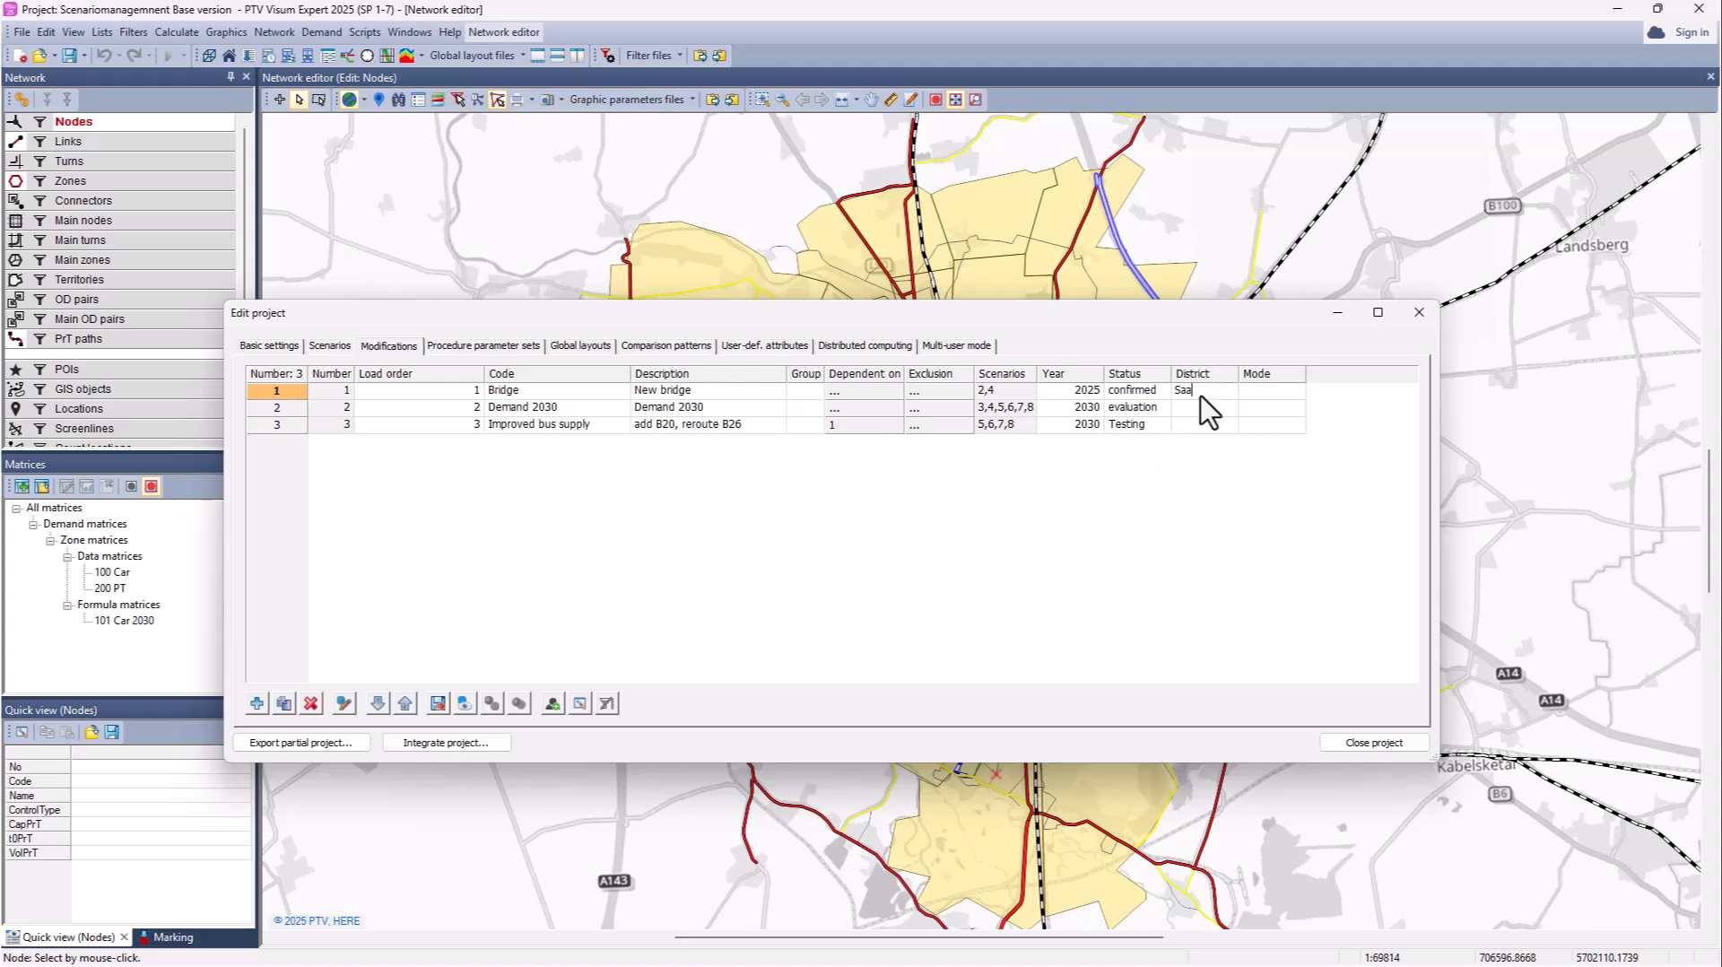
type("leaue")
left_click(1202, 408)
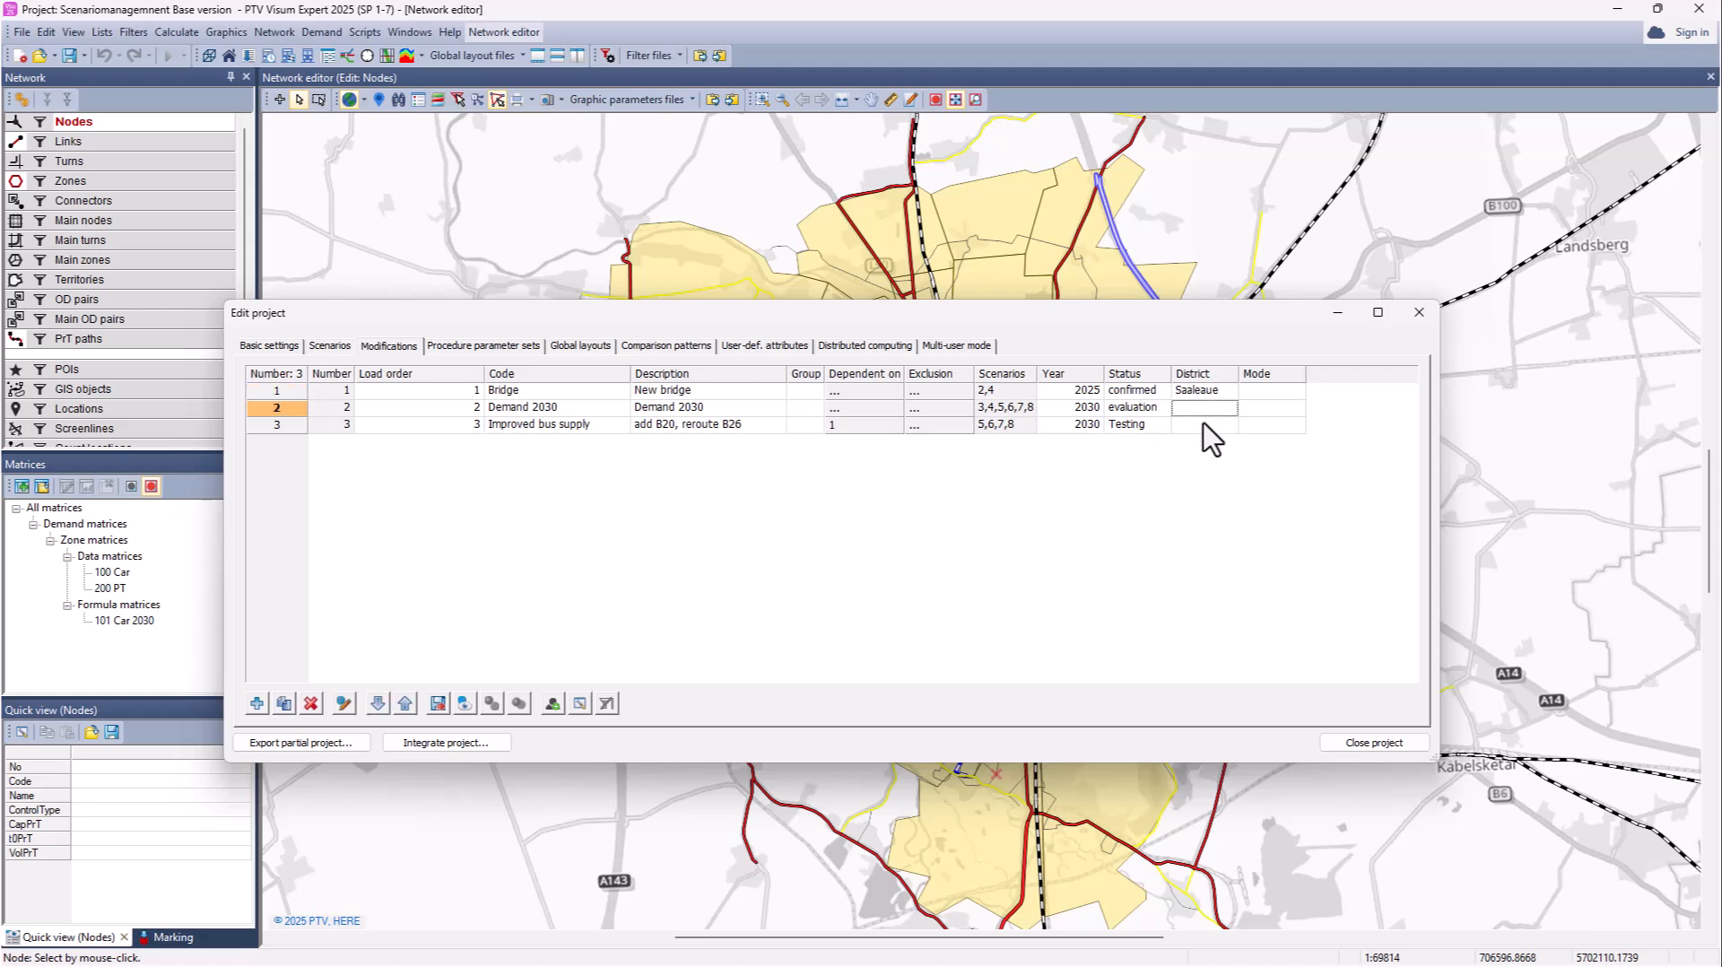
left_click(1203, 425)
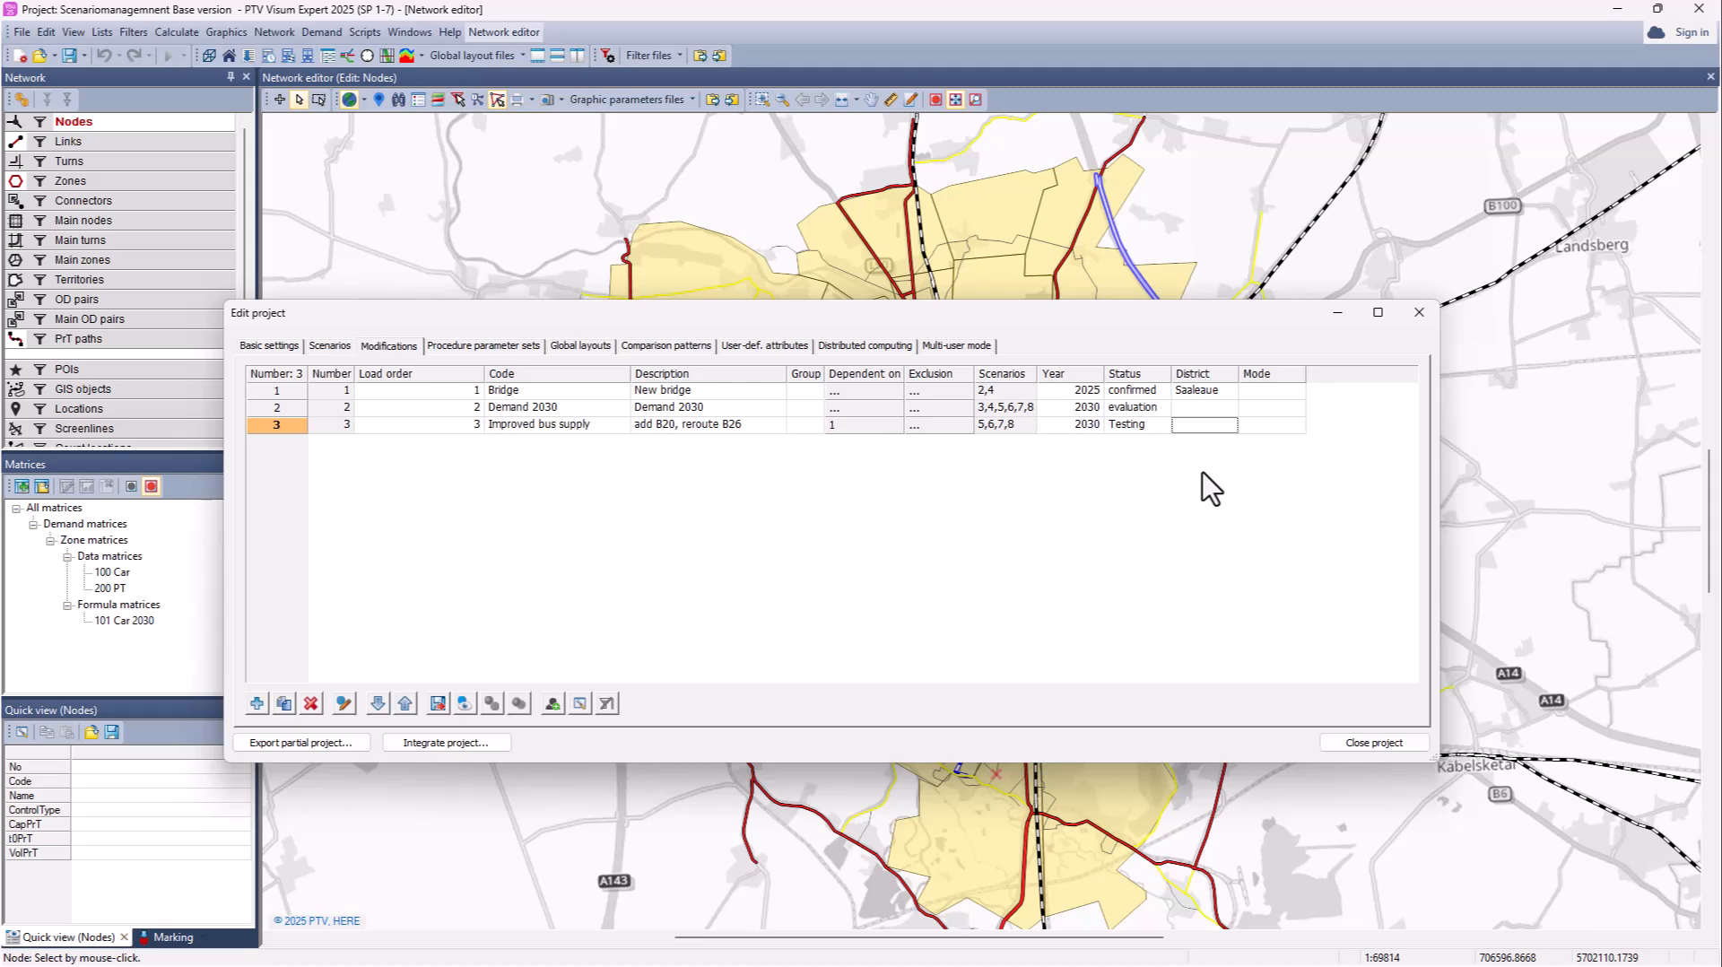
type("Südstadt, Nezstadt")
left_click(1244, 423)
key("BackSpace")
type("u")
left_click(1291, 544)
Step: Set modes PrT, PrT and PT, widen the District column, and enable a Year equals filter
left_click(1256, 392)
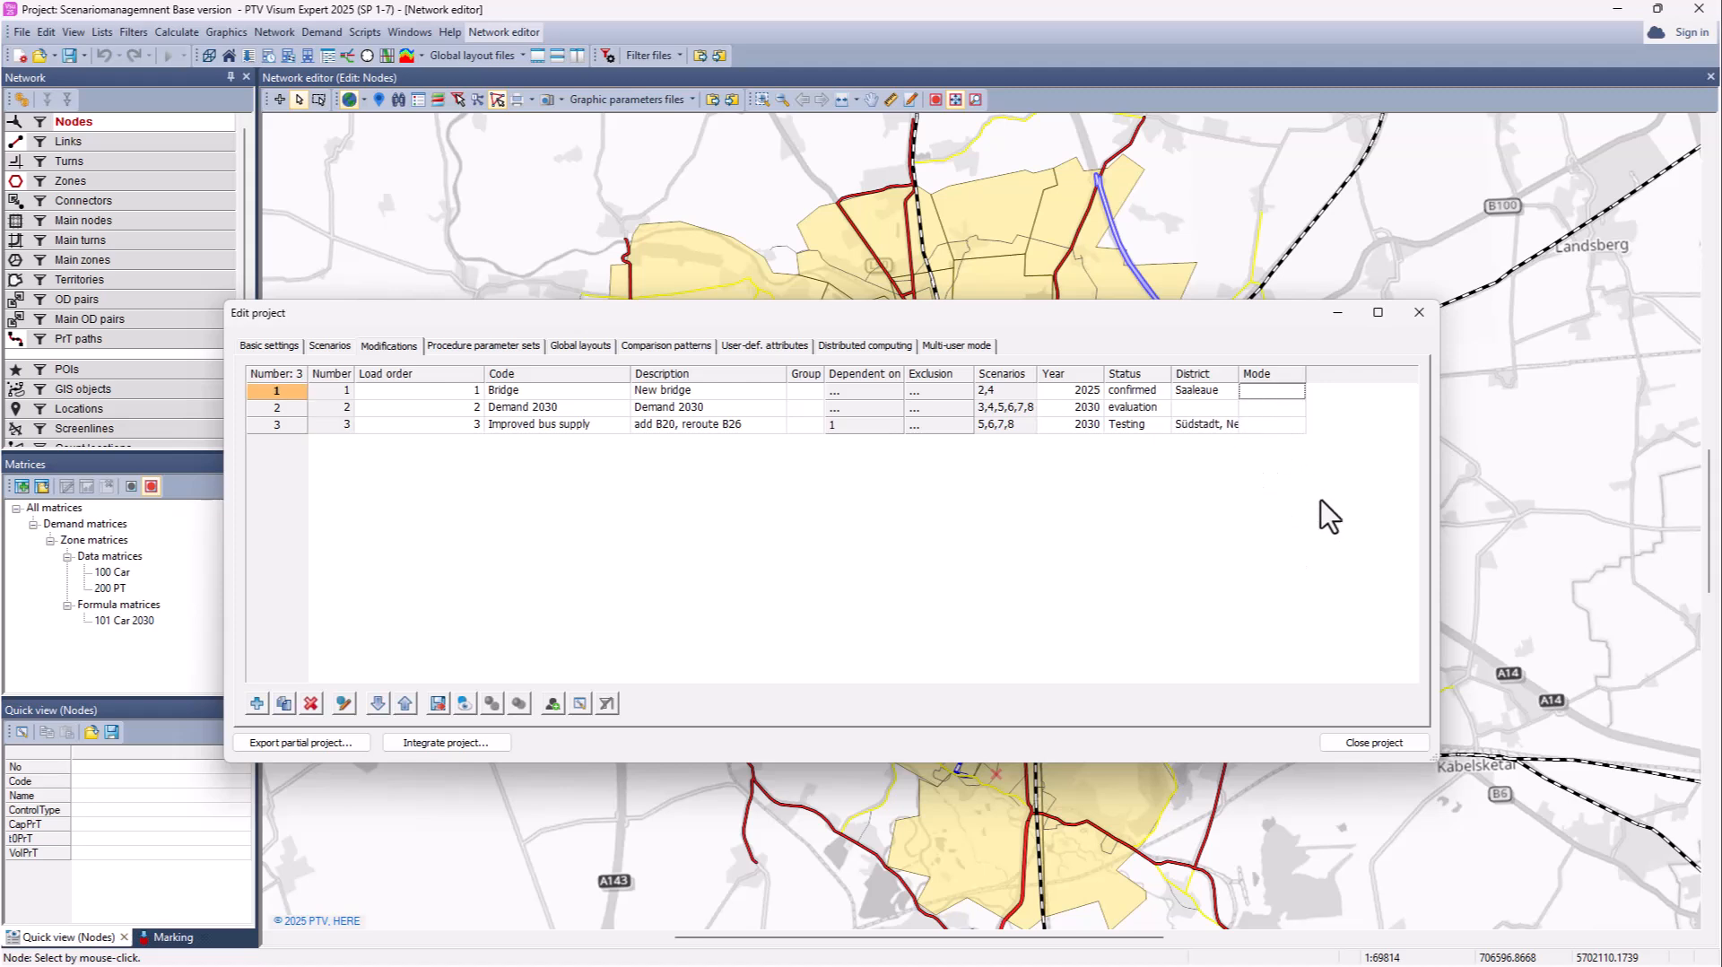
type("Prt")
key("BackSpace")
type("T")
left_click(1289, 406)
type("Prt")
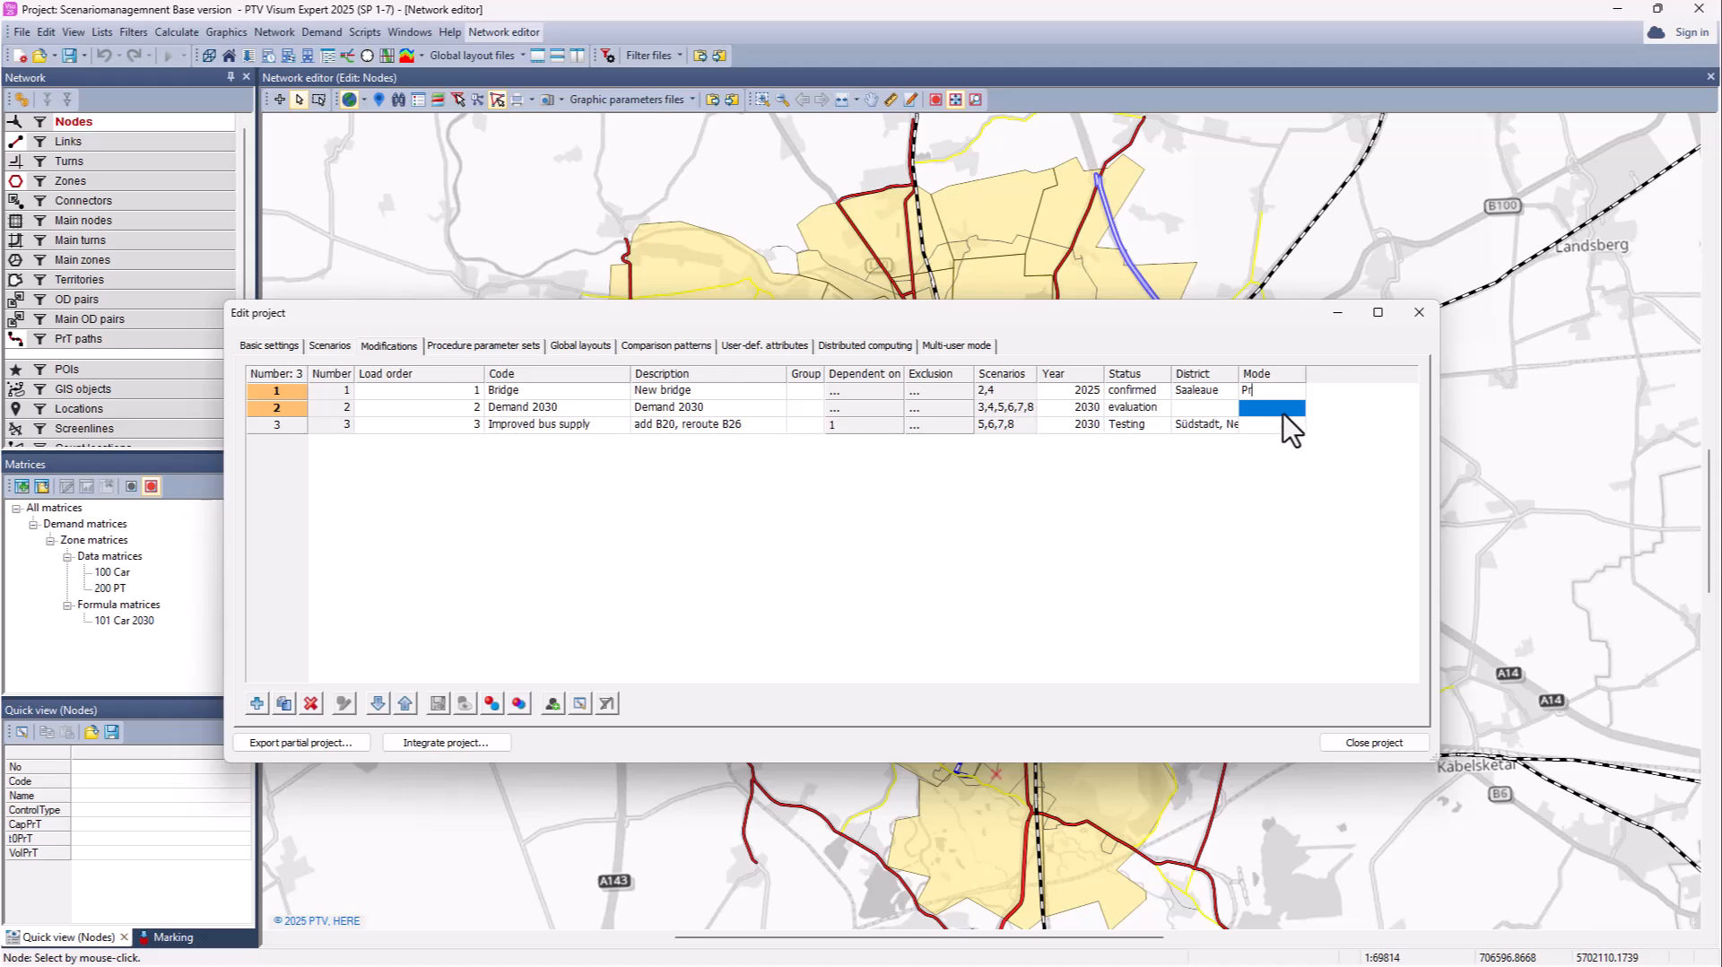
key("Return")
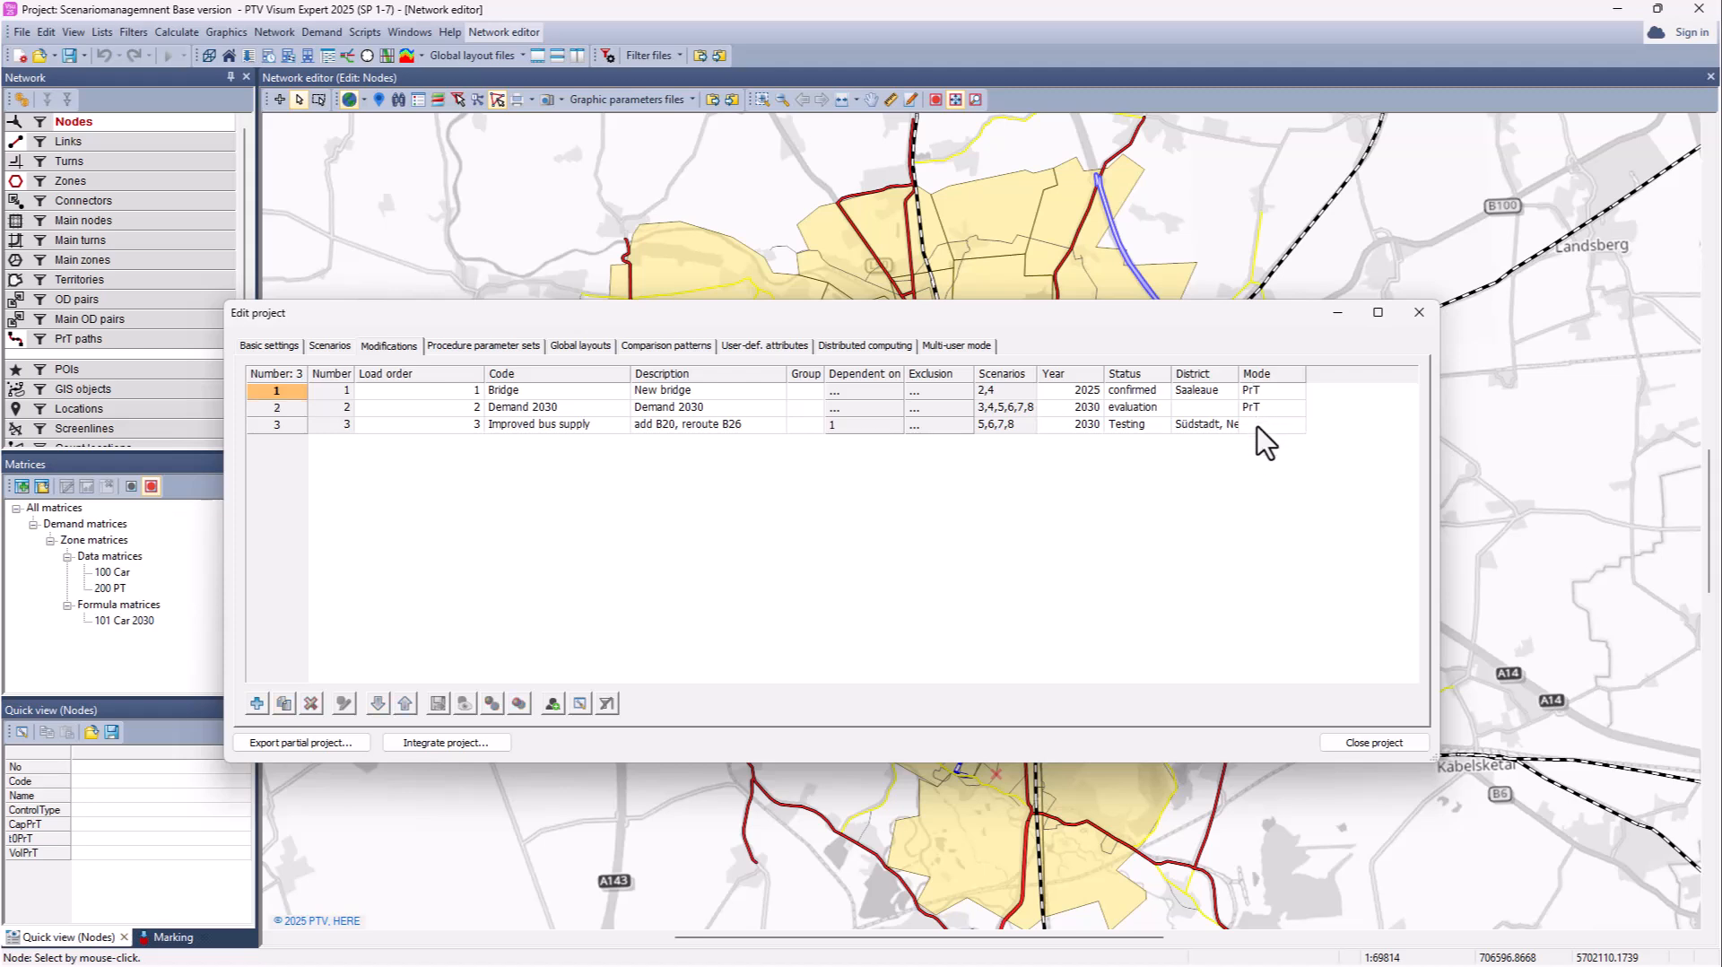
left_click(1259, 426)
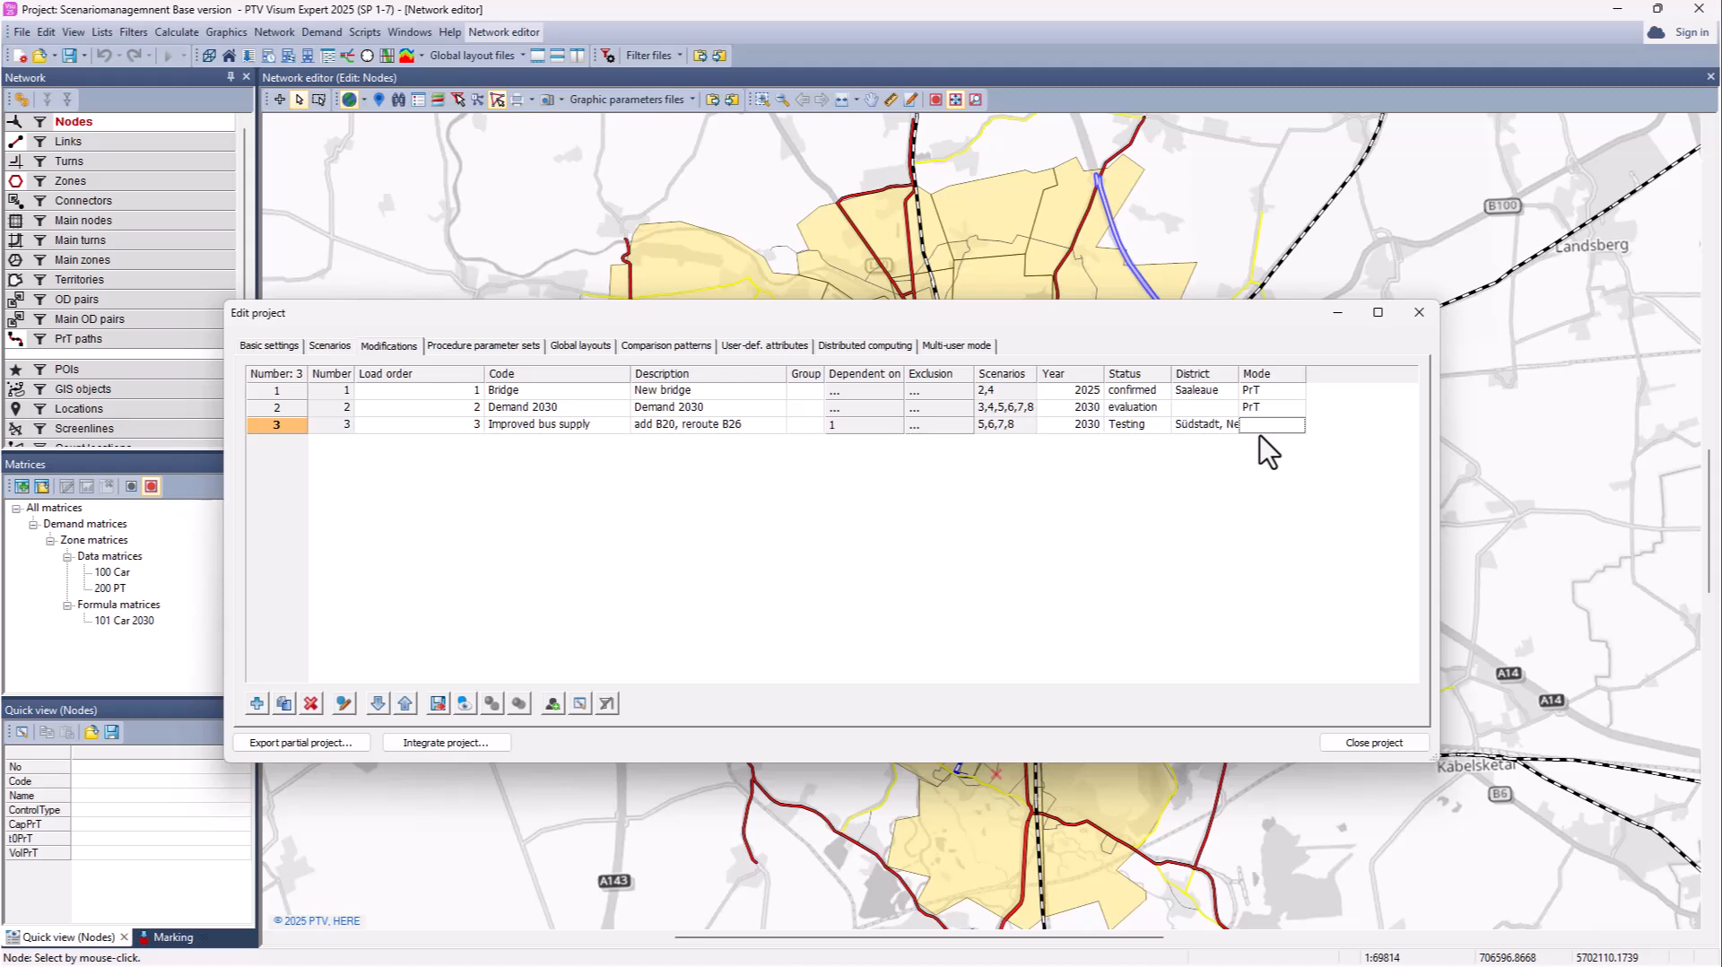
type("PT")
left_click_drag(1241, 375, 1261, 376)
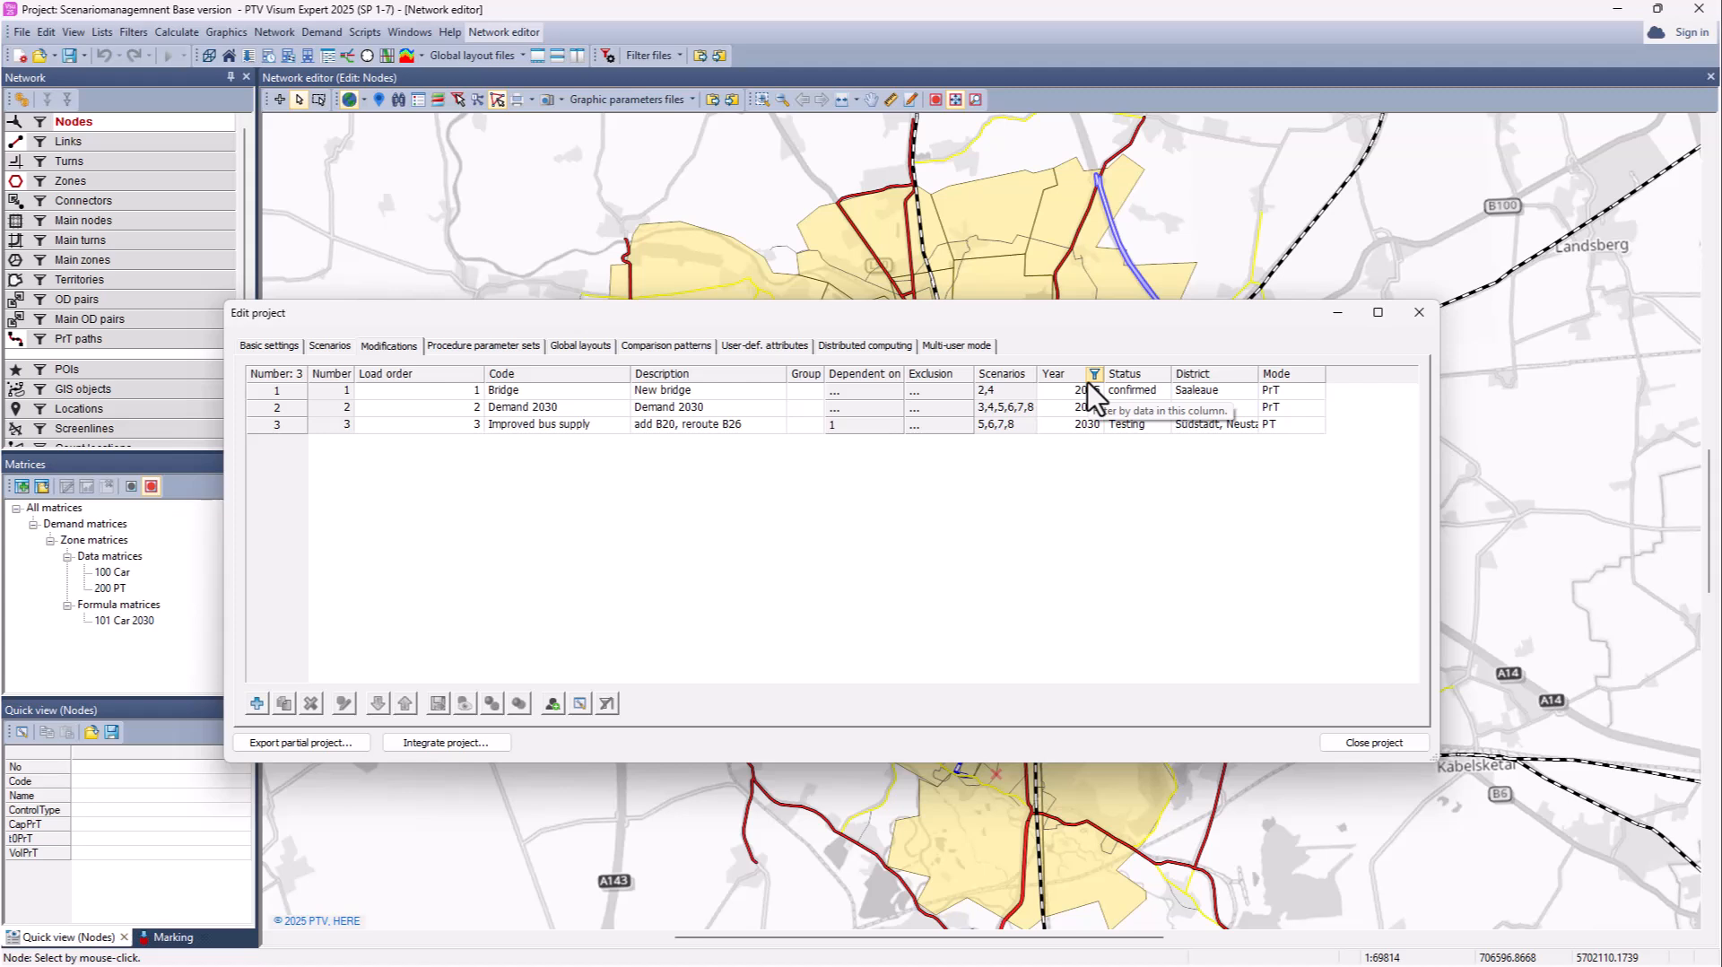
left_click(1095, 374)
left_click(910, 396)
Step: Try filtering Year equal to 2030, then switch the filter off
left_click(968, 417)
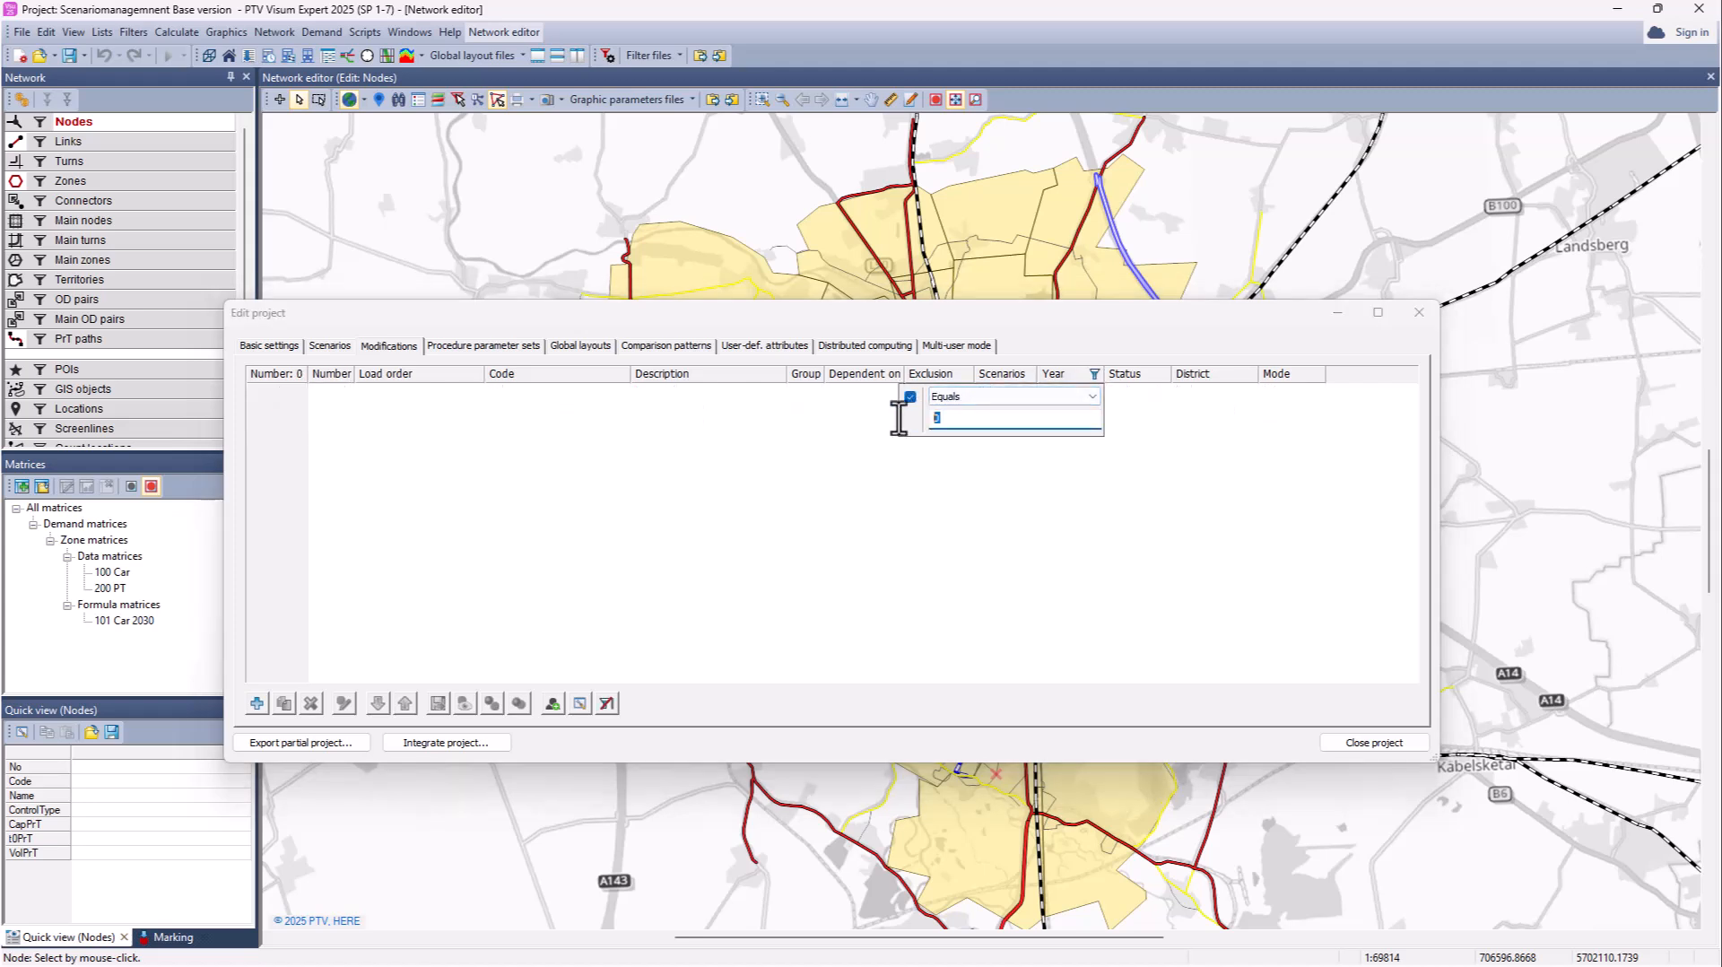
type("2030")
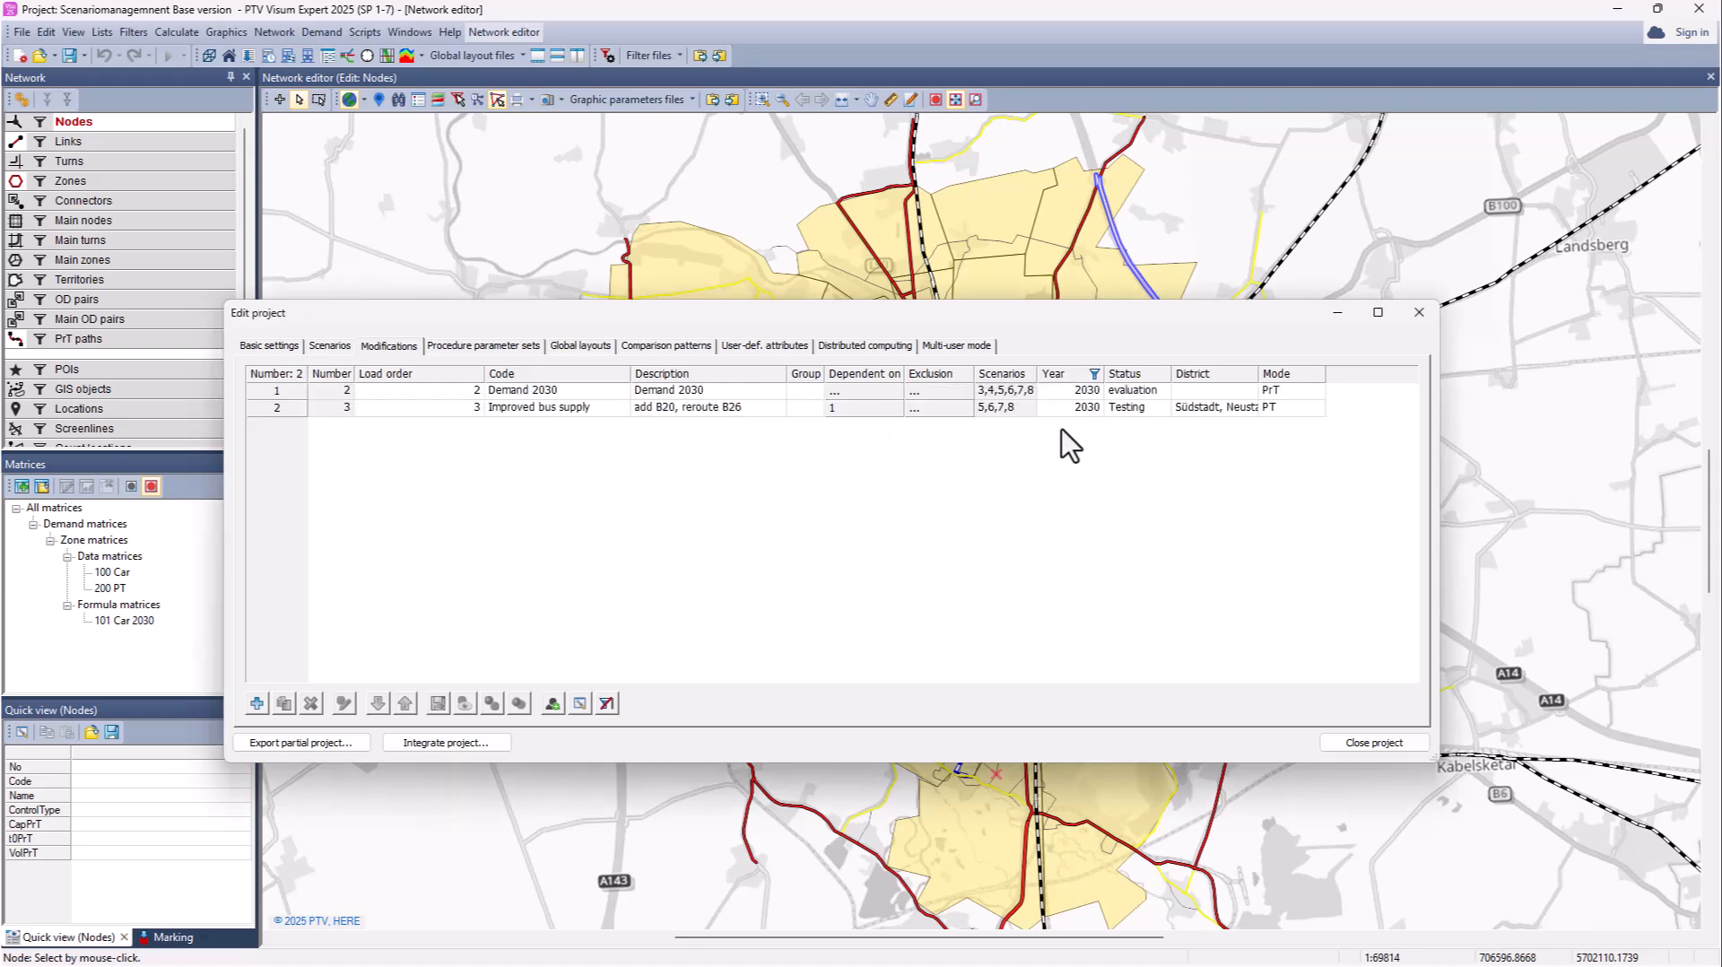
left_click(1095, 375)
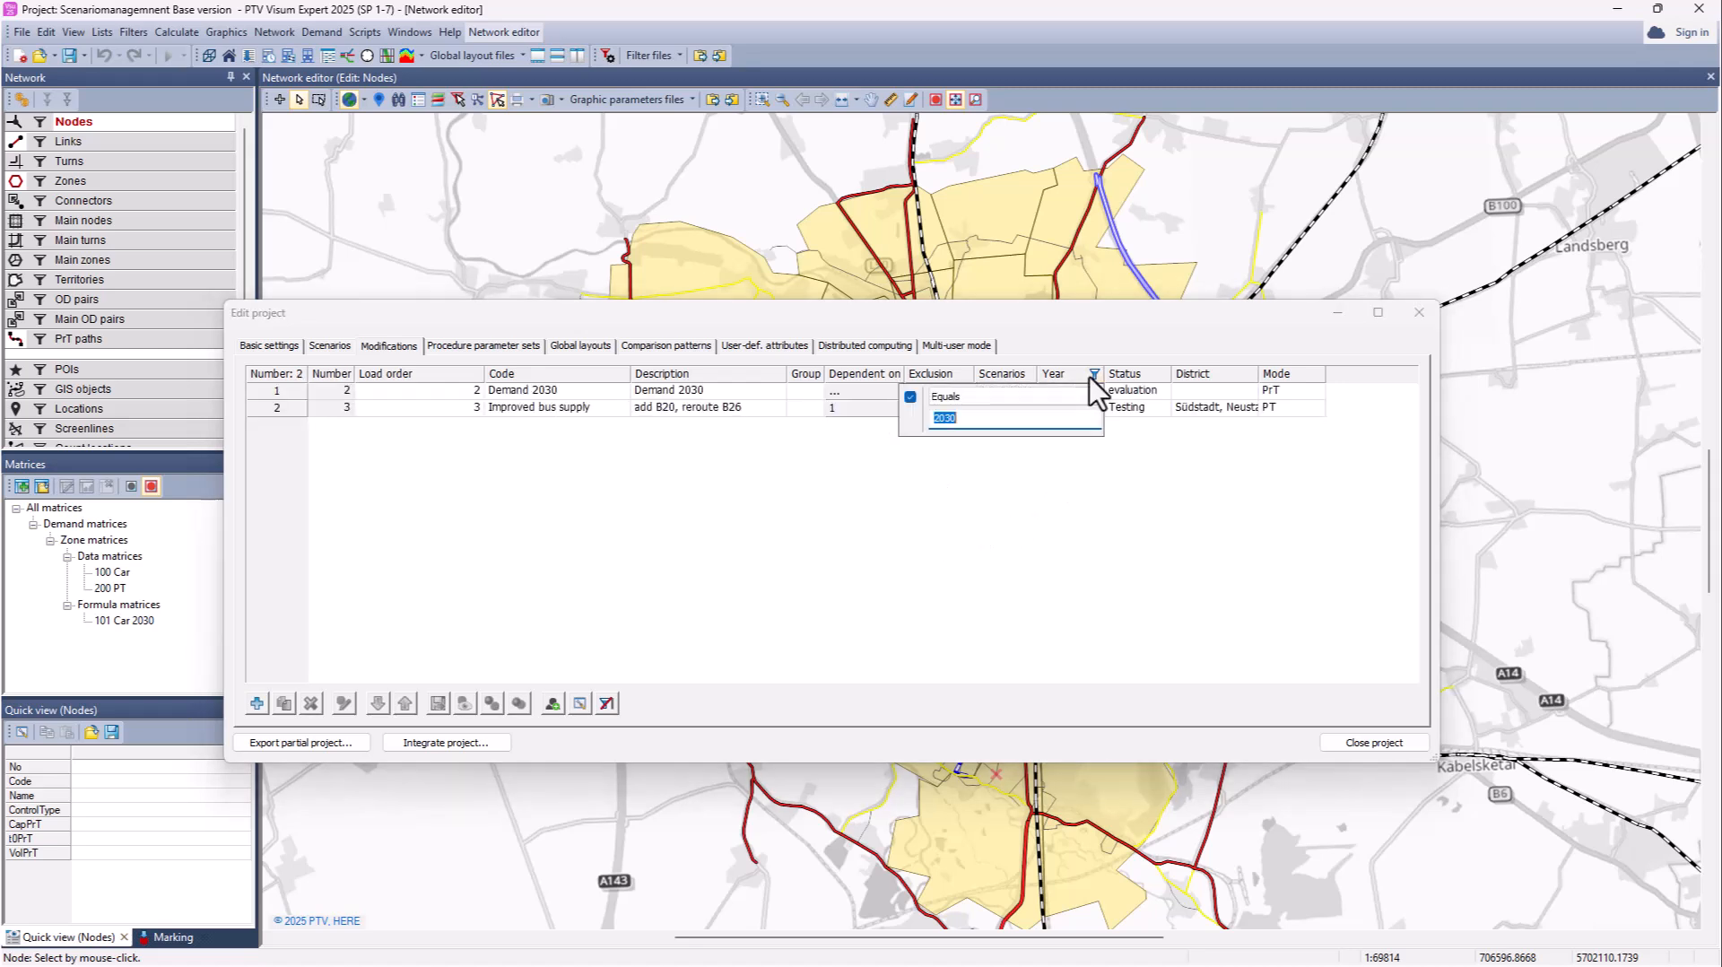
left_click(911, 397)
Step: Sort the modifications by Status in descending order
right_click(1138, 381)
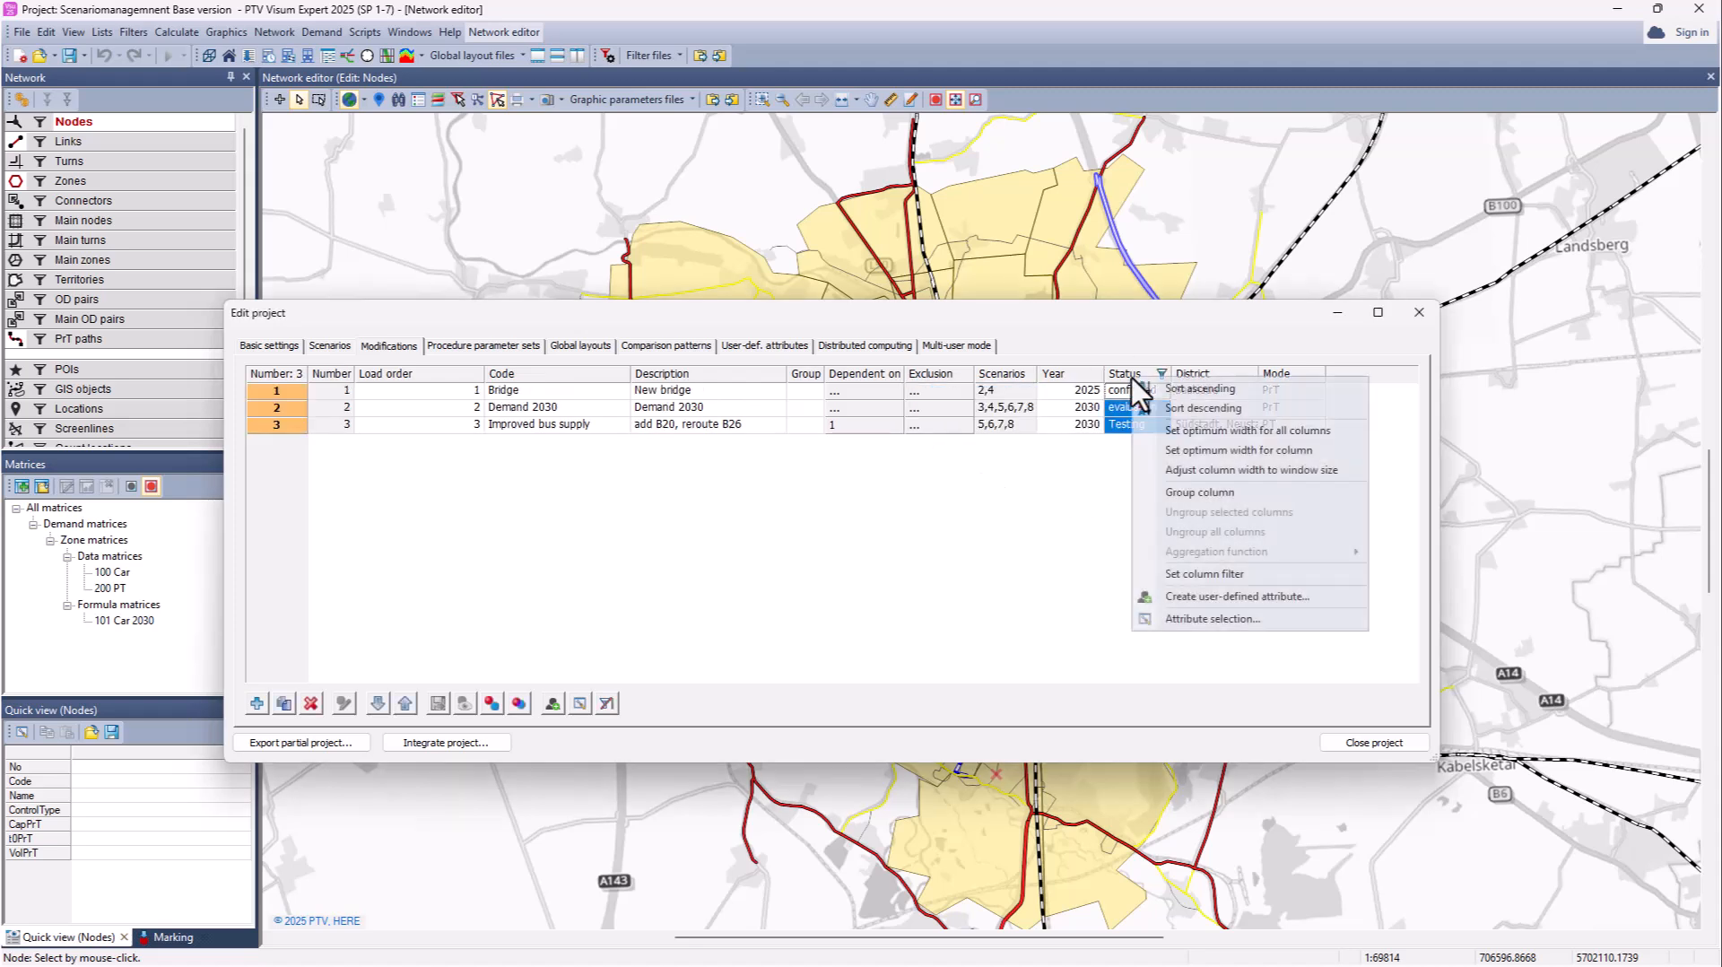
left_click(1169, 392)
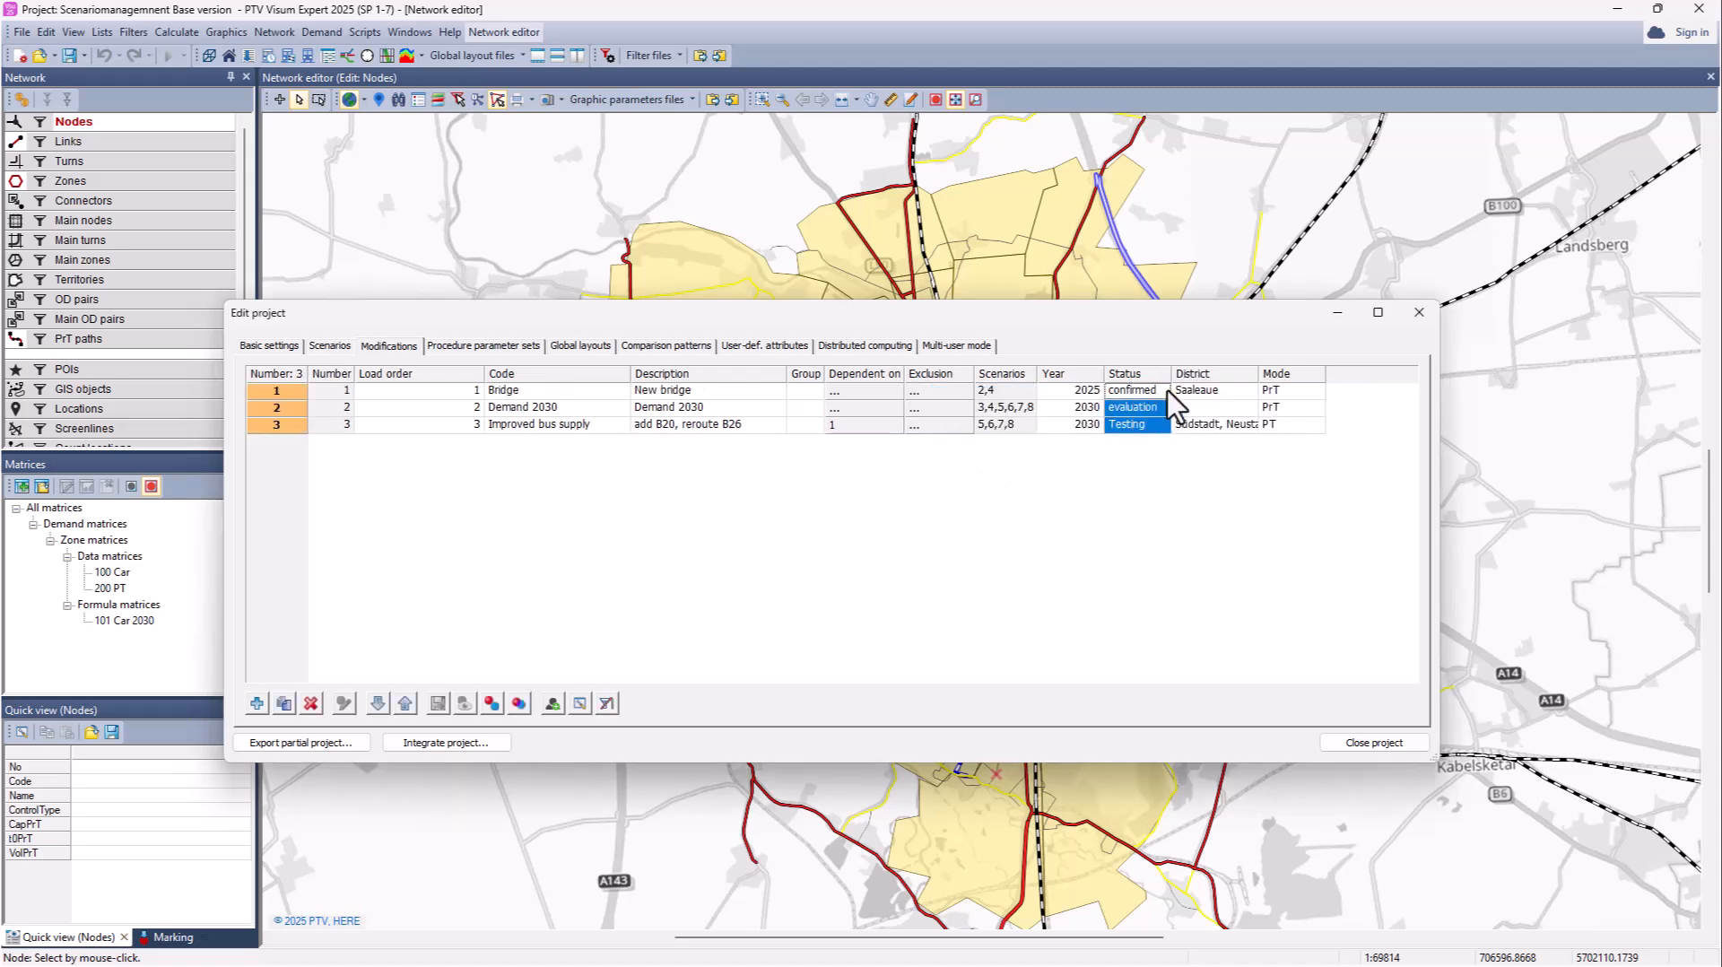
right_click(1137, 373)
left_click(1157, 405)
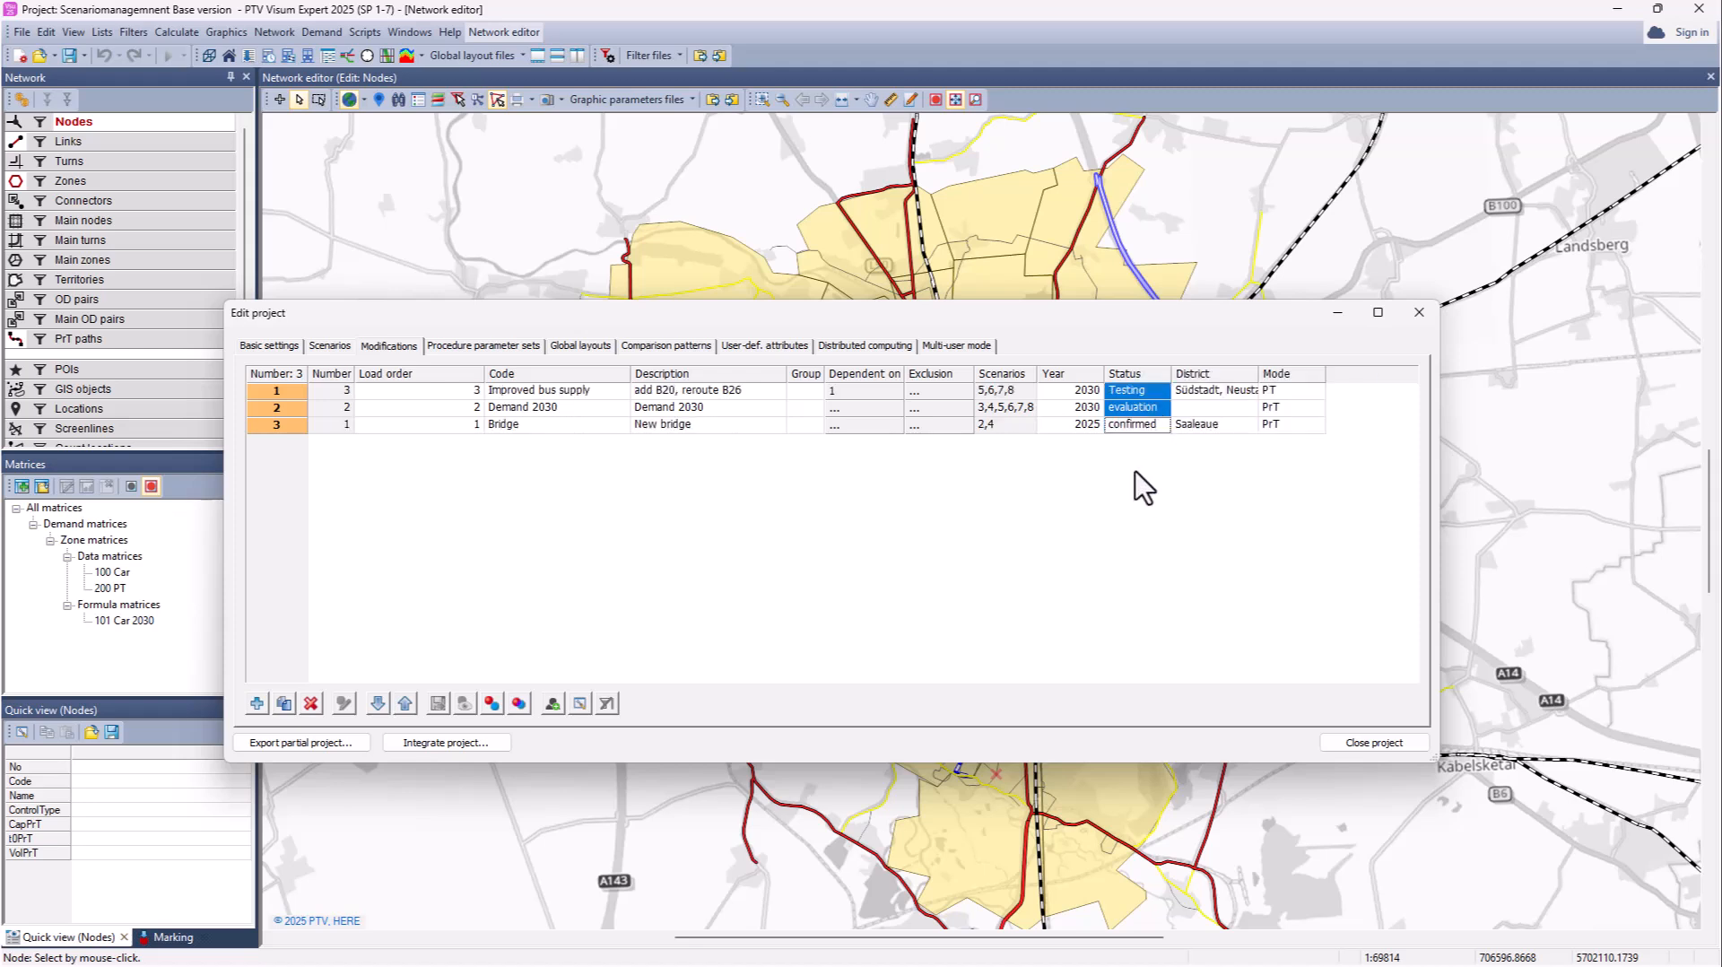
Step: Group the table by Year, then remove the grouping again
left_click(1072, 373)
right_click(1074, 376)
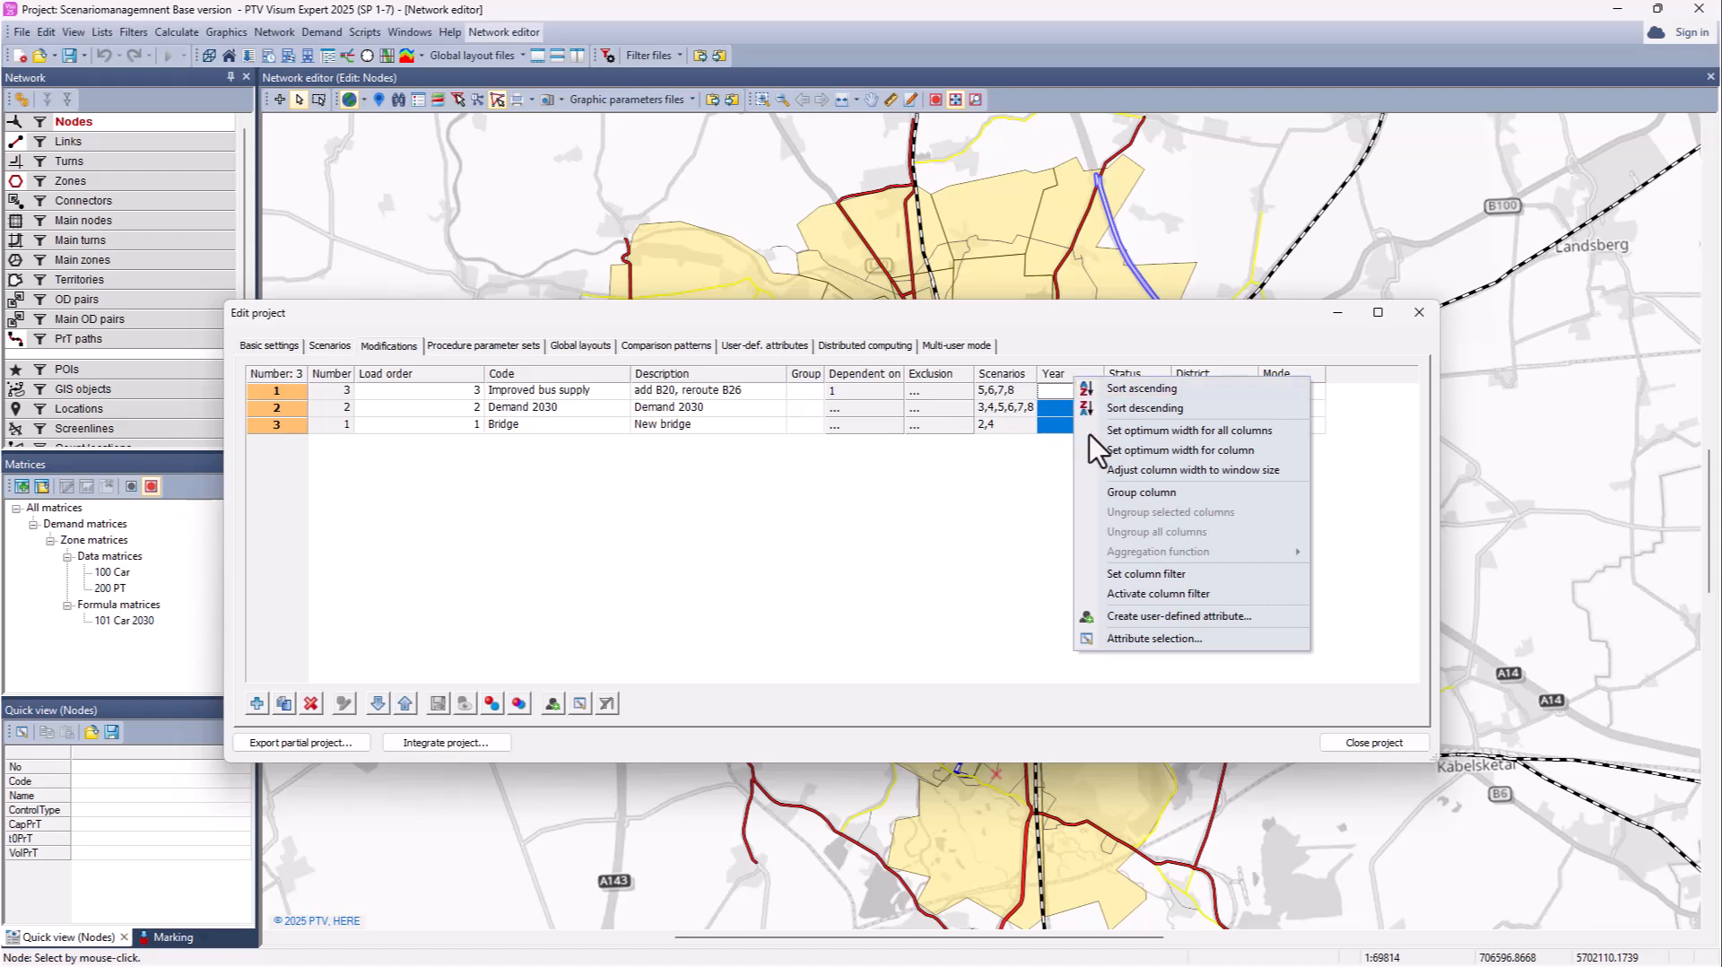
left_click(1131, 493)
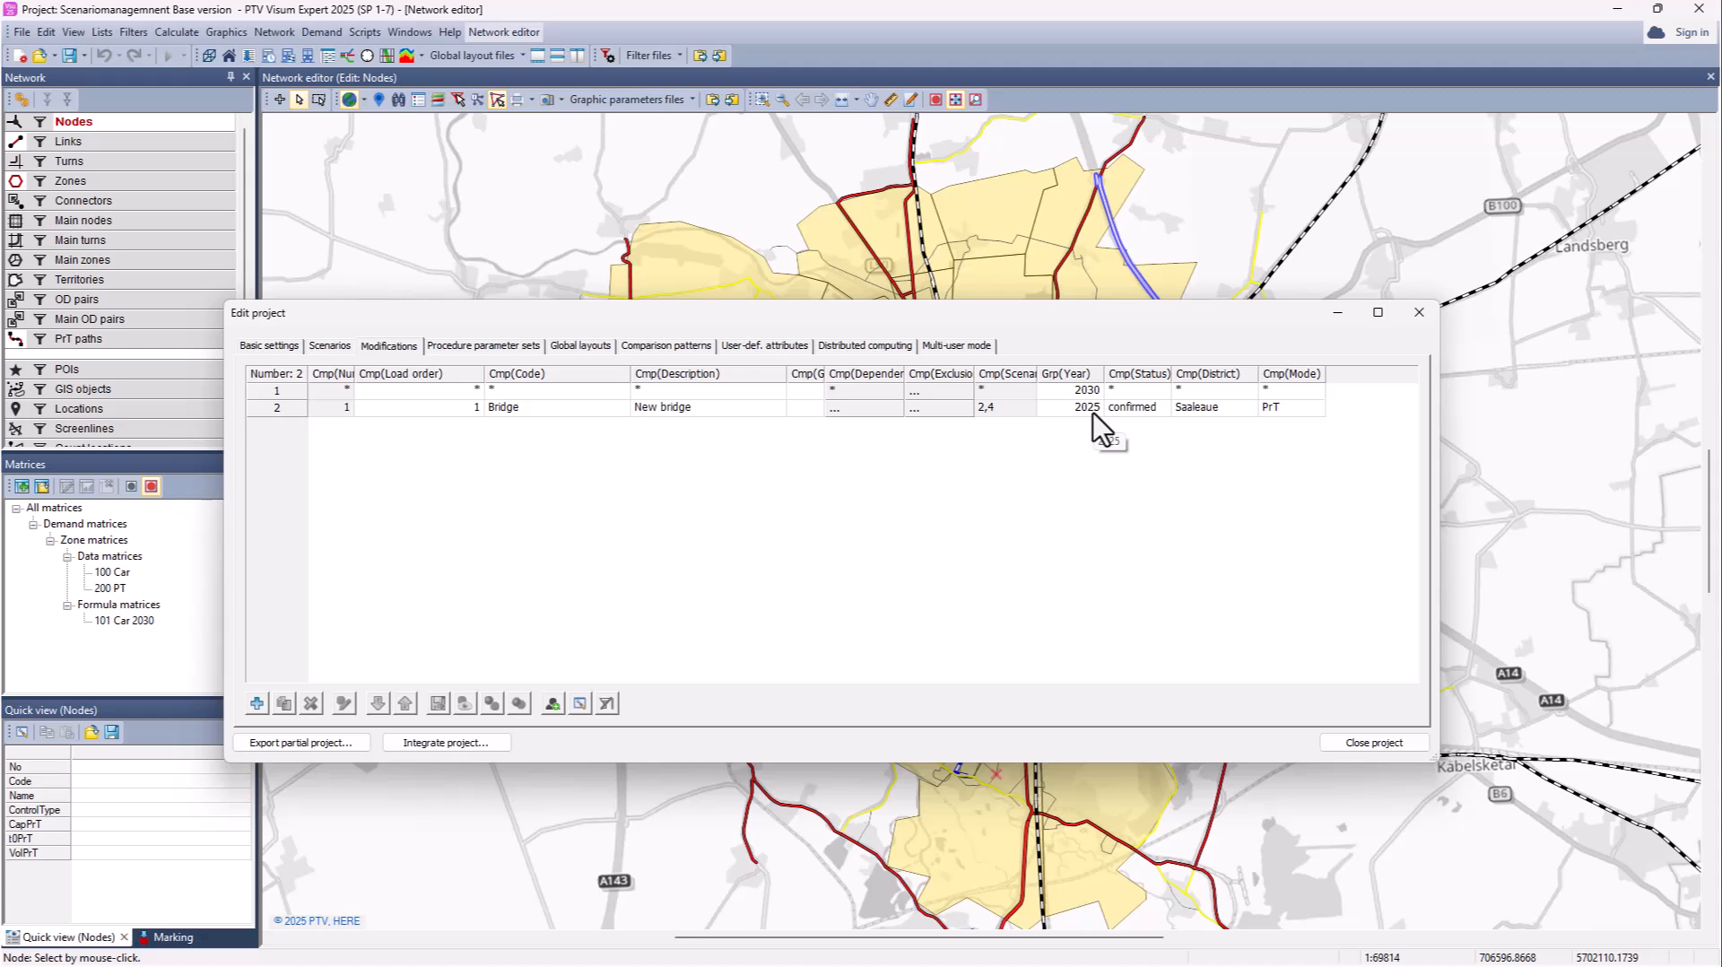
right_click(1076, 386)
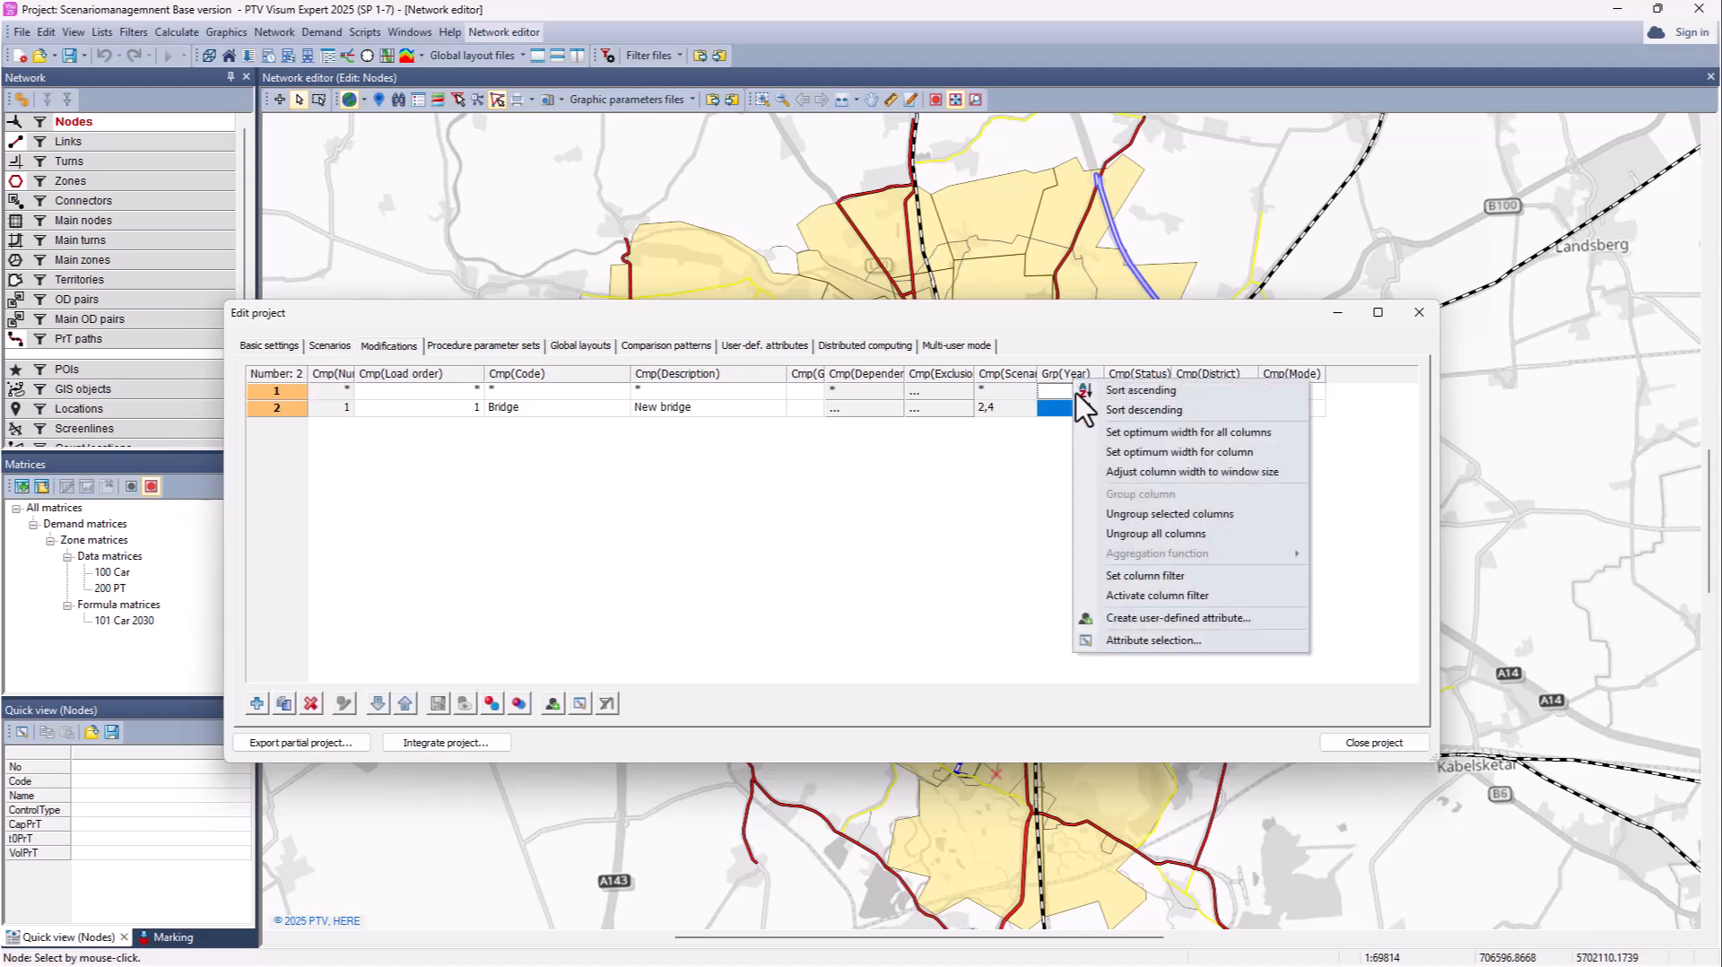
left_click(1095, 514)
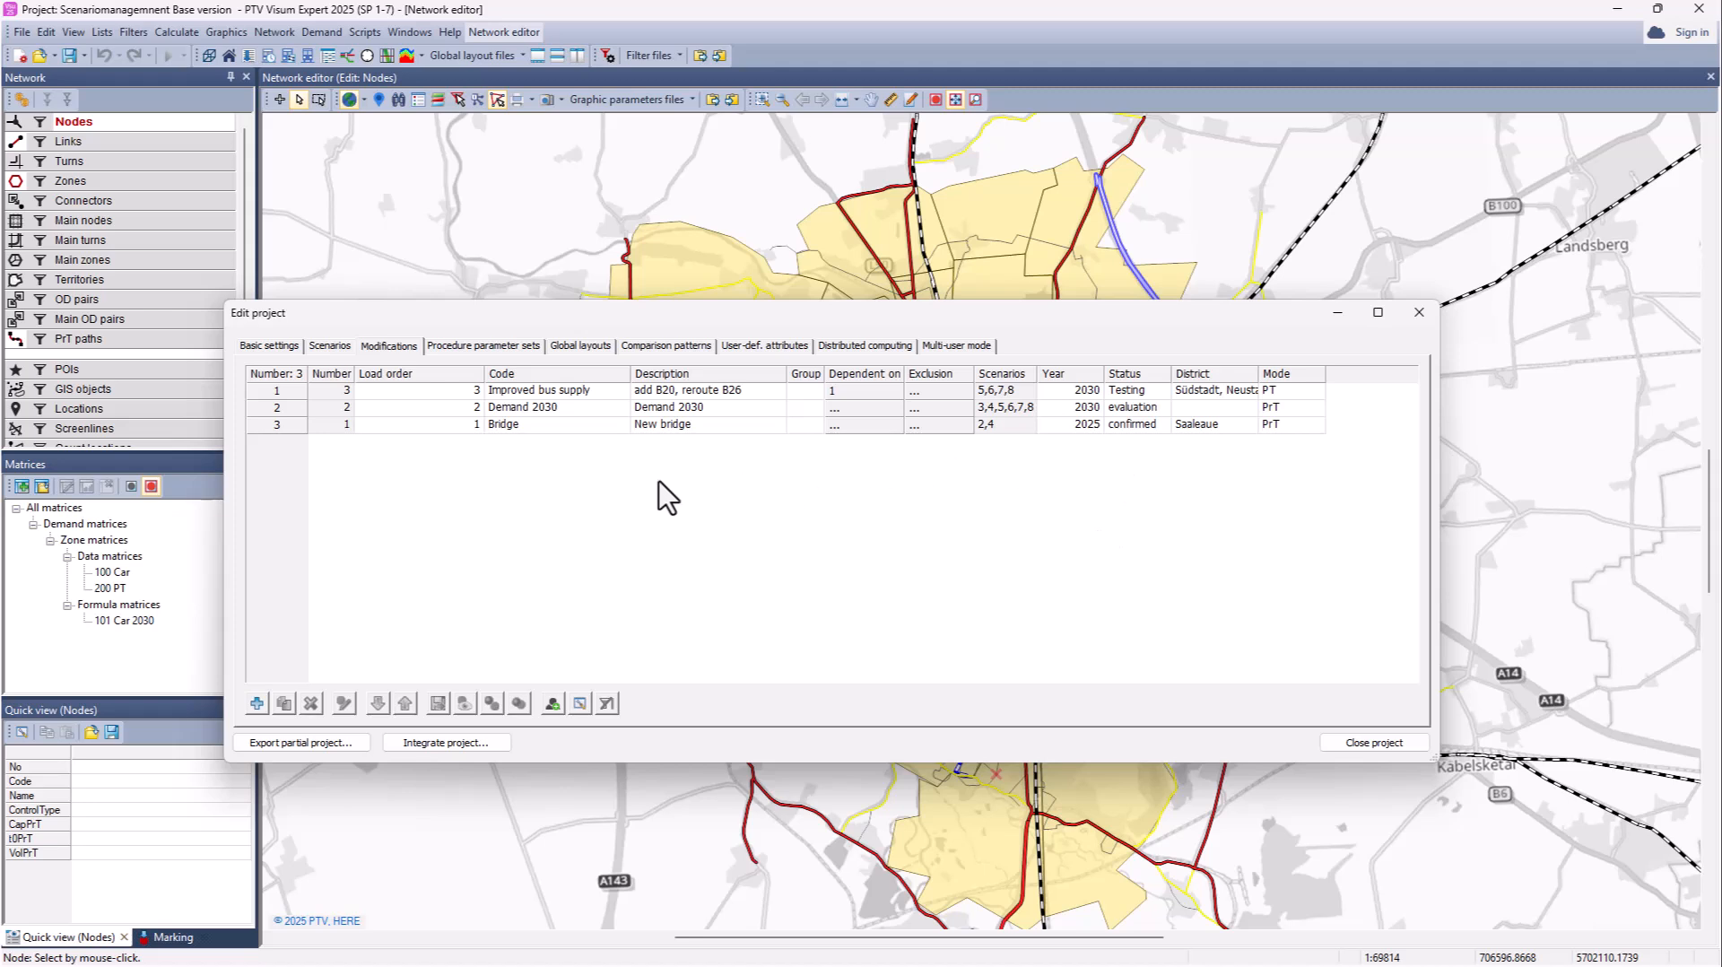
Step: Browse the attribute, scenario and modification pages, then show the procedure parameter sets list
left_click(740, 346)
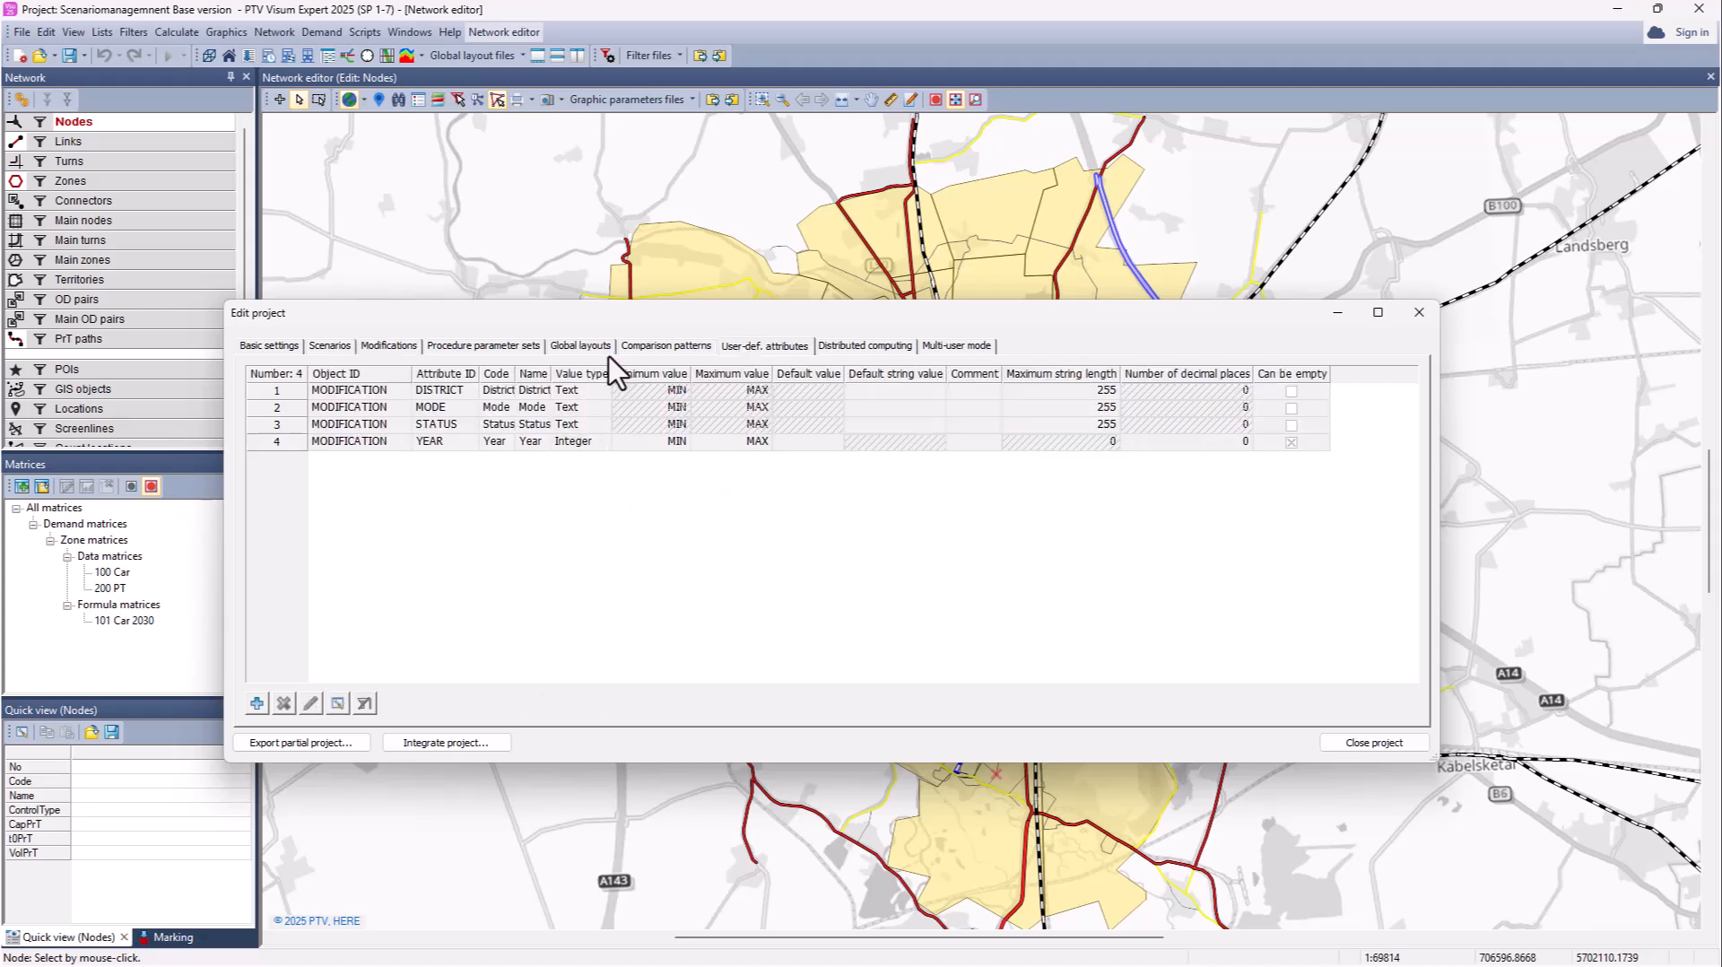
left_click(332, 347)
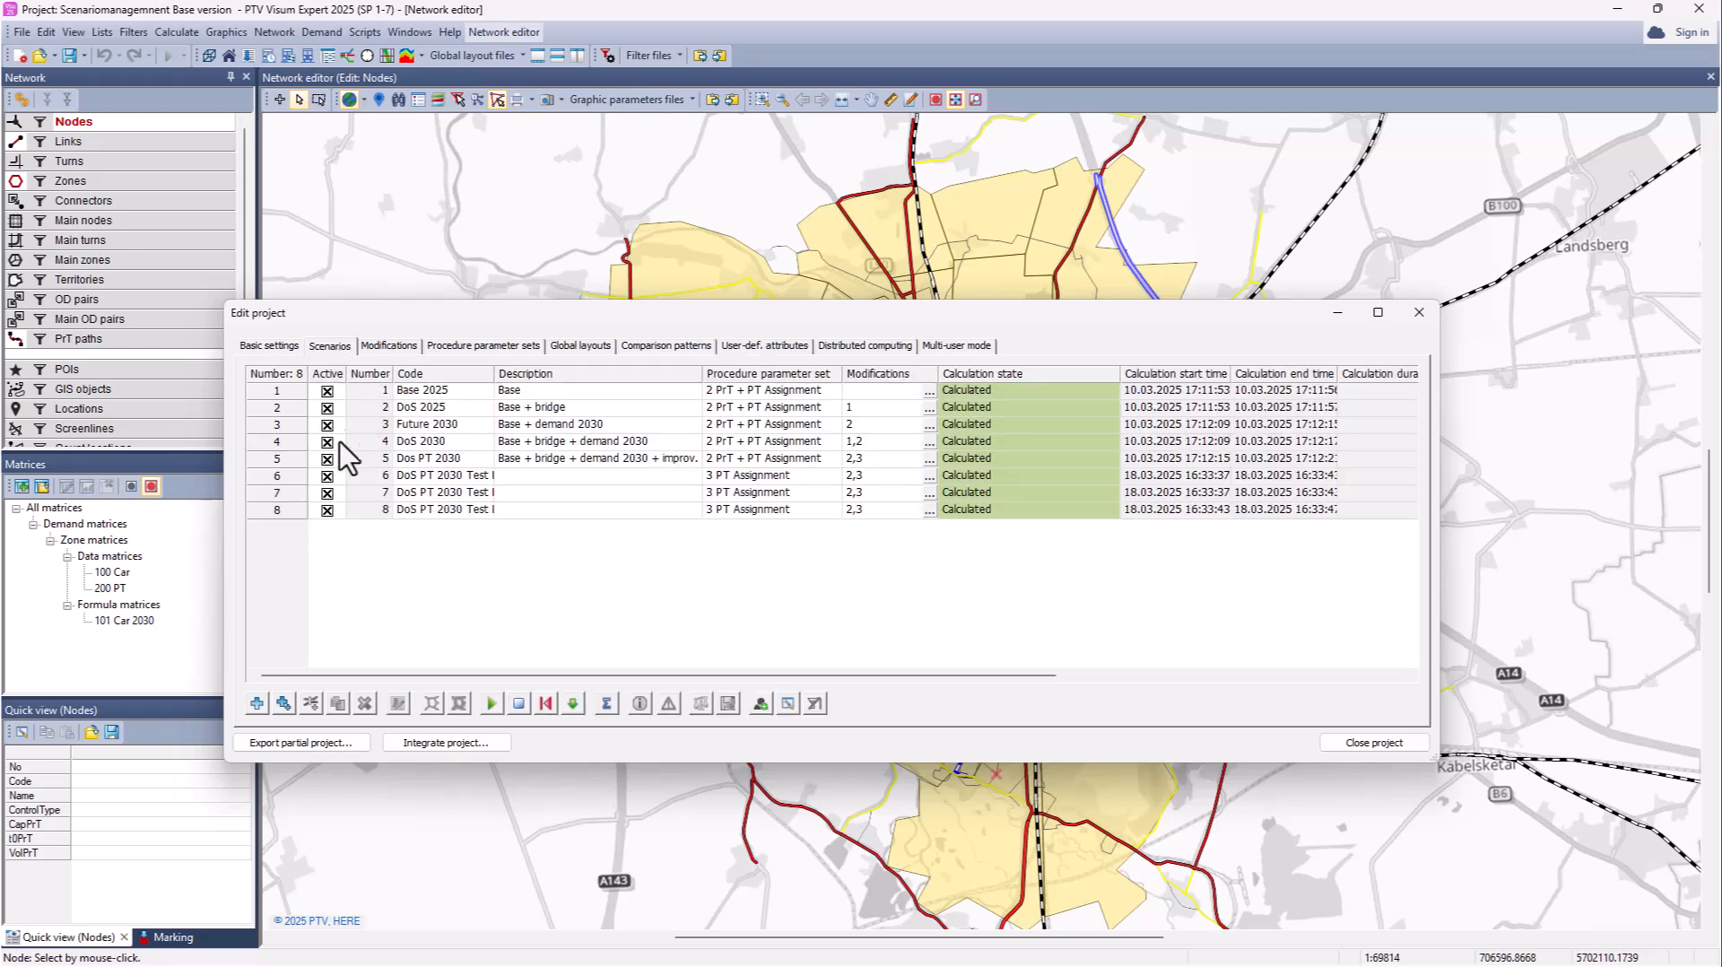
left_click(761, 704)
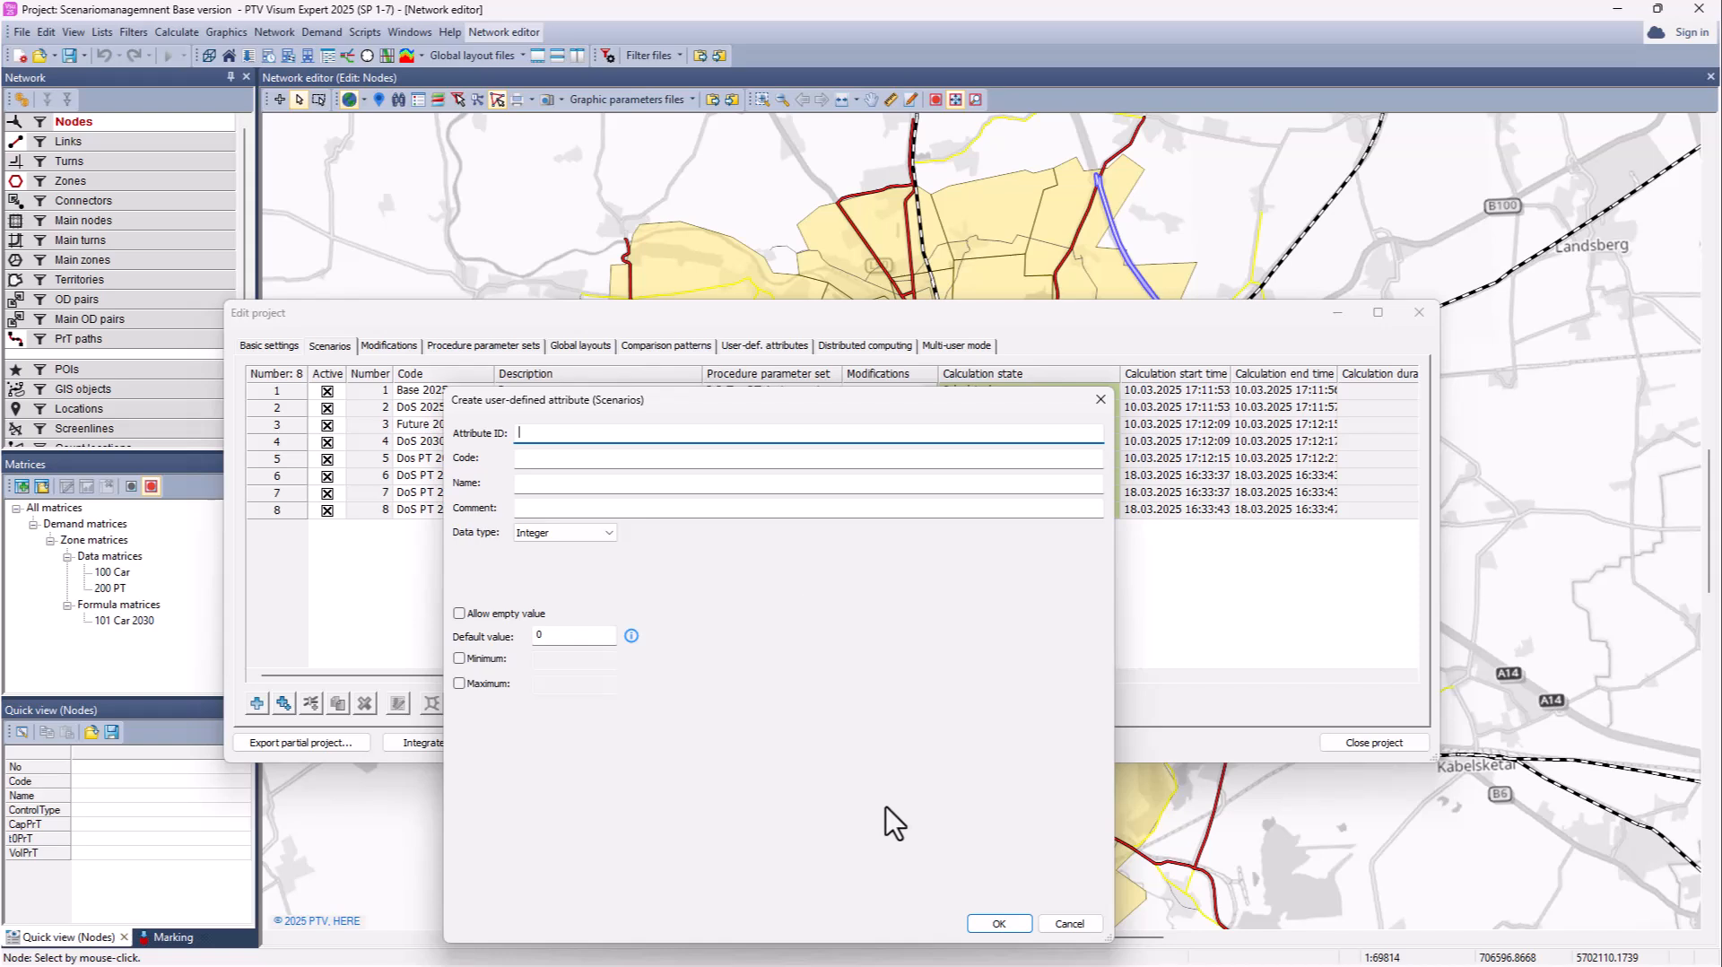
left_click(1070, 924)
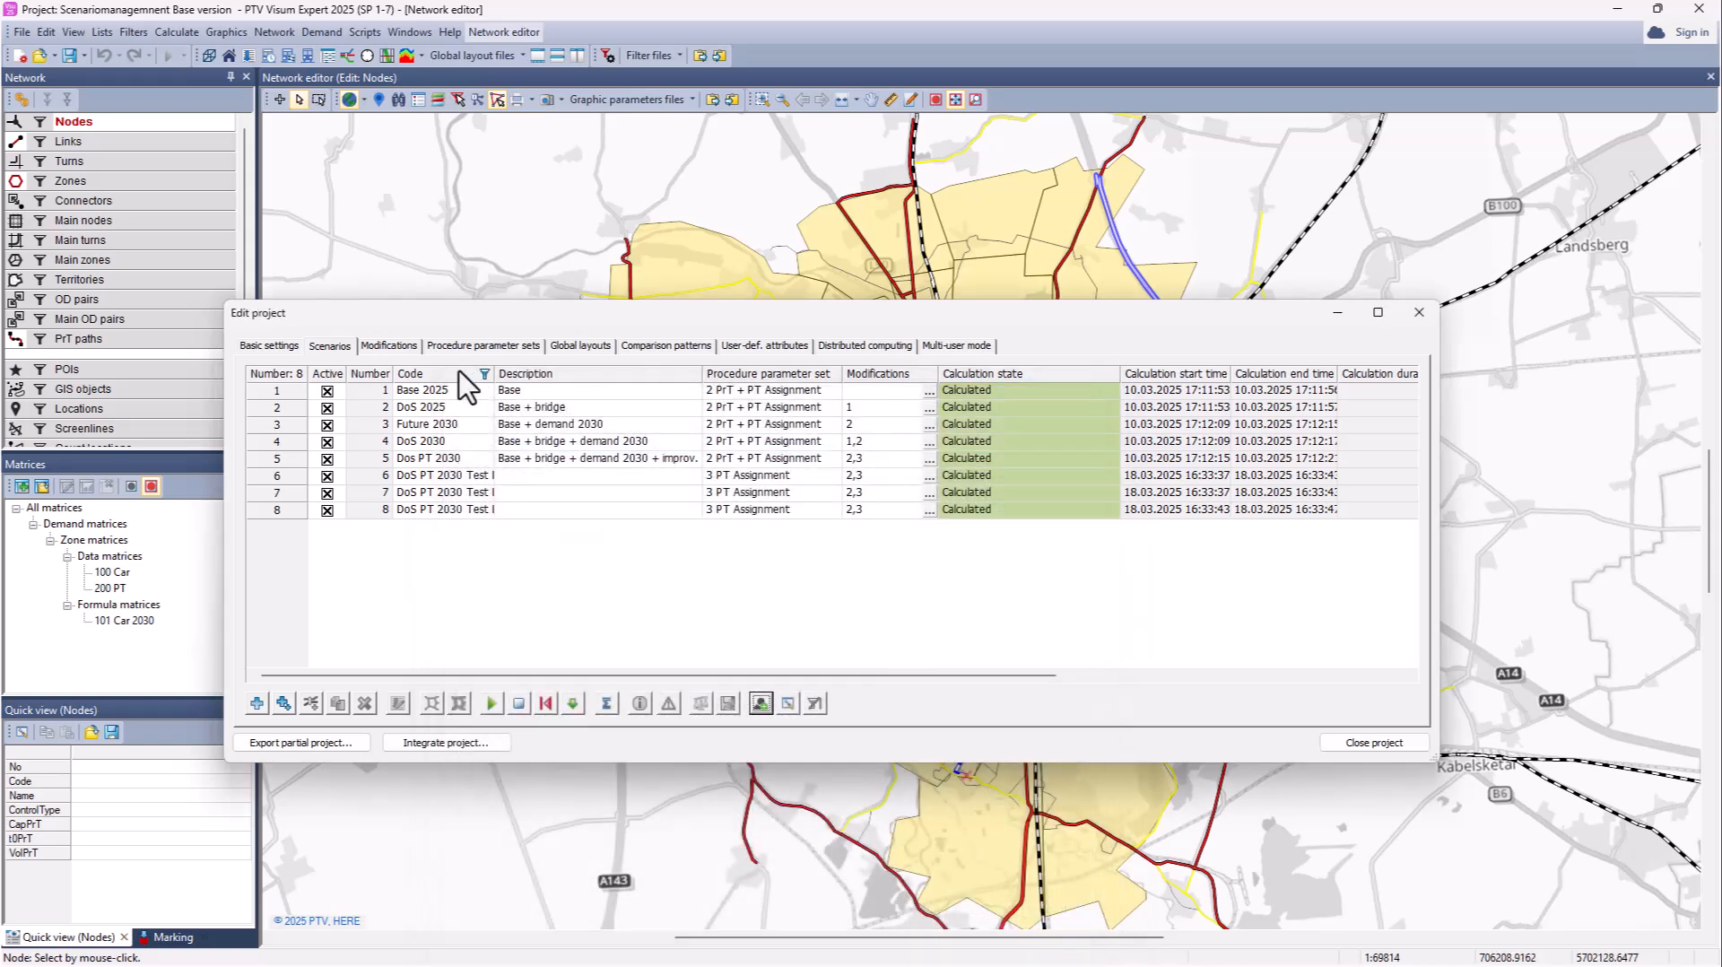
left_click(397, 347)
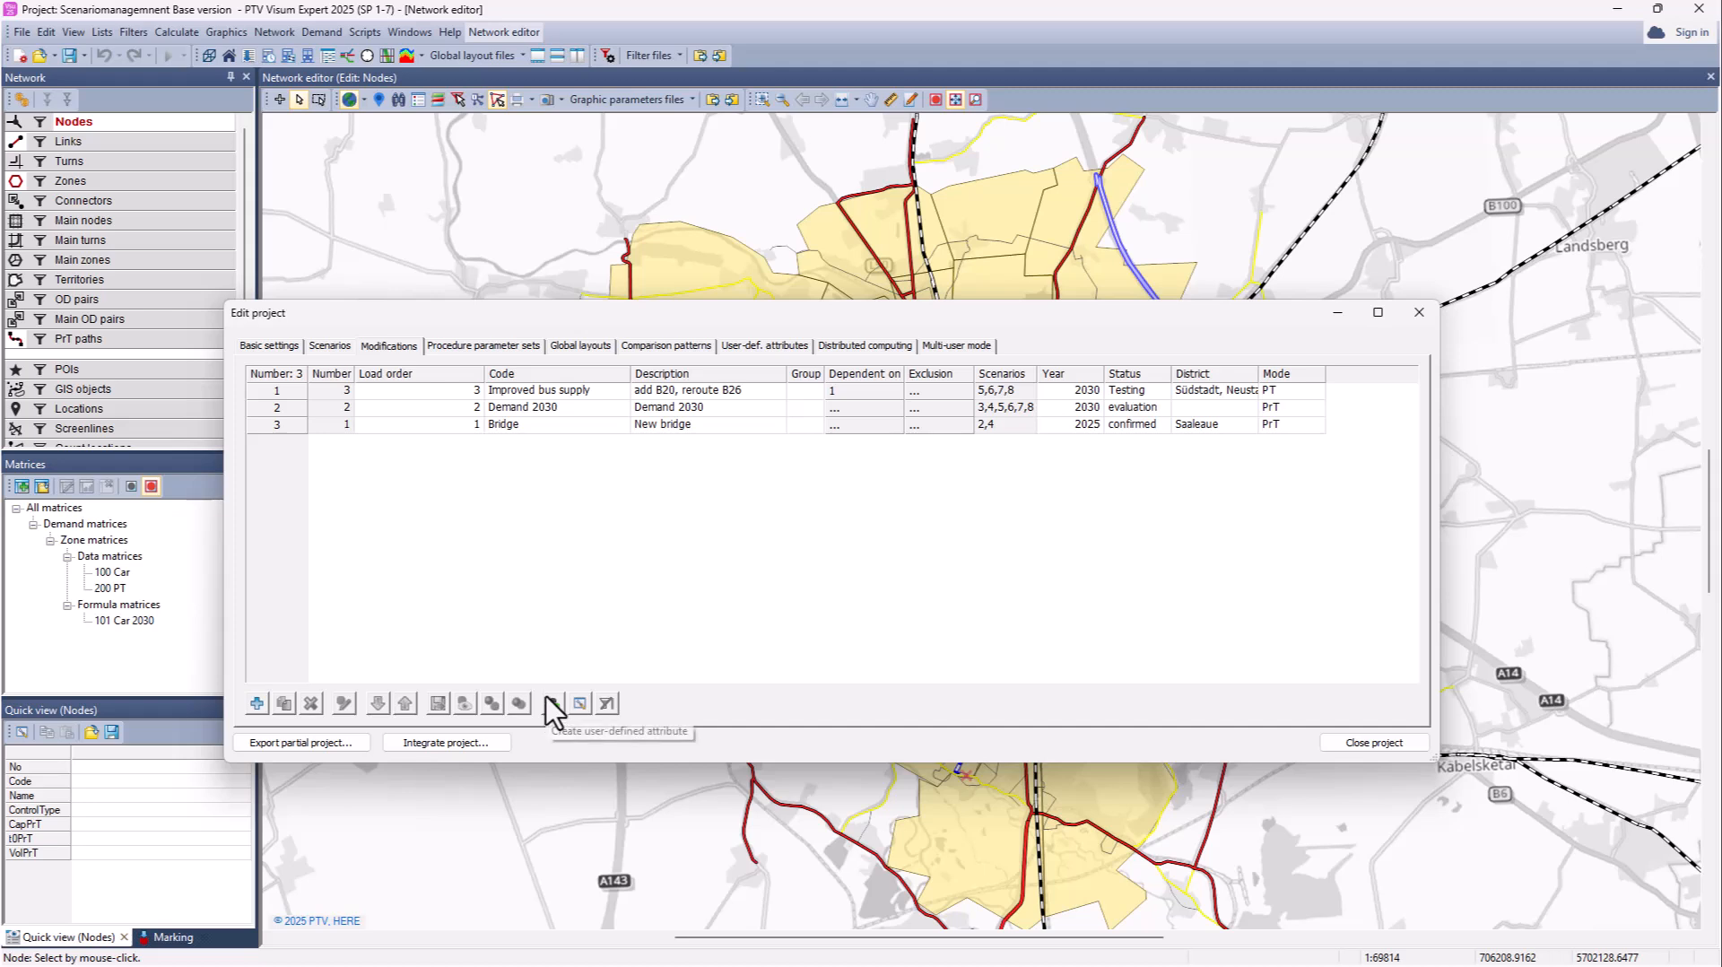
left_click(465, 346)
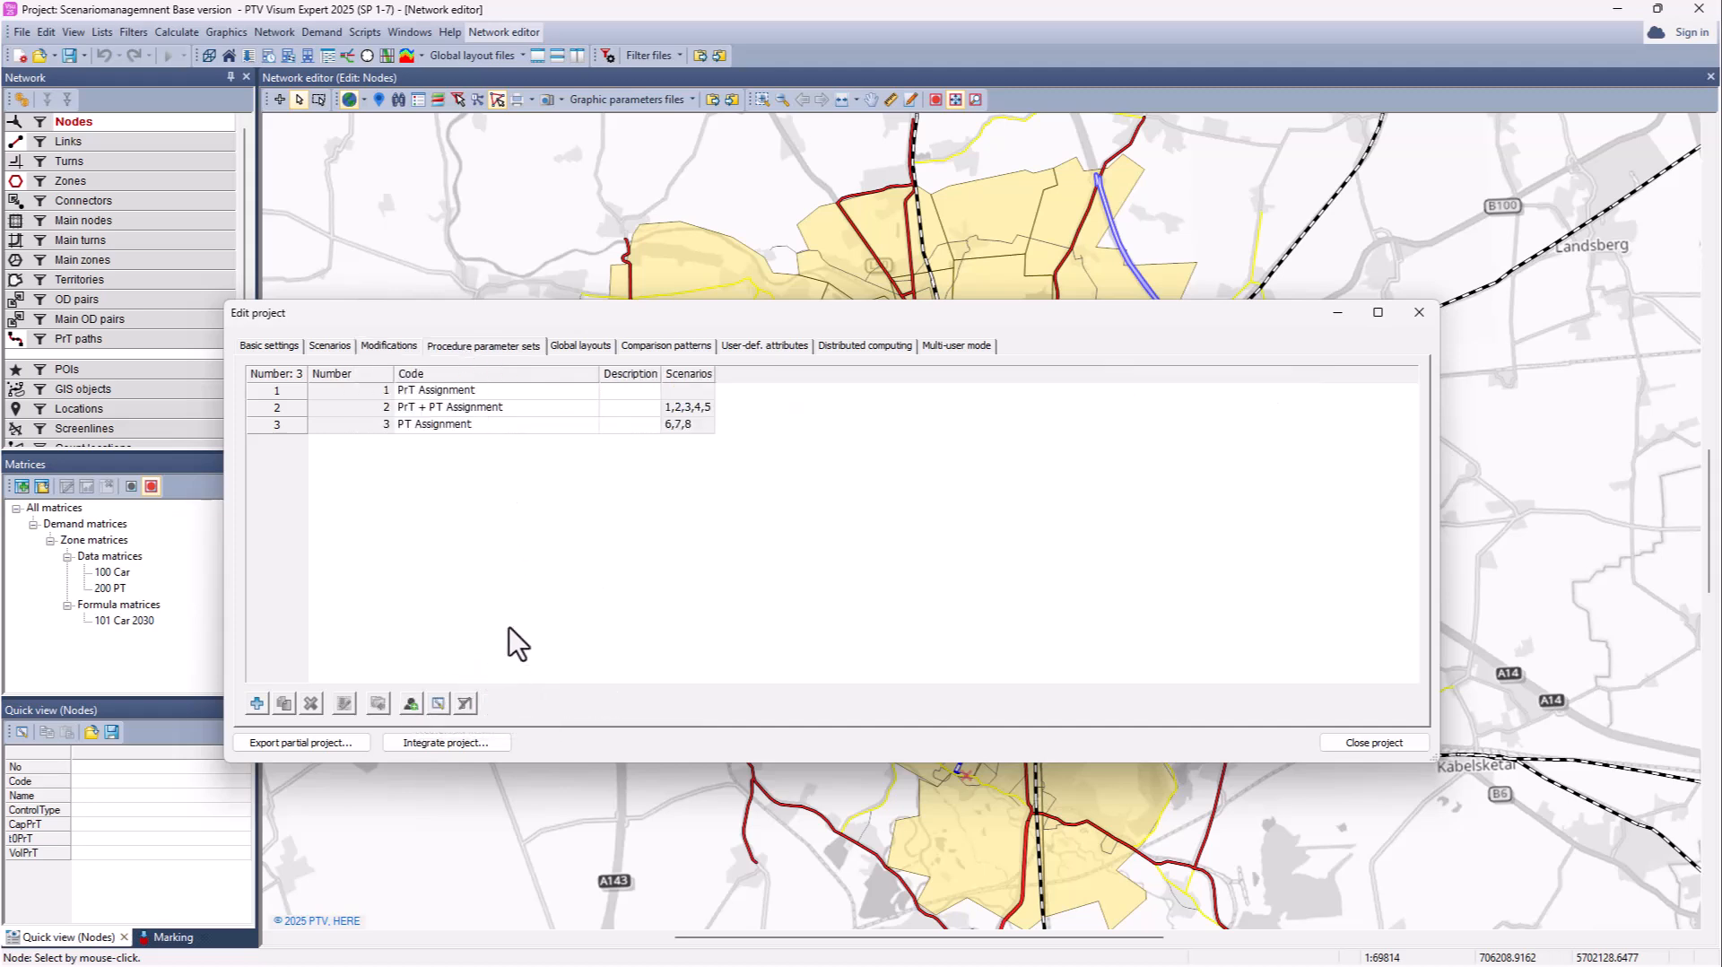
Step: Switch to the Scenarios page listing all eight calculated scenarios
left_click(330, 346)
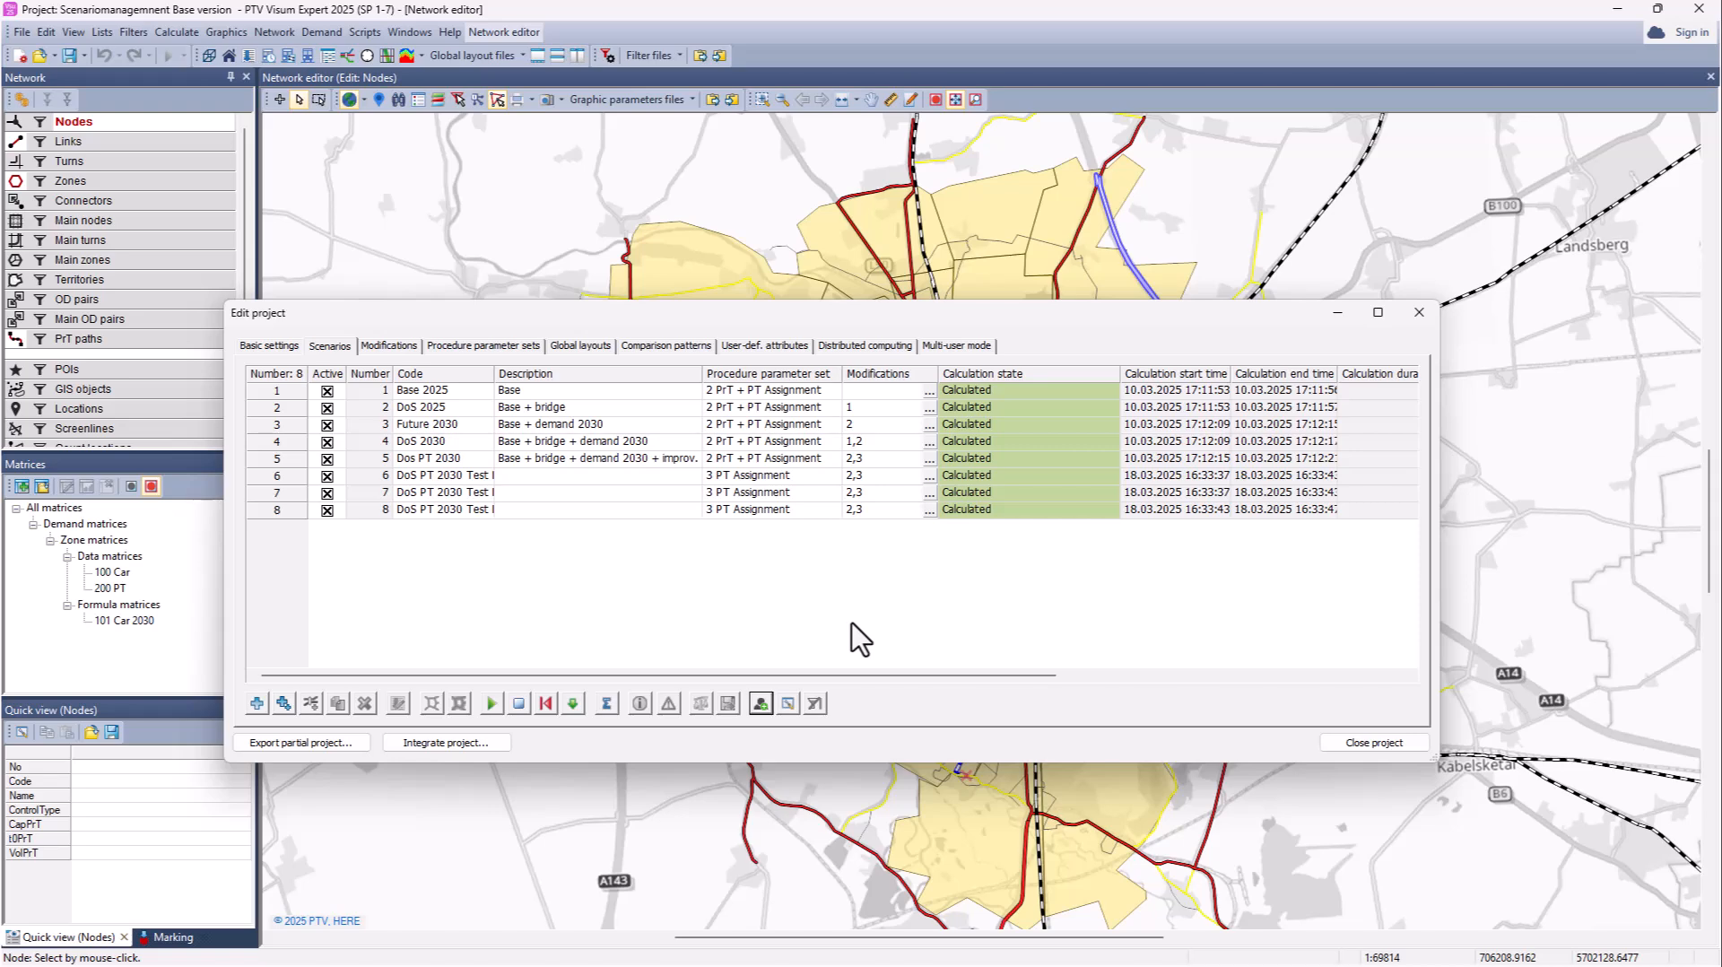
Step: Start a partial project export named 'Partial project' with base directory C:\_Webinar_ScM\
left_click(301, 743)
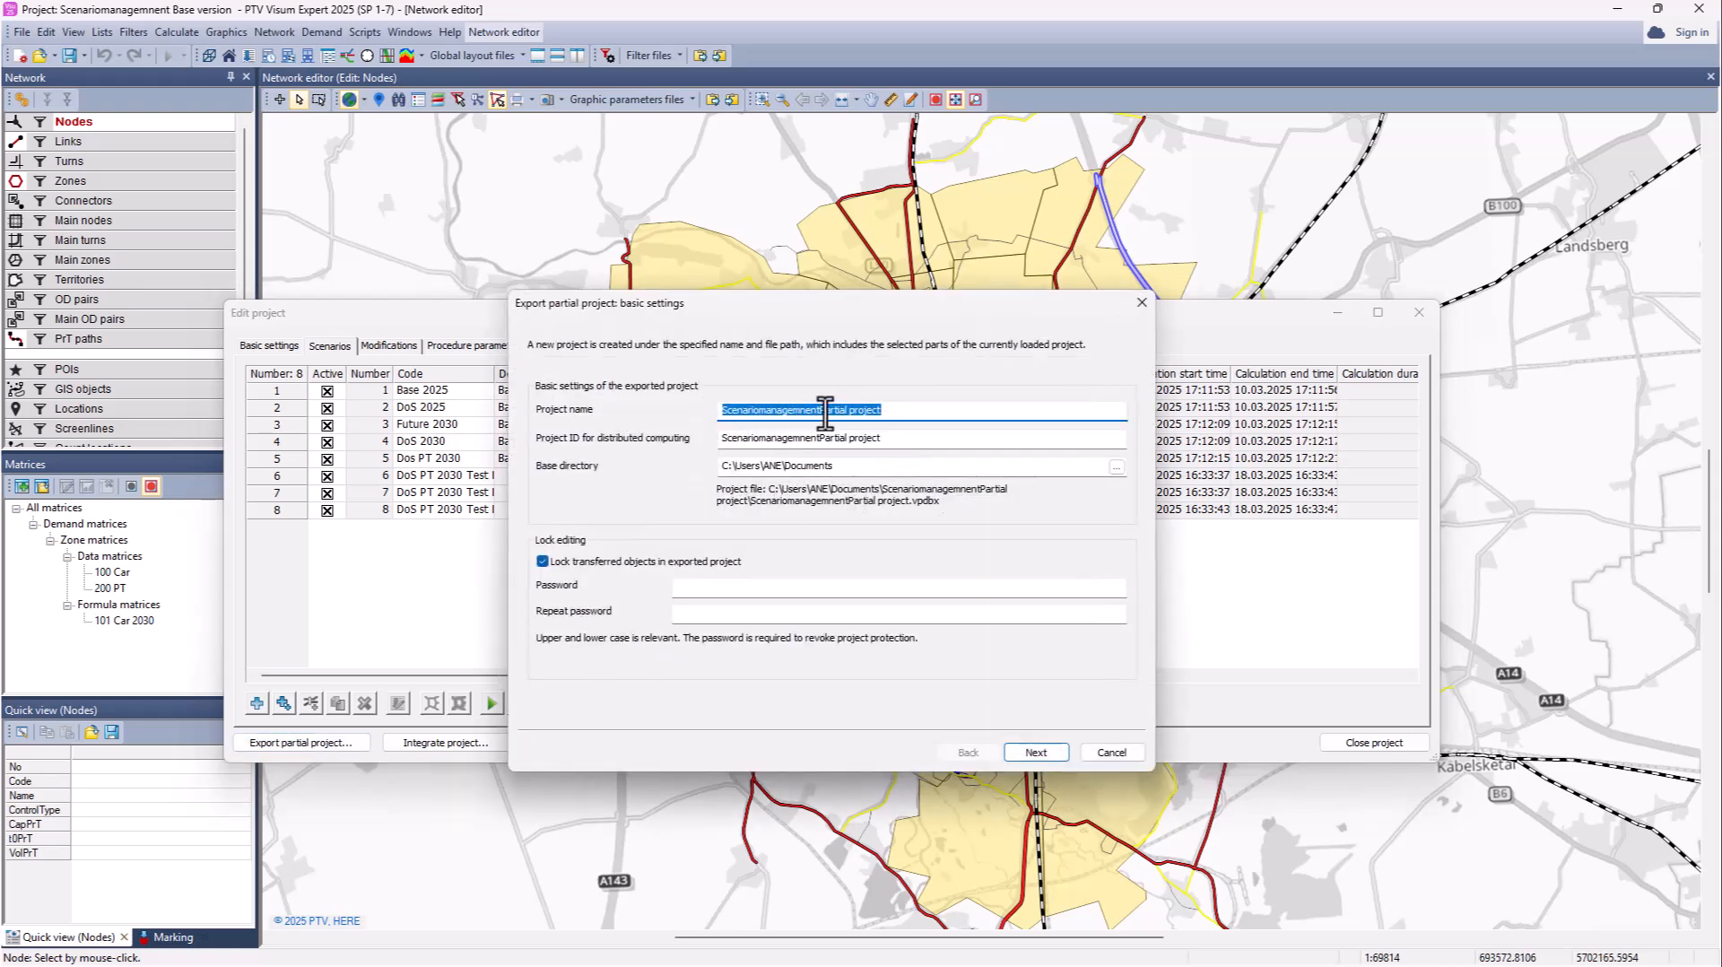
left_click_drag(821, 410, 718, 404)
key("BackSpace")
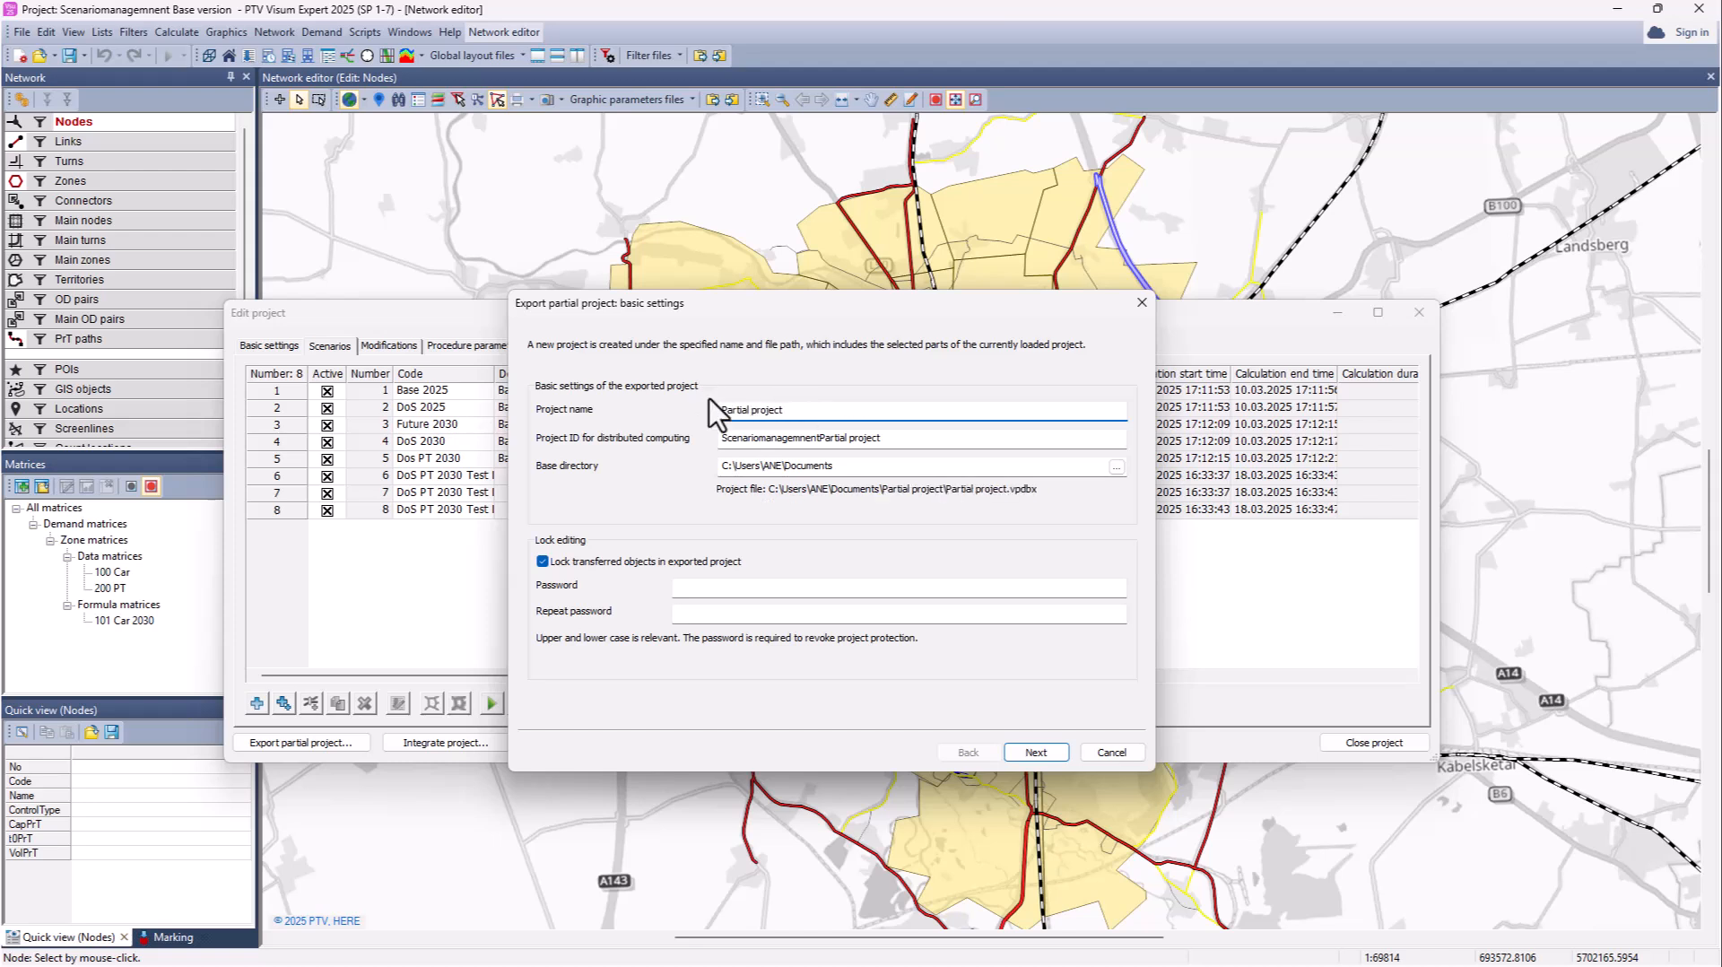
left_click_drag(819, 437, 675, 440)
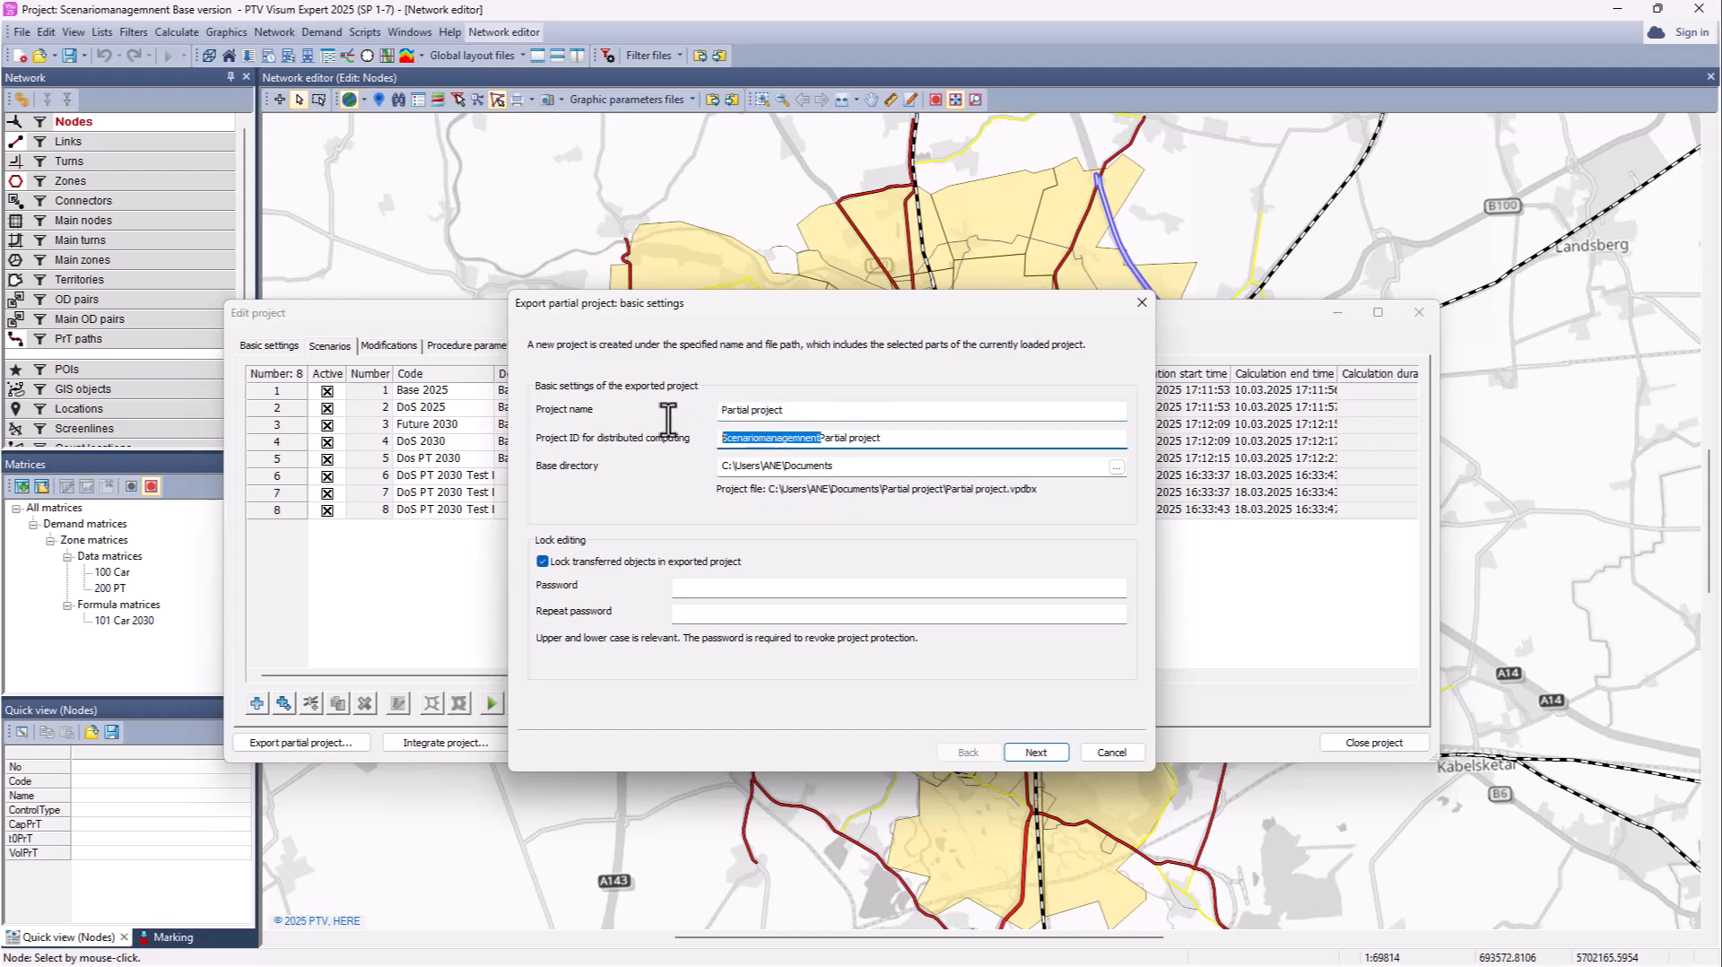
key("BackSpace")
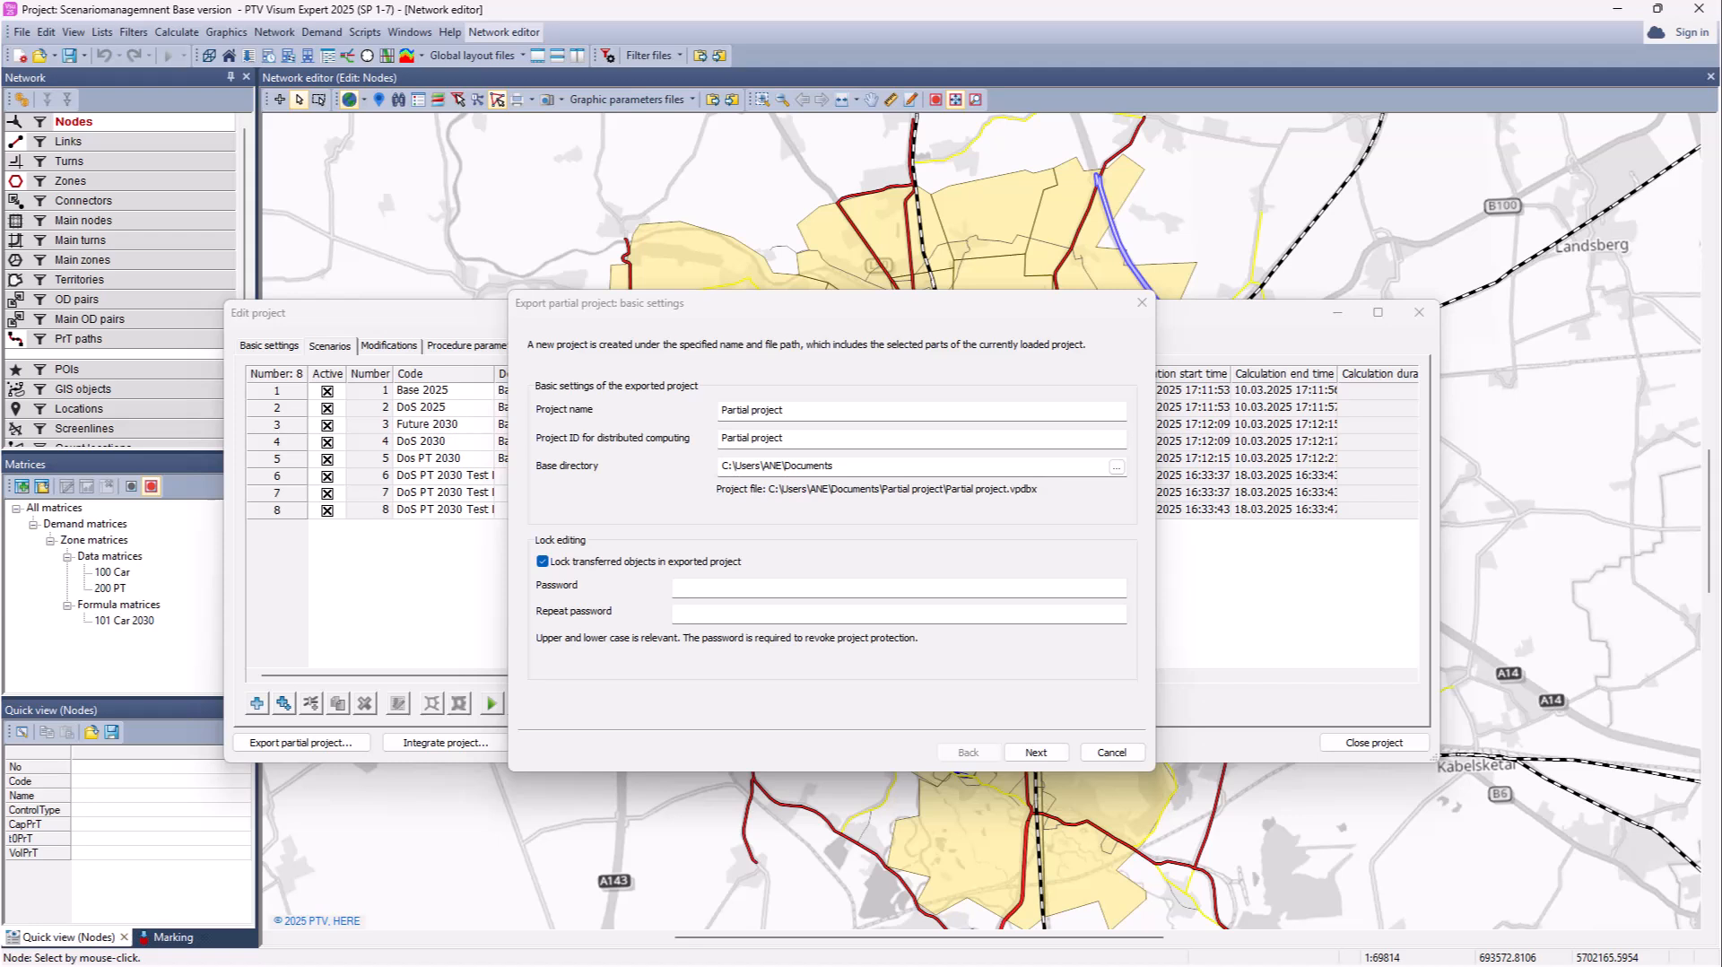
double_click(865, 465)
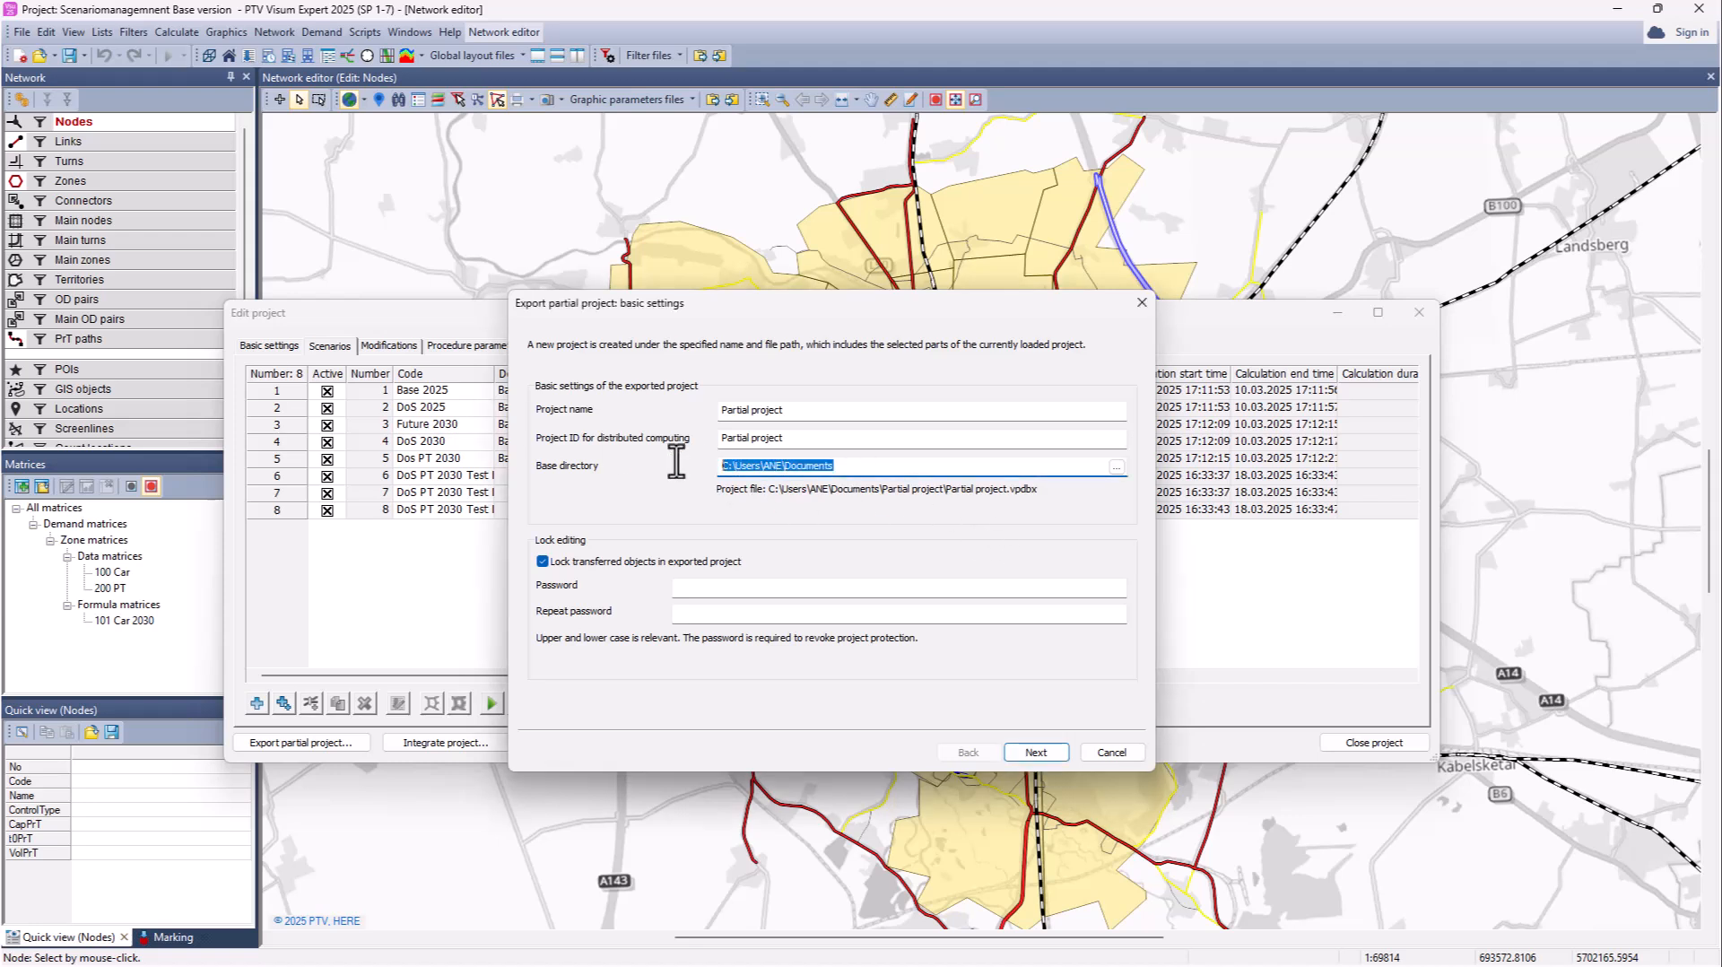
type("C:\\_Webinar_ScM\\")
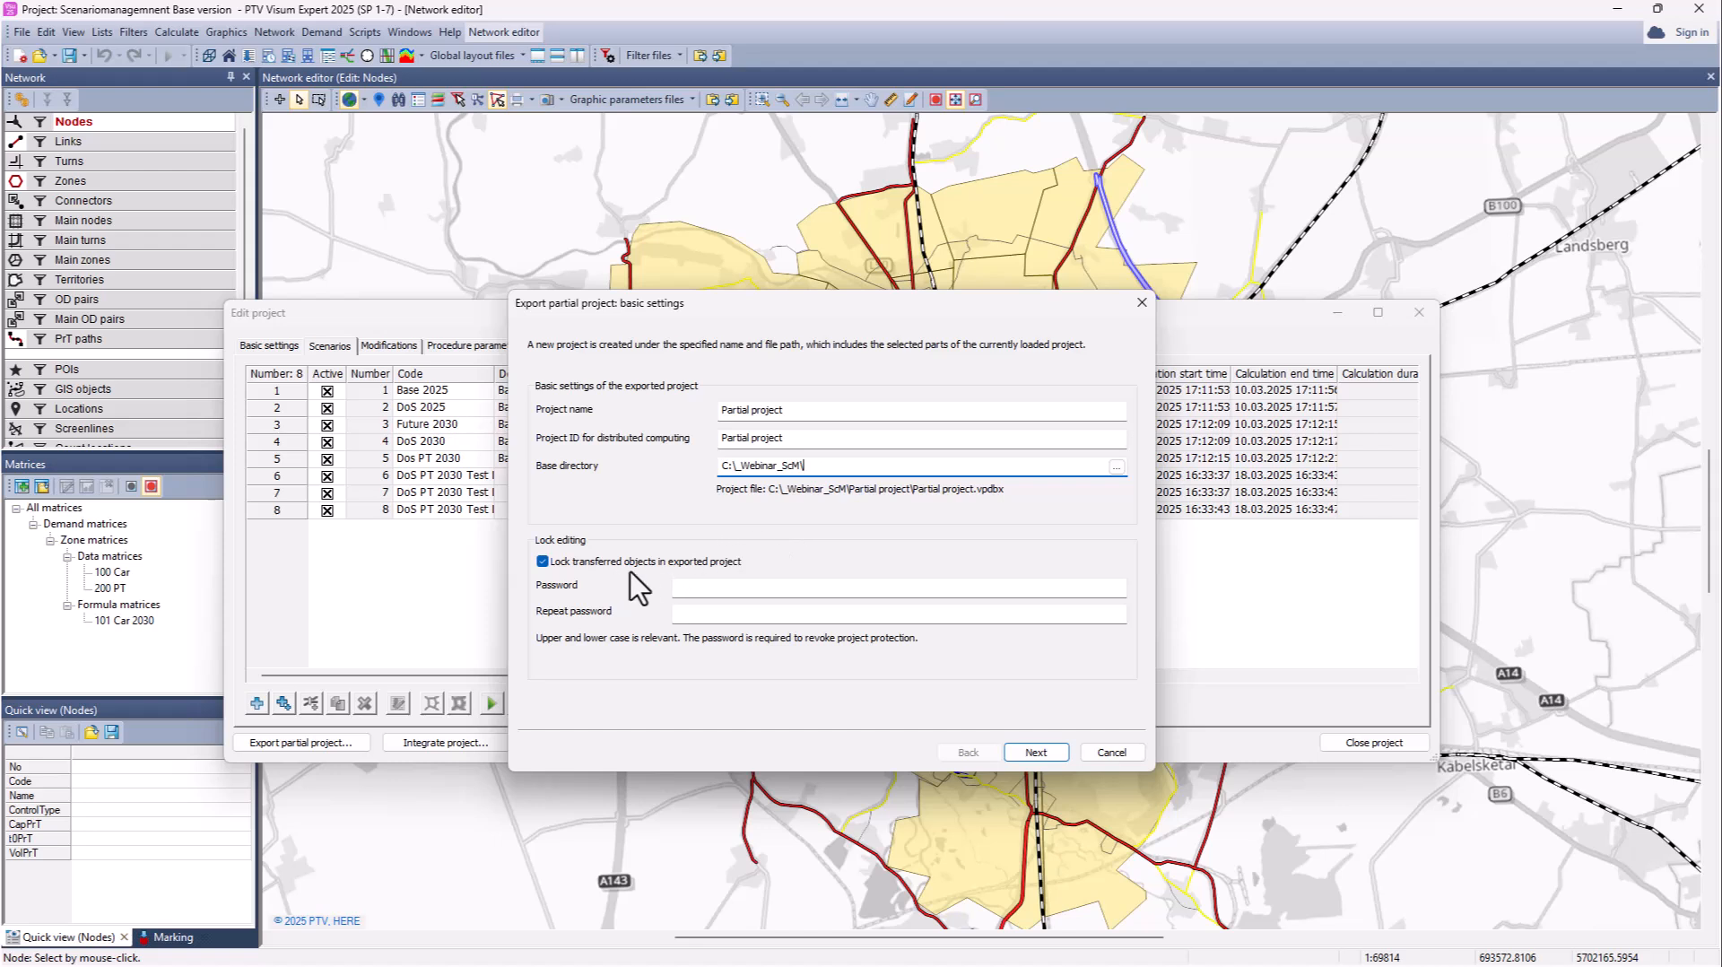
Step: Enter and repeat the protection password for the transferred objects
left_click(700, 589)
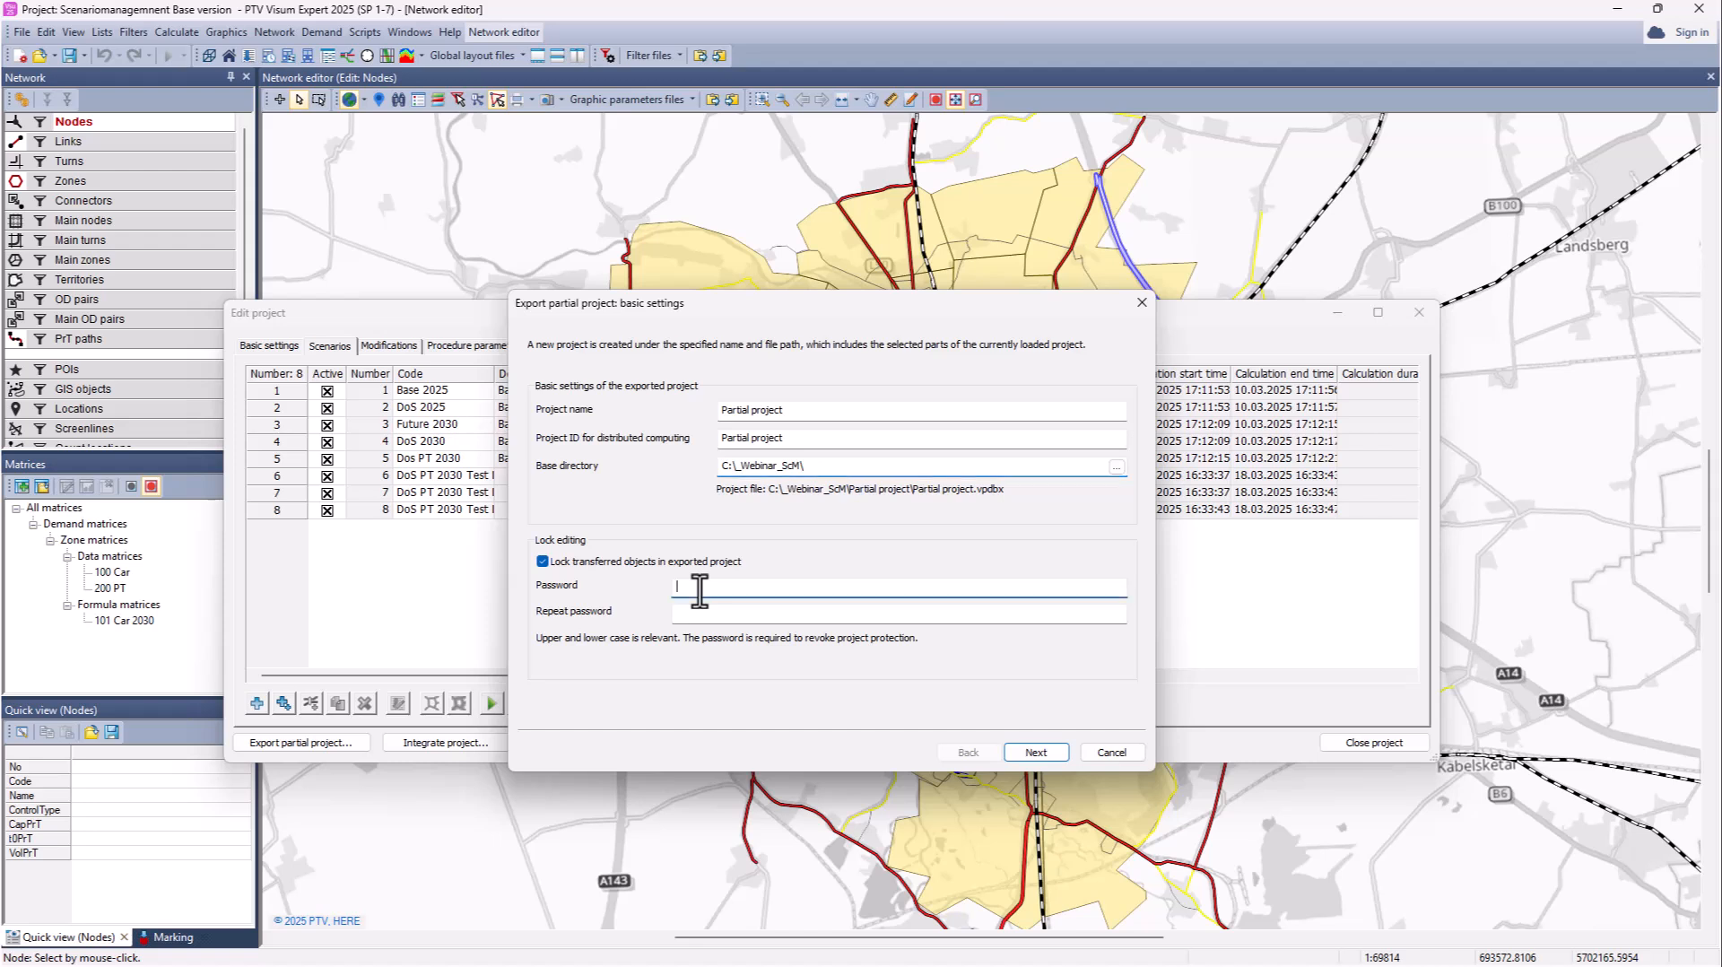
type("***")
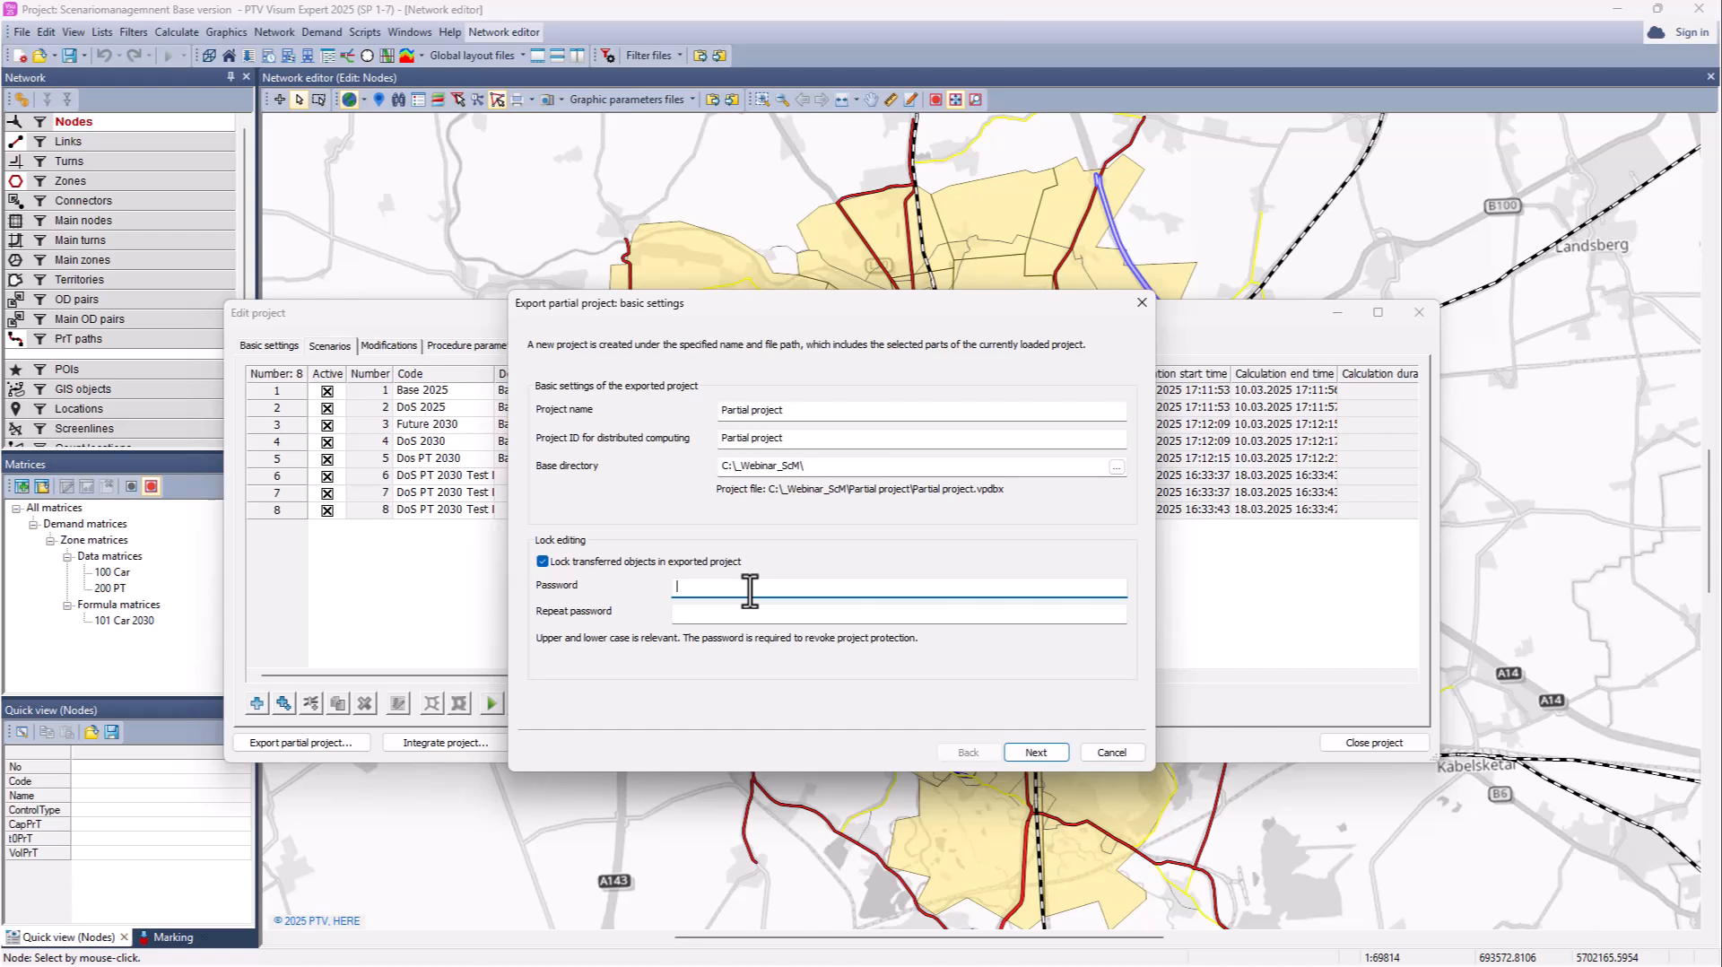
type("*******")
left_click(742, 615)
type("*******")
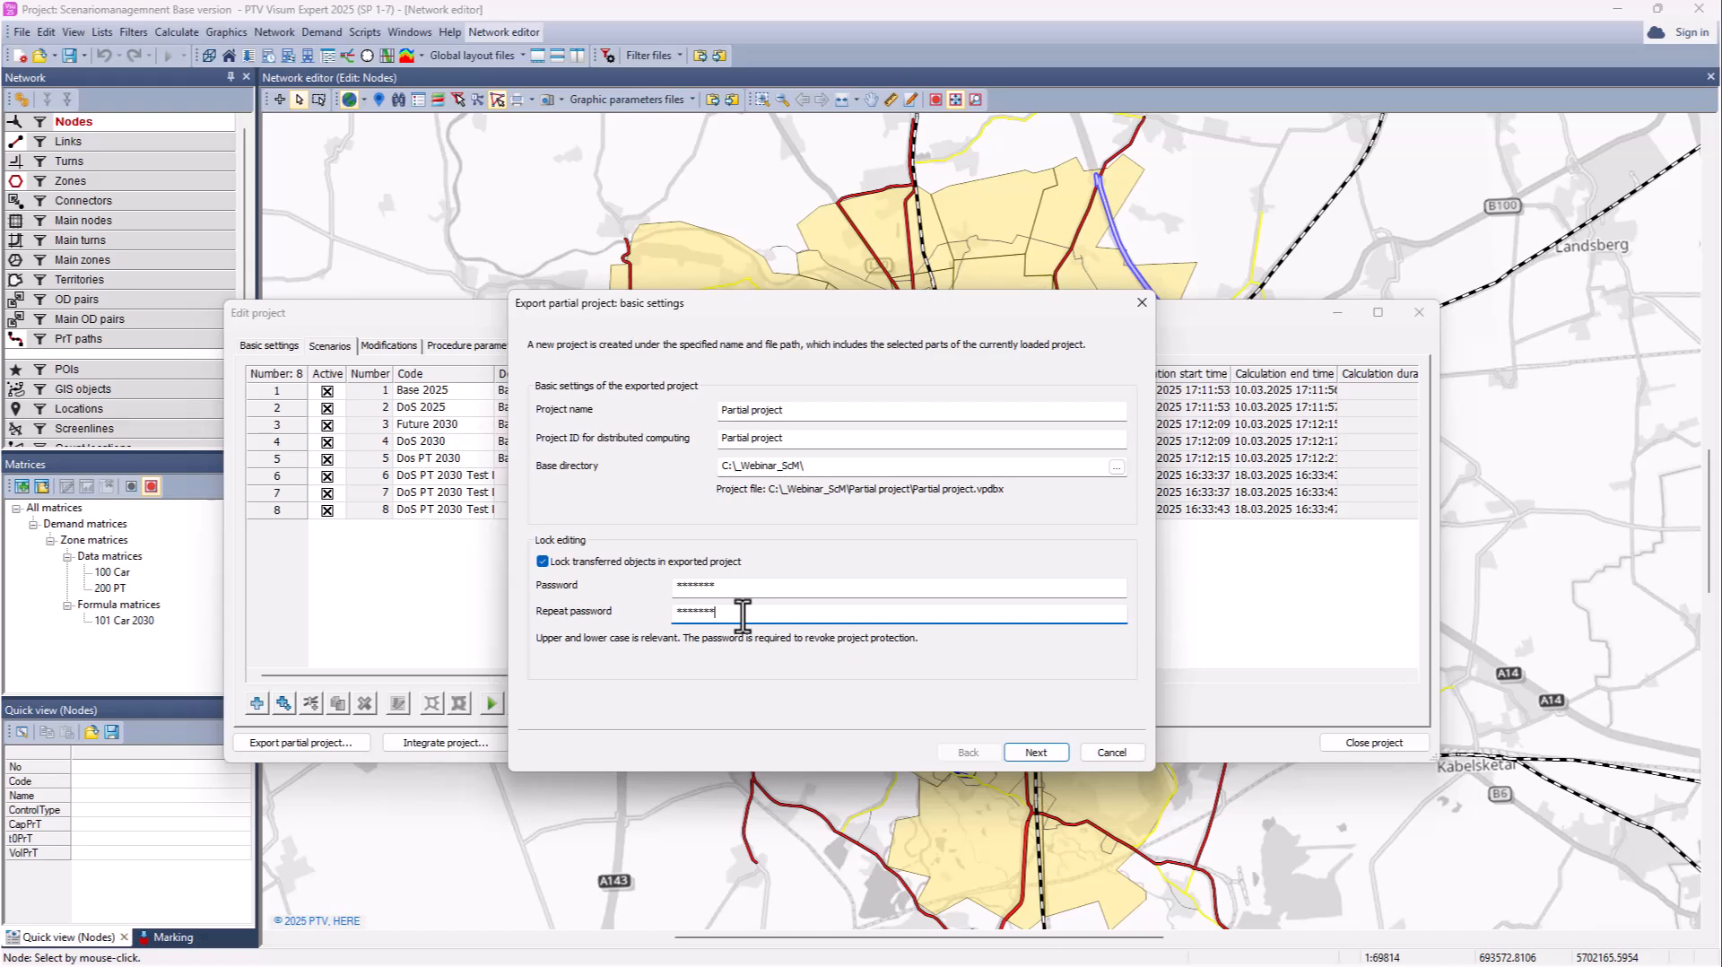
Step: Export only scenario 2 DoS 2025, excluding scenarios 1 and 3–8
left_click(1039, 753)
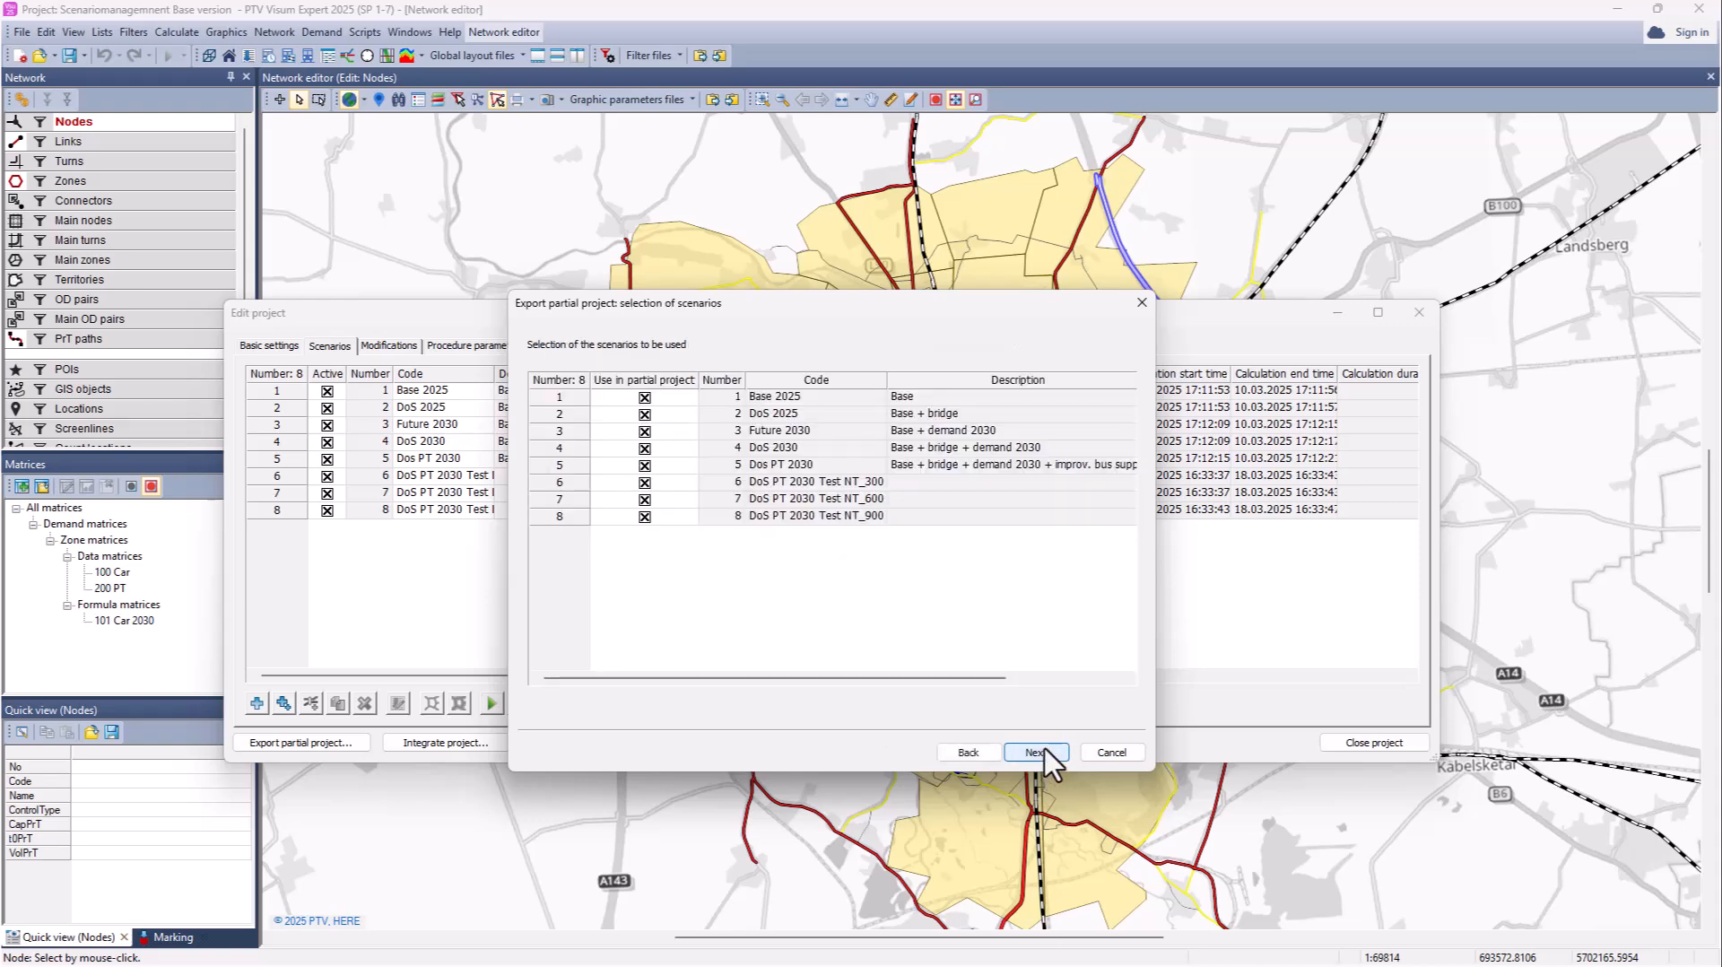
left_click(642, 399)
left_click(643, 399)
left_click(644, 432)
left_click(644, 449)
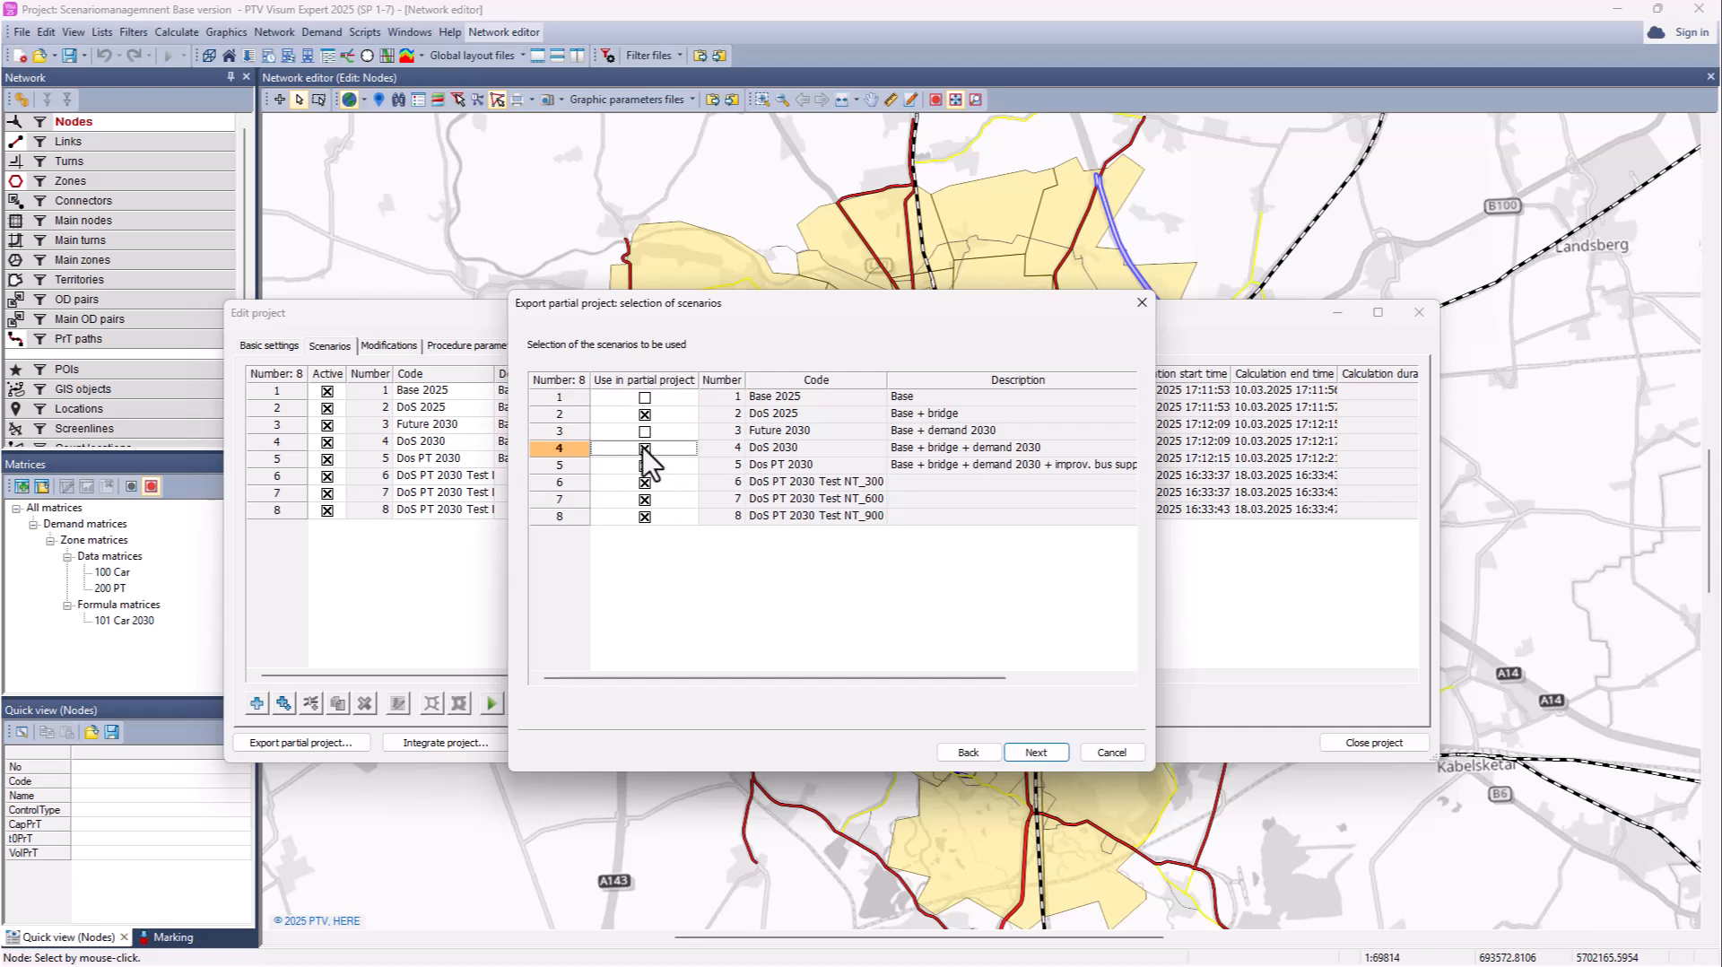
left_click(644, 465)
left_click(644, 482)
left_click(644, 499)
left_click(644, 517)
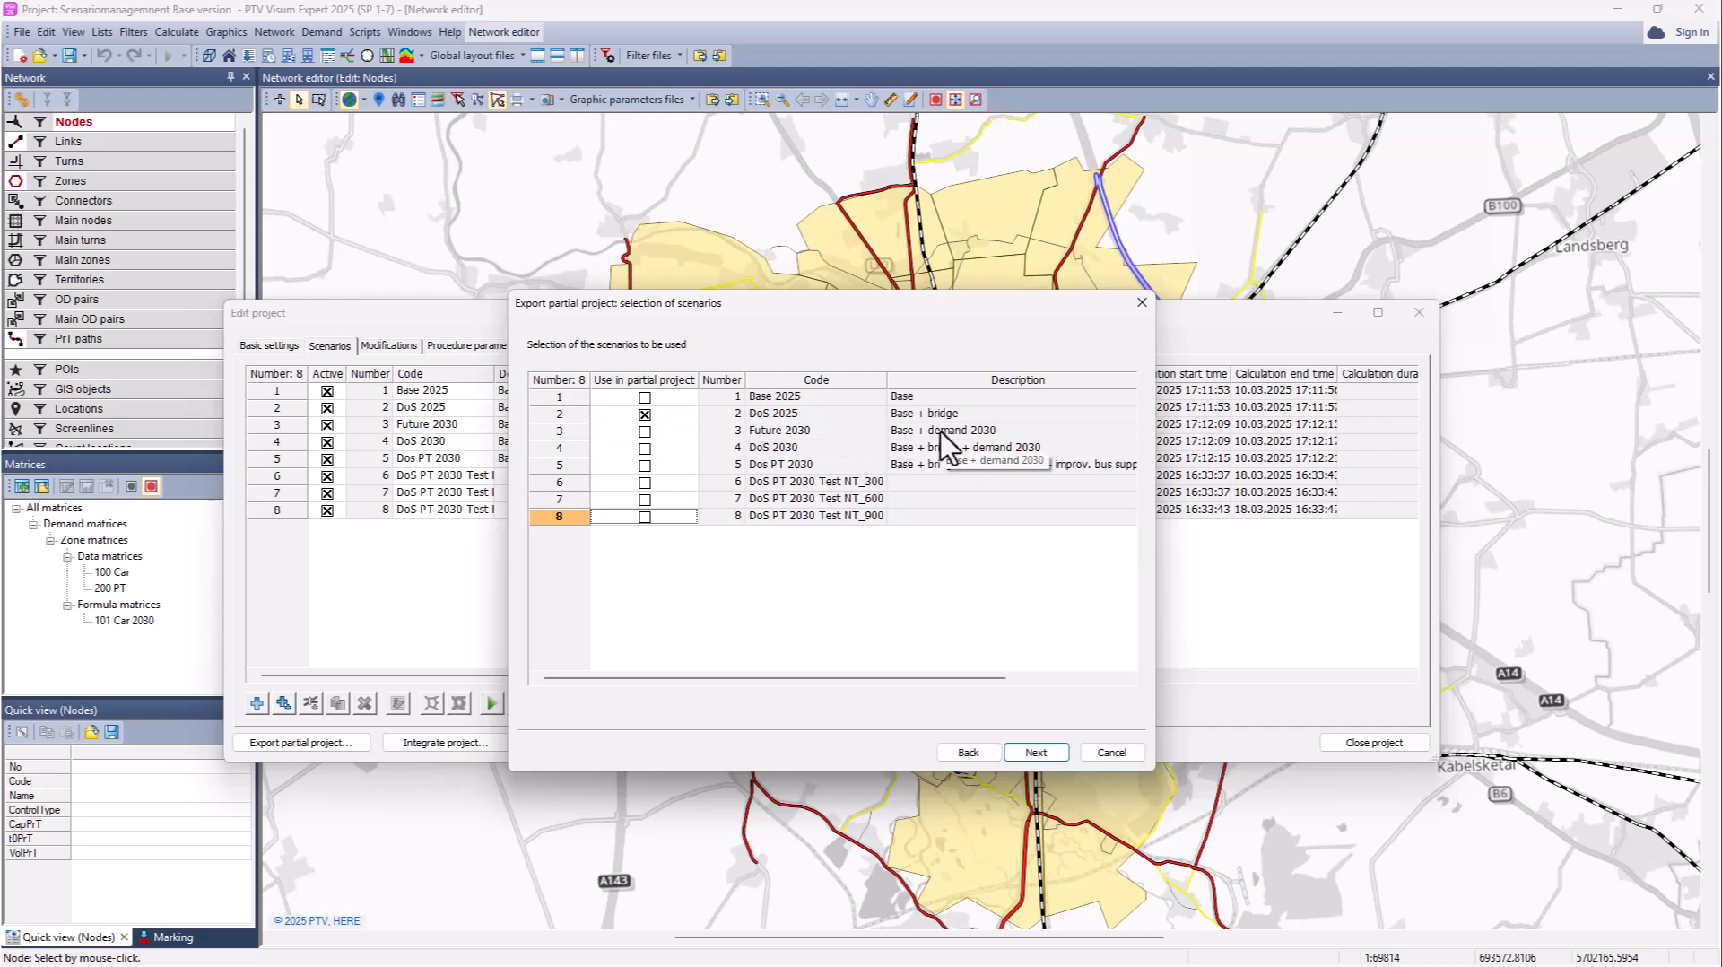
Step: Add Demand 2030 and Improved bus supply modifications and integrate Bridge into the base version
left_click(1035, 753)
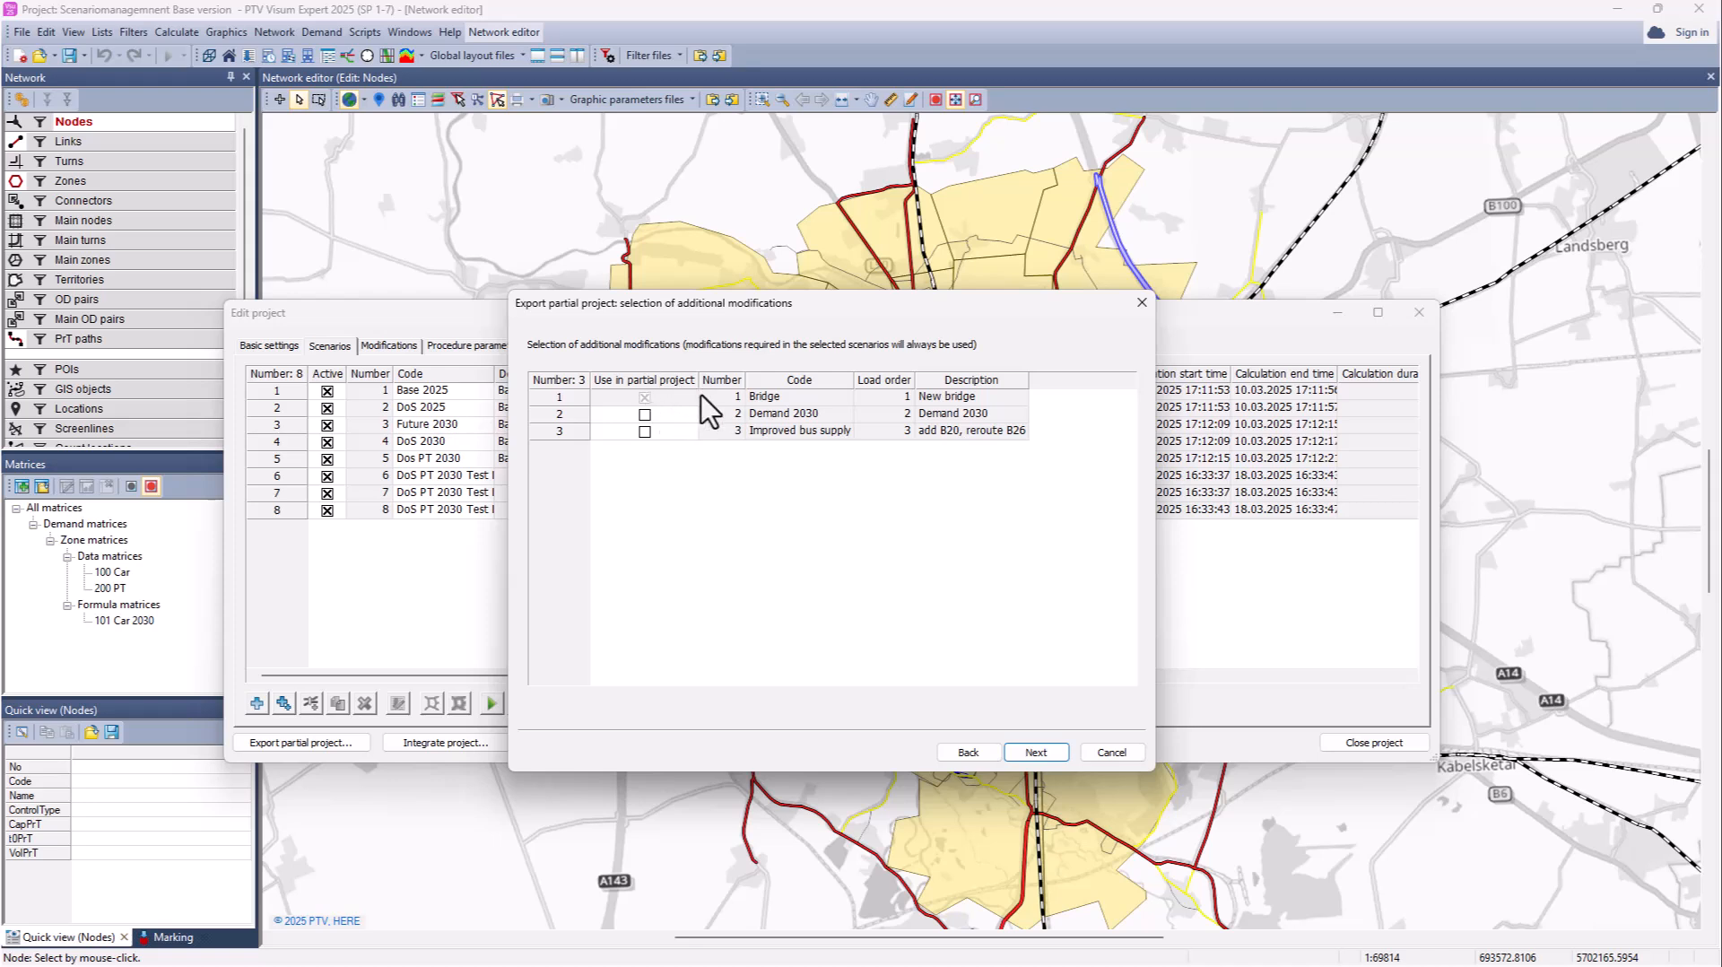
left_click(644, 415)
left_click(644, 432)
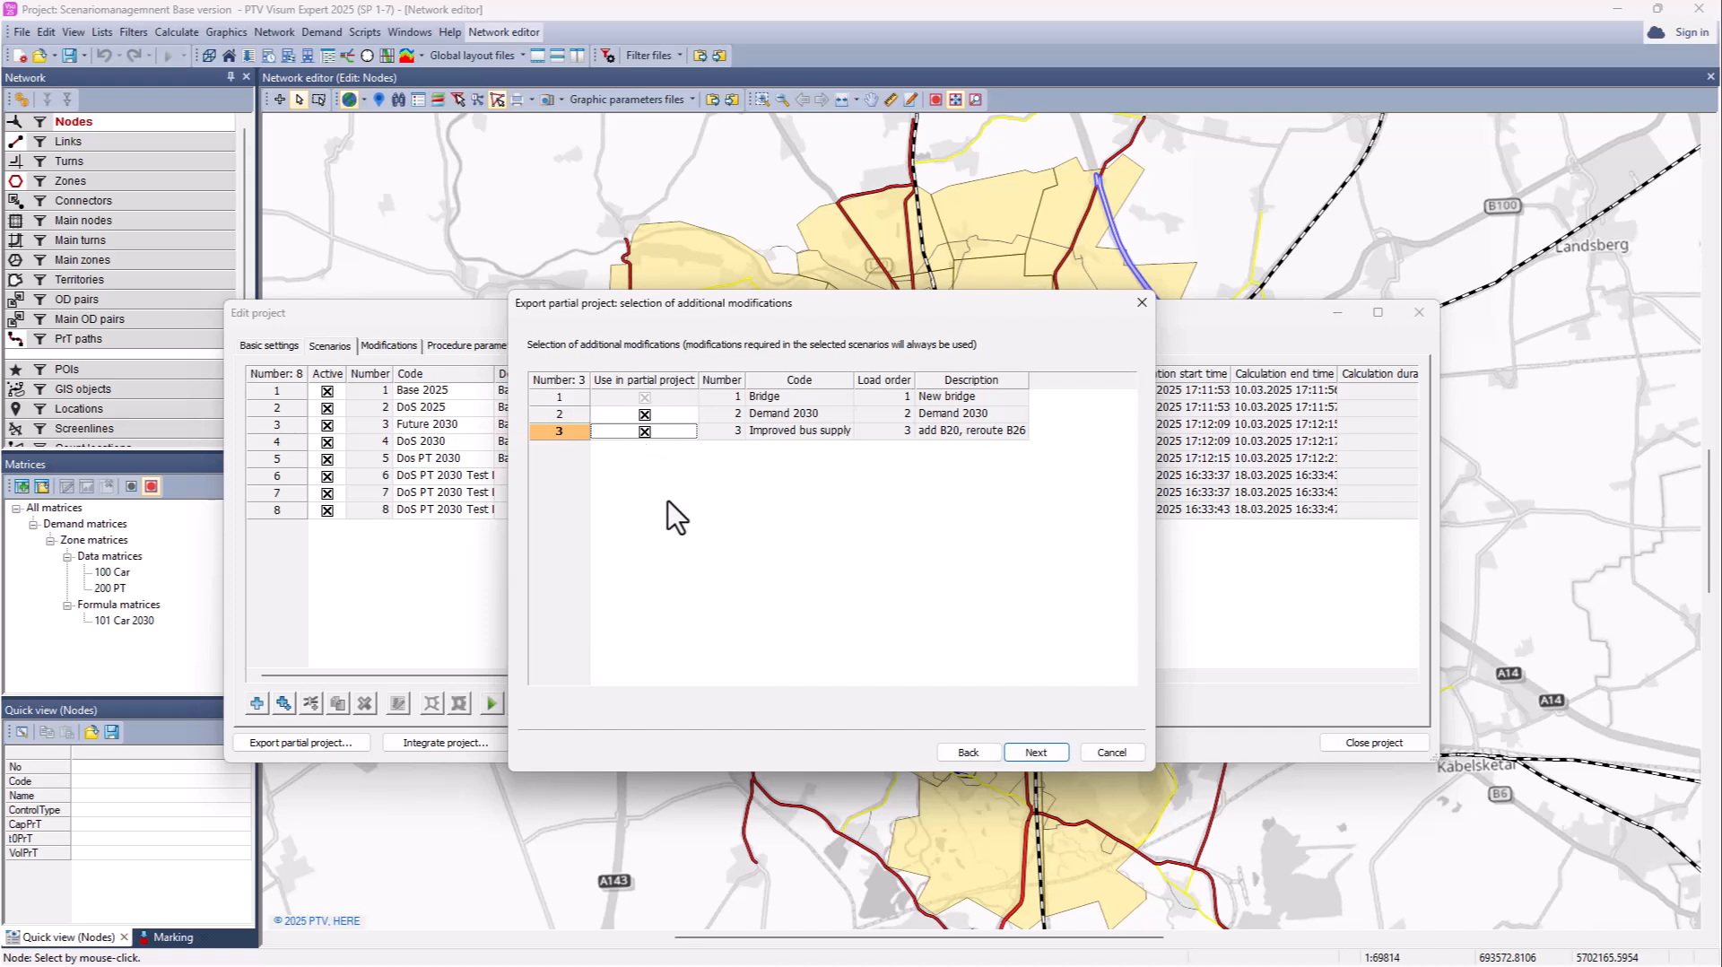
left_click(1041, 753)
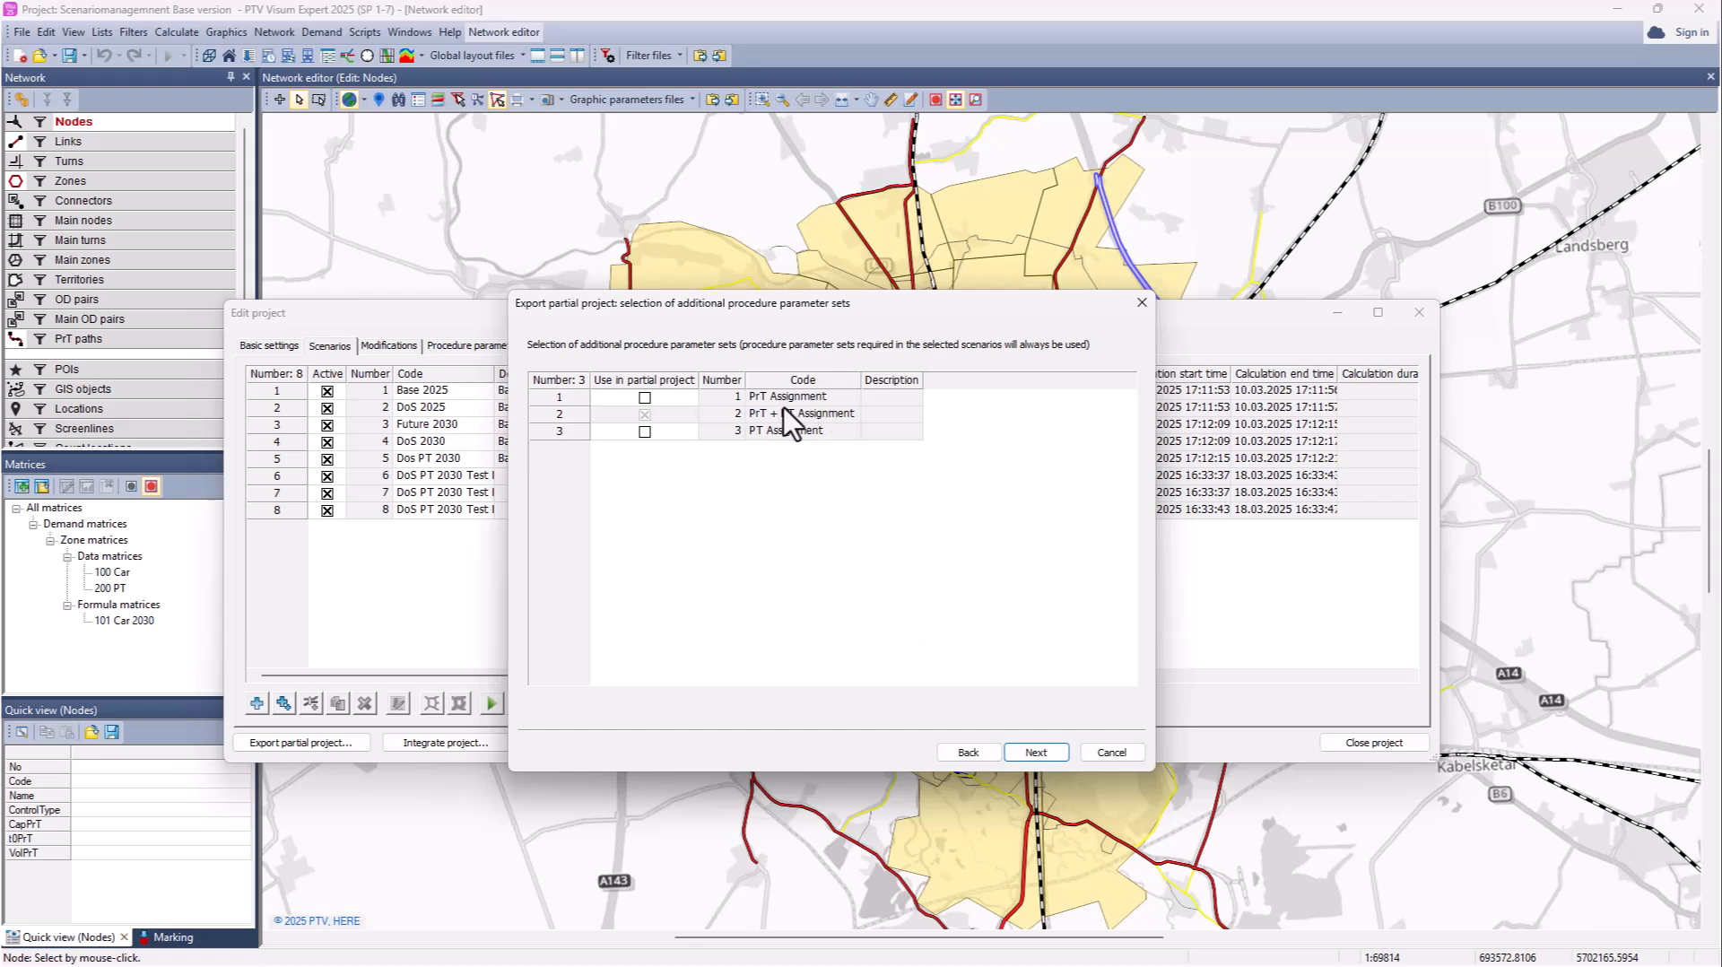
left_click(1023, 750)
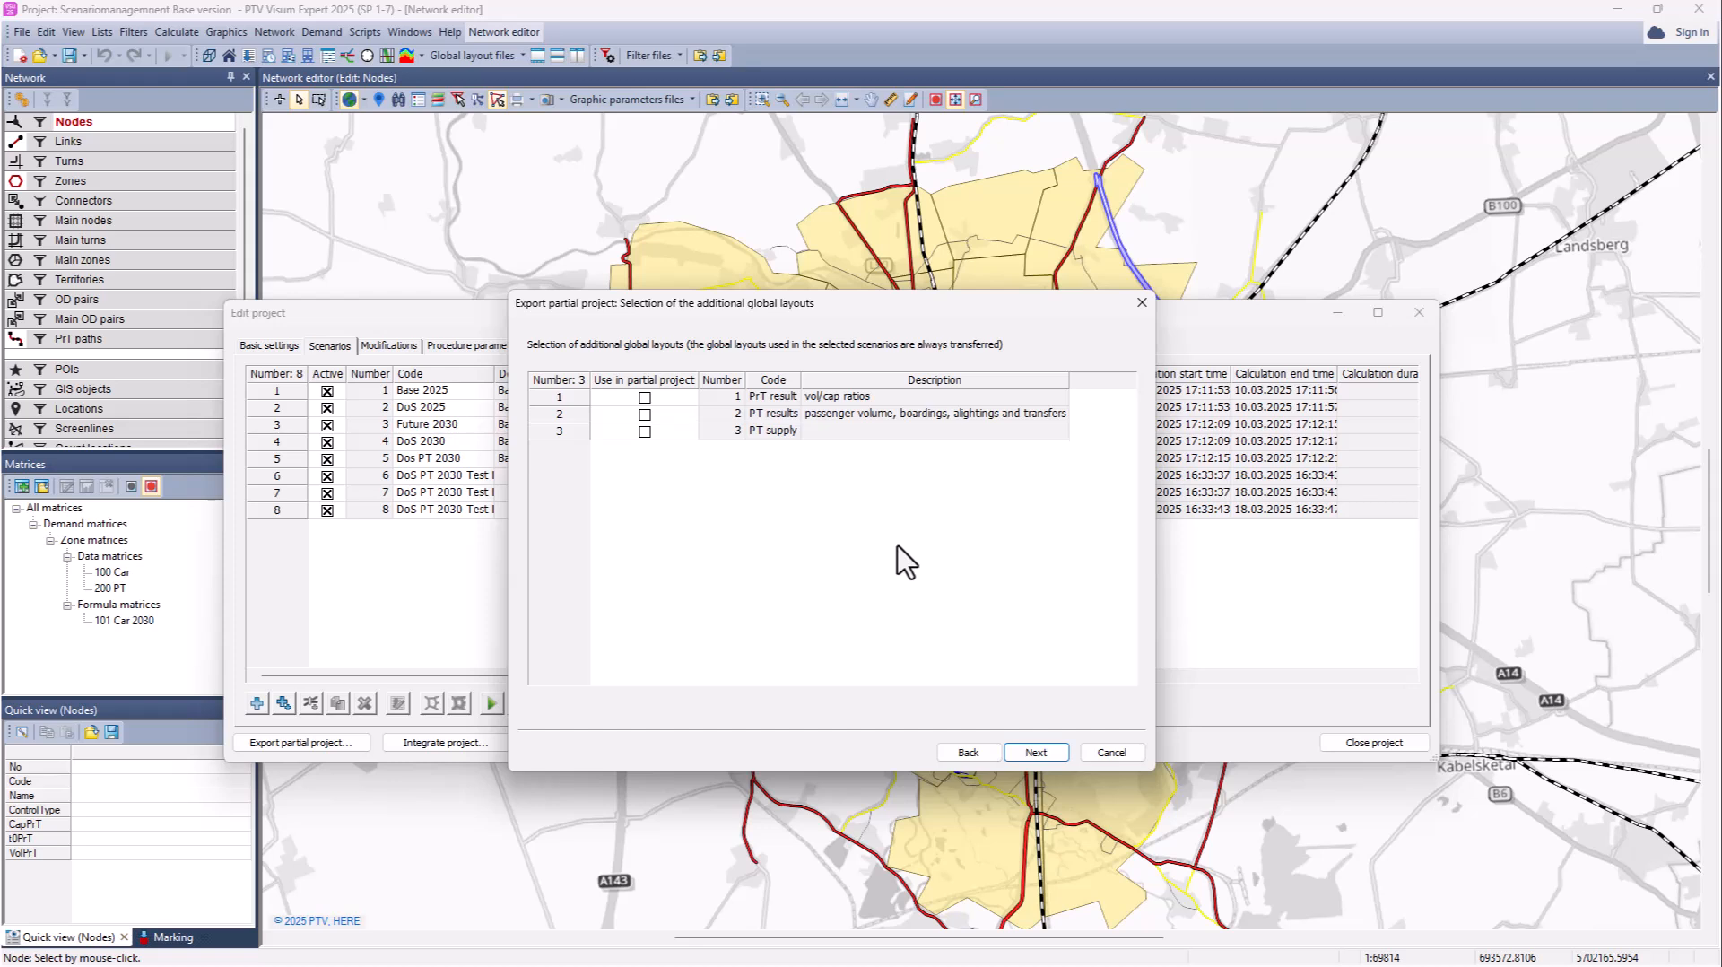
left_click(1031, 753)
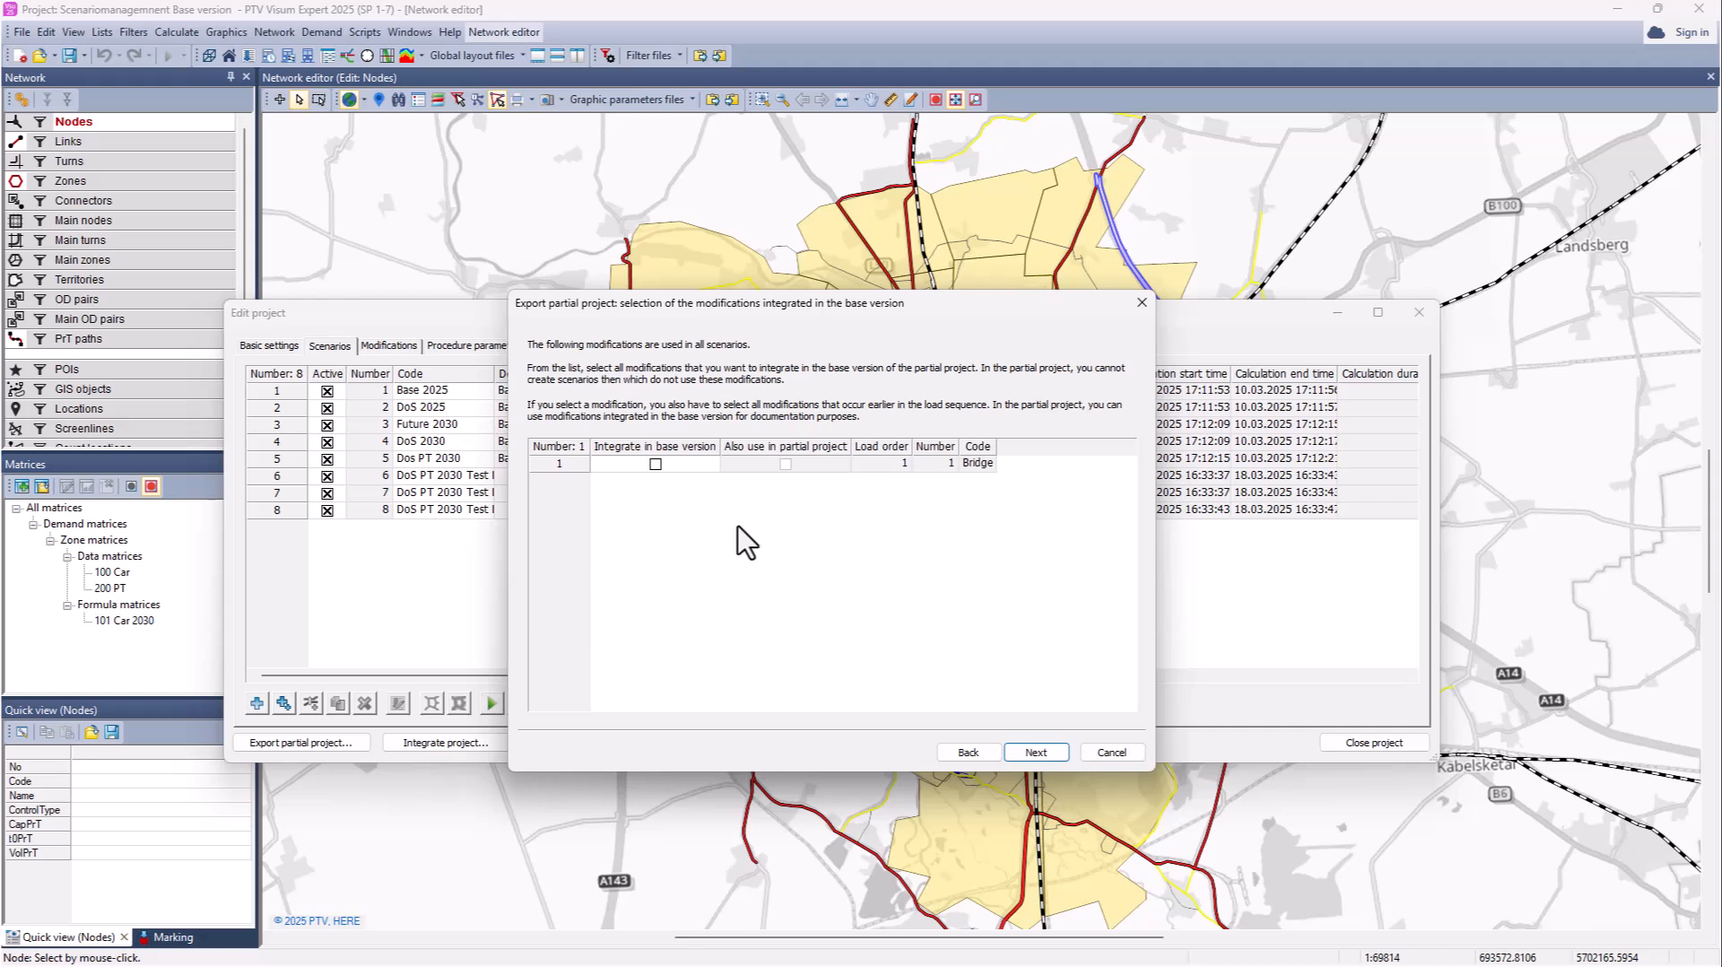
left_click(656, 465)
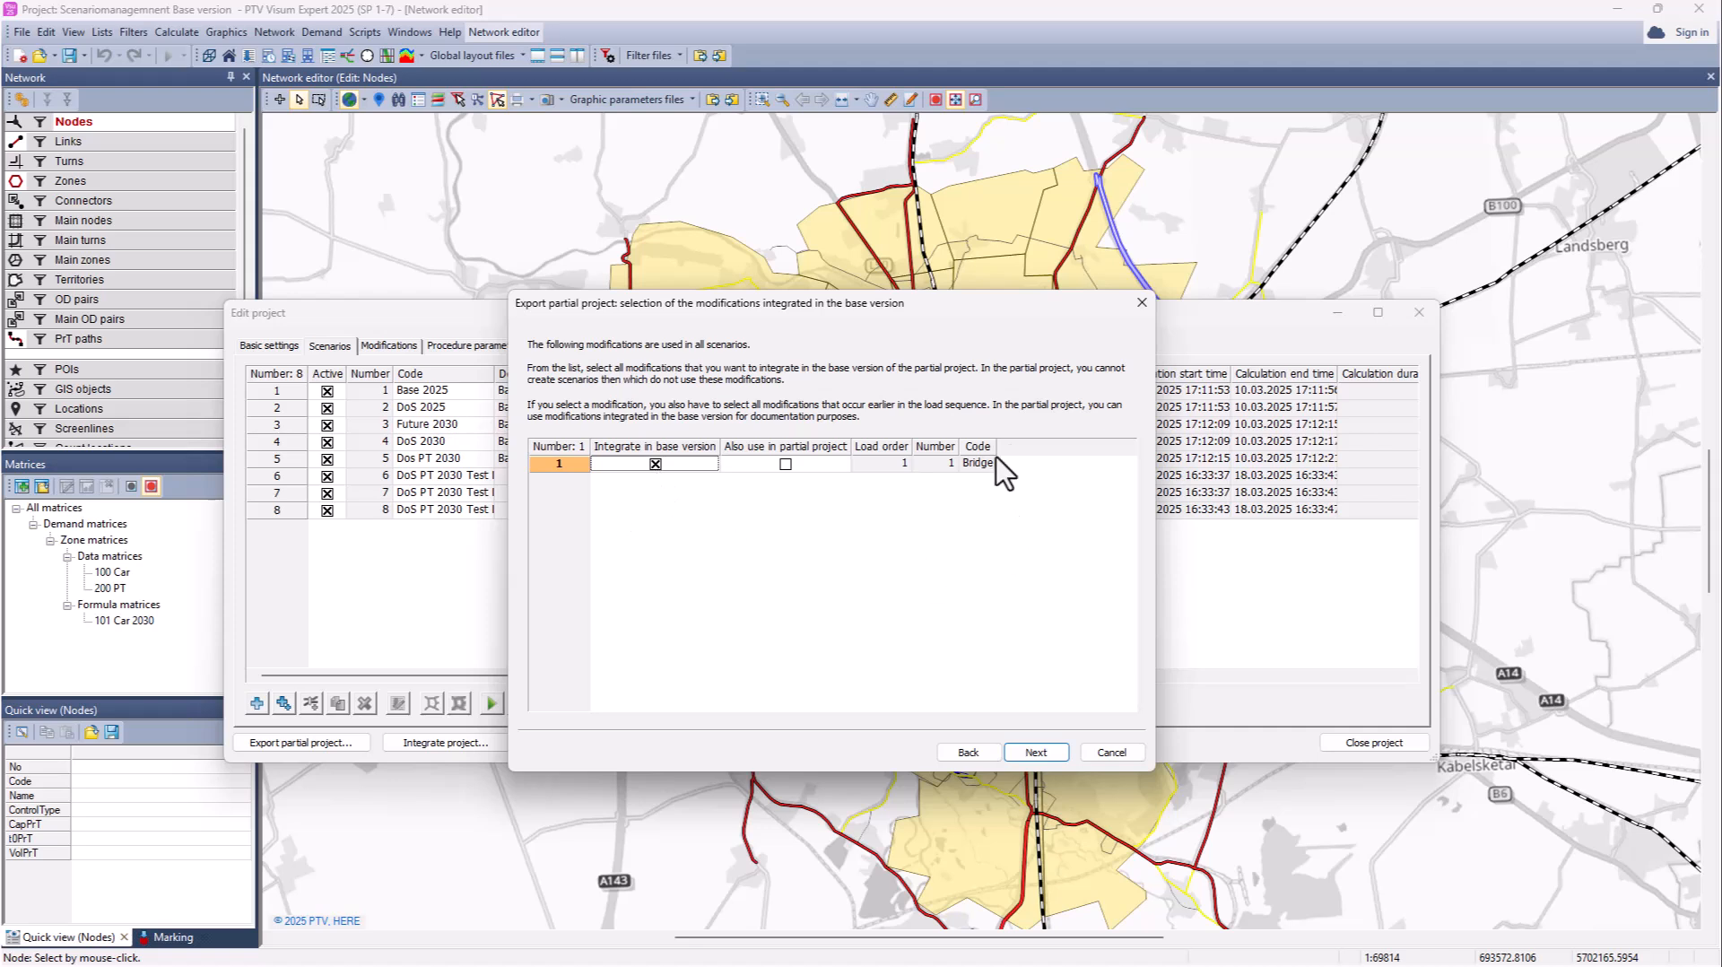
left_click_drag(995, 447, 1027, 447)
Step: Enter the lock password twice for the exported objects and finish the export
left_click(1033, 753)
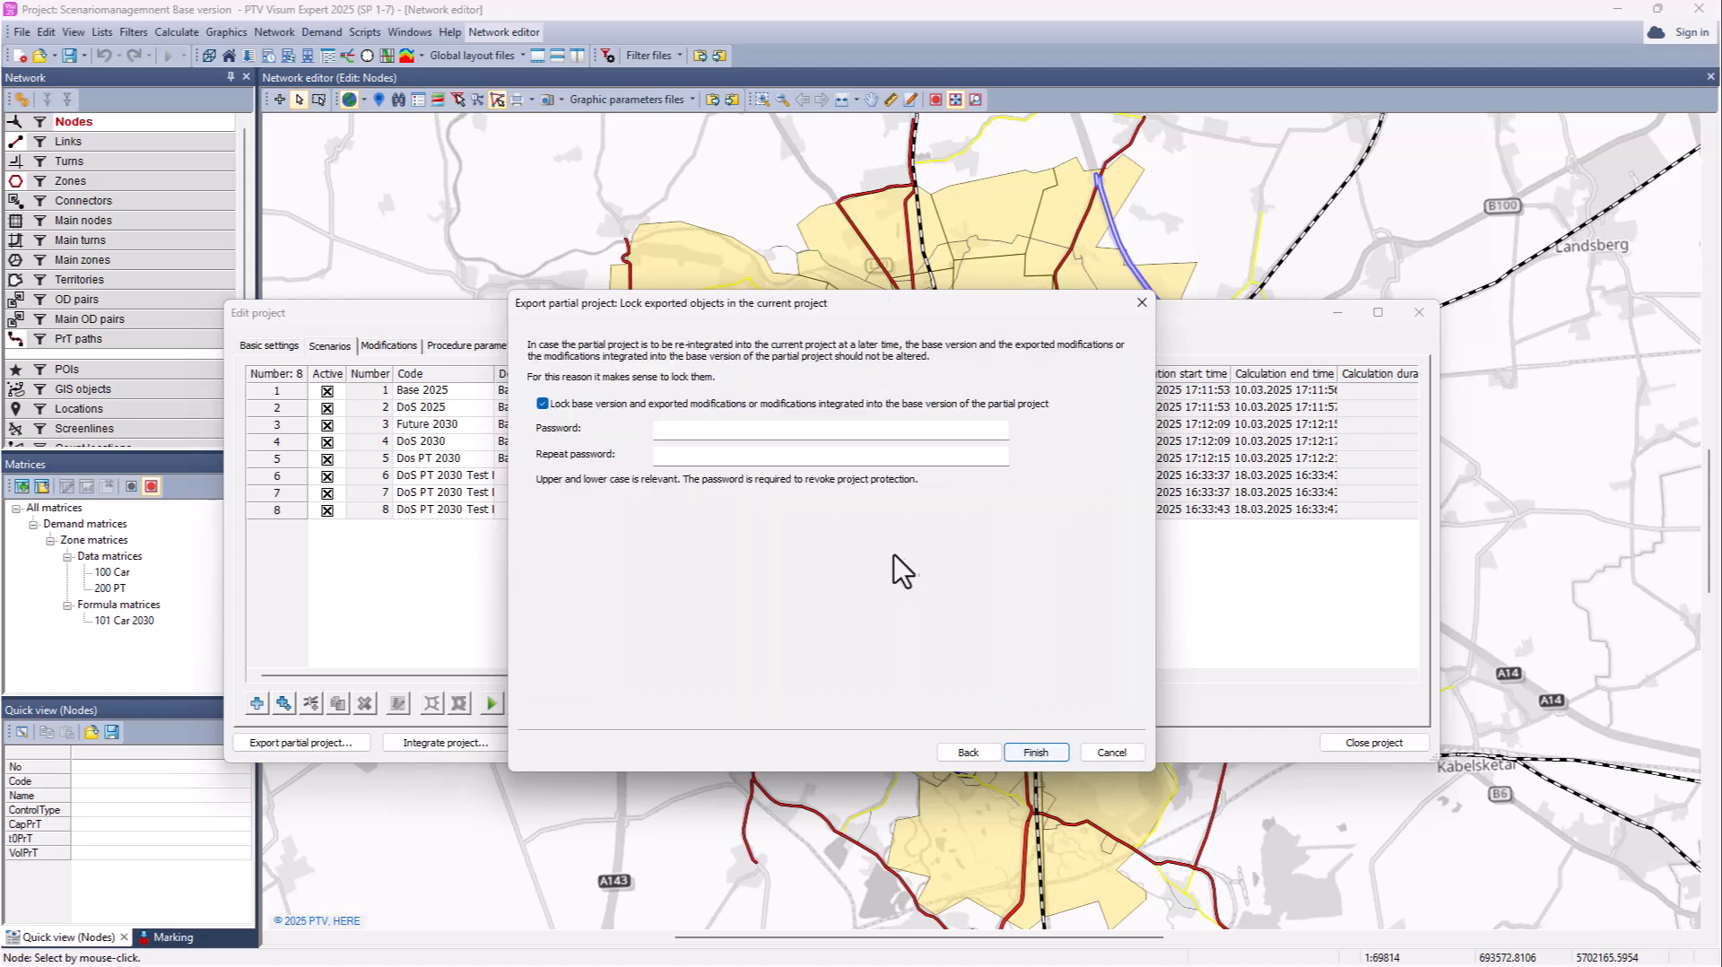
left_click(678, 428)
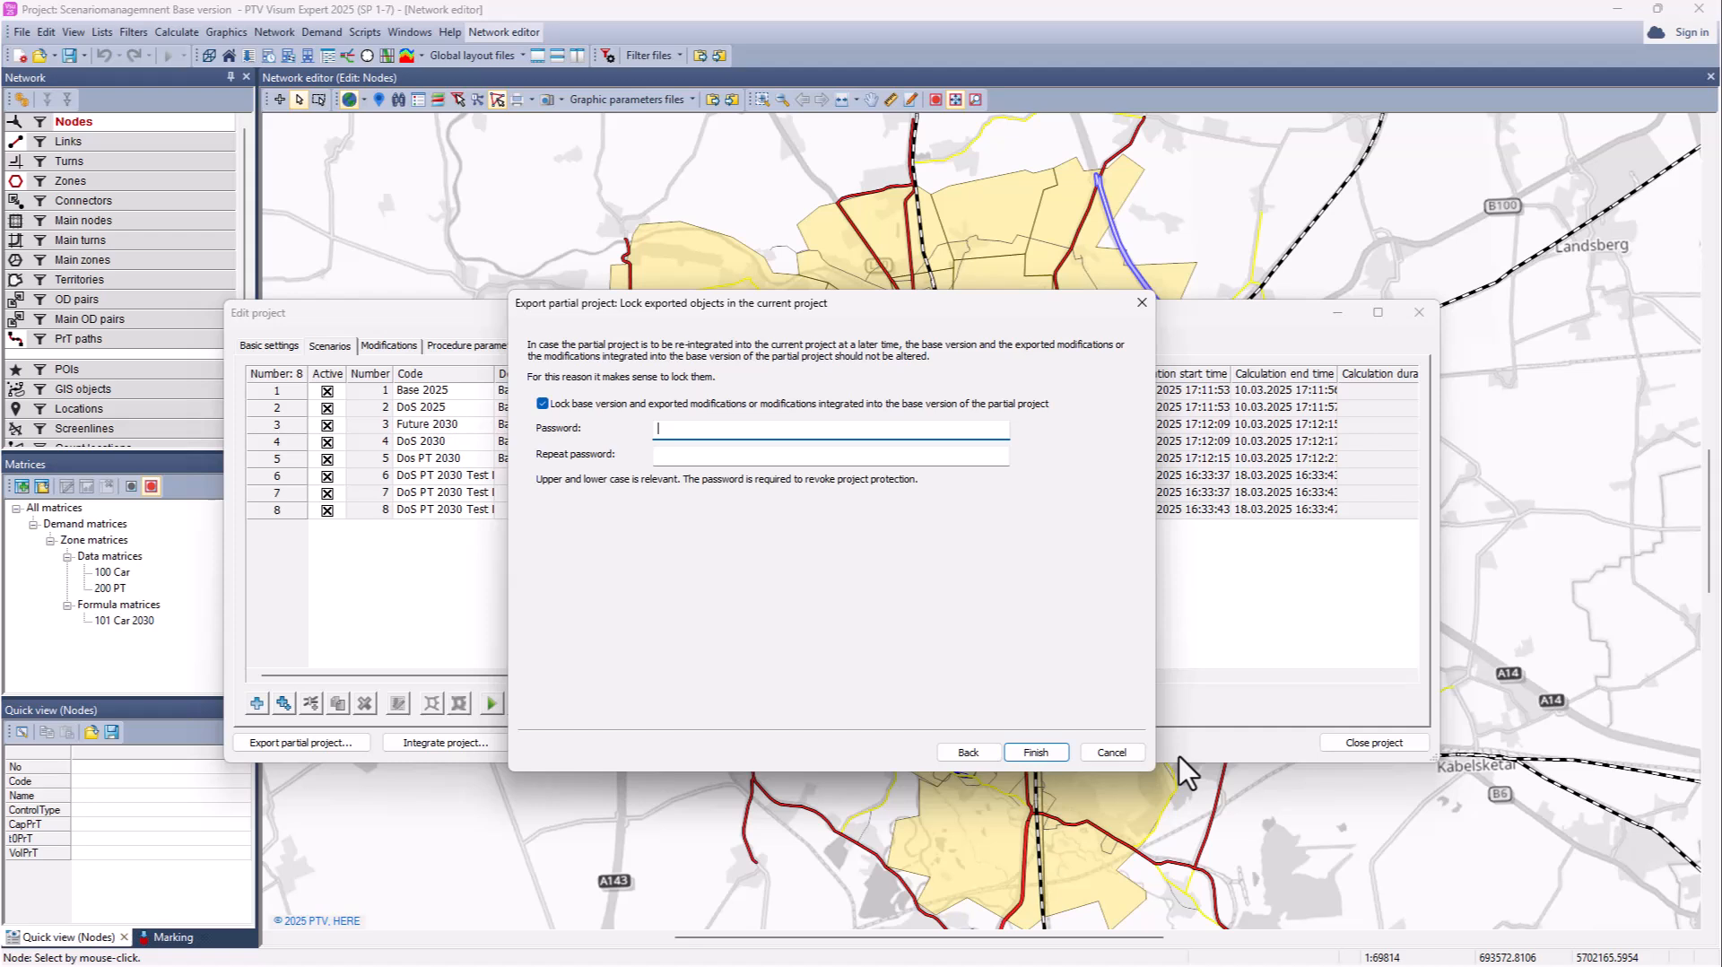
type("********")
left_click(791, 457)
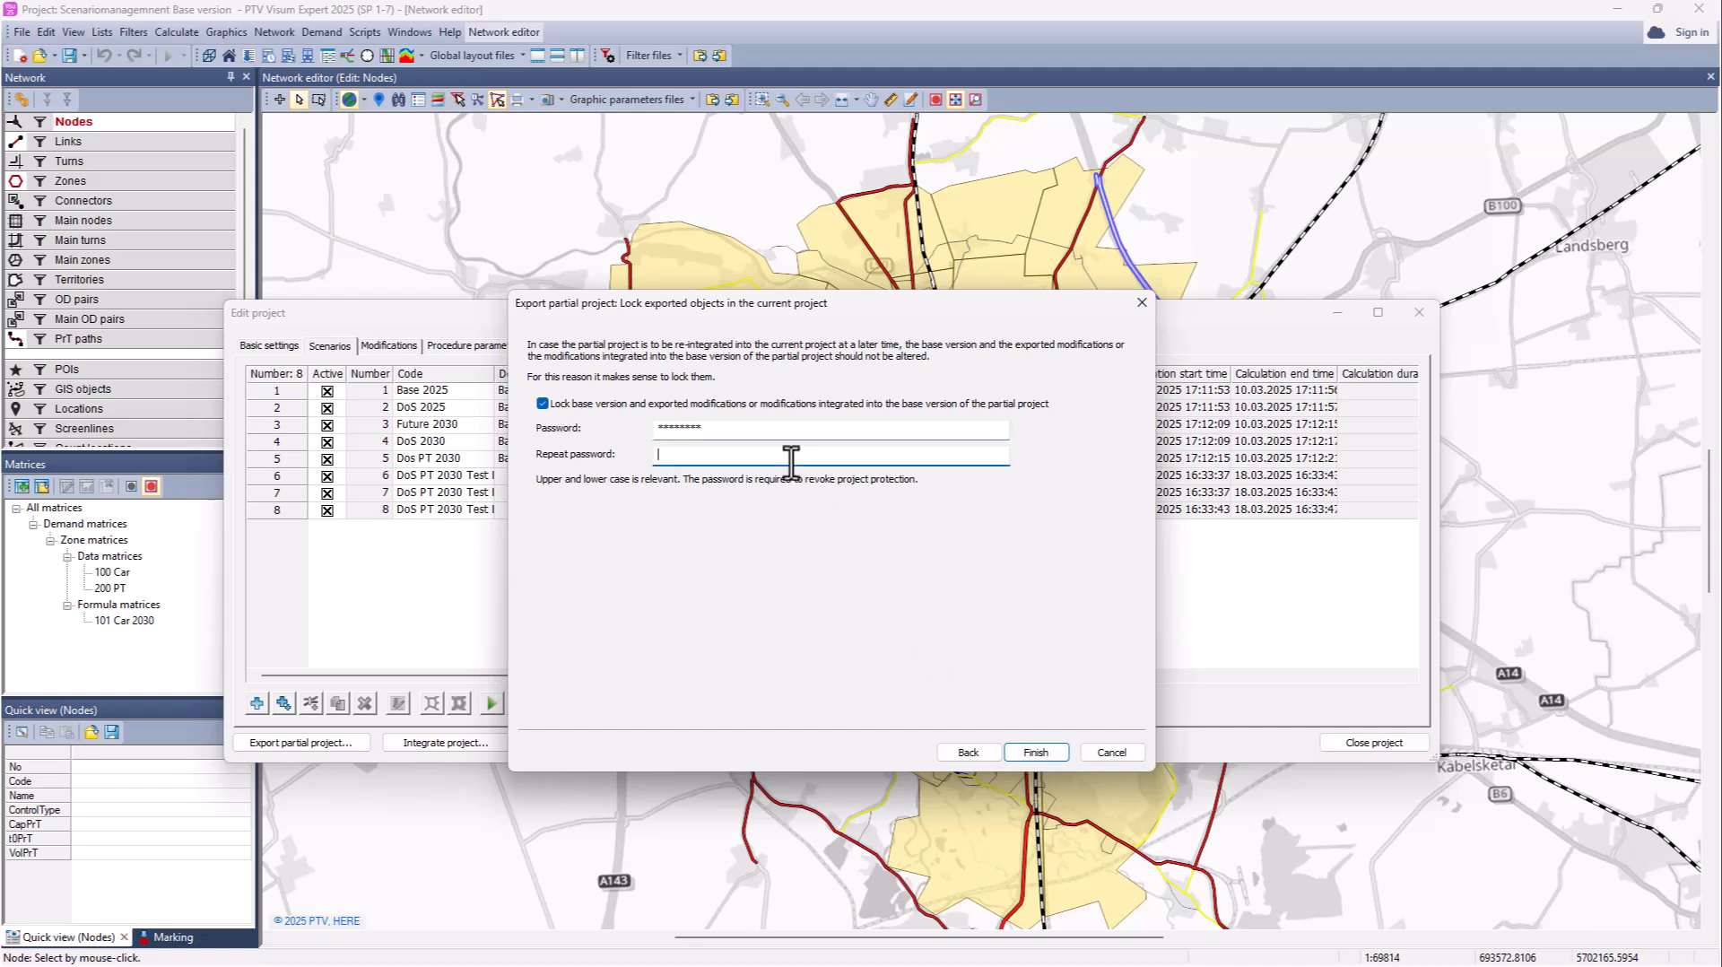
type("*********")
left_click(1036, 752)
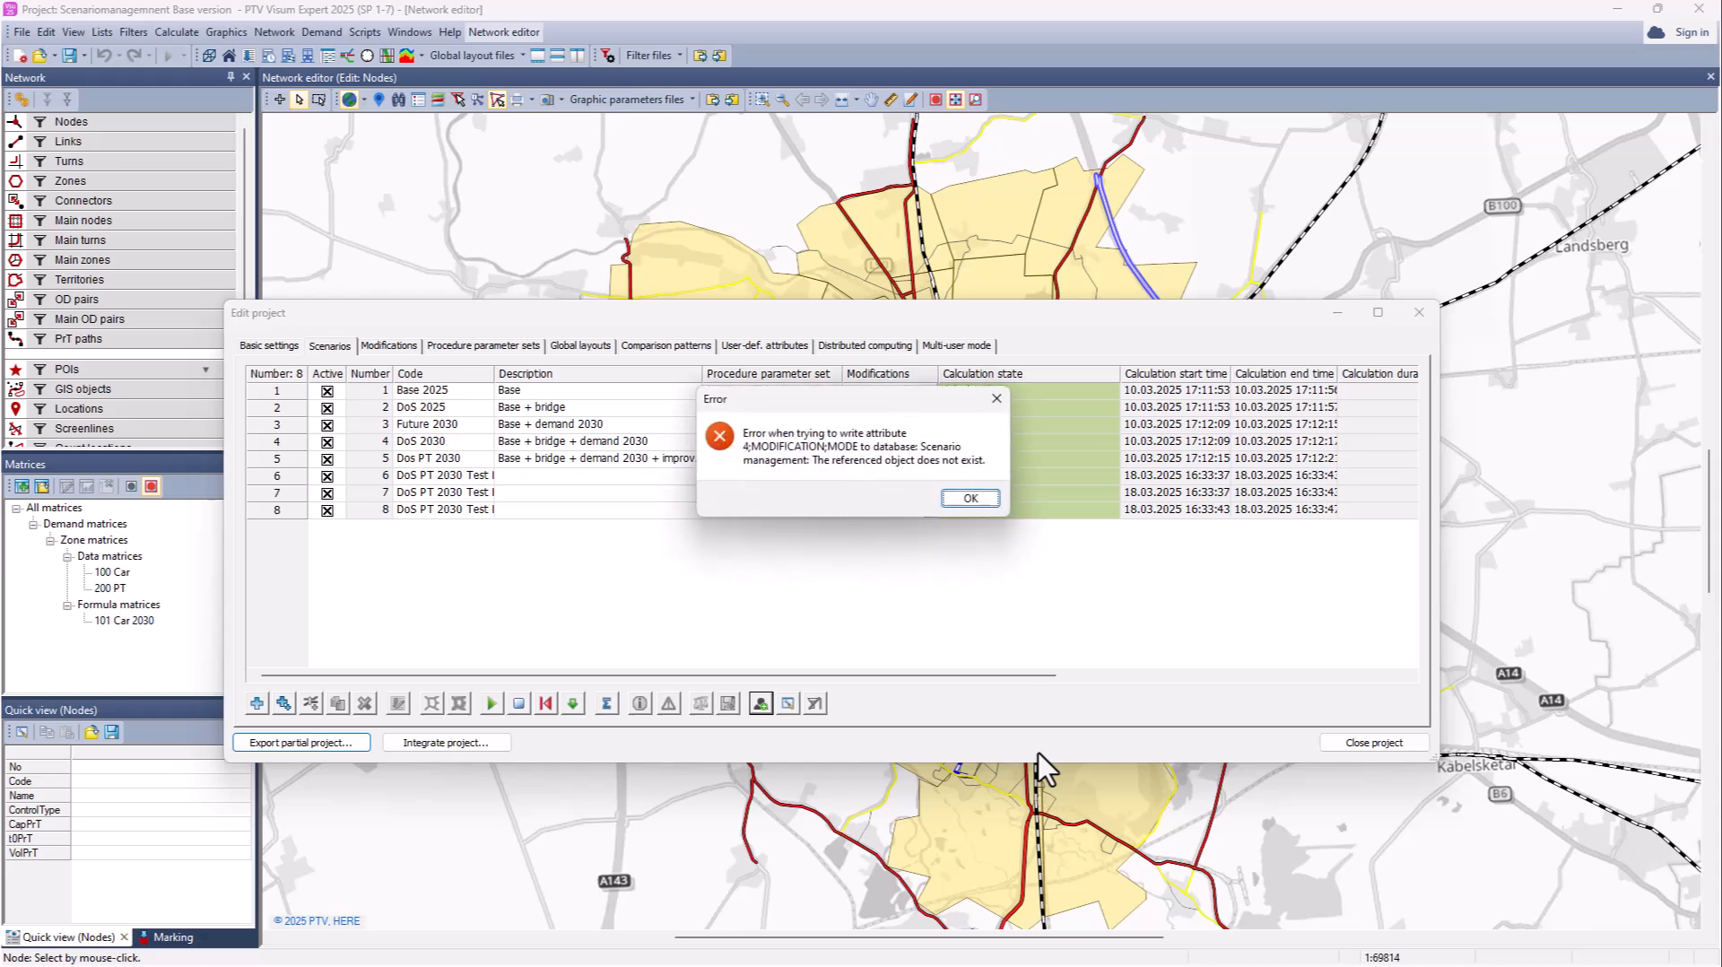
Step: Dismiss the export error and success messages and return to the project's basic settings
key("Return")
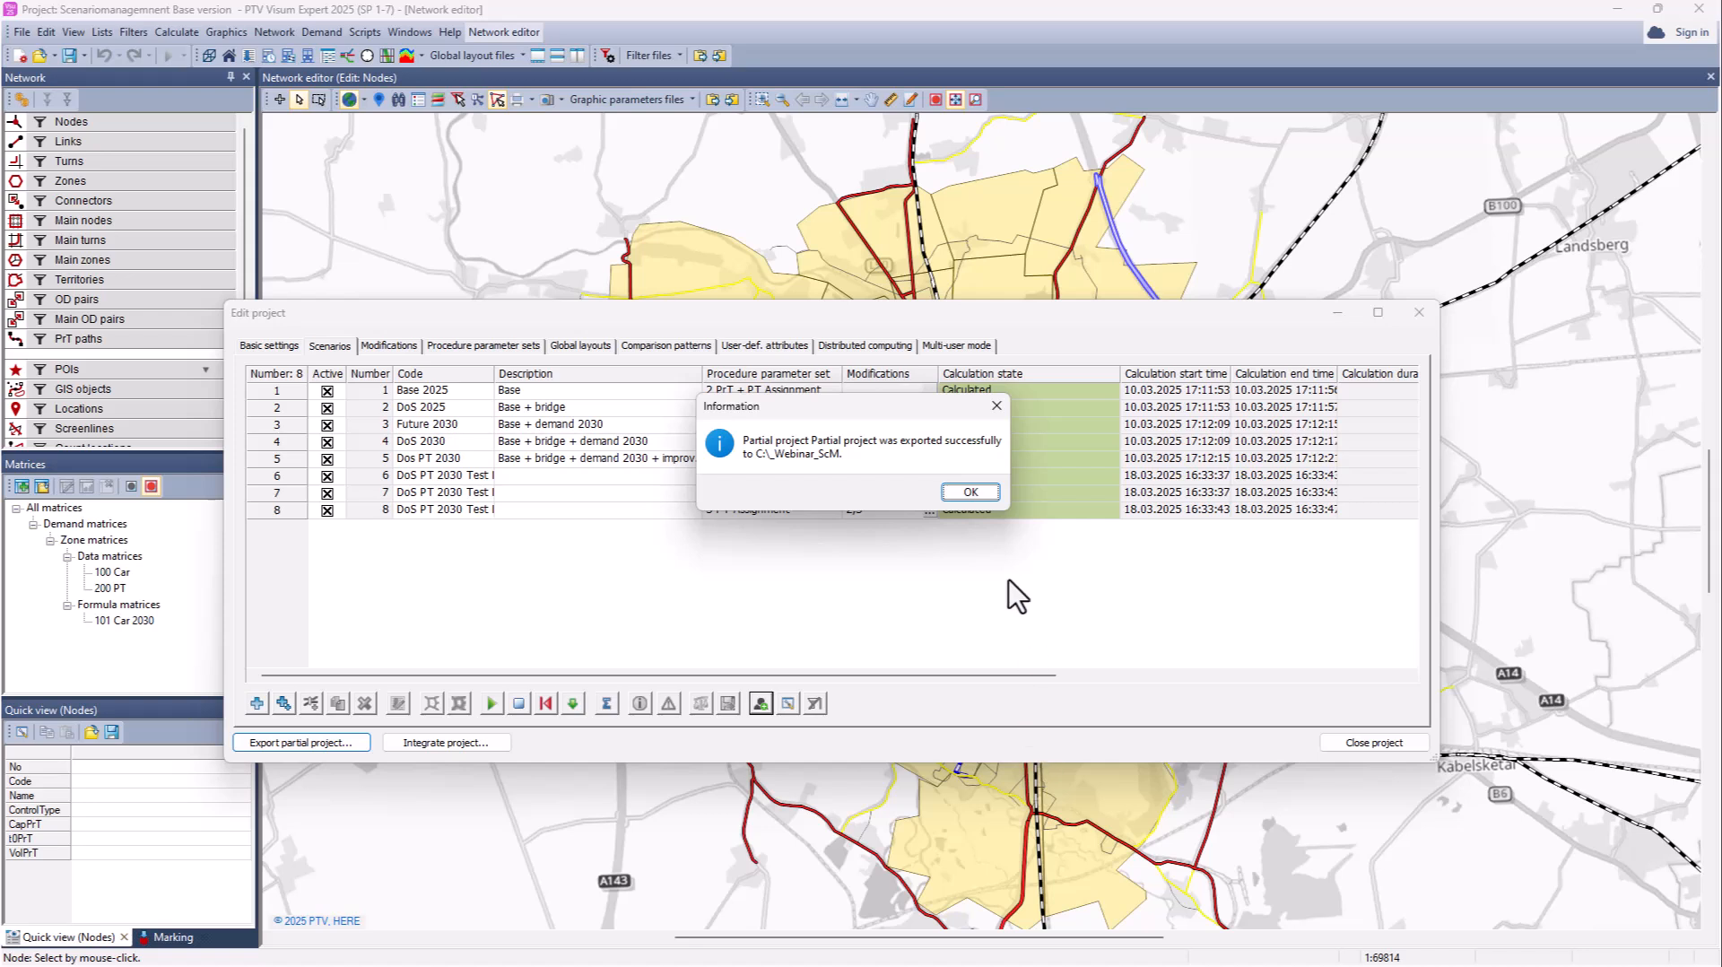
left_click(968, 492)
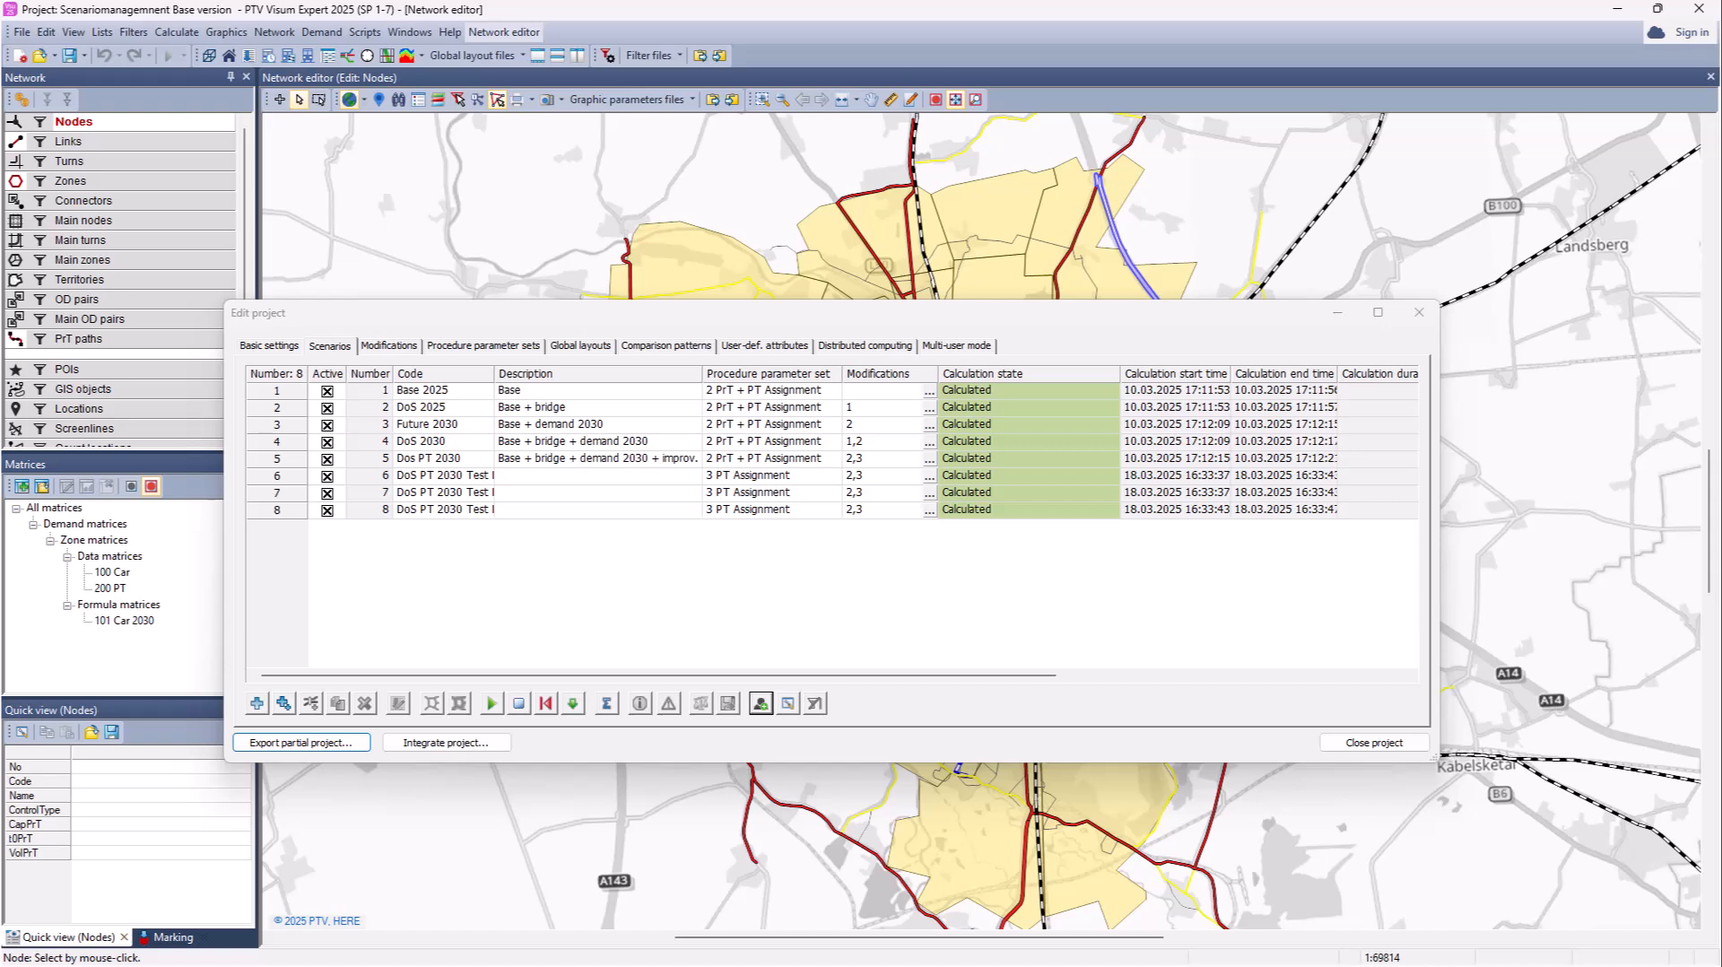
left_click(274, 346)
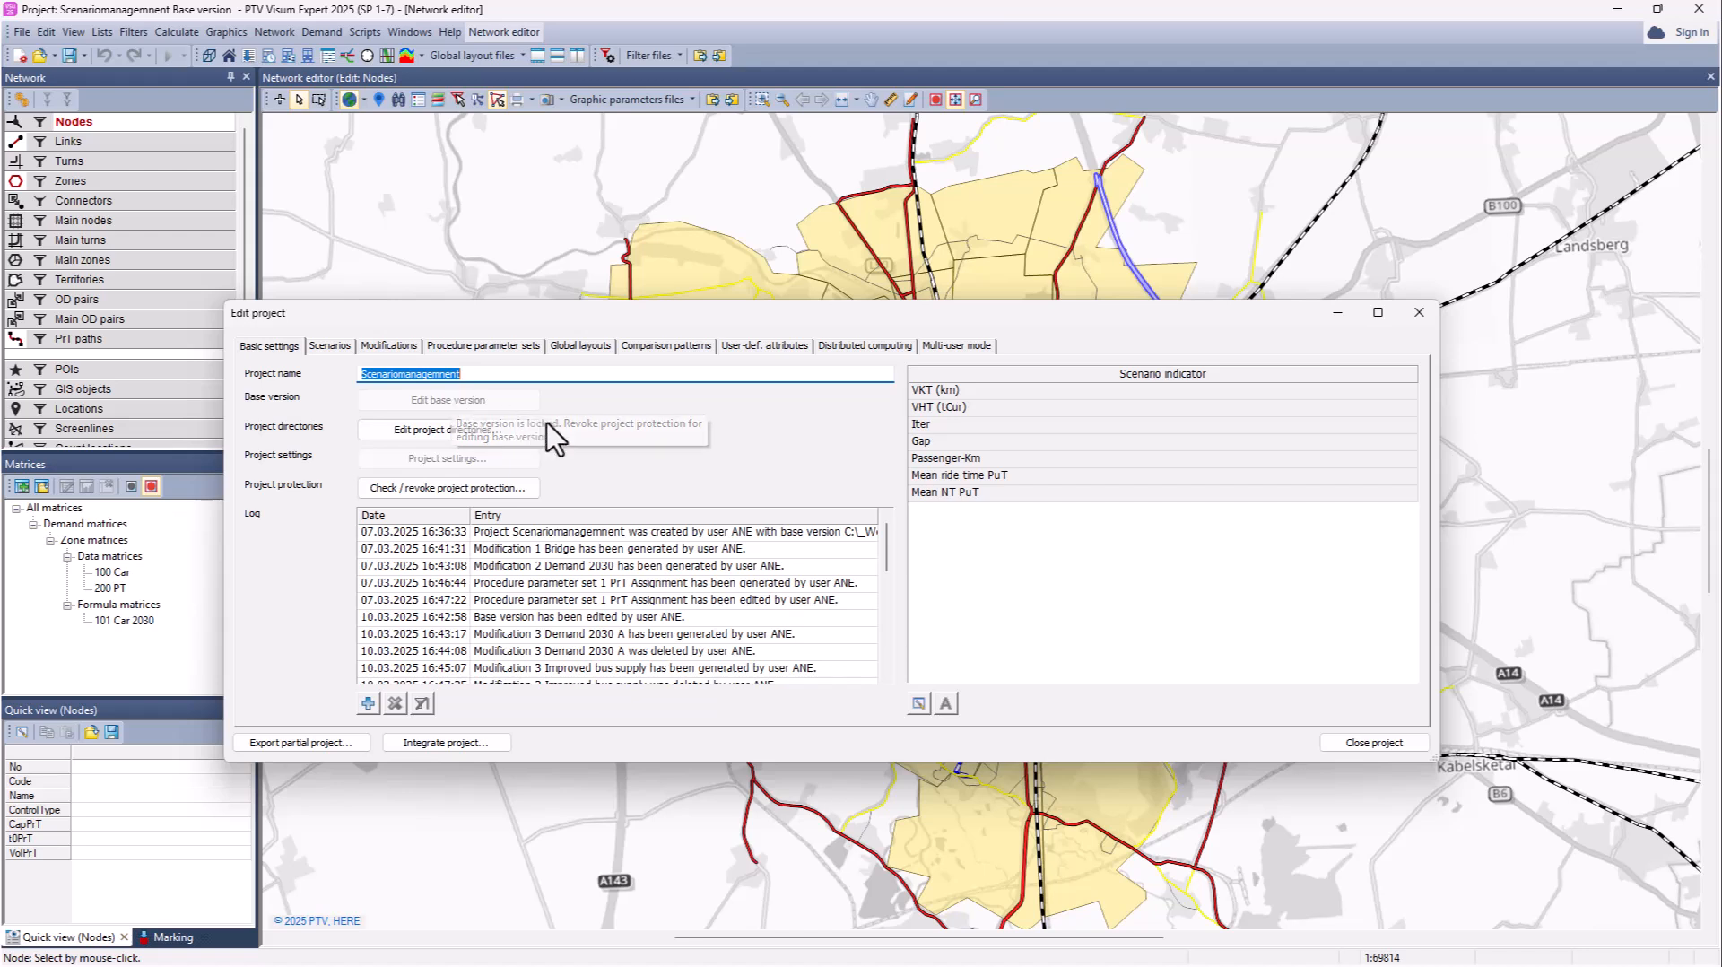
Step: Check the project protection with the password using Only check, without revoking, and acknowledge the result
left_click(448, 489)
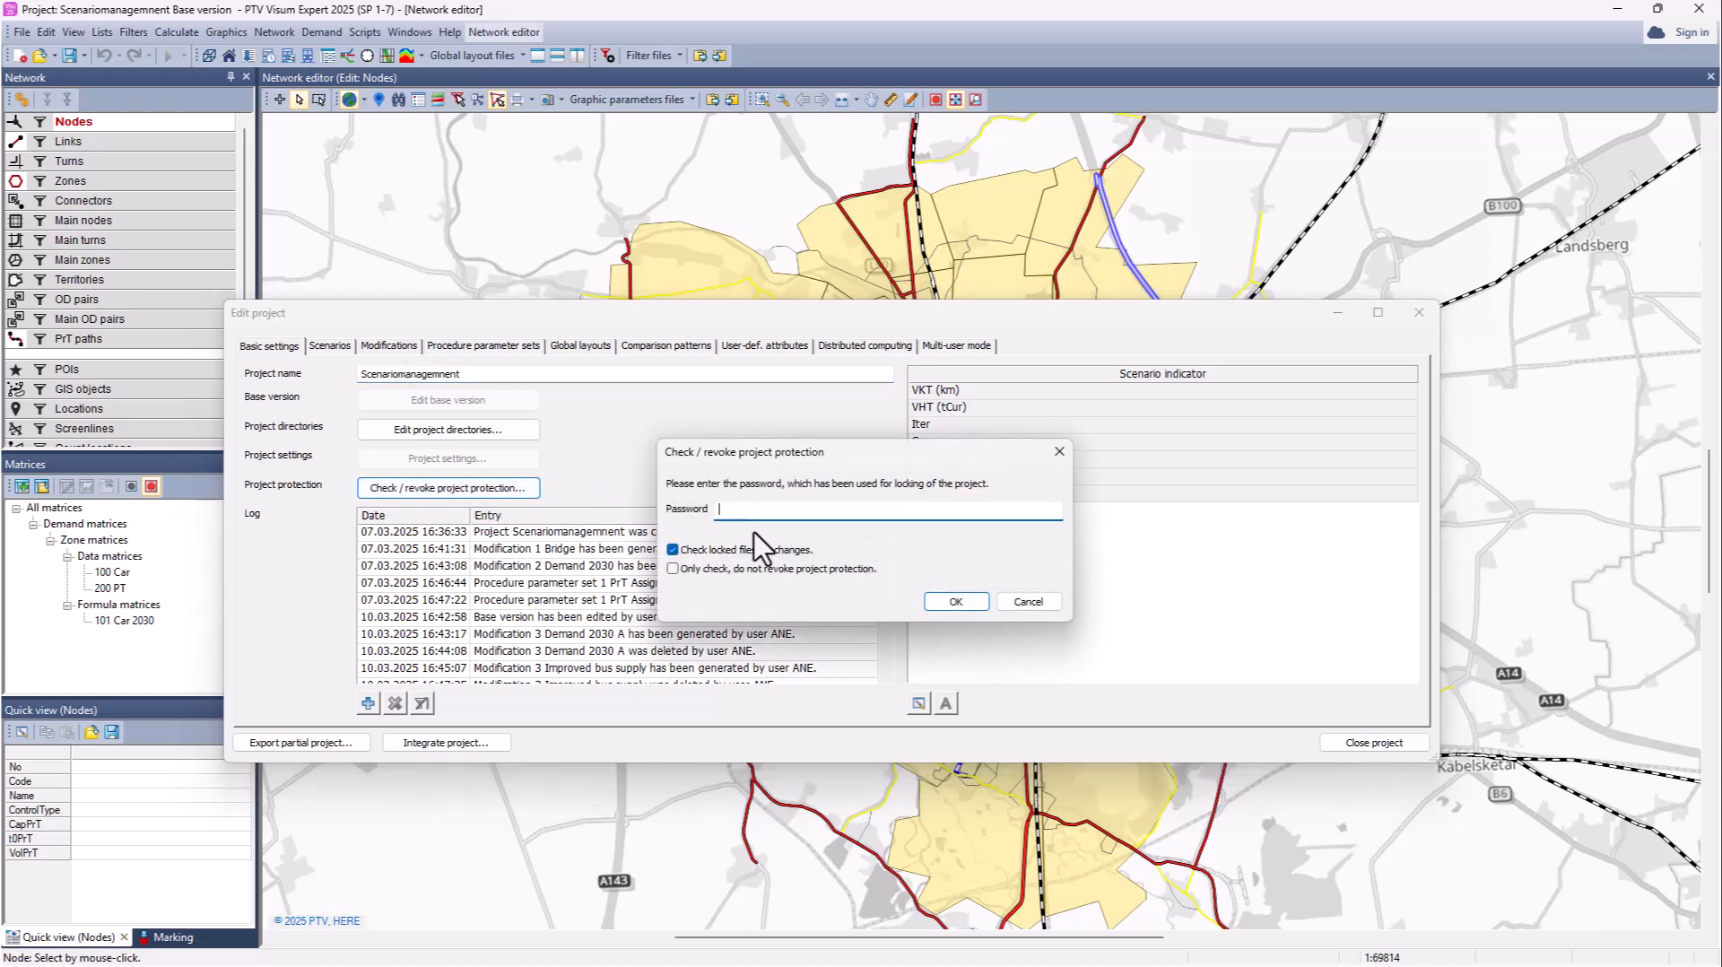
type("********")
left_click(698, 568)
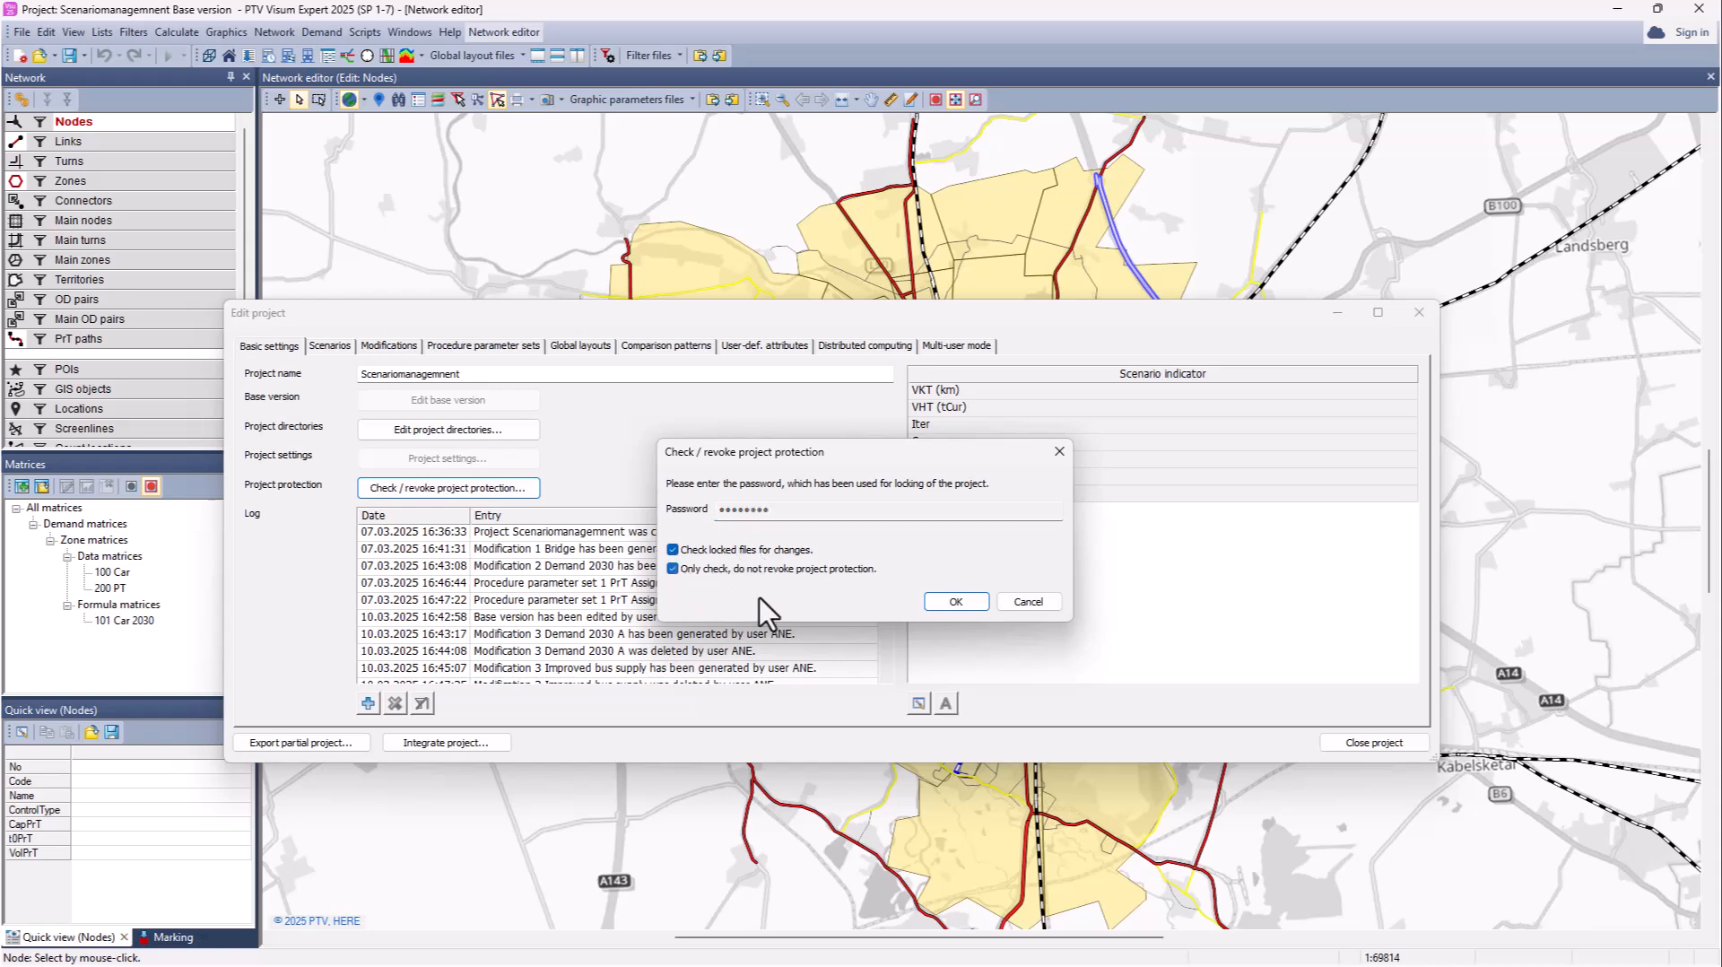
left_click(953, 603)
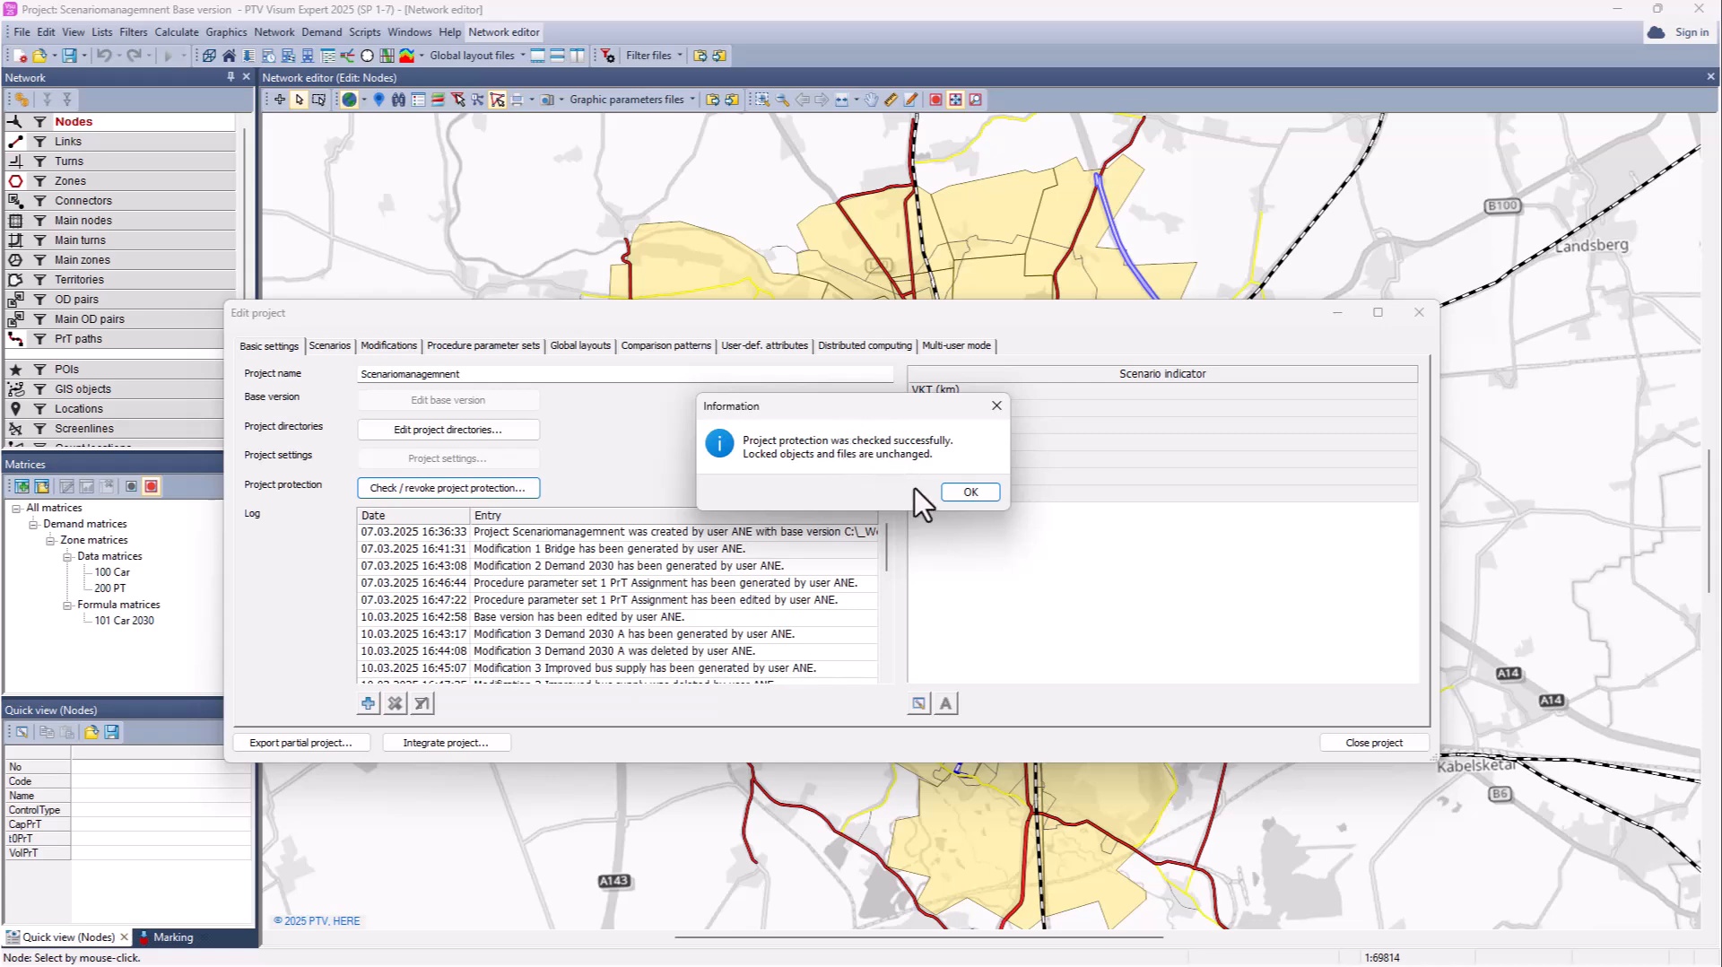
left_click(967, 492)
Step: Add the Lock in protected project column to the modifications list and select Improved bus supply and Bridge
left_click(389, 346)
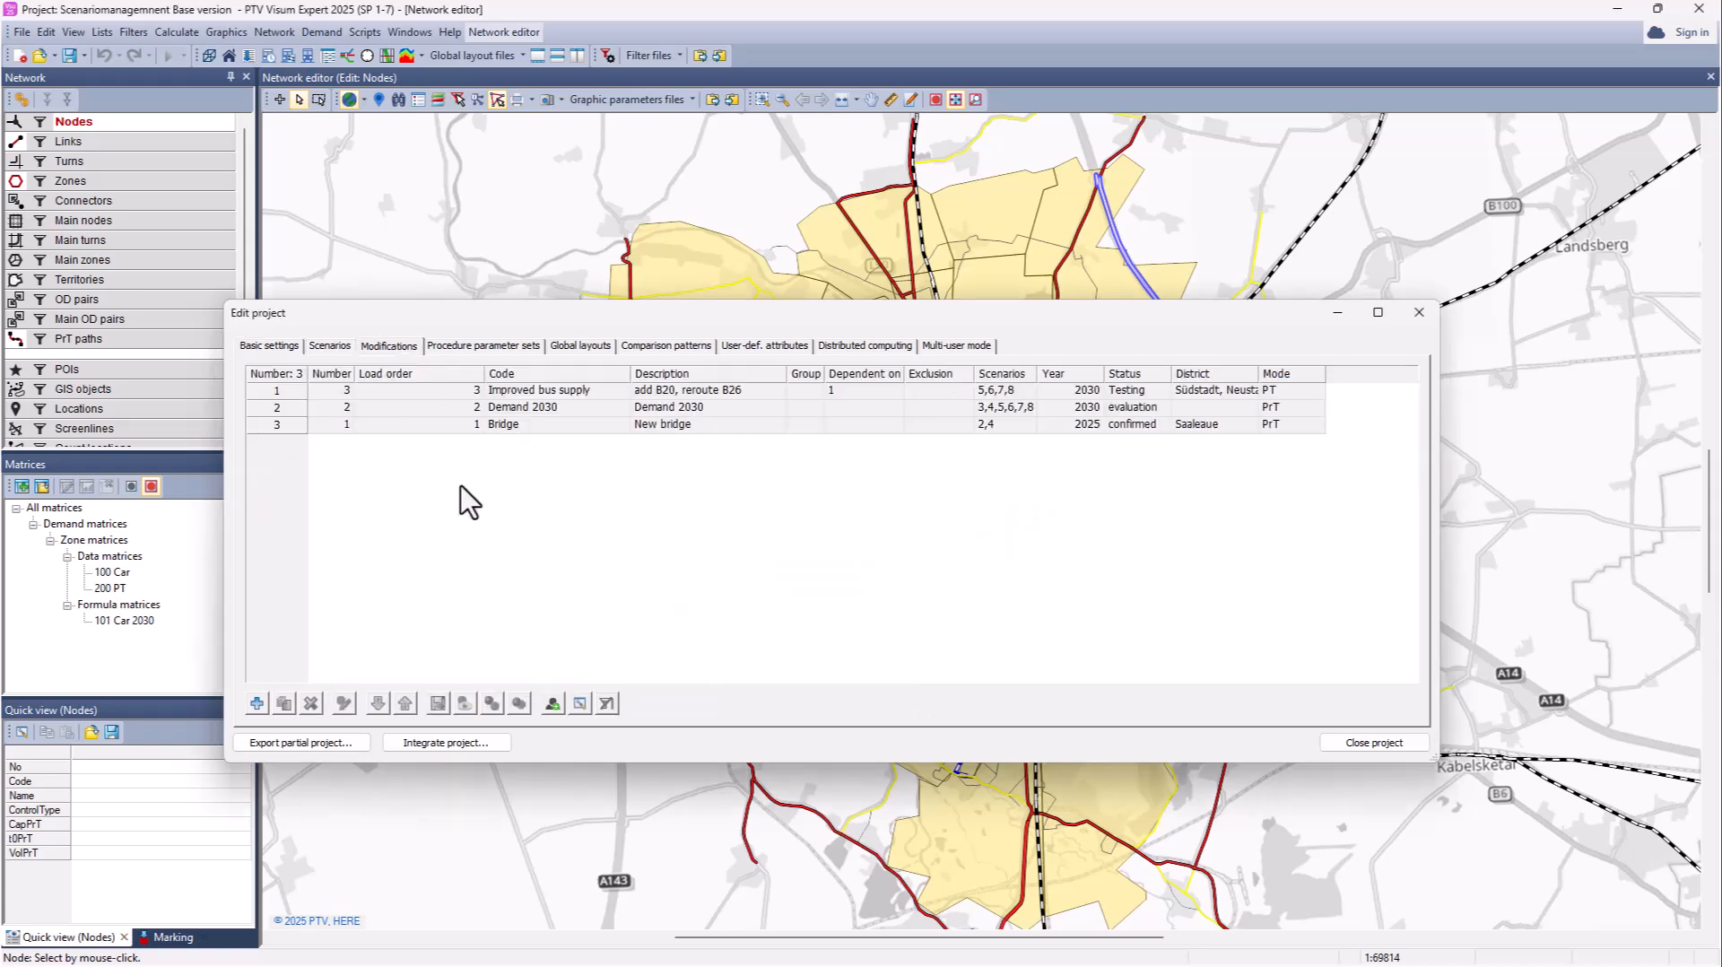
left_click(580, 703)
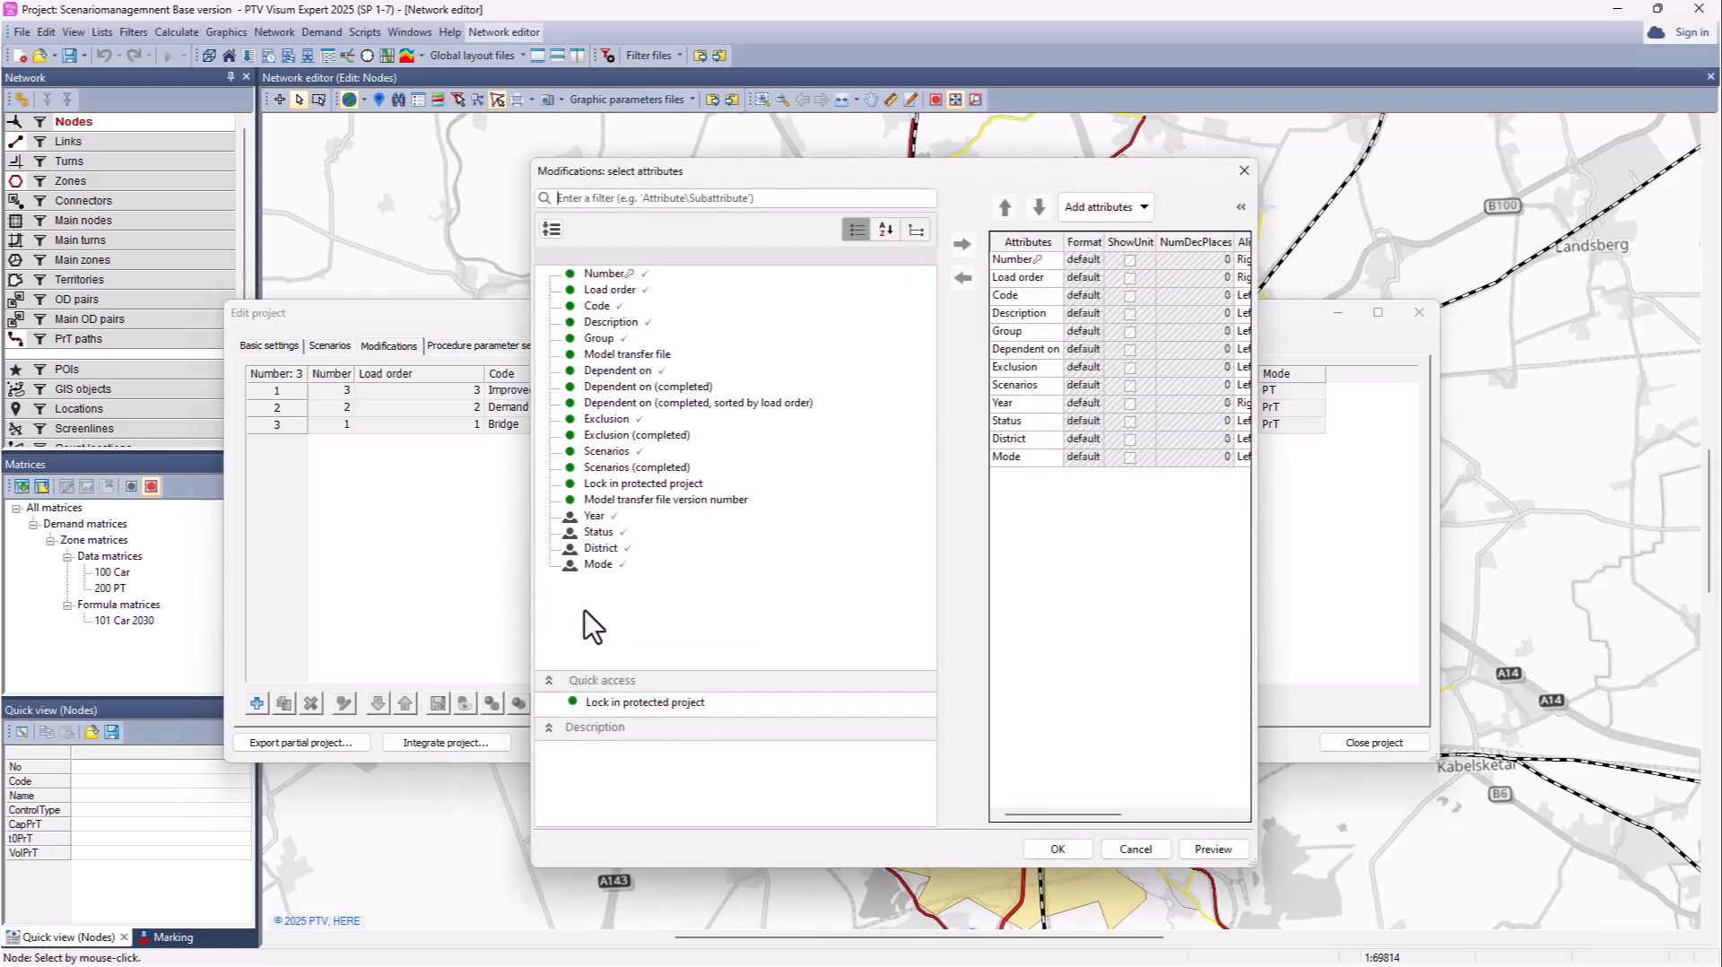
double_click(630, 484)
left_click(1048, 849)
left_click(508, 388)
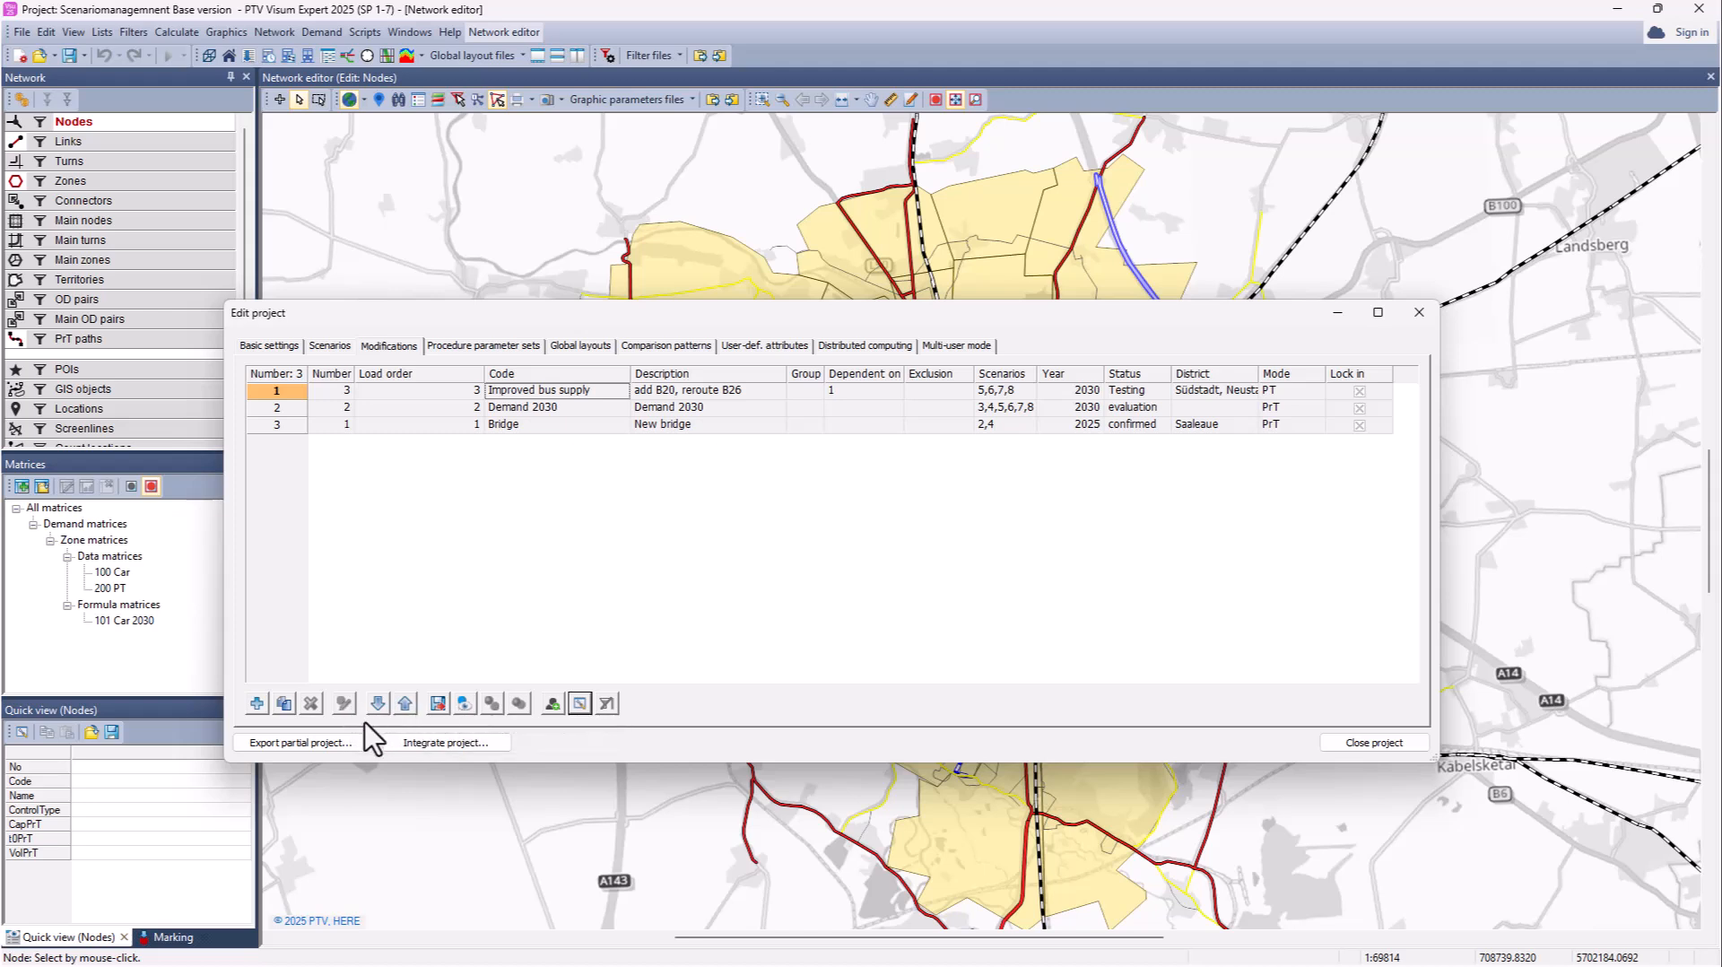
left_click(503, 425)
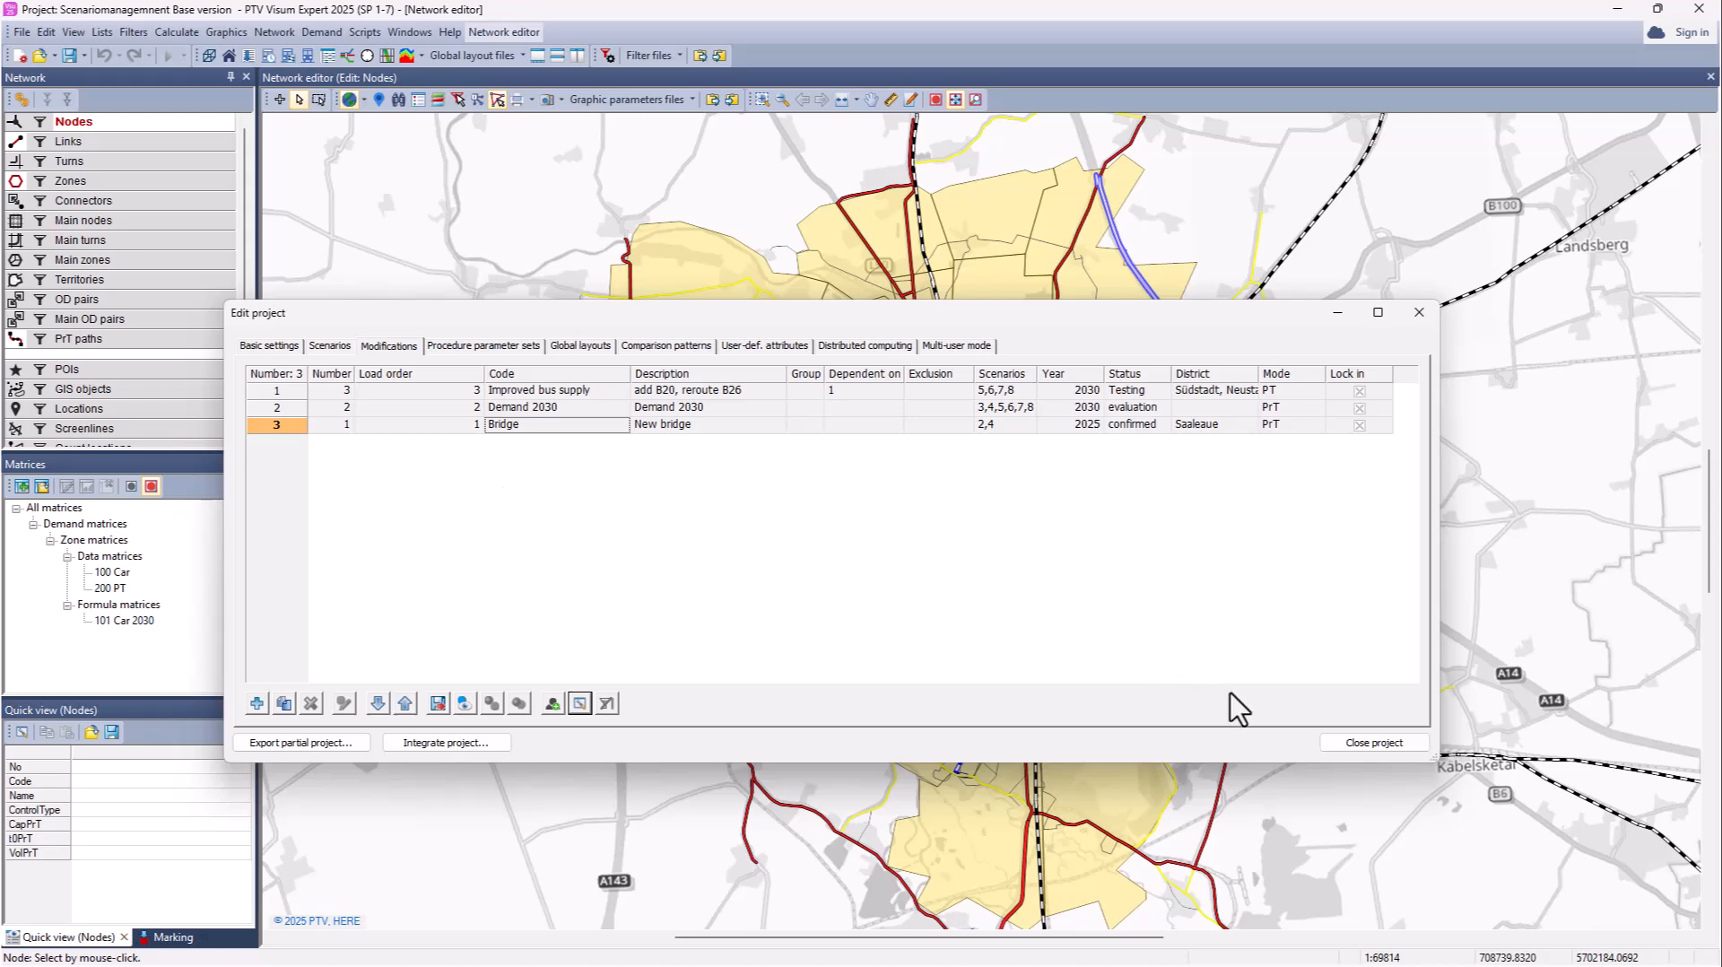
Step: Close the main project, open Partial project\Partial project.vpdbx and select Demand 2030 among its modifications
left_click(1375, 743)
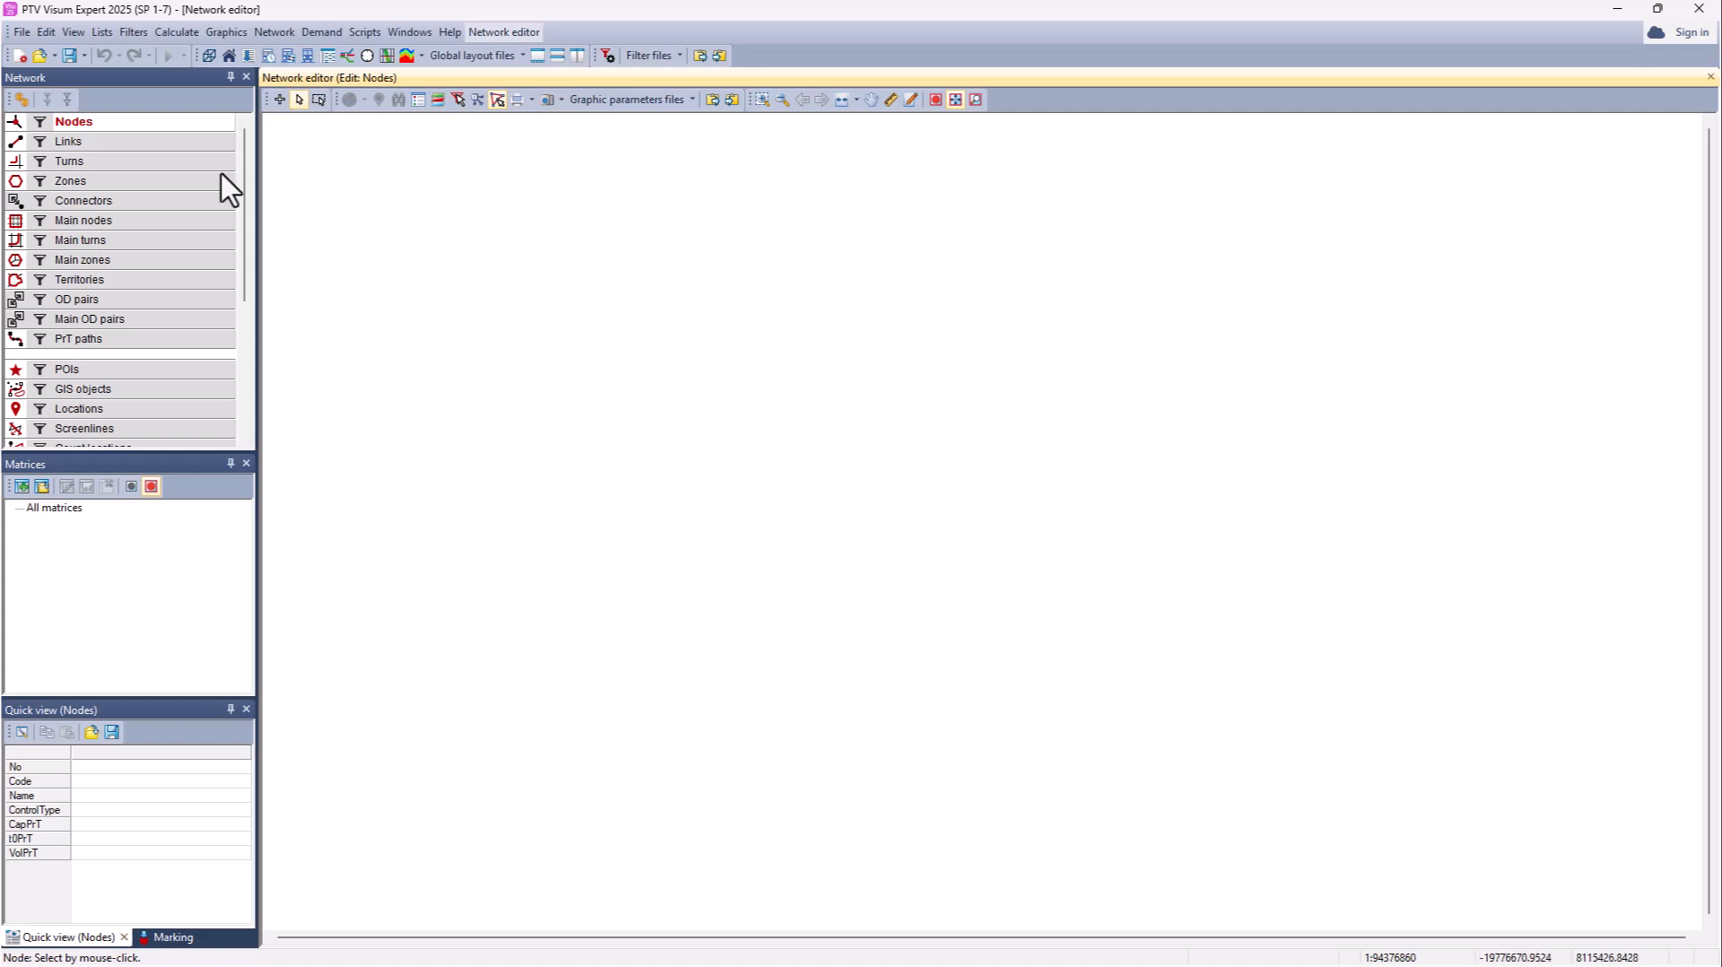
left_click(23, 33)
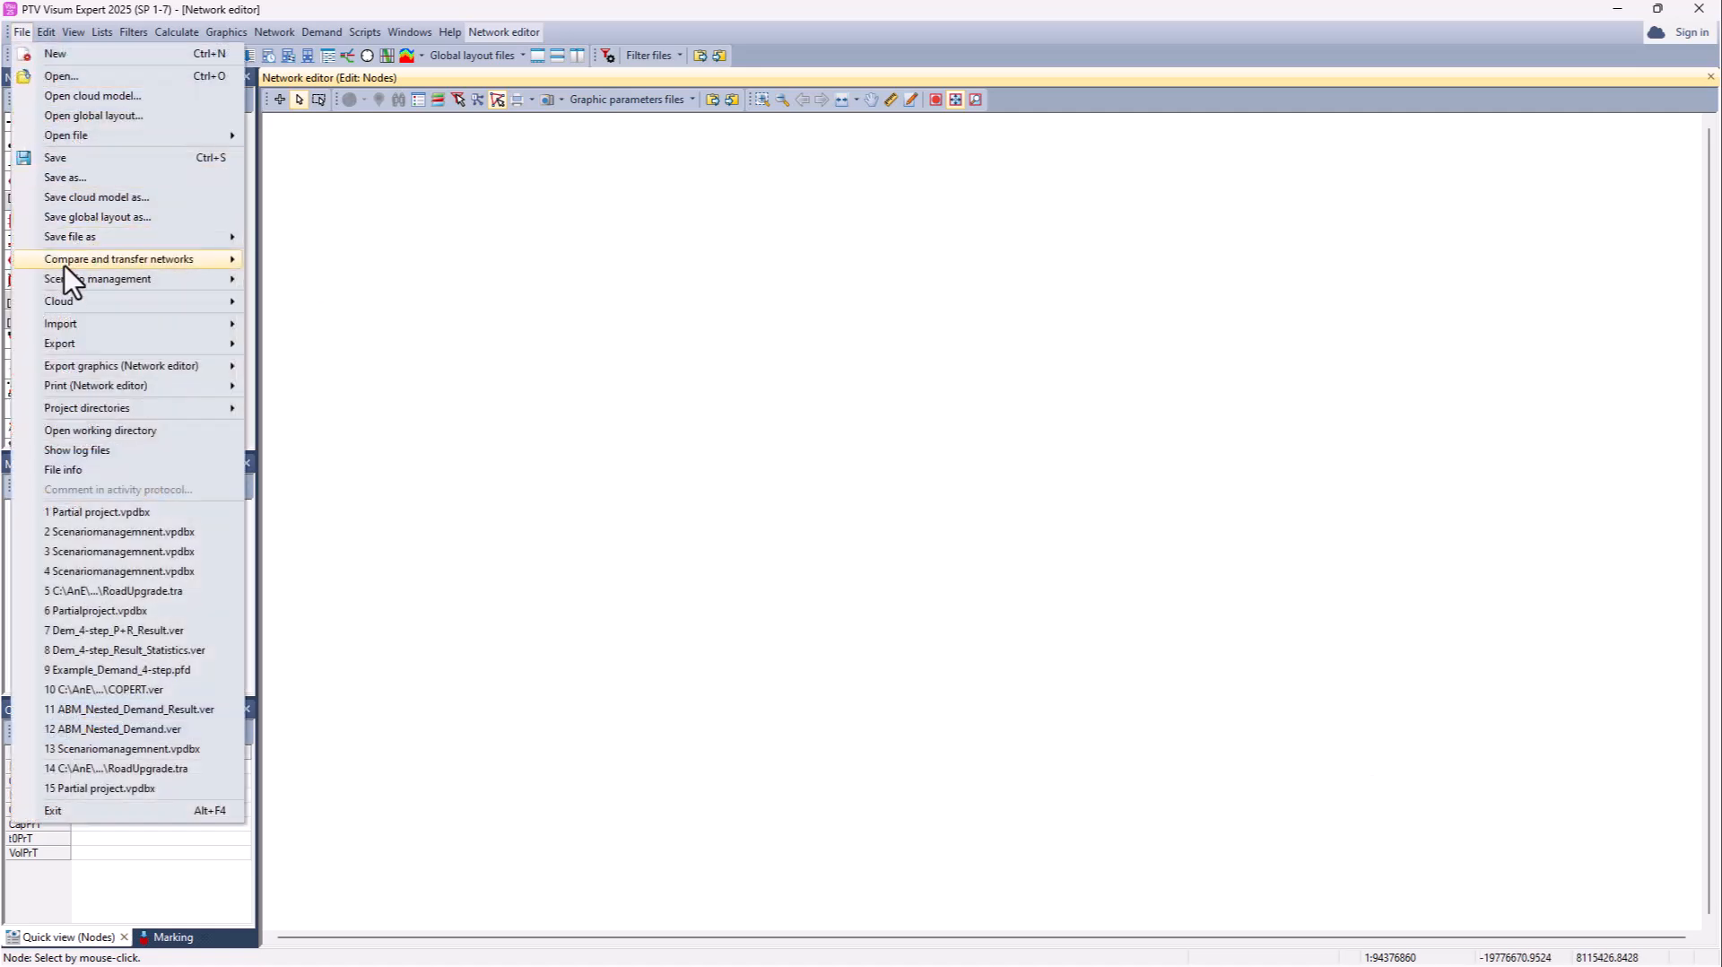
mouse_move(88, 281)
left_click(300, 303)
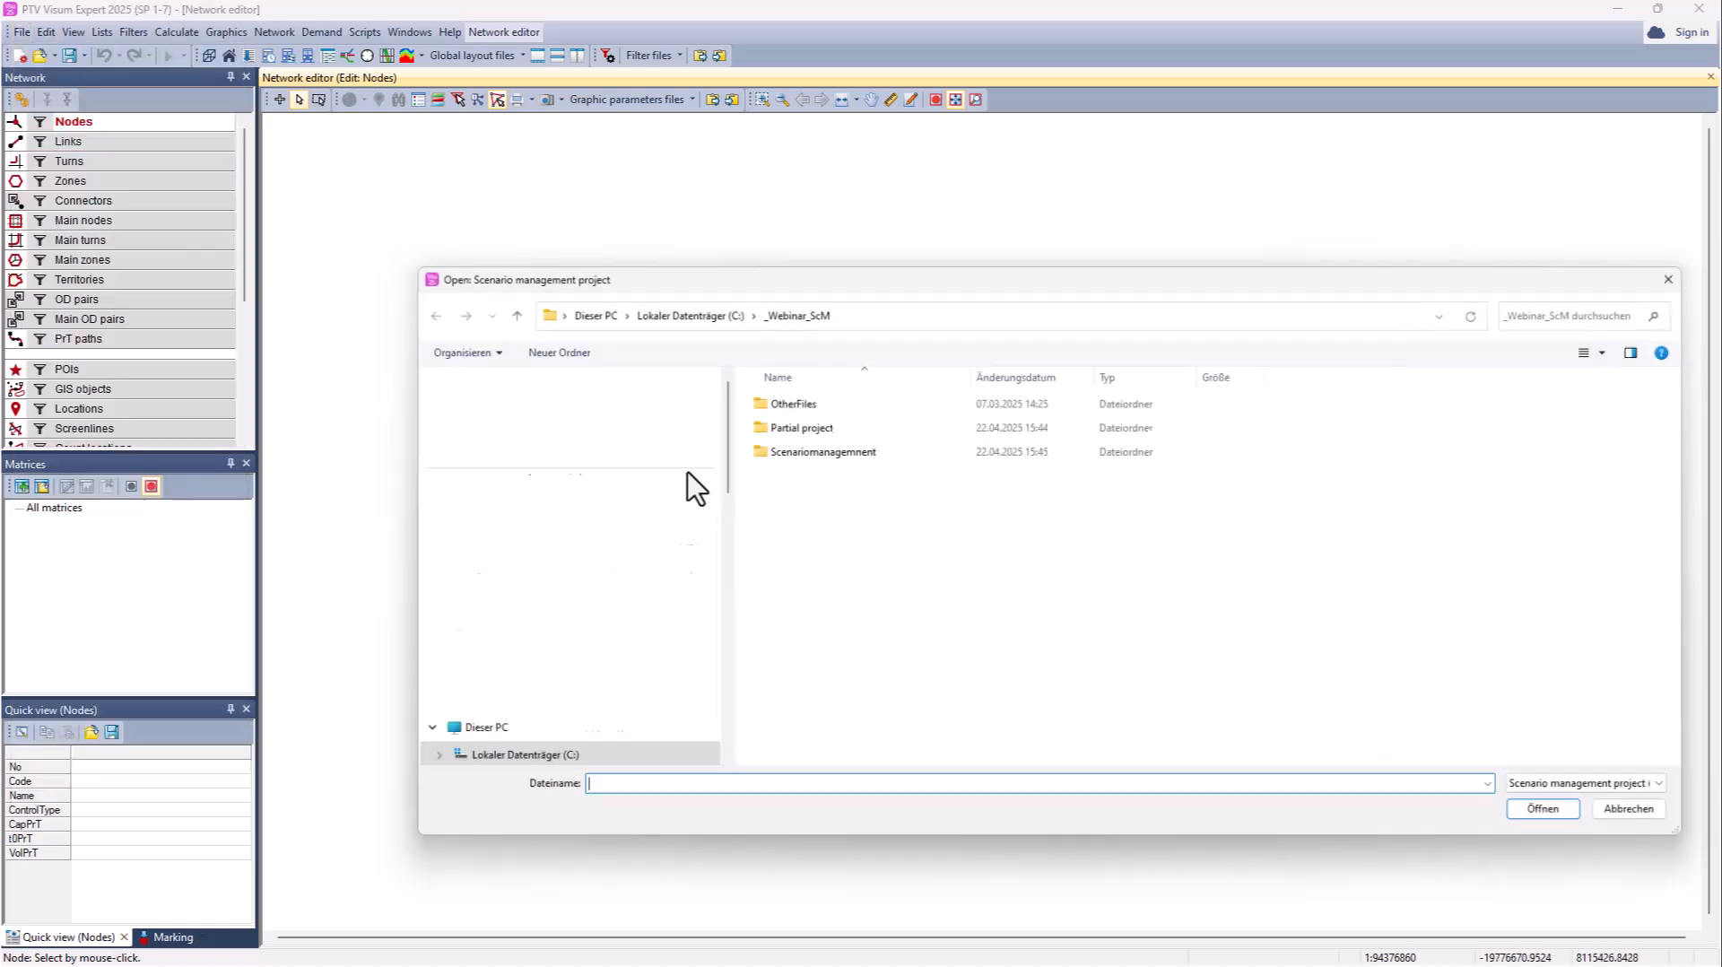
double_click(782, 420)
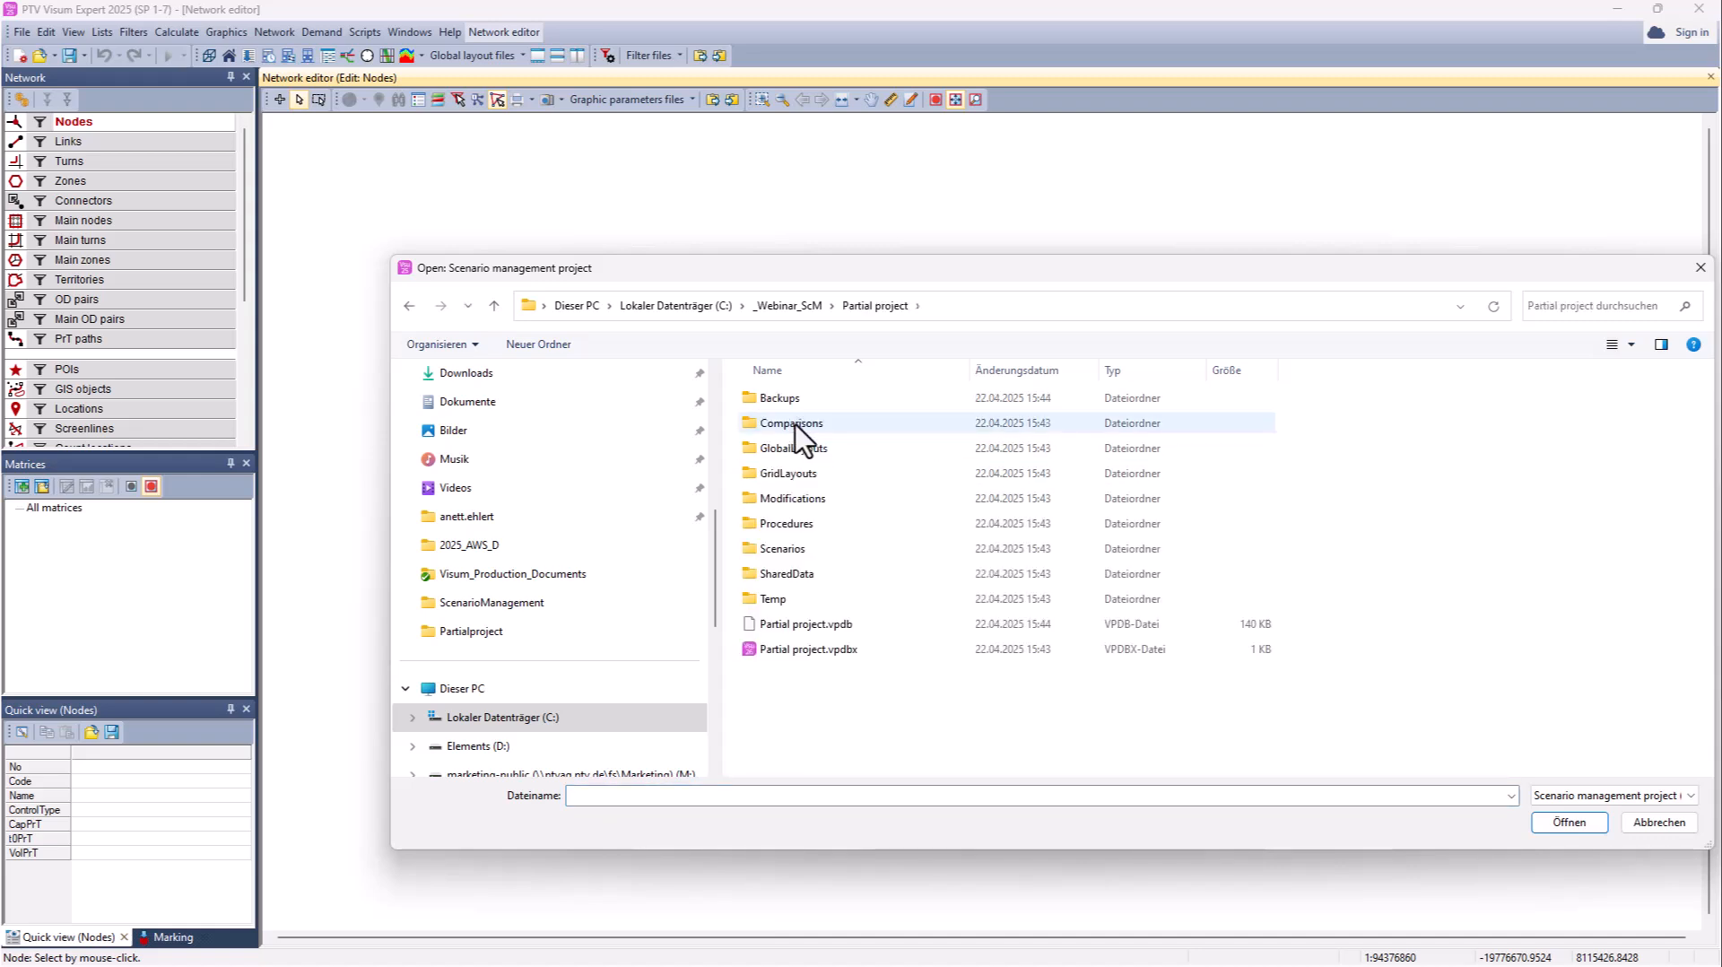
double_click(811, 648)
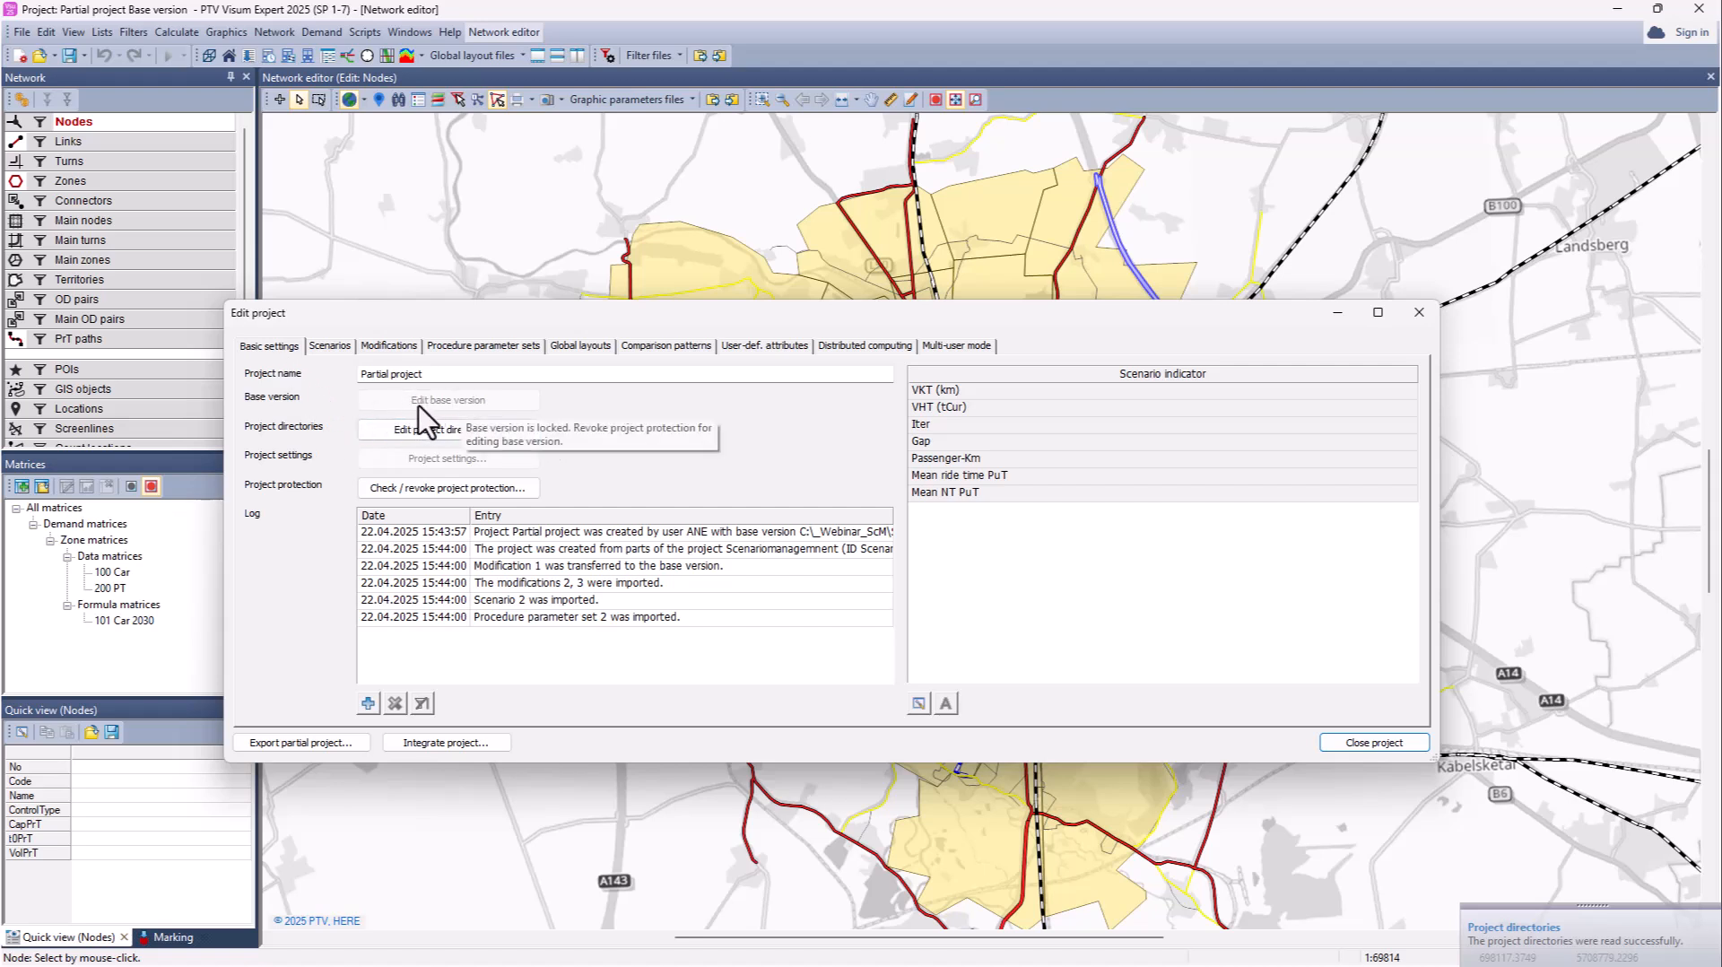
left_click(384, 346)
left_click(374, 389)
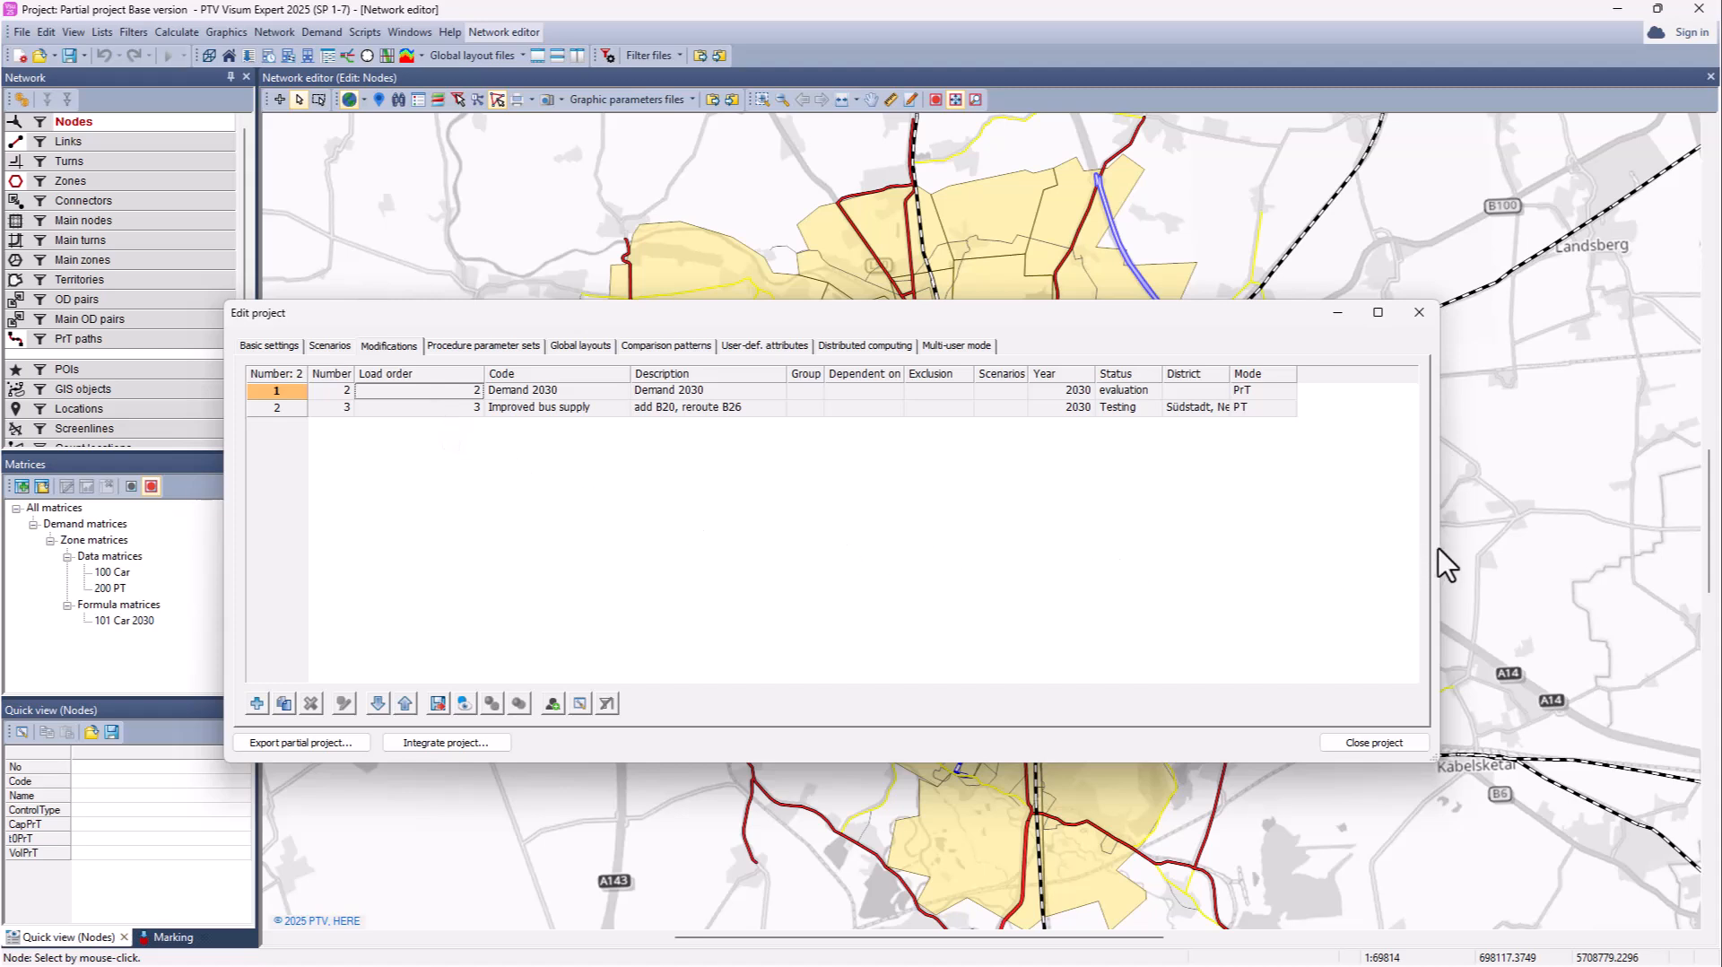
Step: Resize and reposition the project editor to uncover the map and side panels
left_click_drag(1431, 549, 1006, 549)
left_click_drag(664, 325, 481, 222)
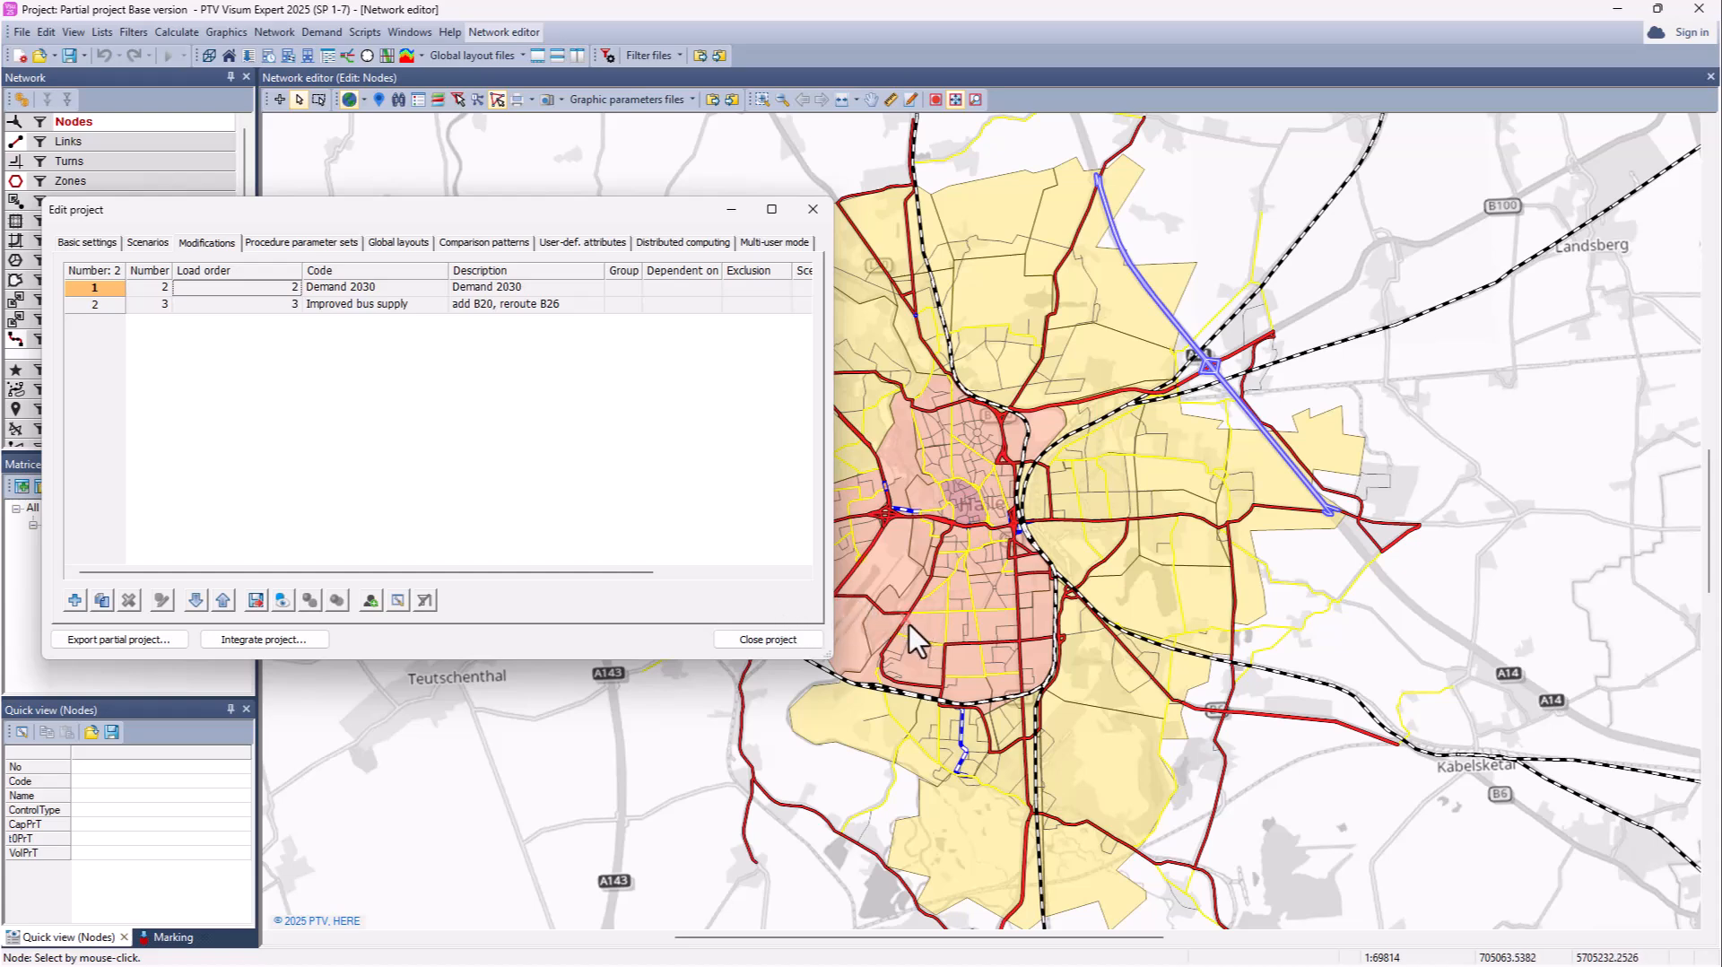
left_click_drag(464, 210, 736, 406)
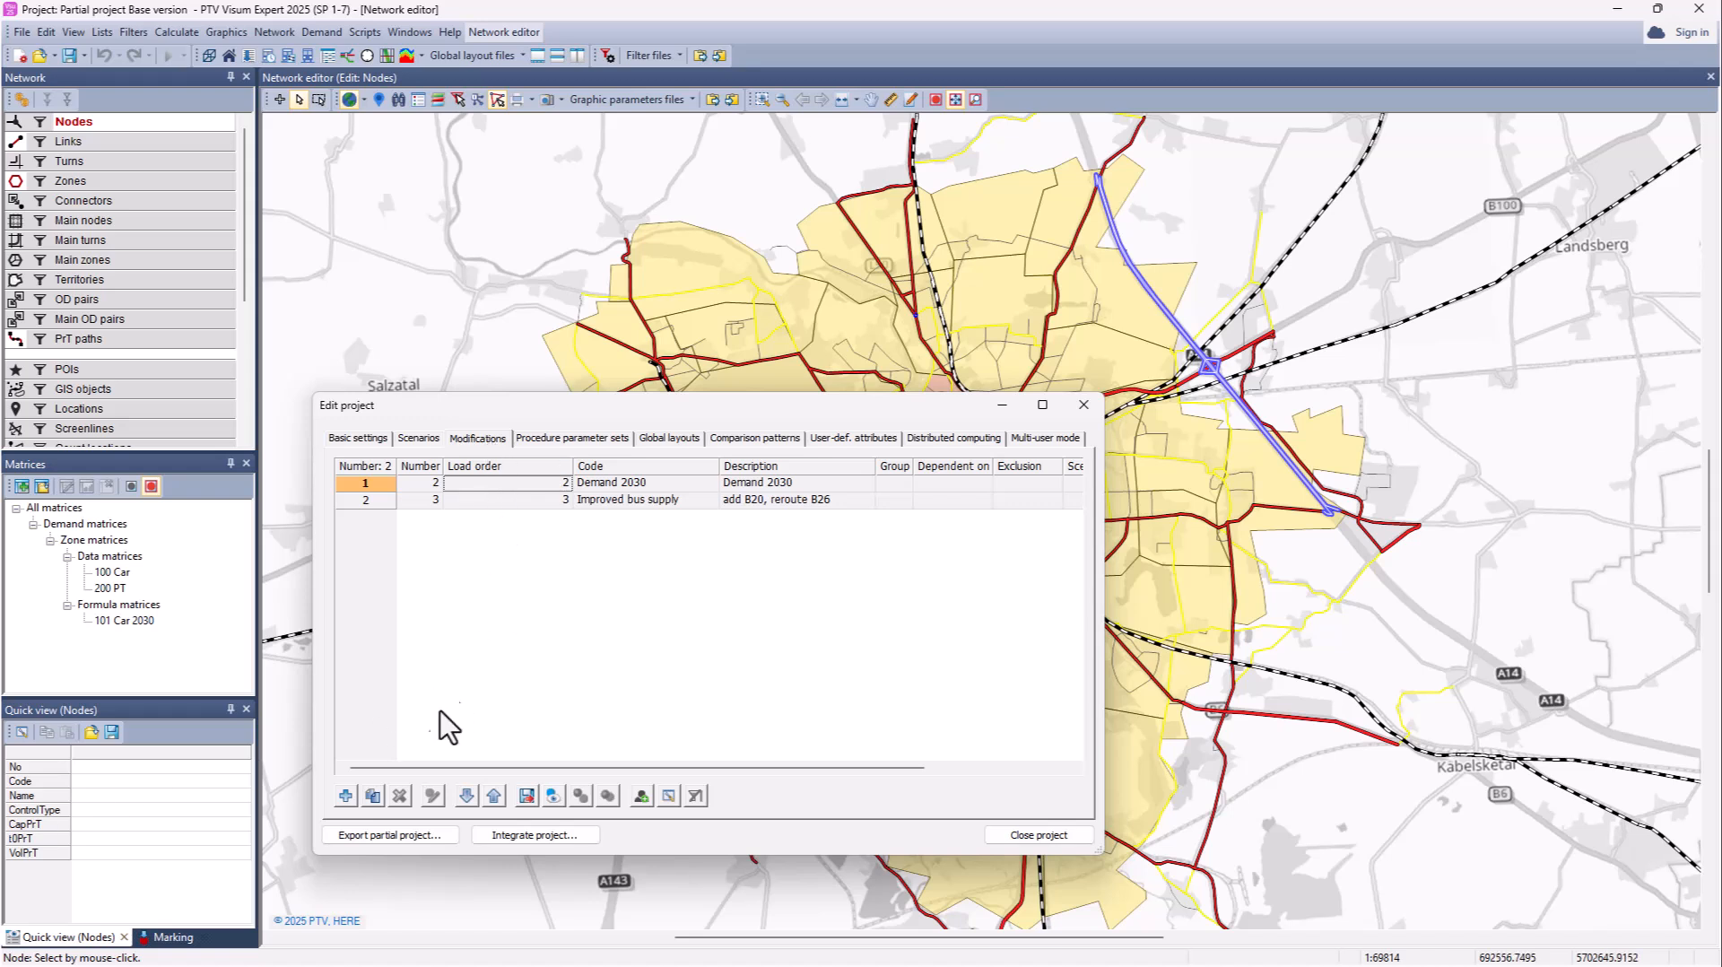
Step: Create modification 'Road Upgrade' for changing control types and link attributes, based on the Base version
left_click(346, 795)
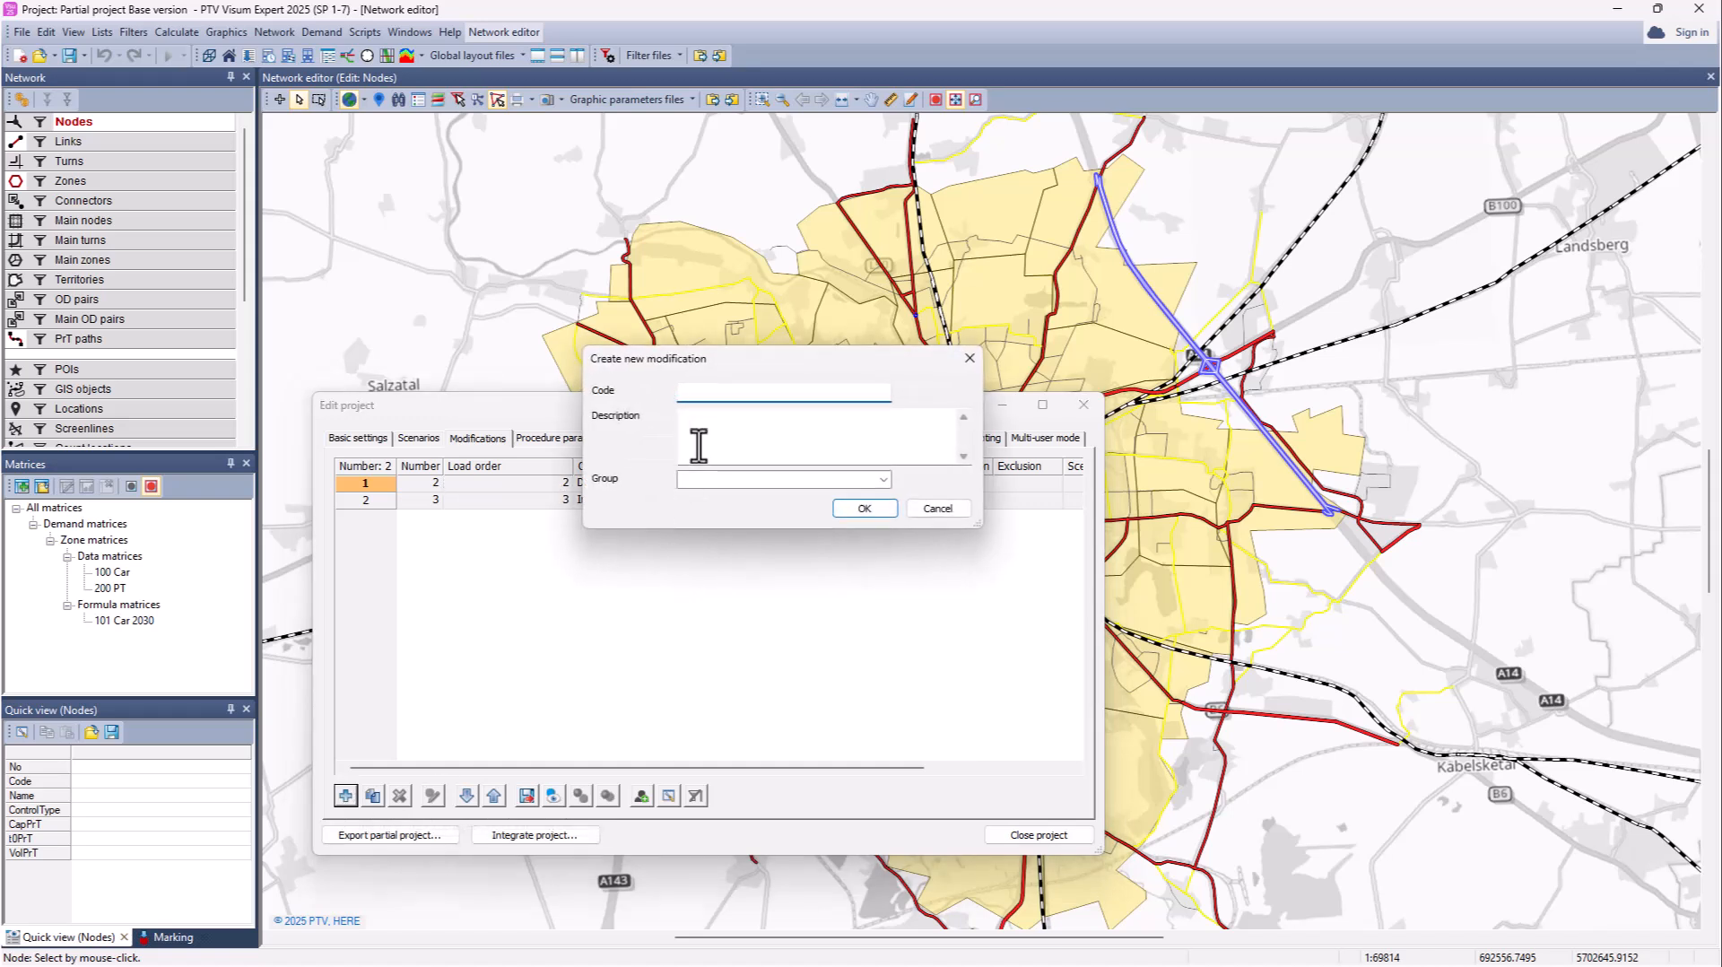
type("Road Upgrade")
left_click(724, 433)
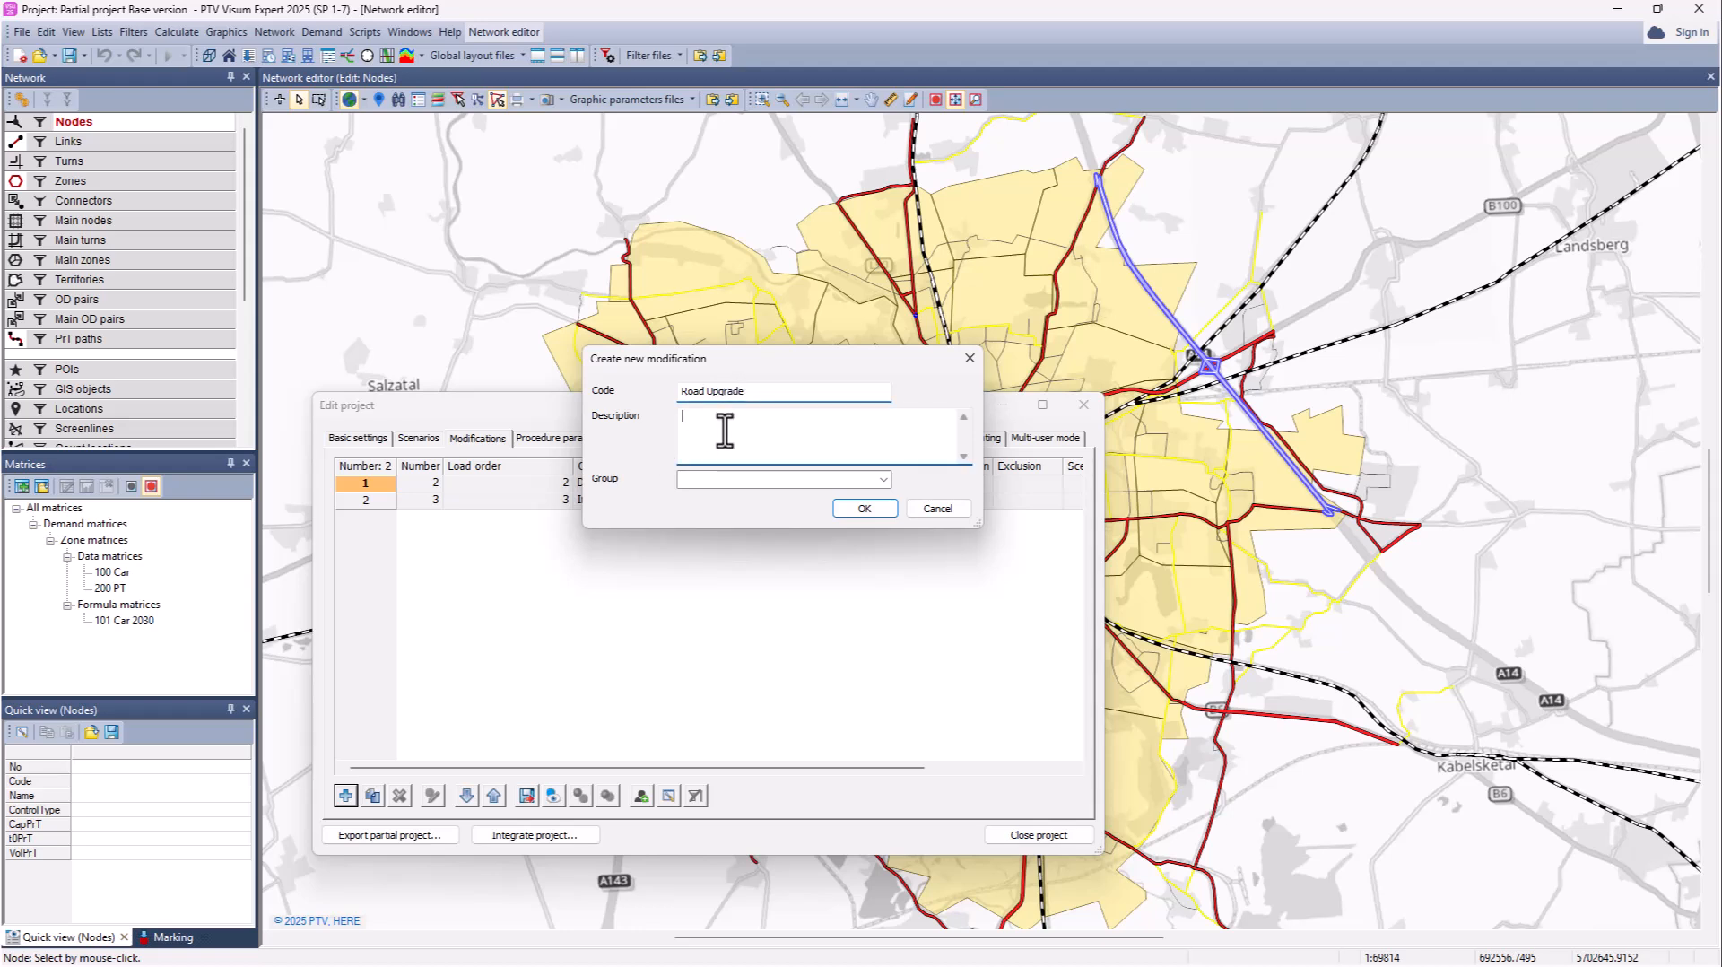
type("change control types and")
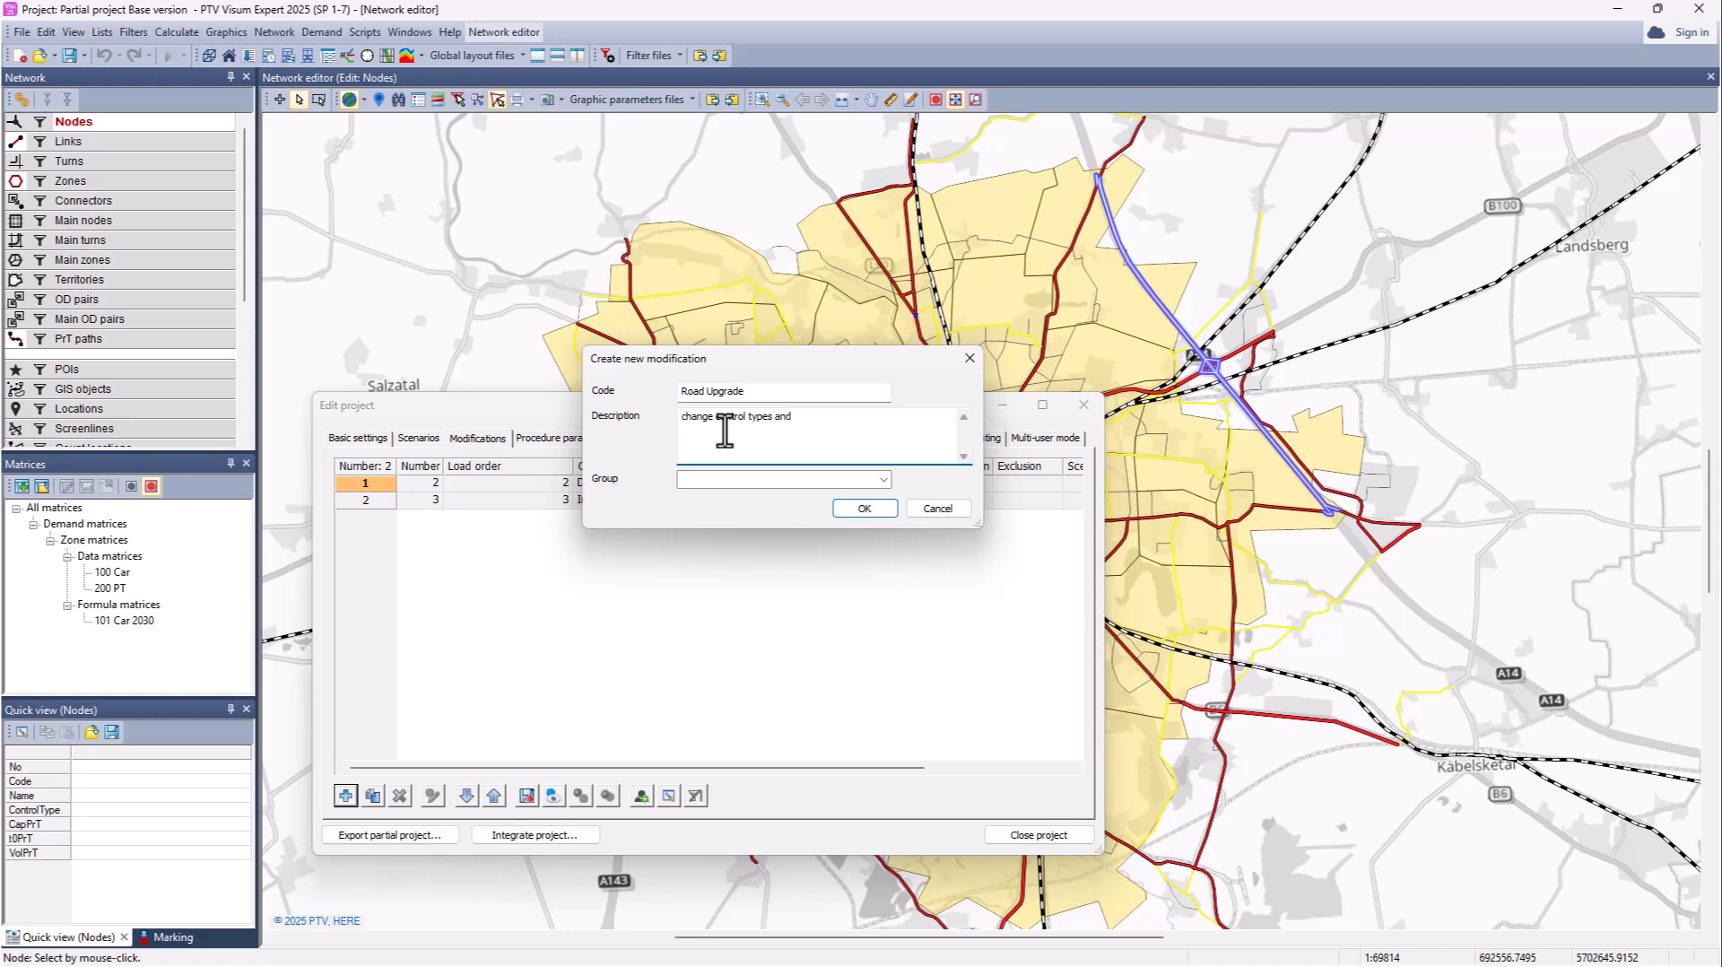
type("ibu")
left_click(863, 509)
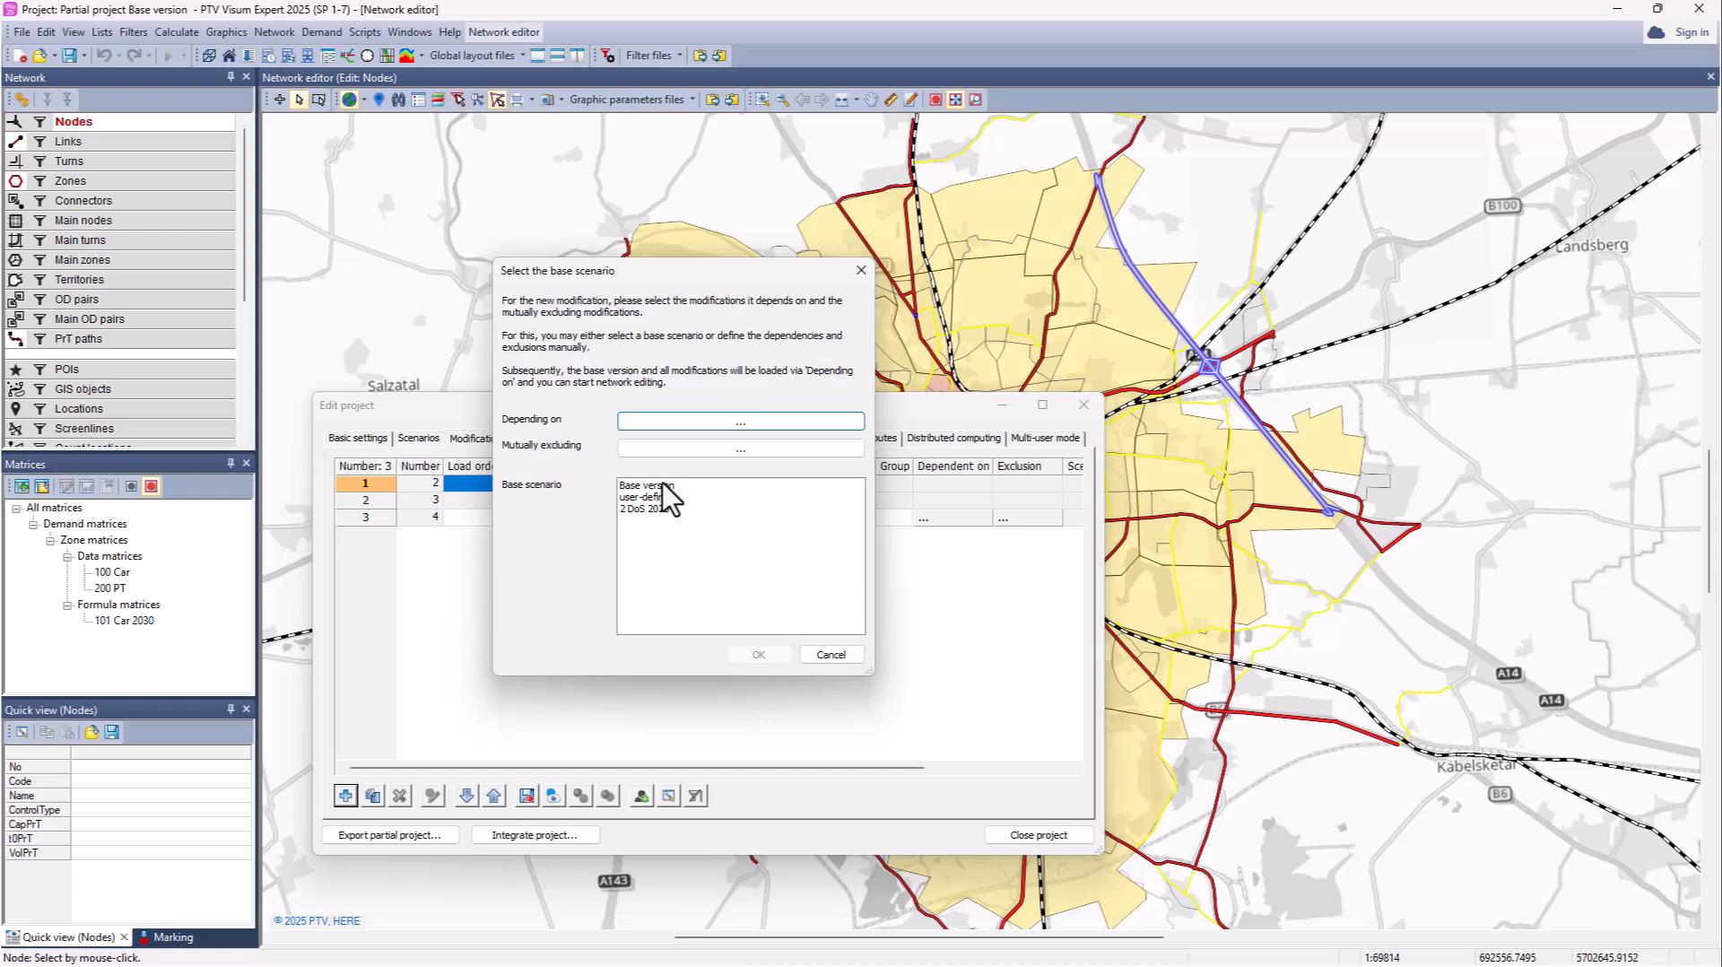
left_click(669, 487)
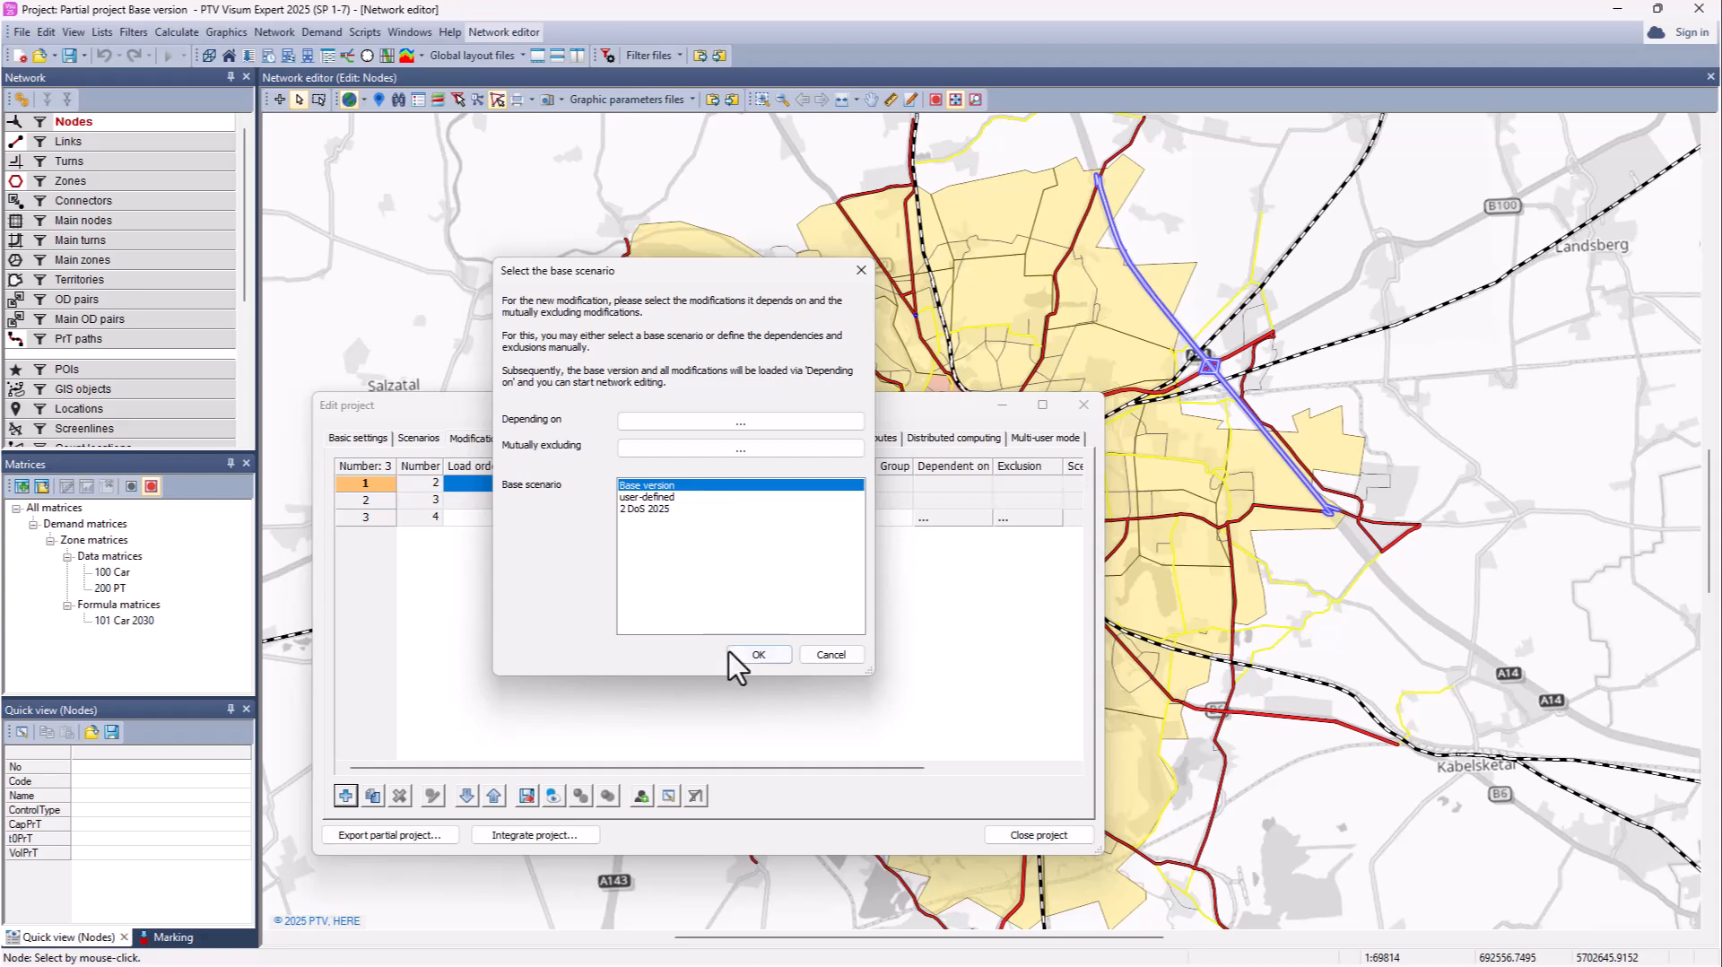
left_click(751, 655)
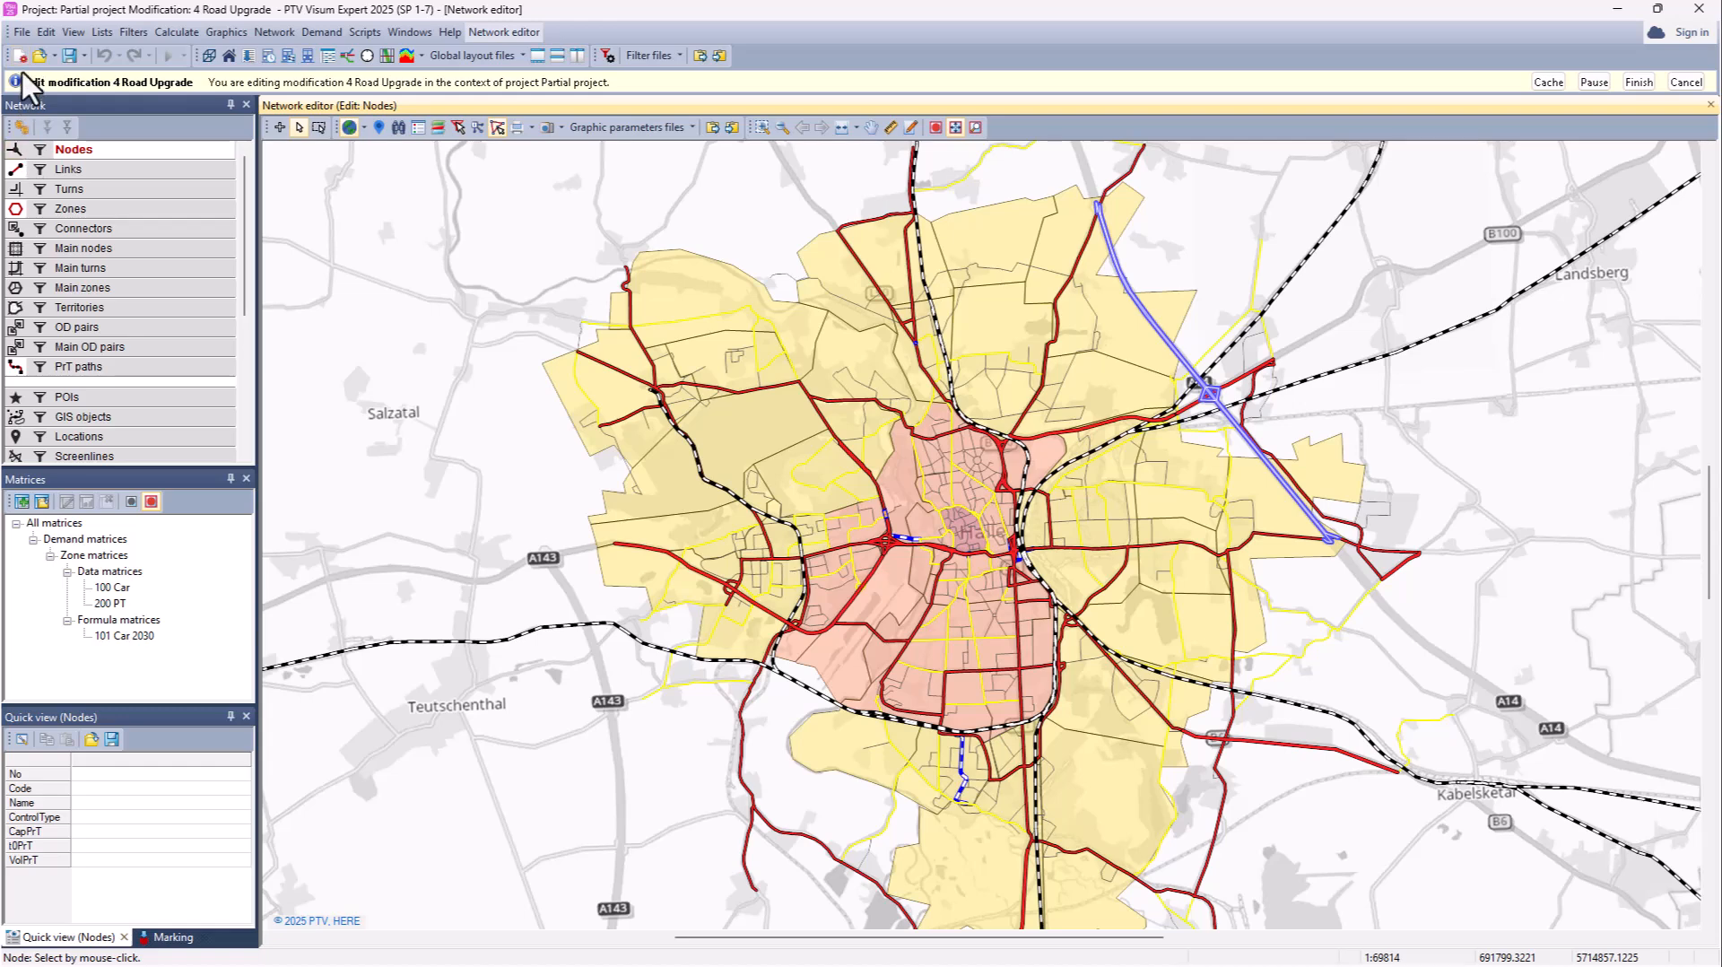
Step: Apply the model transfer file RoadUpgrade.tra to the Road Upgrade modification without saving current data
left_click(20, 33)
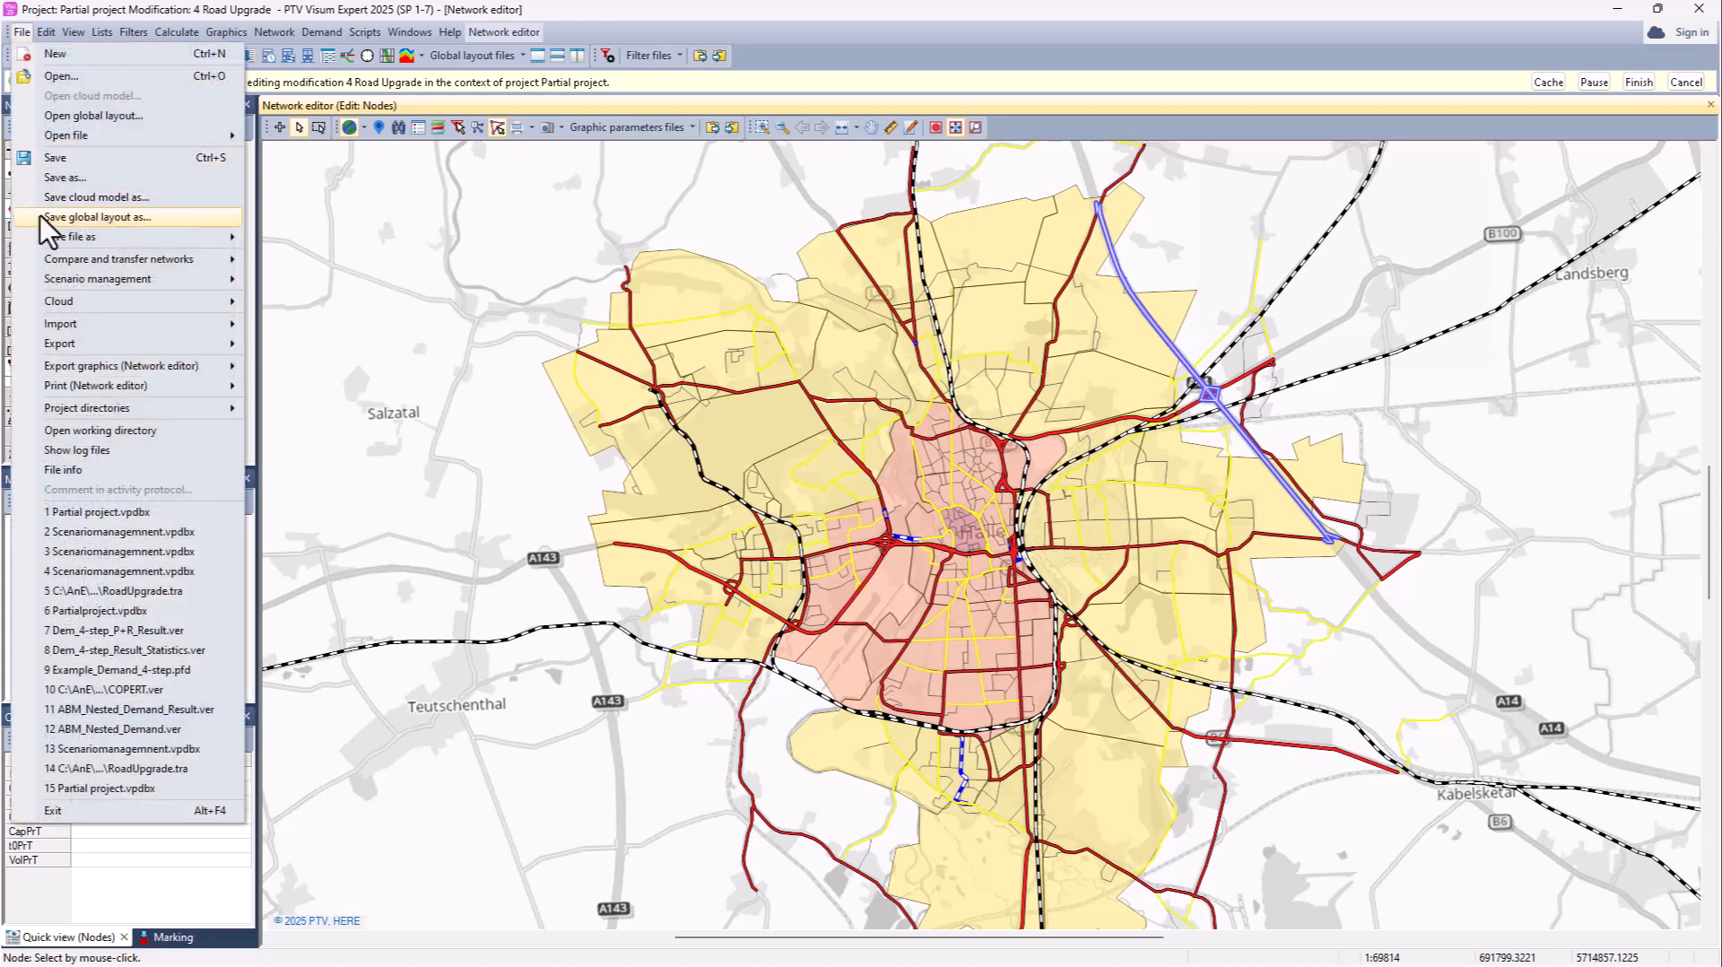
mouse_move(41, 258)
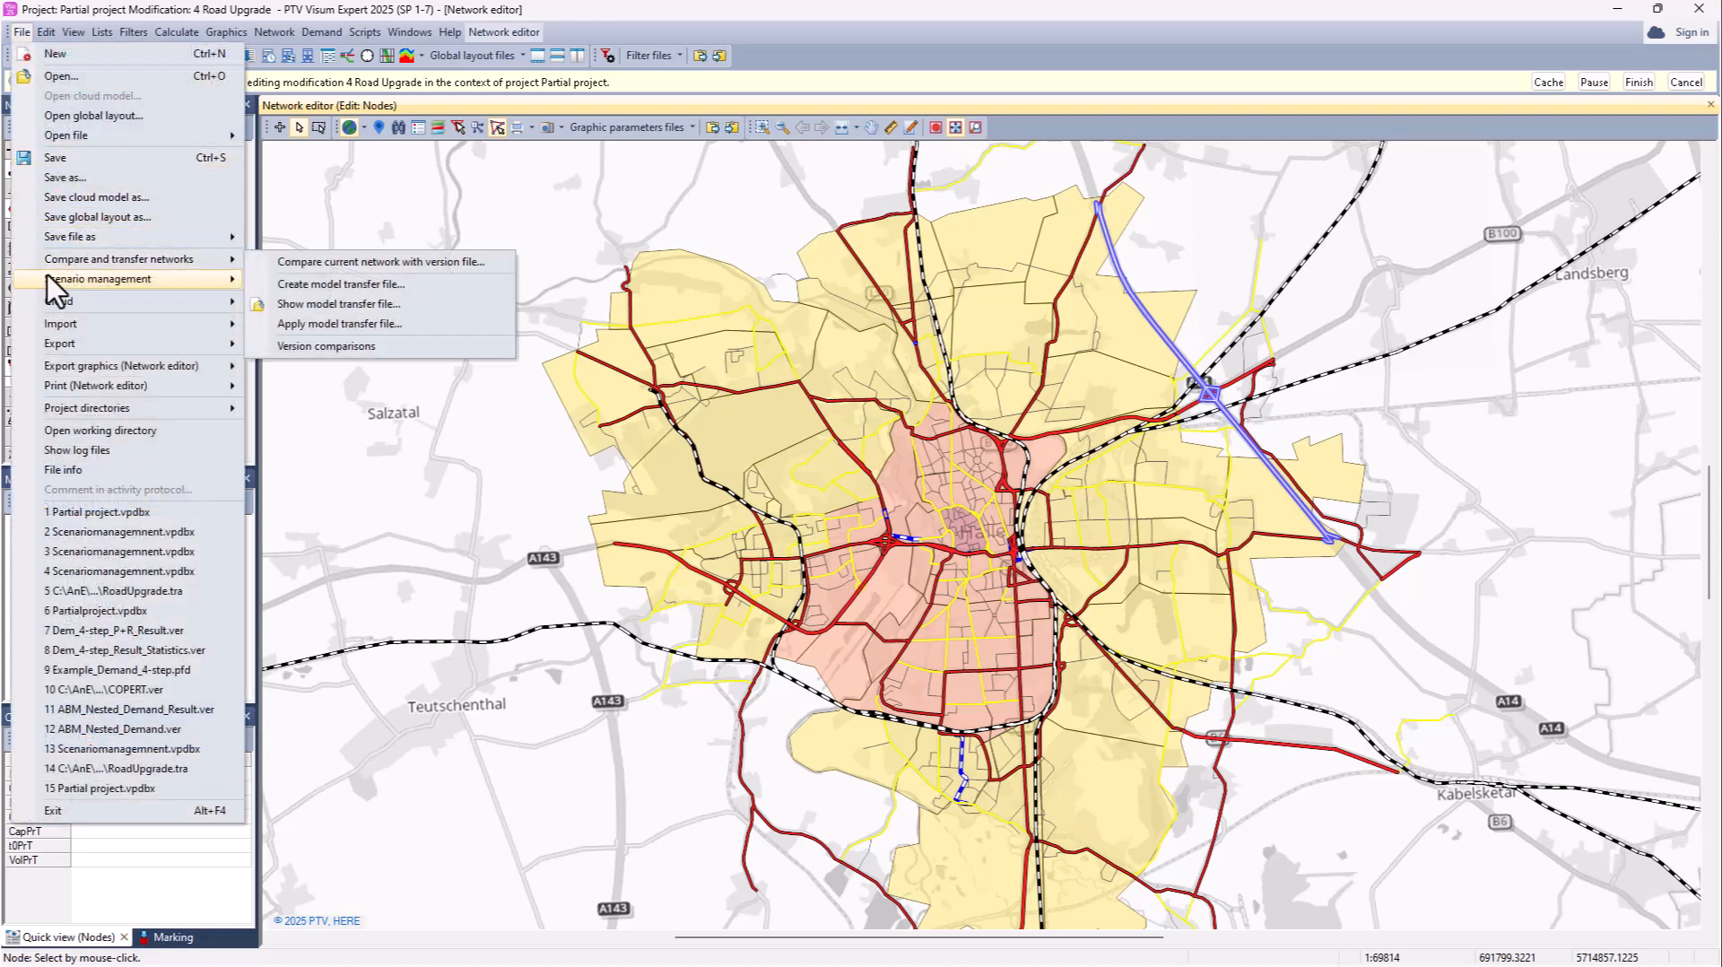
mouse_move(188, 246)
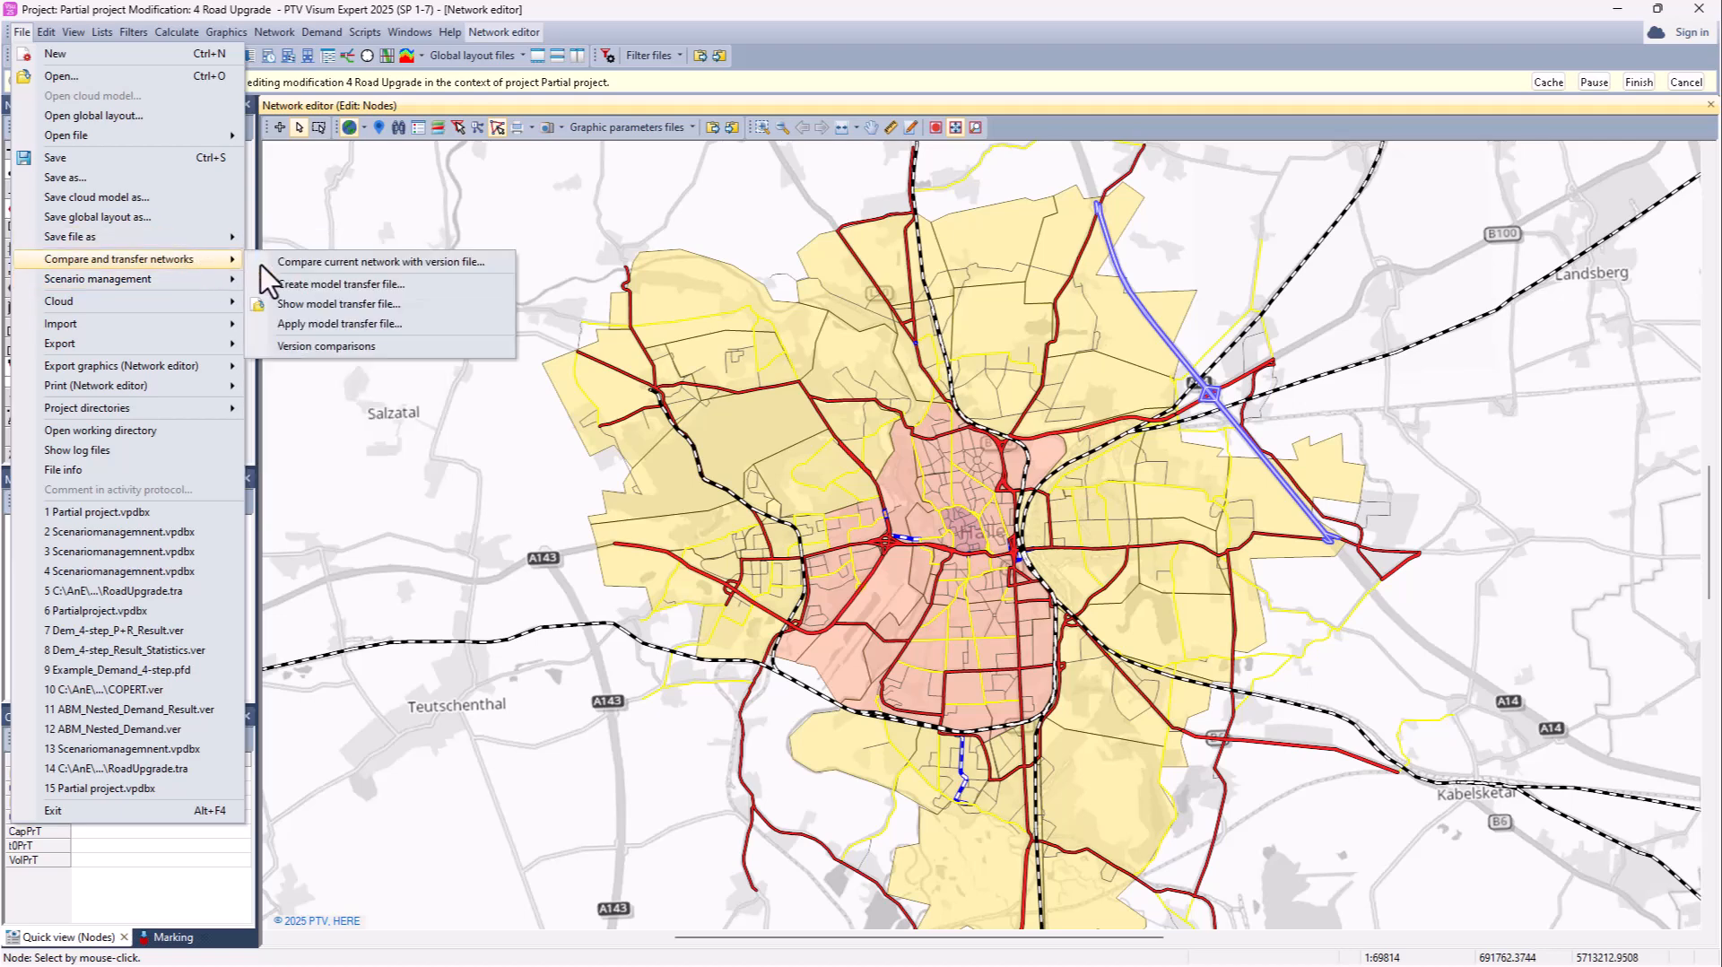
left_click(386, 332)
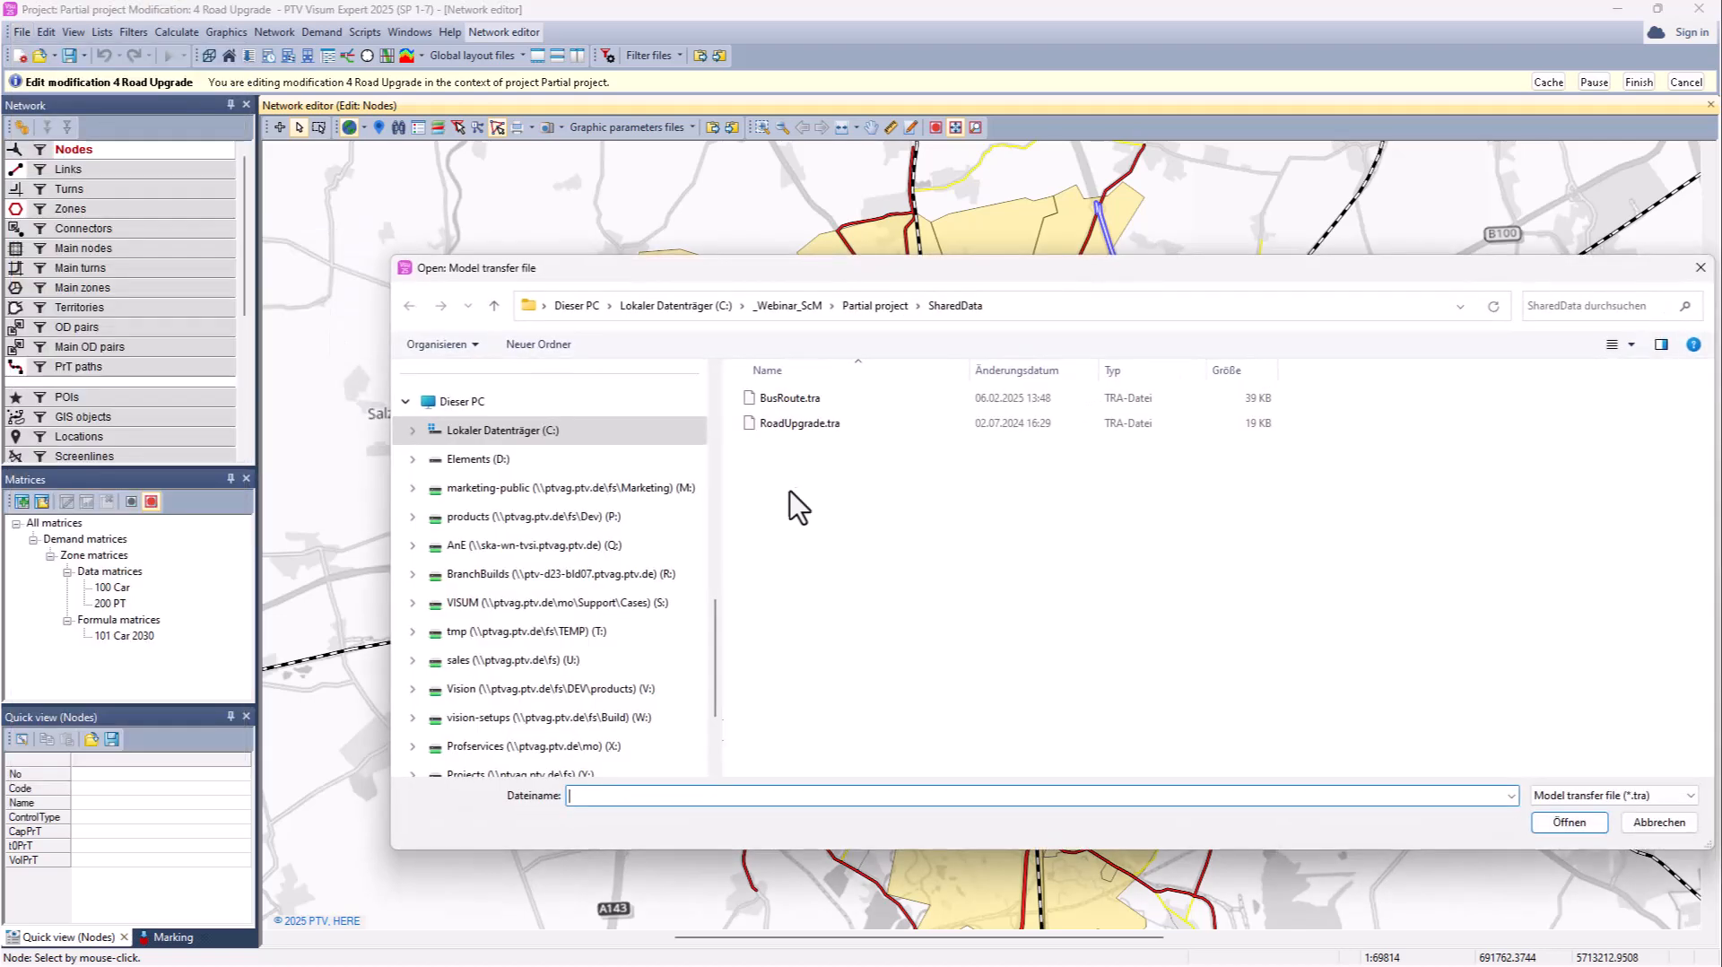
left_click(797, 425)
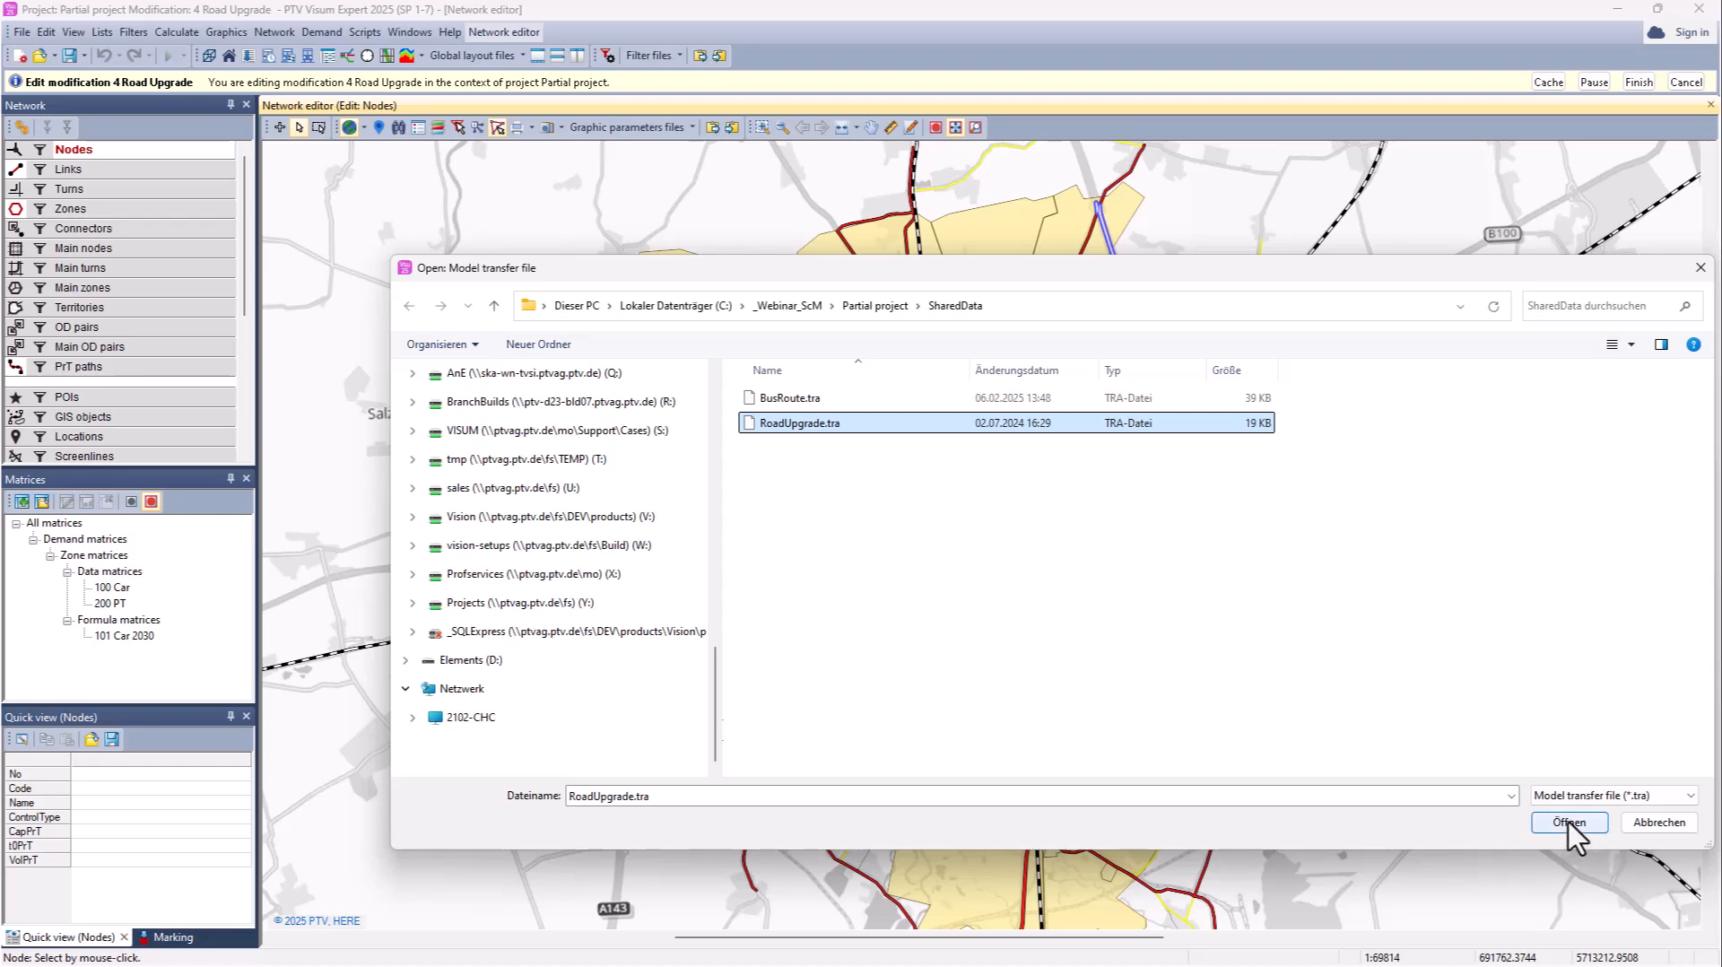
left_click(1569, 823)
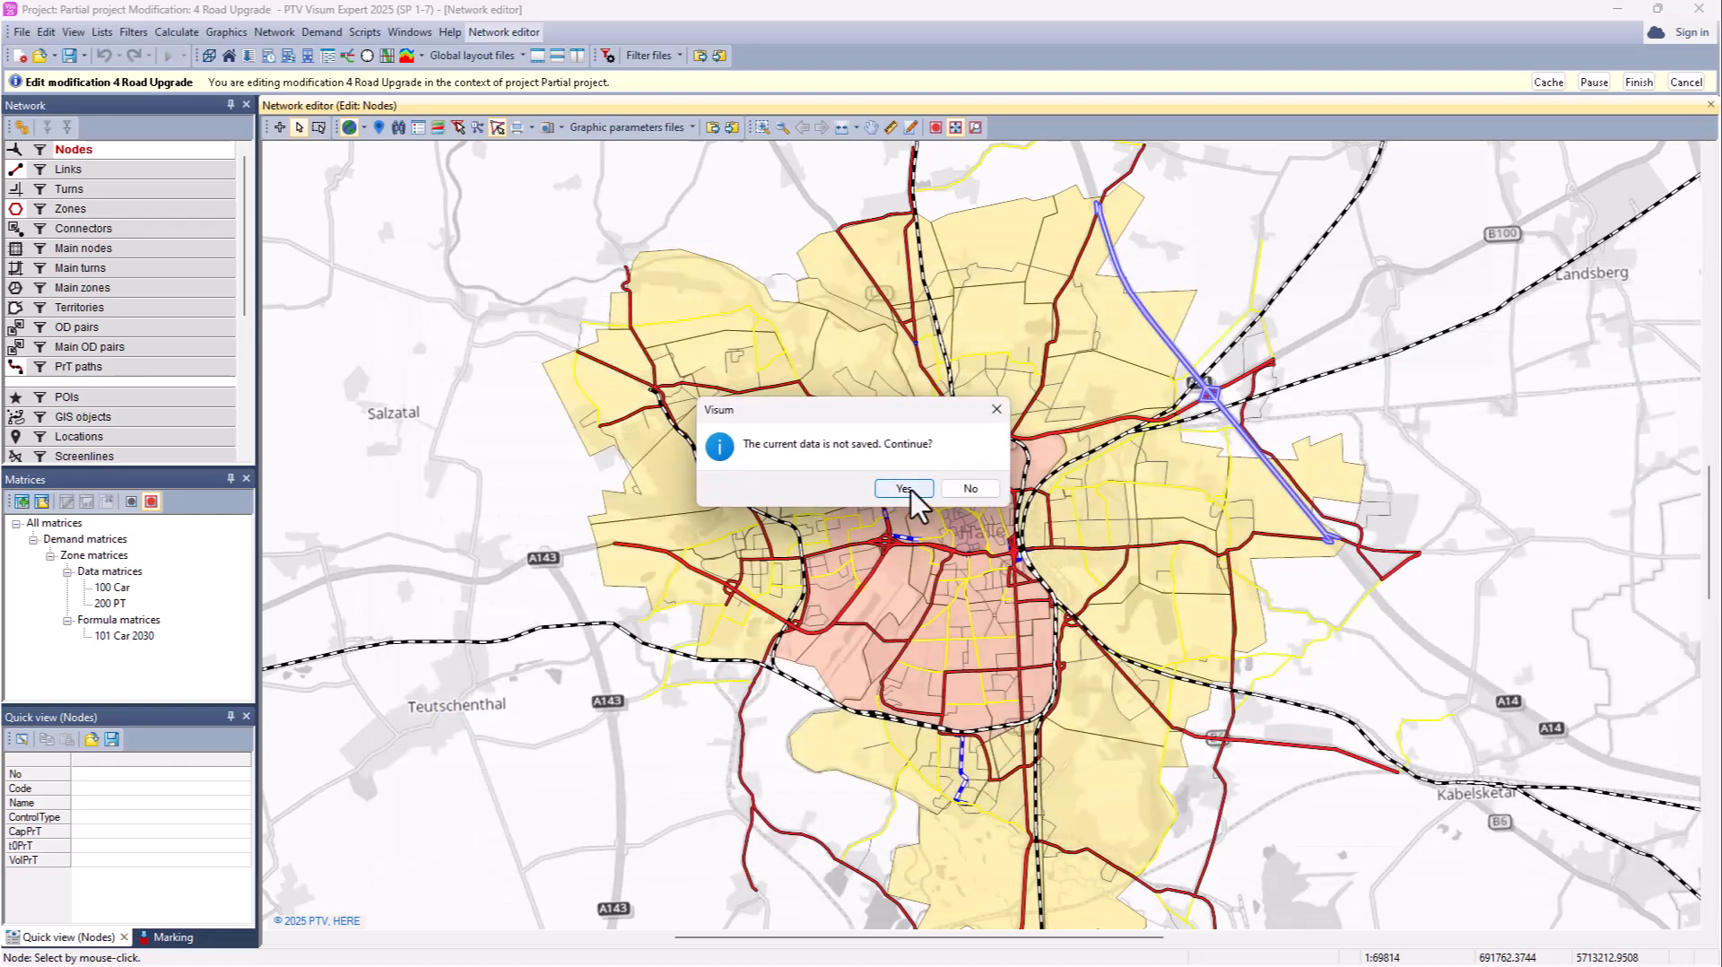
left_click(904, 489)
left_click(960, 662)
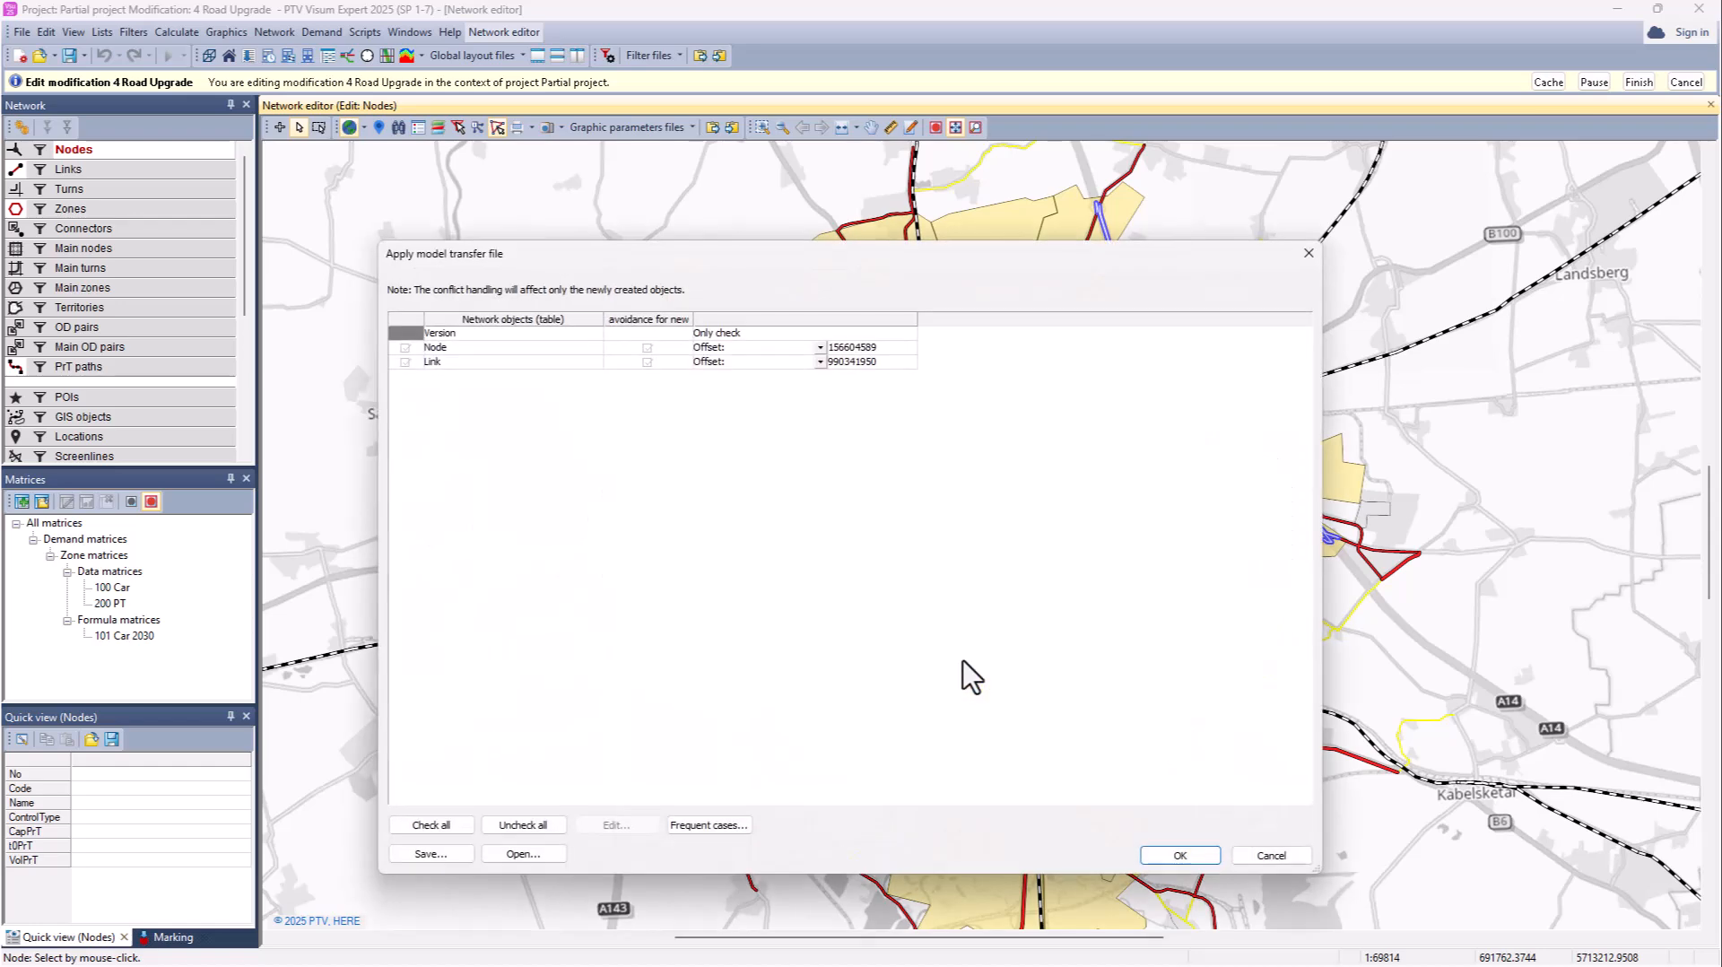
left_click_drag(694, 318, 776, 318)
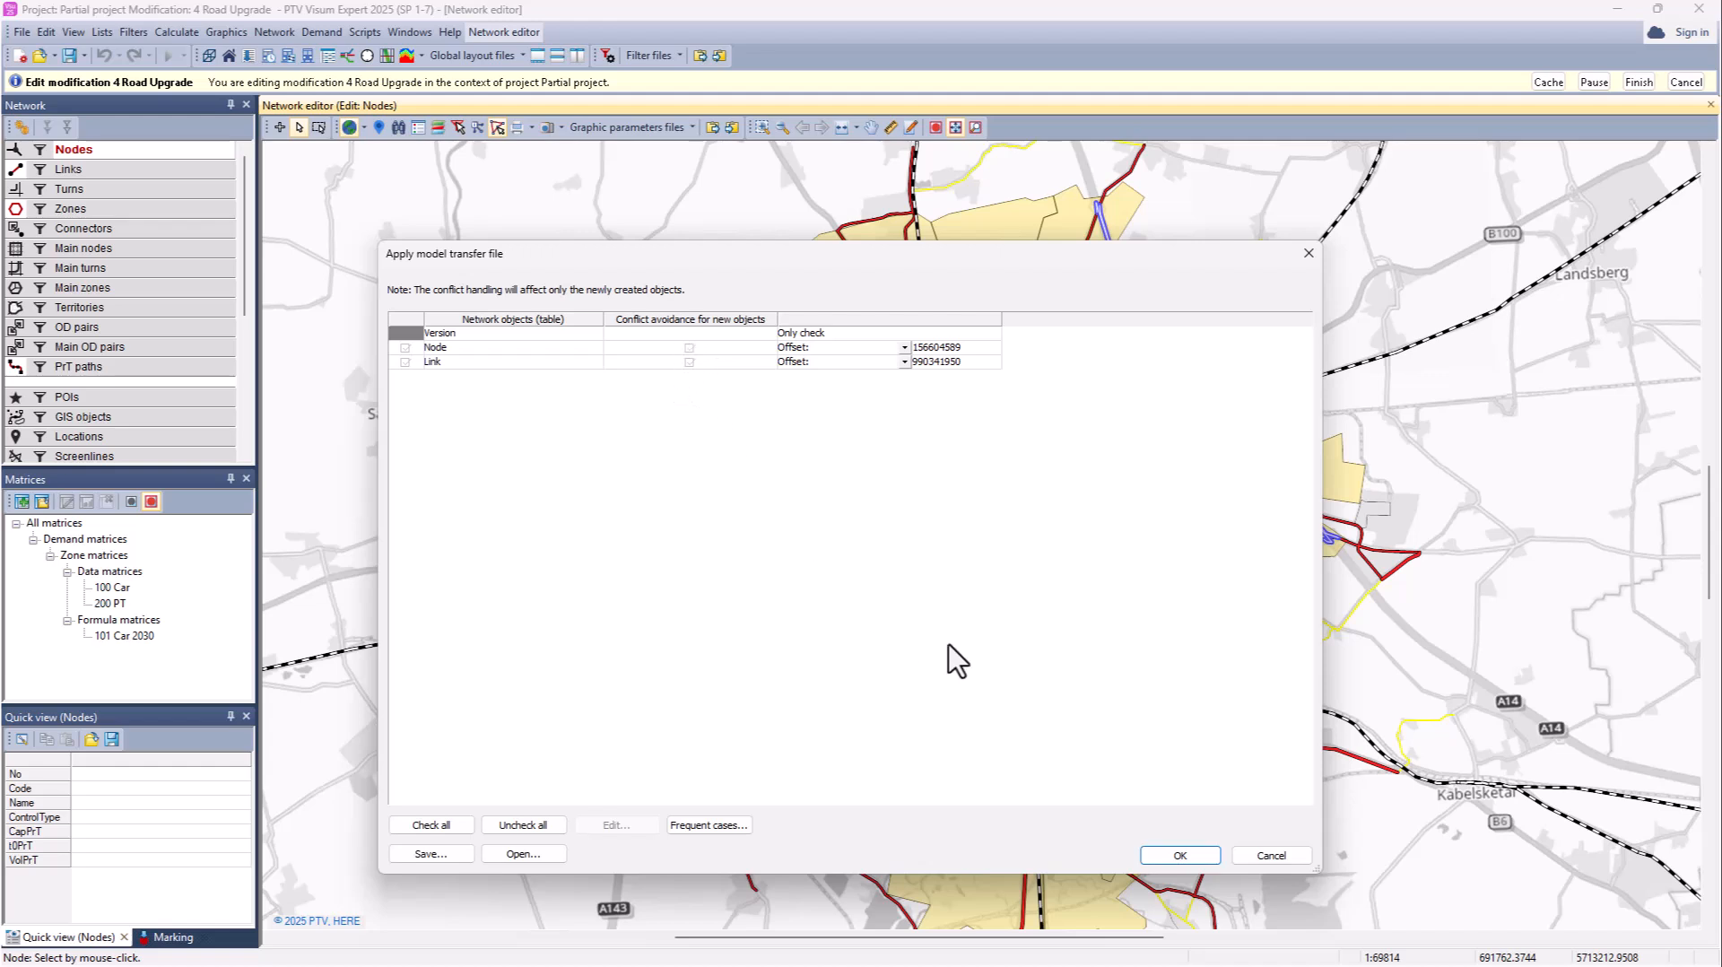
left_click(1166, 854)
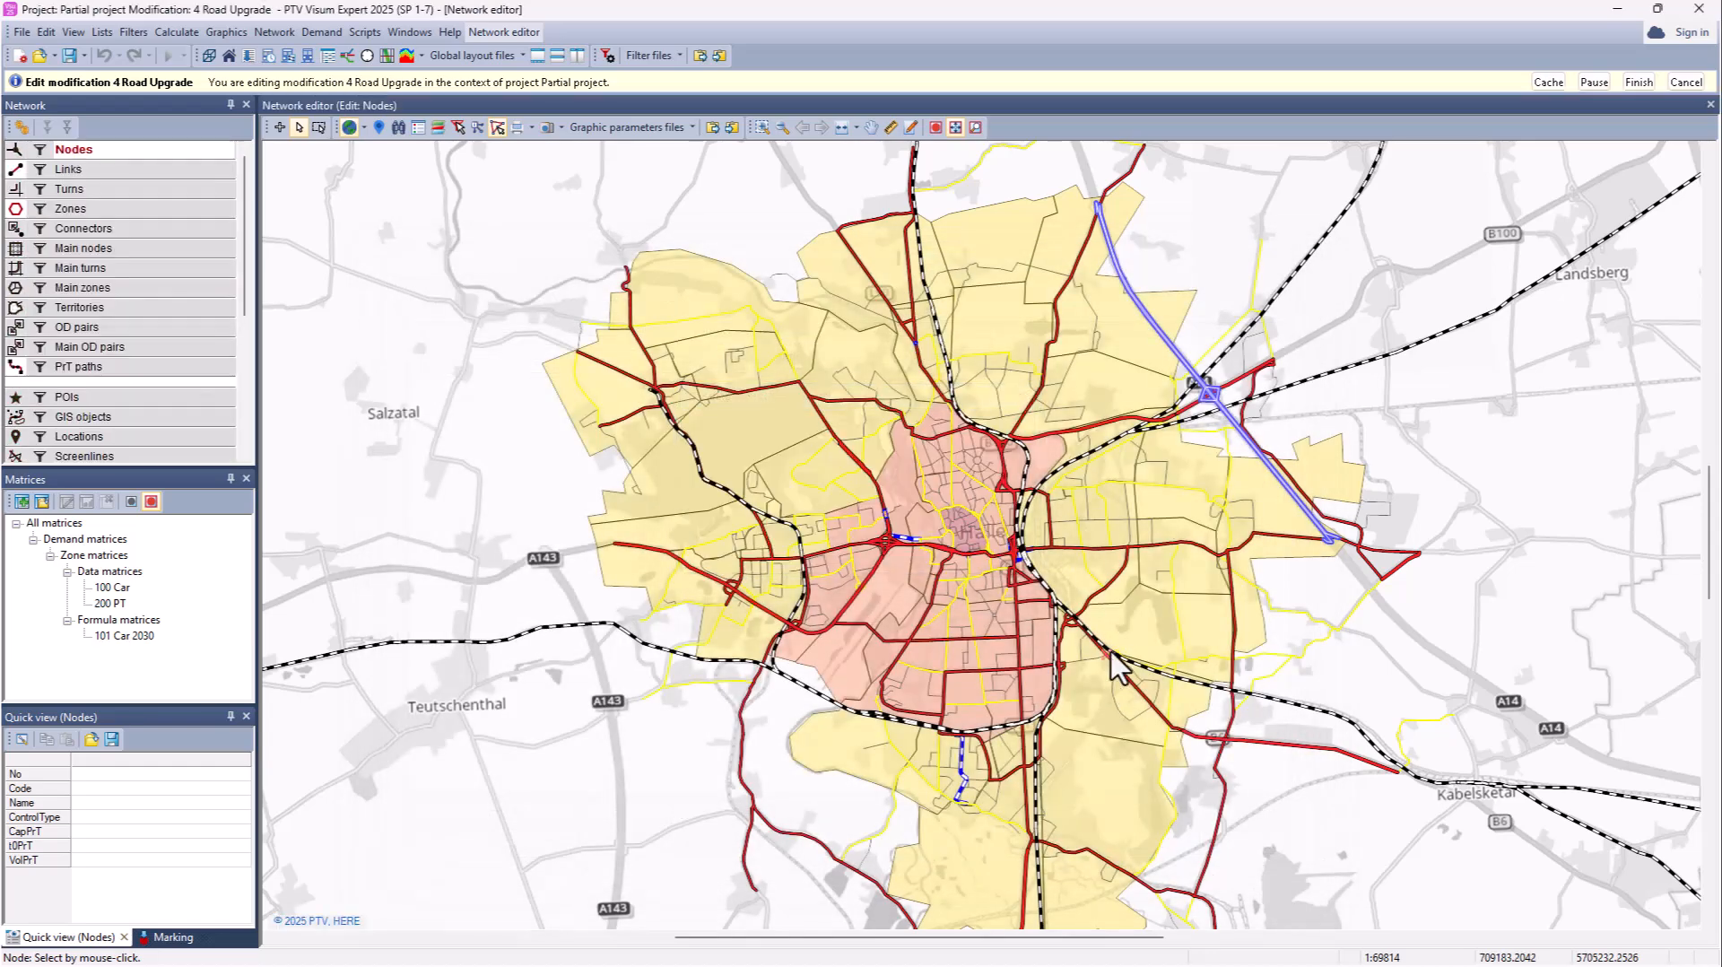
Step: Finish editing Road Upgrade and set its Year to 2030
left_click(1638, 82)
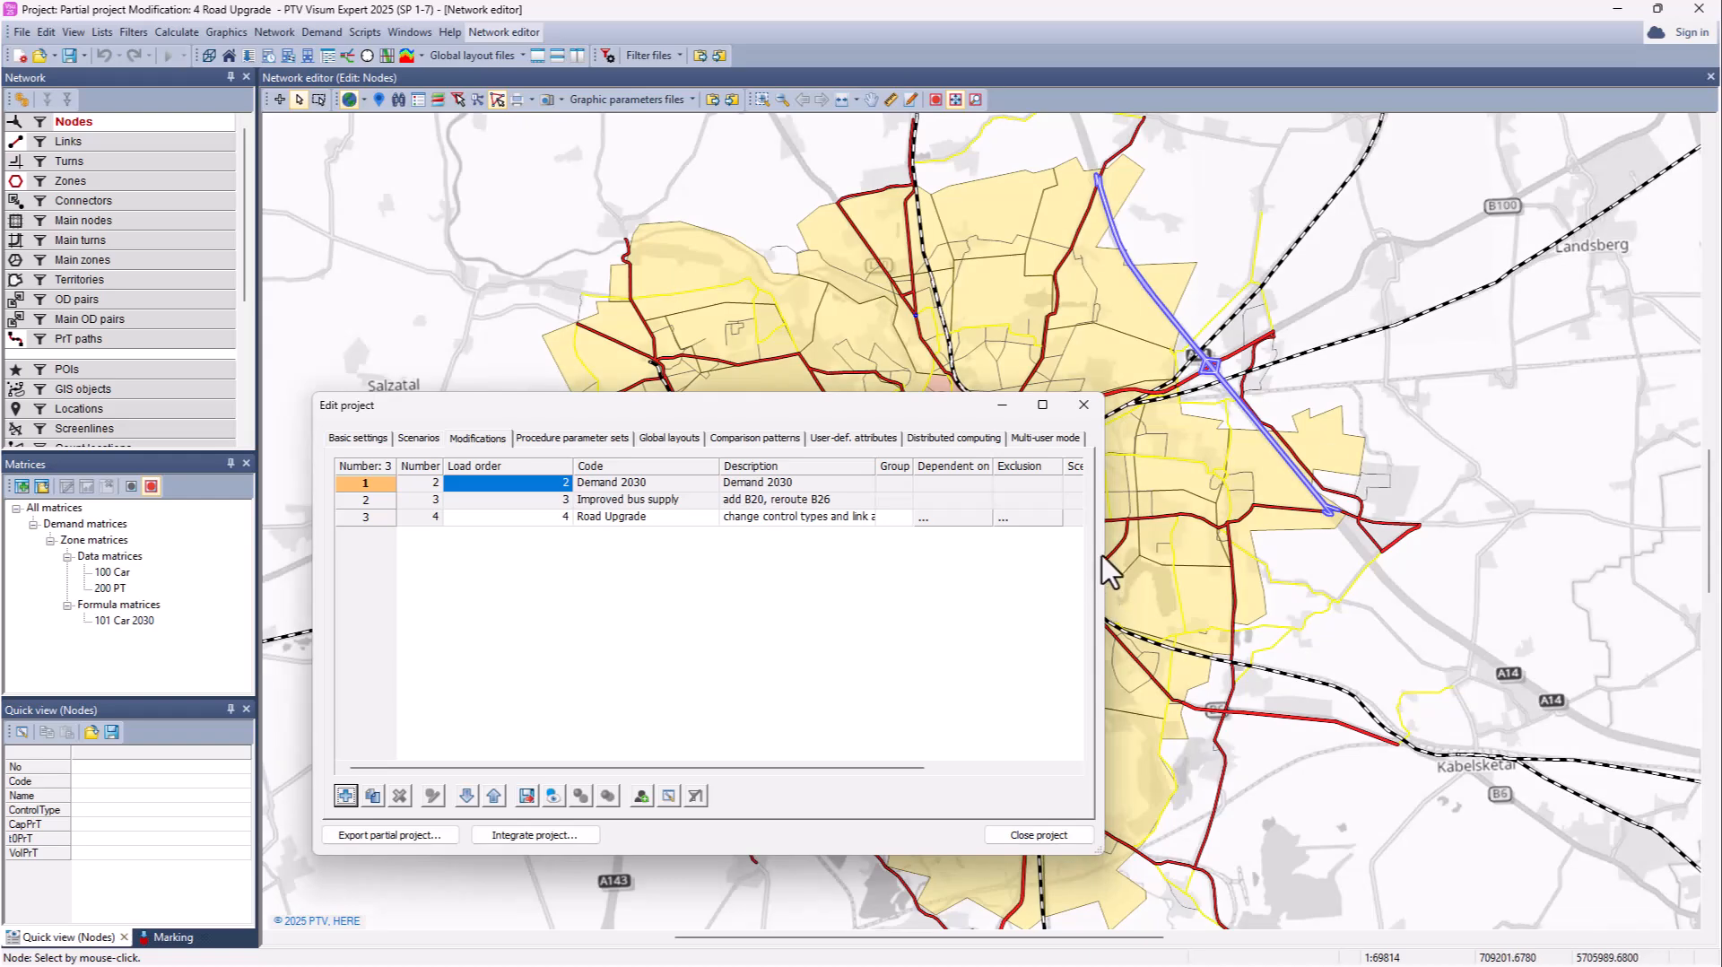
left_click_drag(1097, 556, 1456, 563)
left_click(1164, 517)
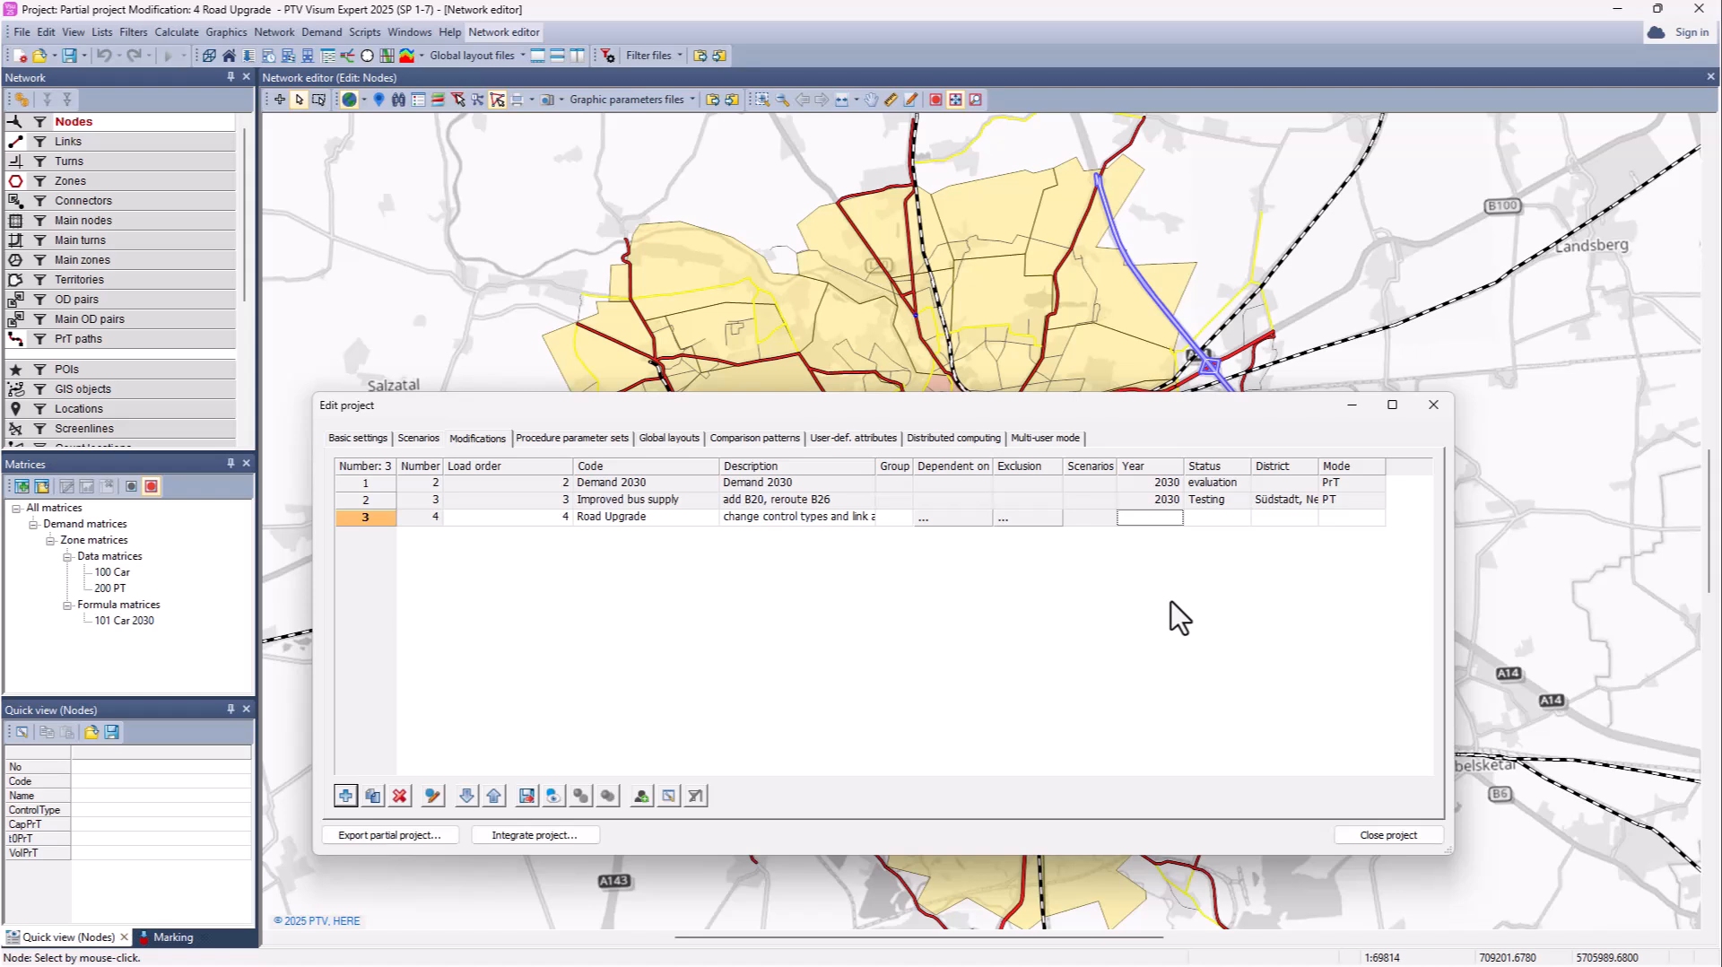
type("2030")
key("Return")
Step: Set Road Upgrade's Status to Testing, District to Südstadt and Mode to PrT
left_click(1230, 519)
type("Testing")
left_click(1269, 517)
type("Südstadt")
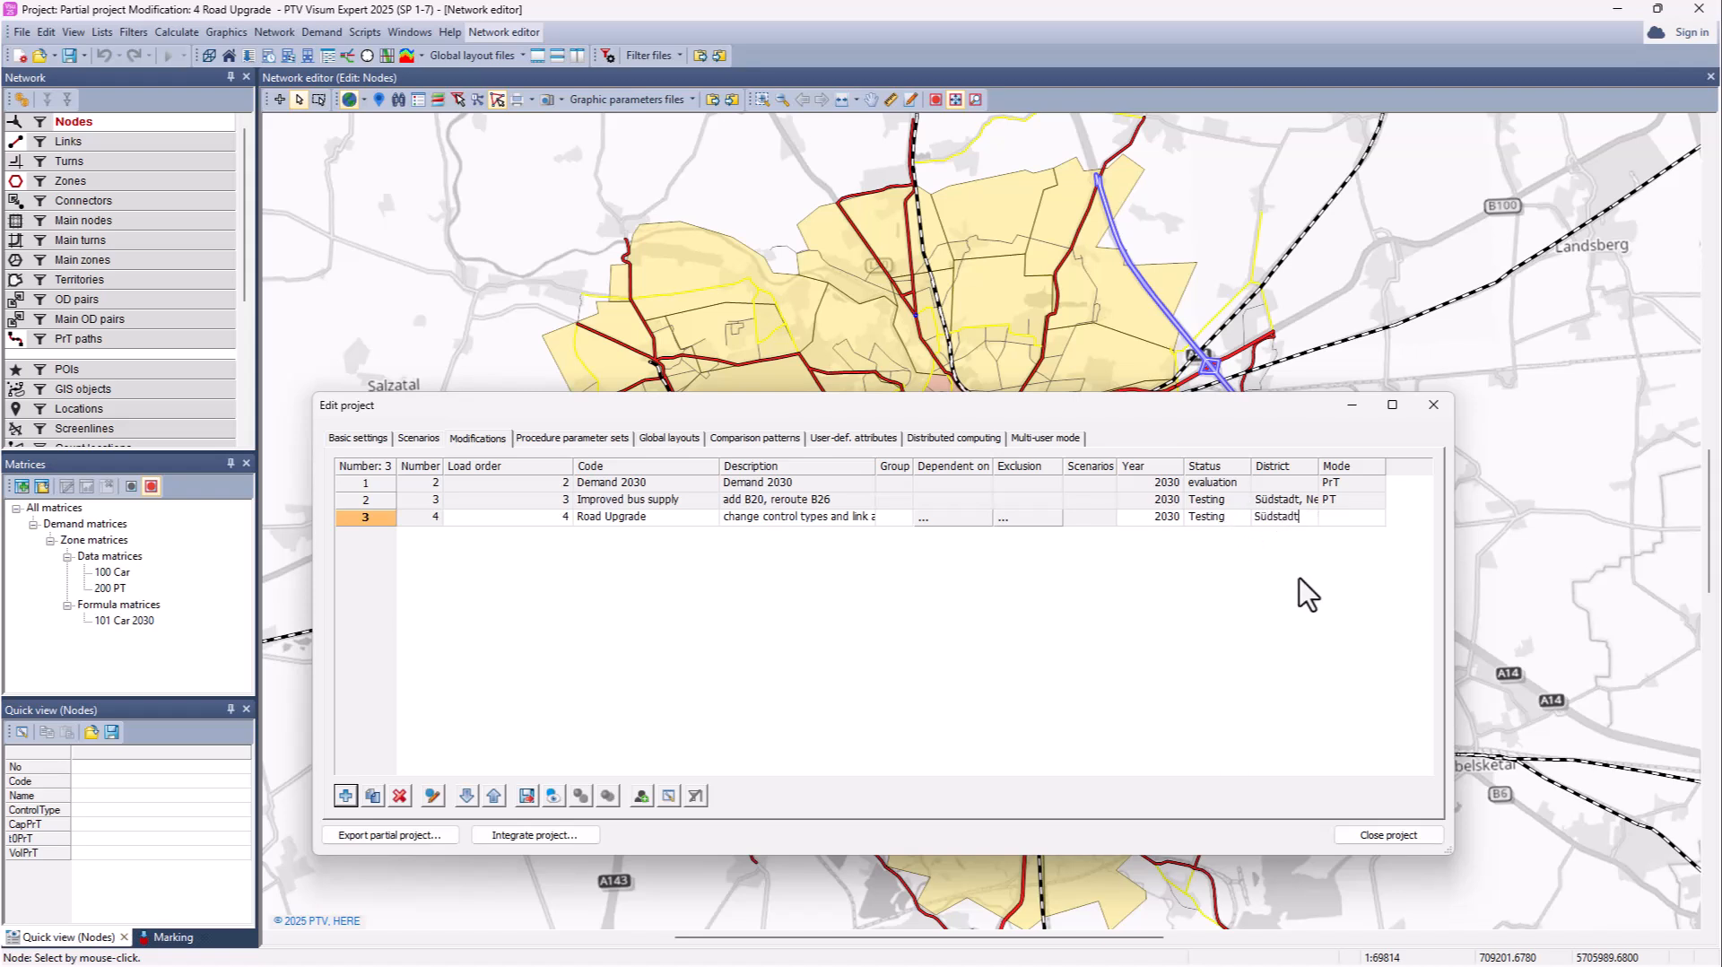
left_click(1342, 518)
type("PrT")
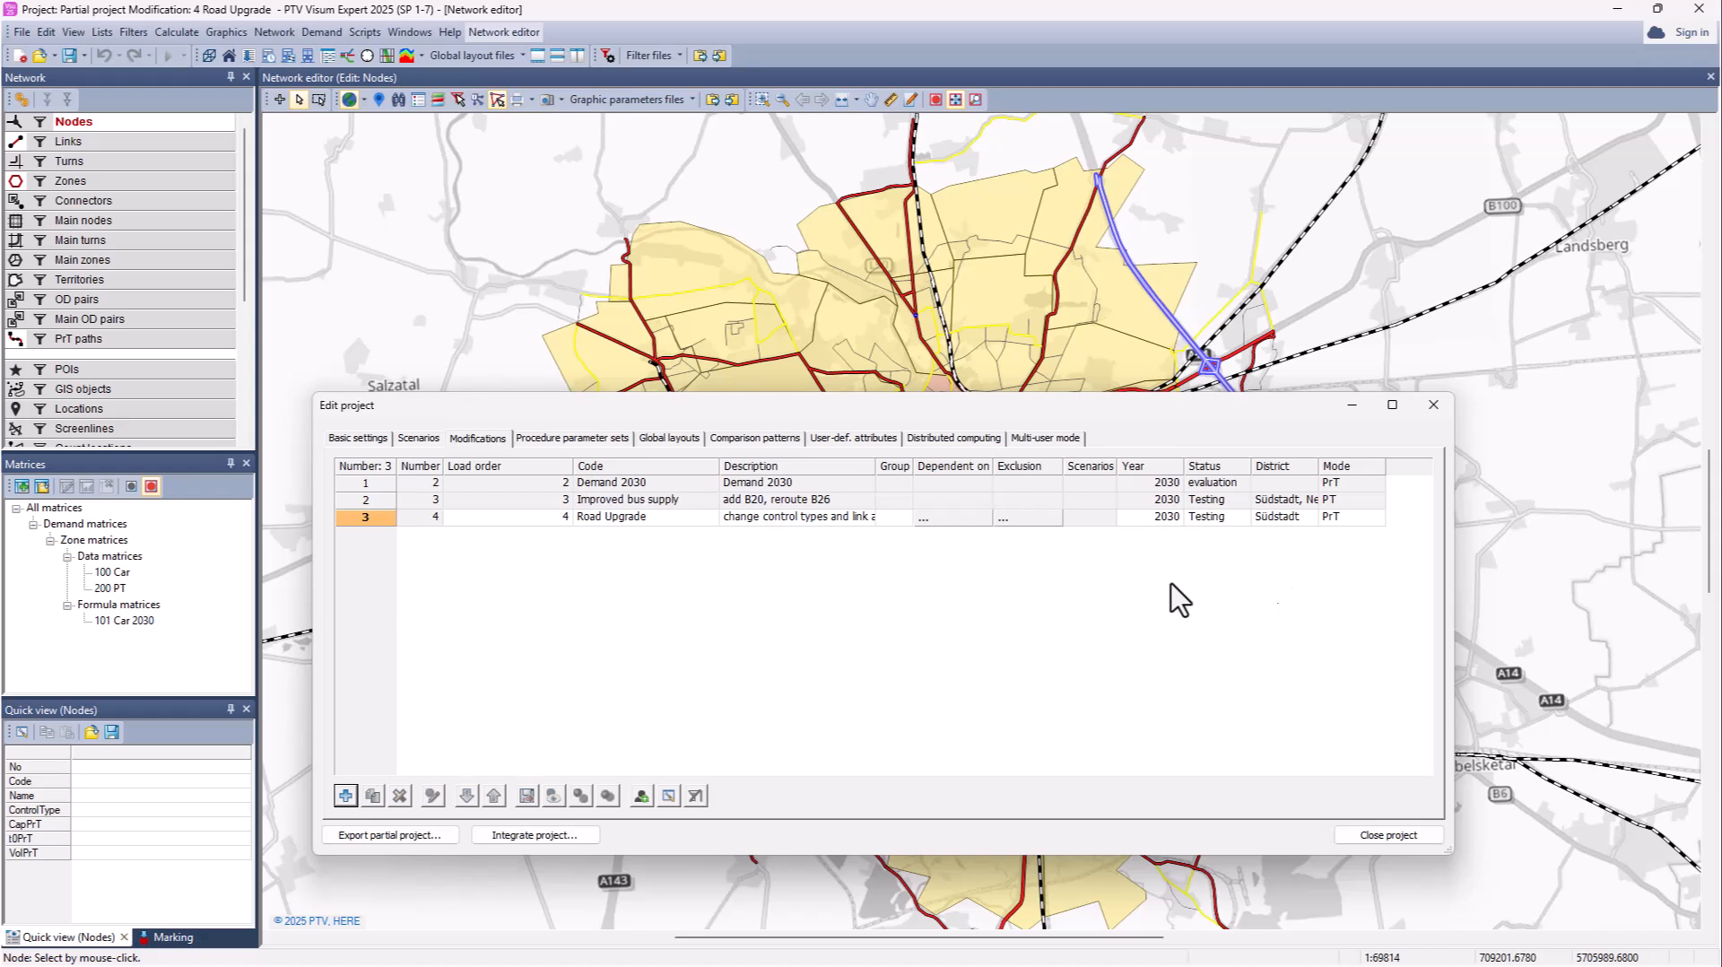
left_click_drag(912, 467, 964, 469)
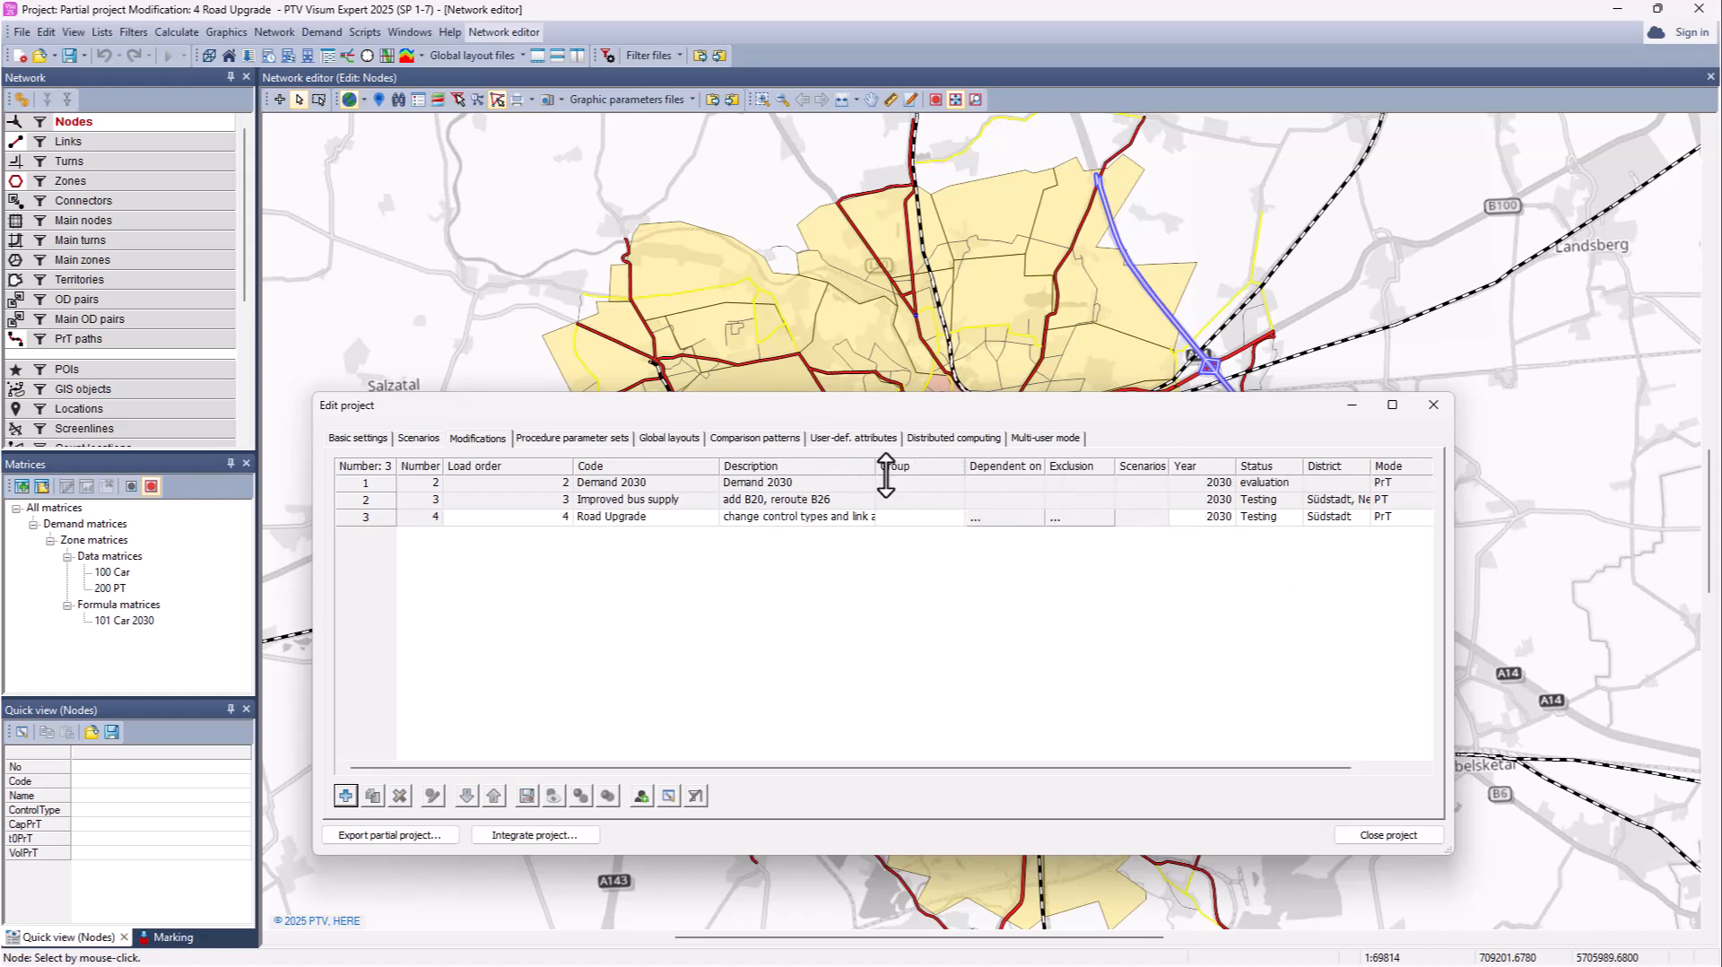
Step: Add scenario 3 'DoS PrT 2030' described 'Base + bridge + demand + road upgrade' using 2 PrT + PT Assignment
left_click(418, 437)
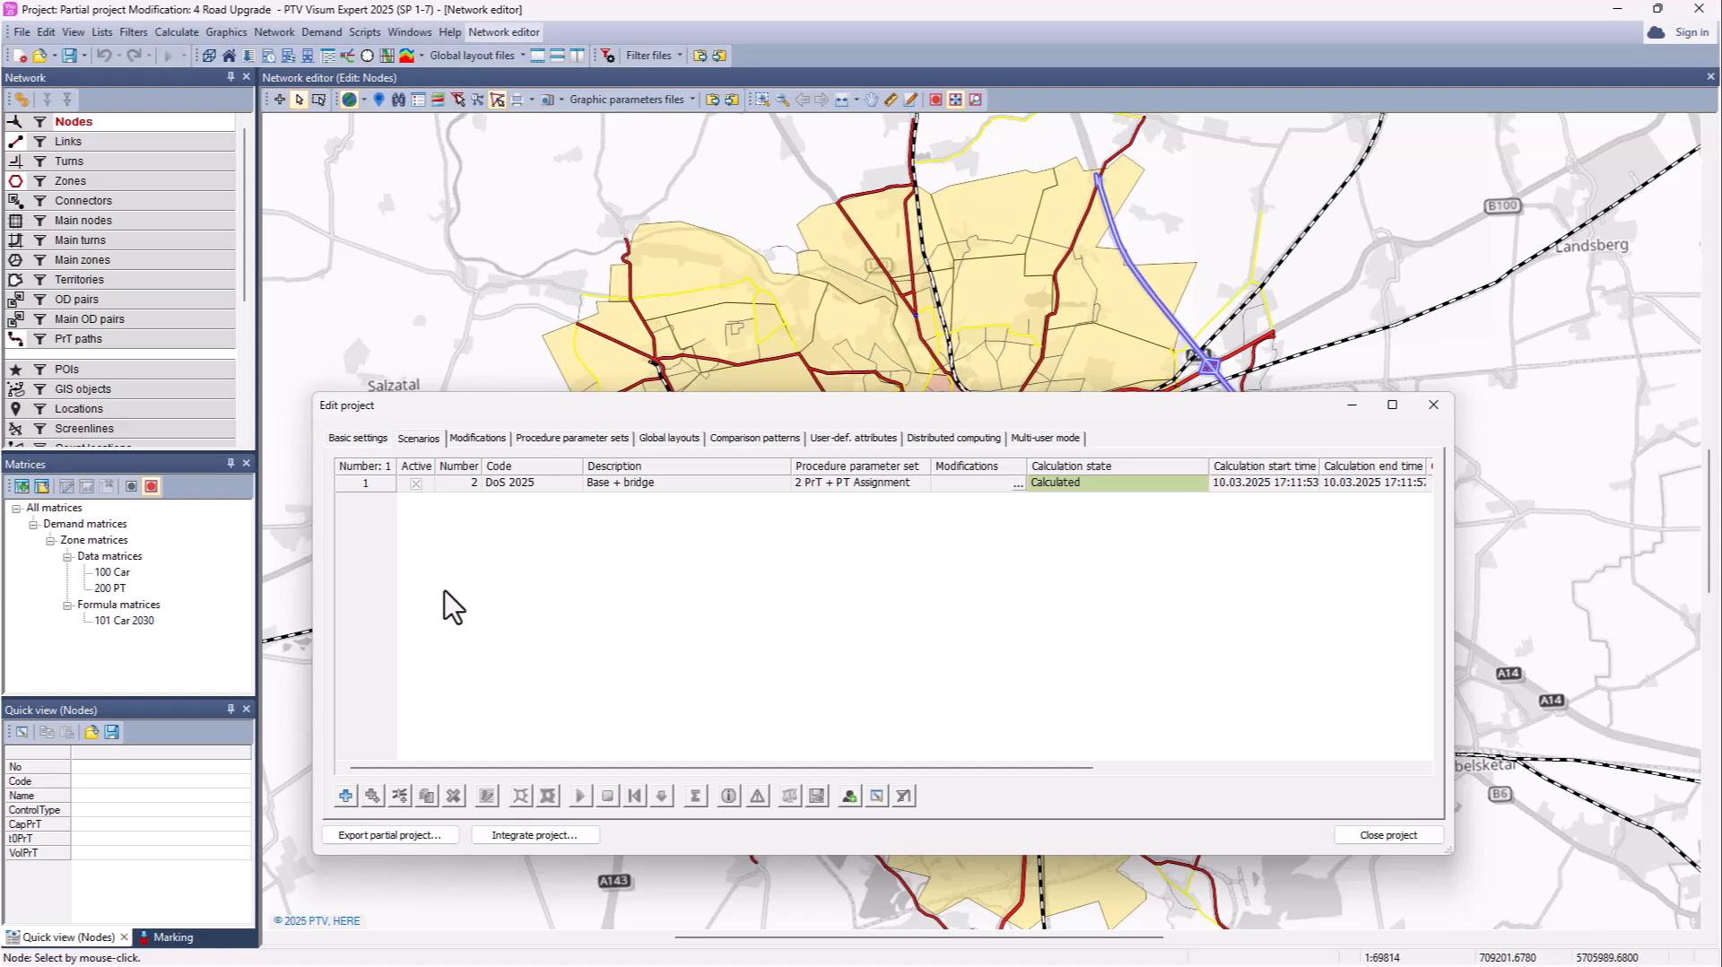
left_click(345, 796)
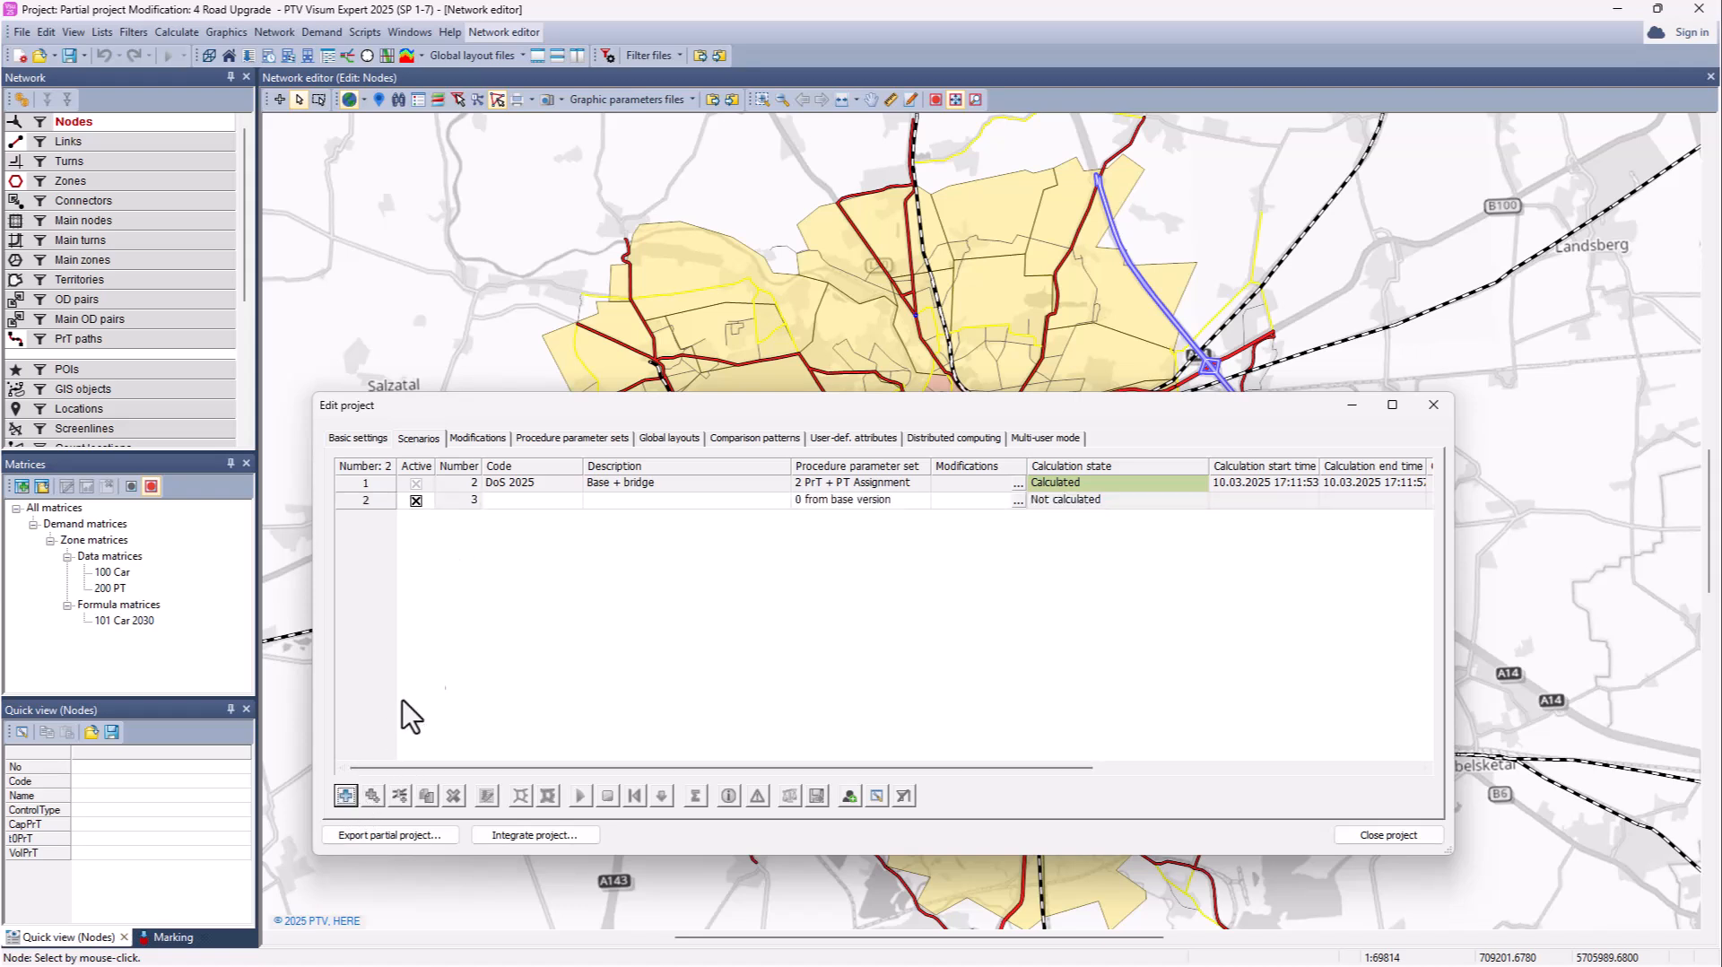
left_click(529, 500)
type("DoS ")
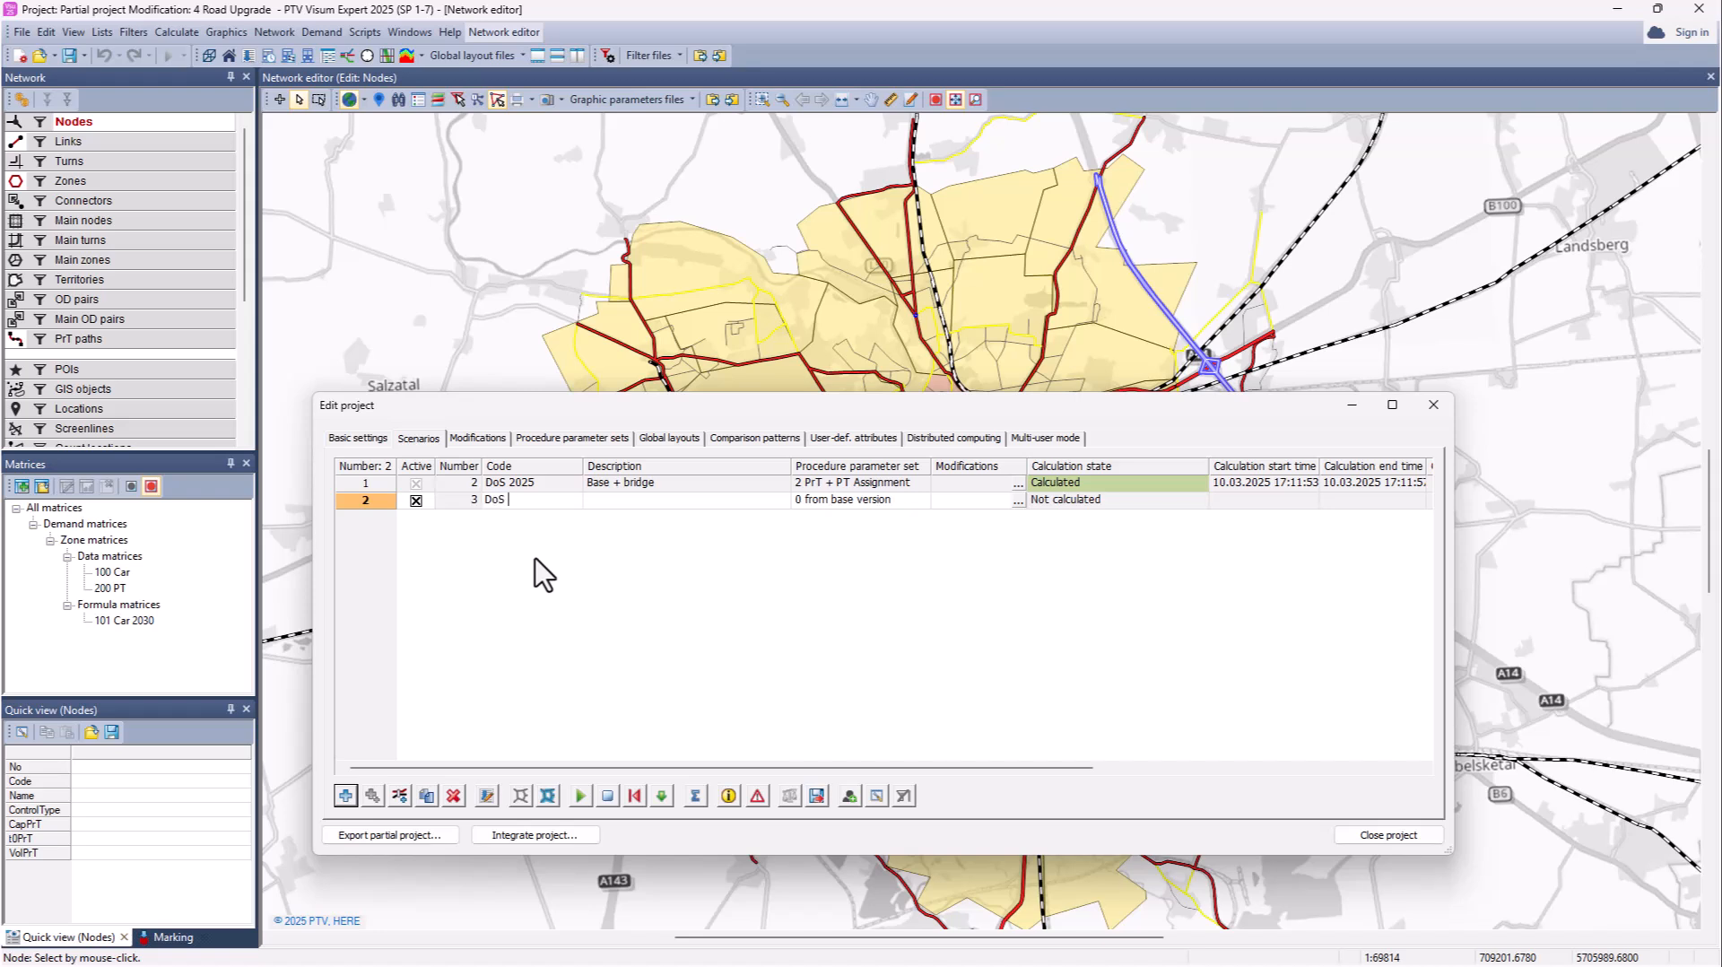
type("PrT 20230")
left_click(590, 500)
type("Base + bridge + demand + road ")
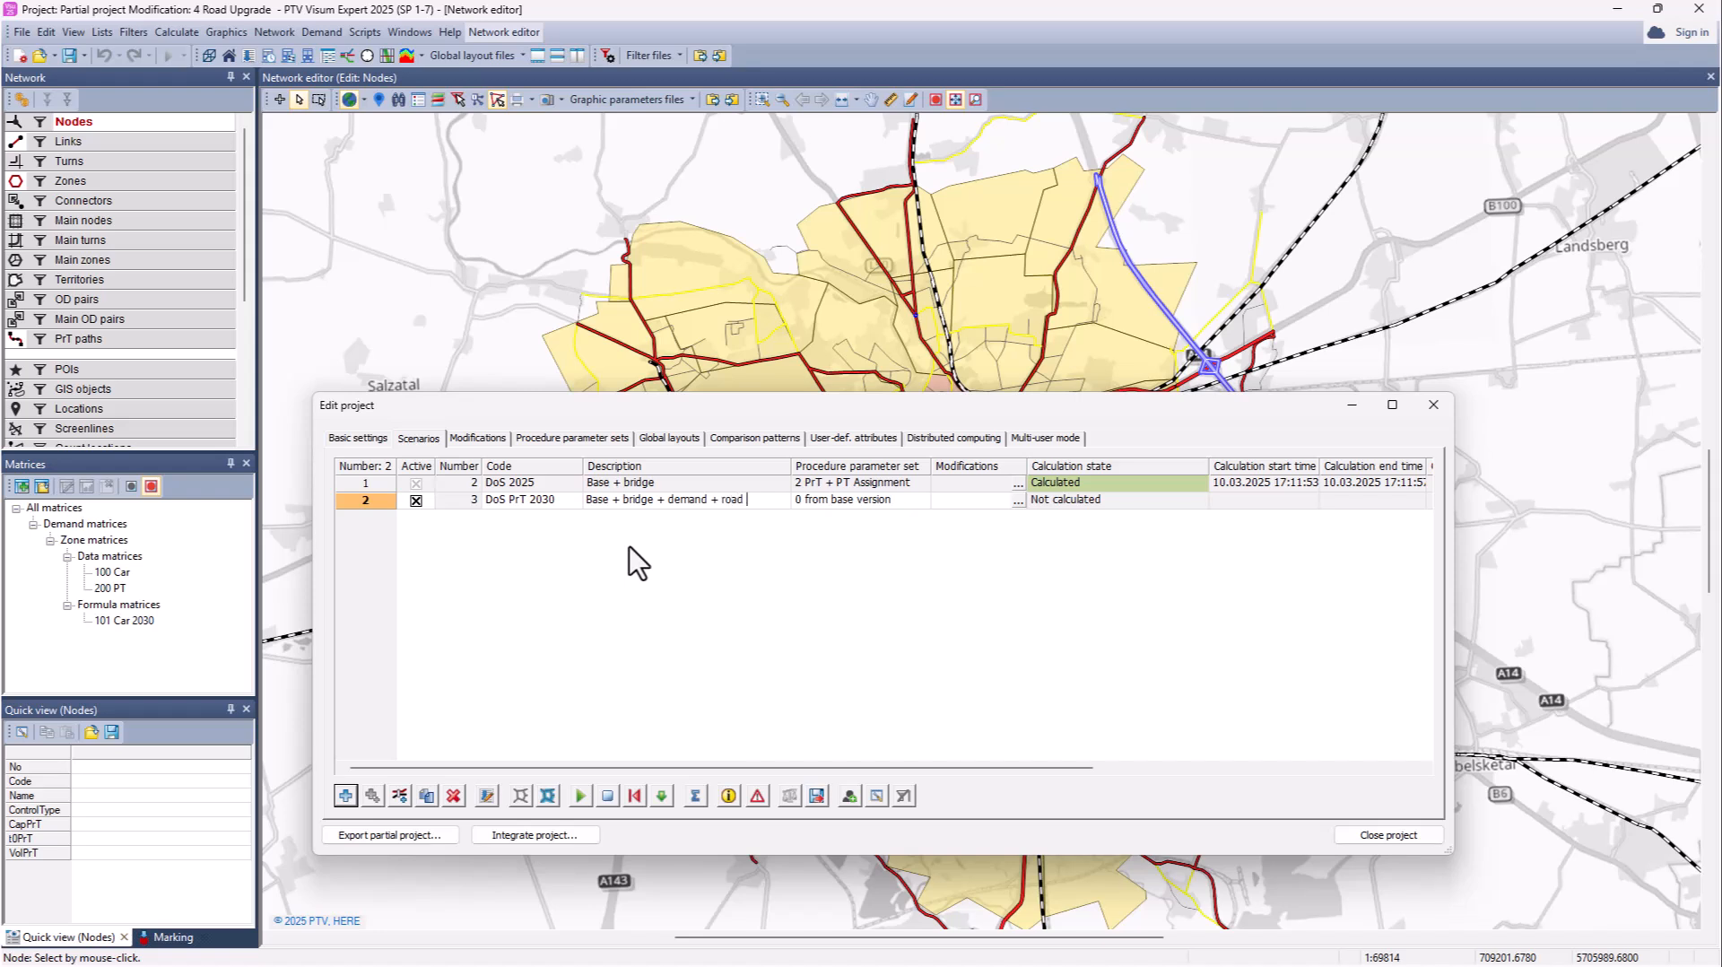
type("upgrade")
left_click(921, 500)
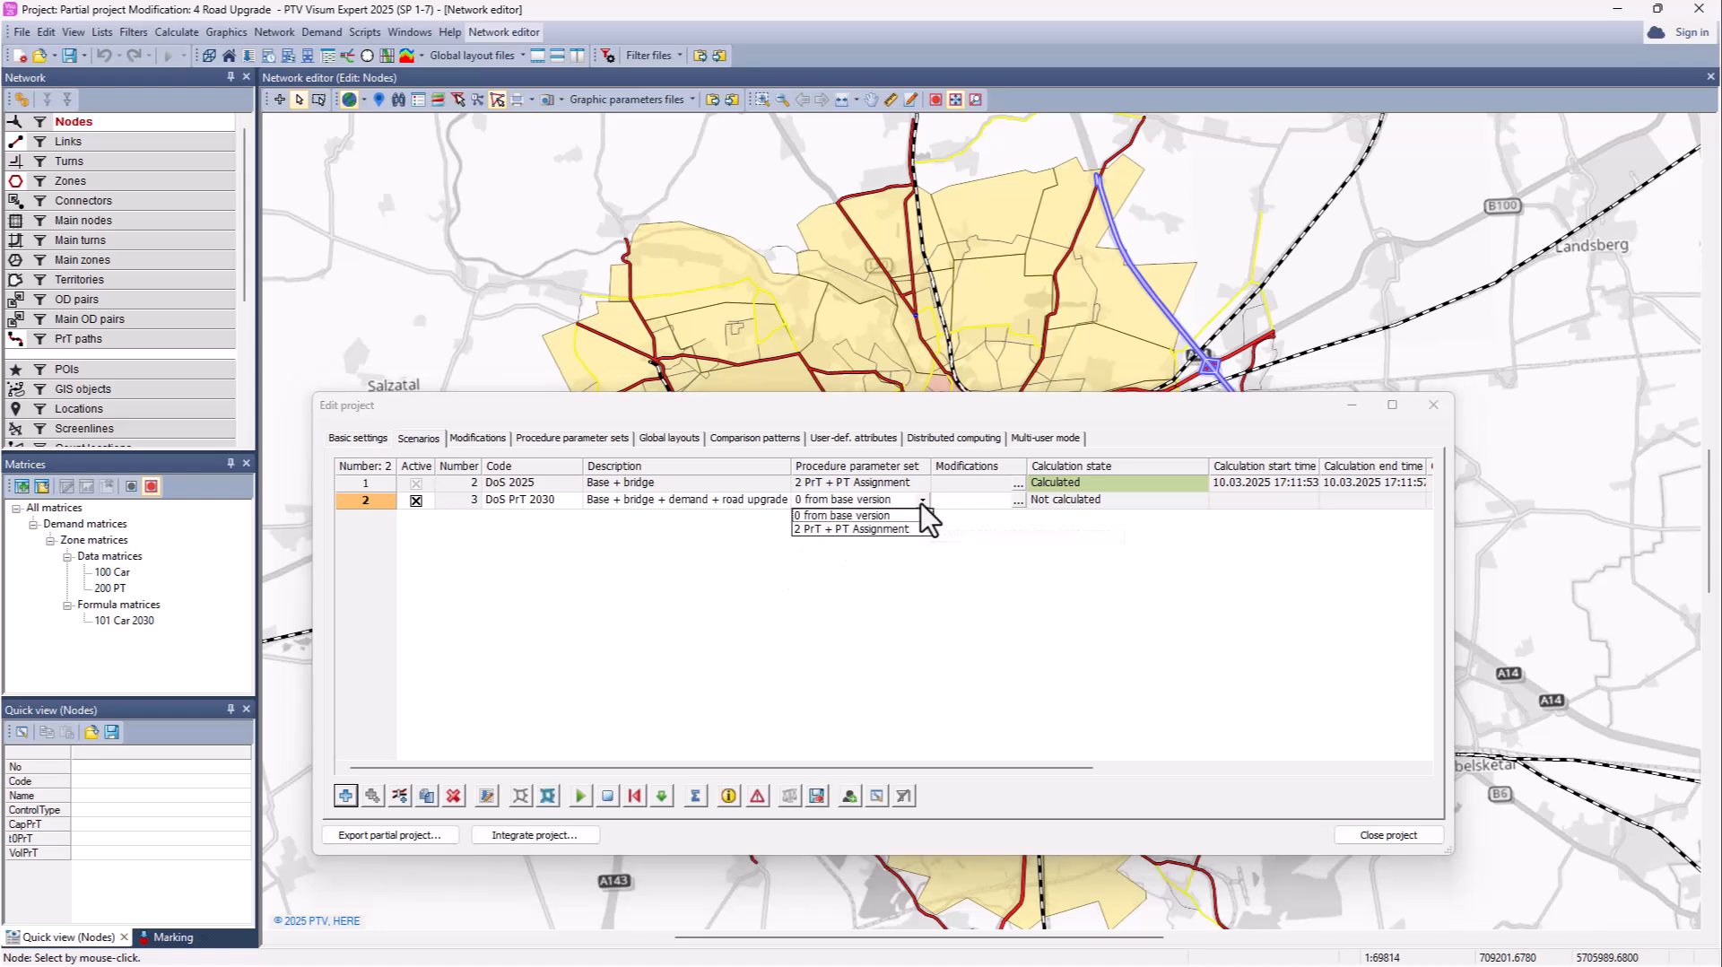
left_click(897, 550)
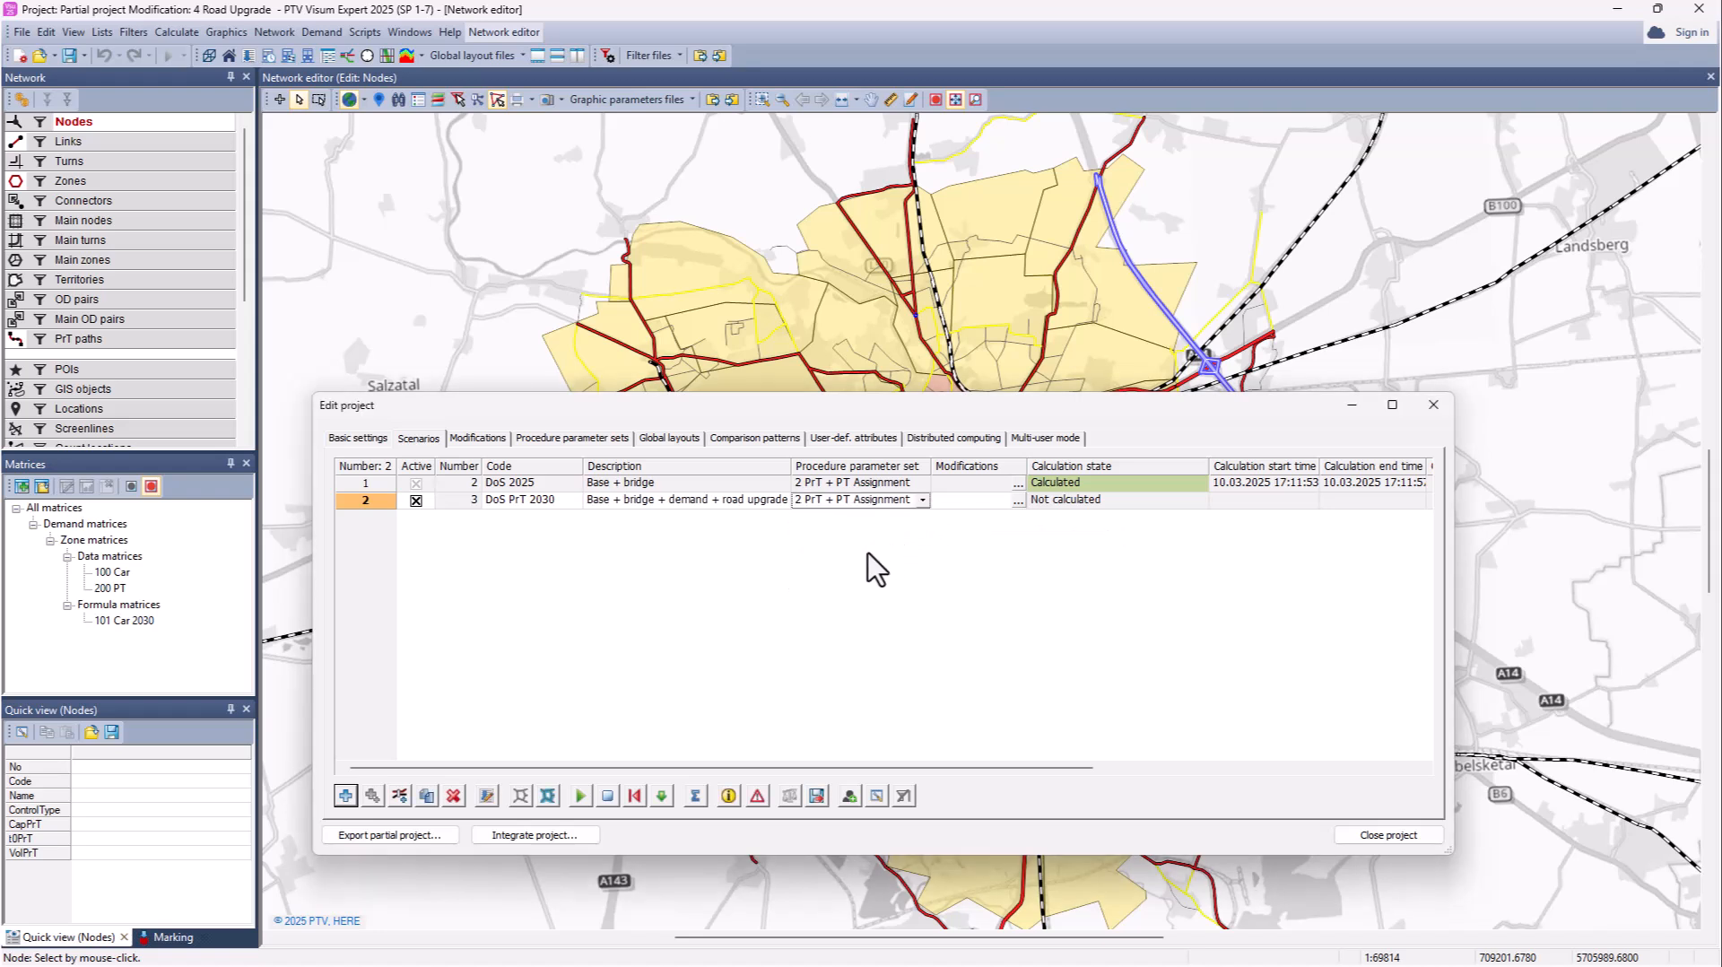
Step: Assign modifications Demand 2030 and Road Upgrade (2,4) to scenario 3
left_click(1018, 500)
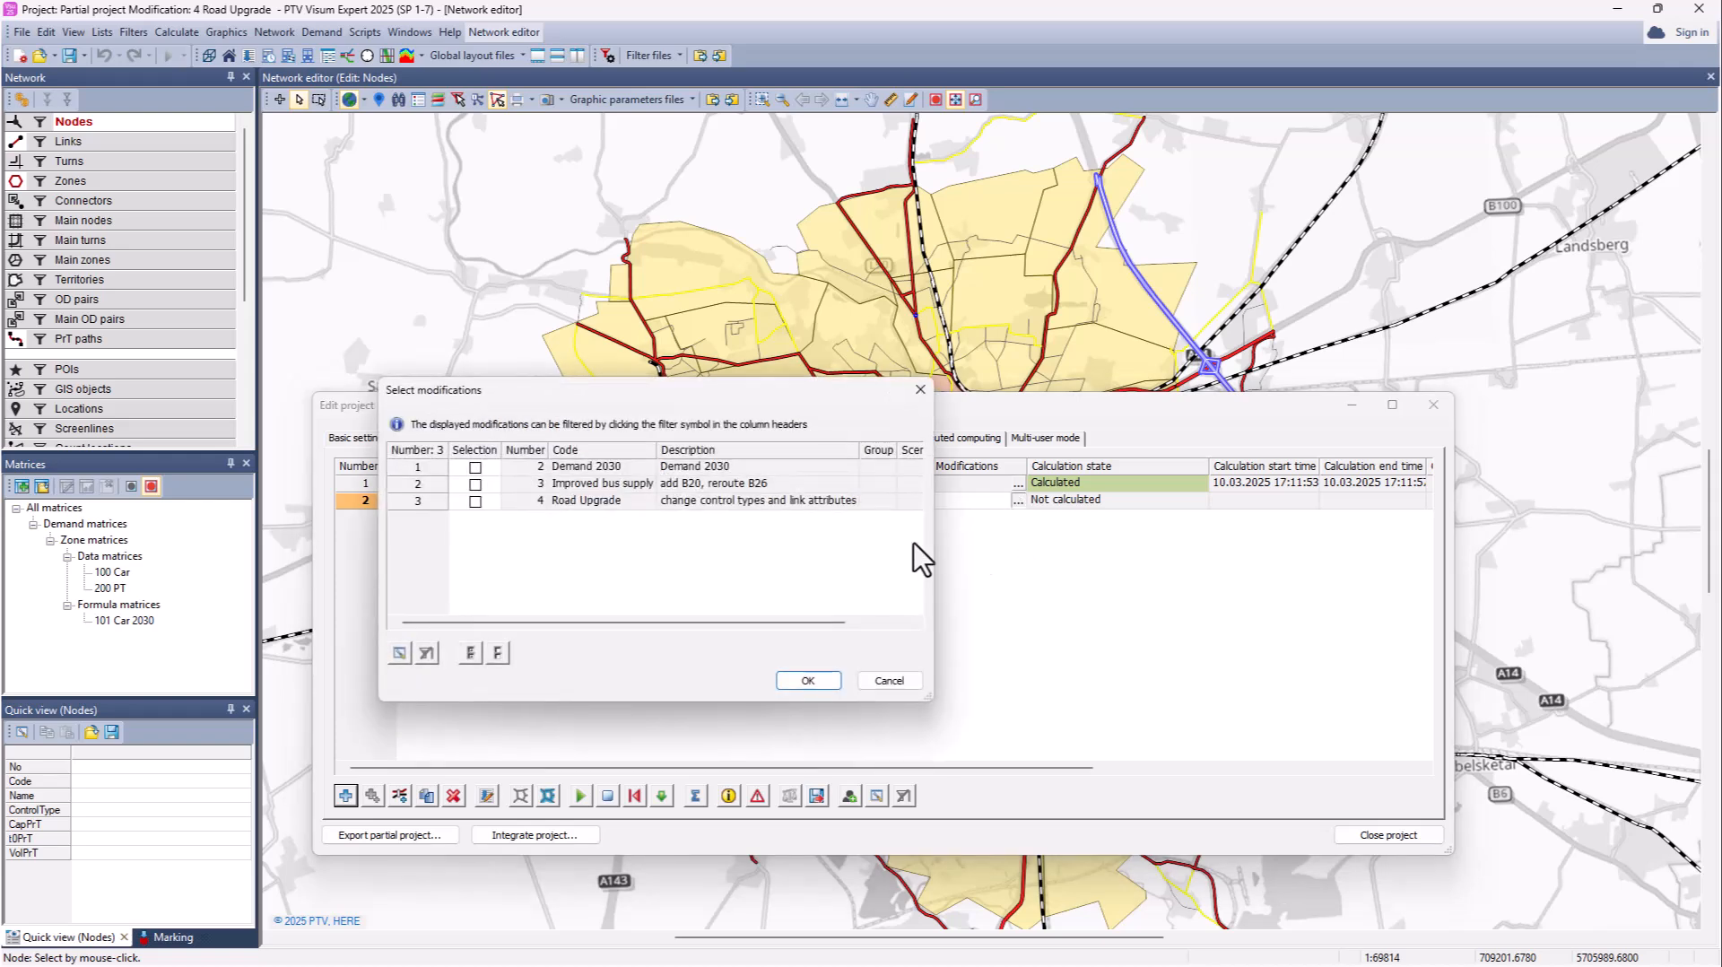
left_click_drag(746, 441, 883, 470)
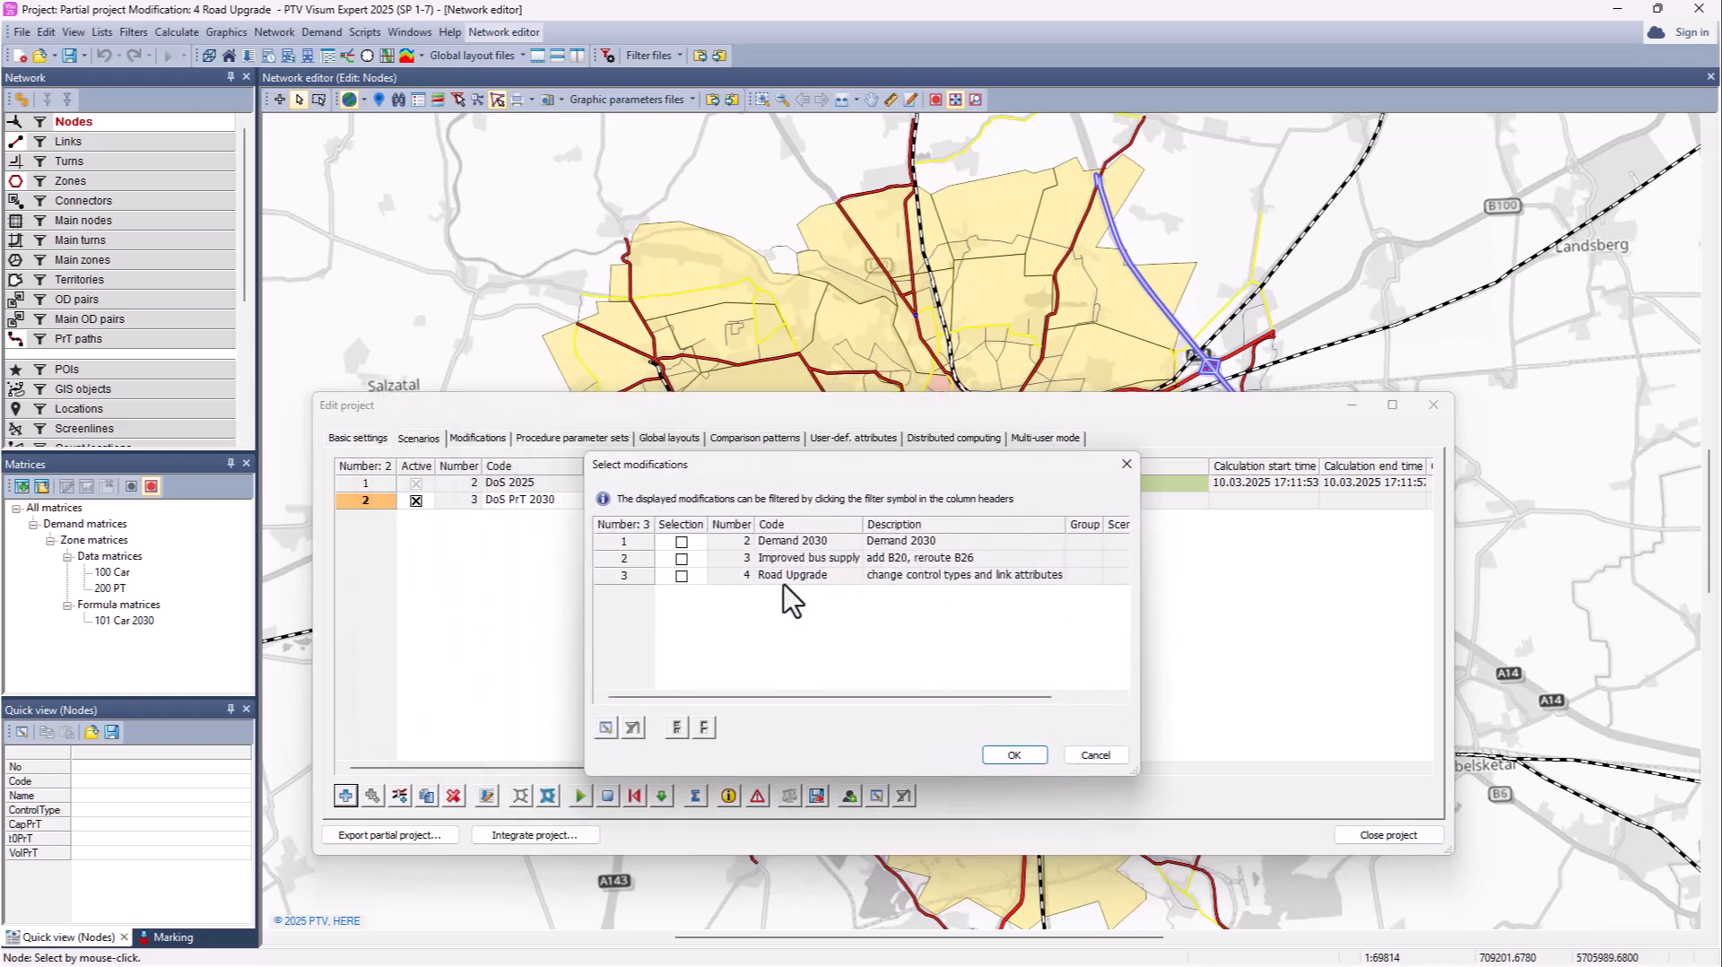
left_click(681, 542)
left_click(682, 576)
left_click(1015, 755)
left_click_drag(1032, 405, 1030, 330)
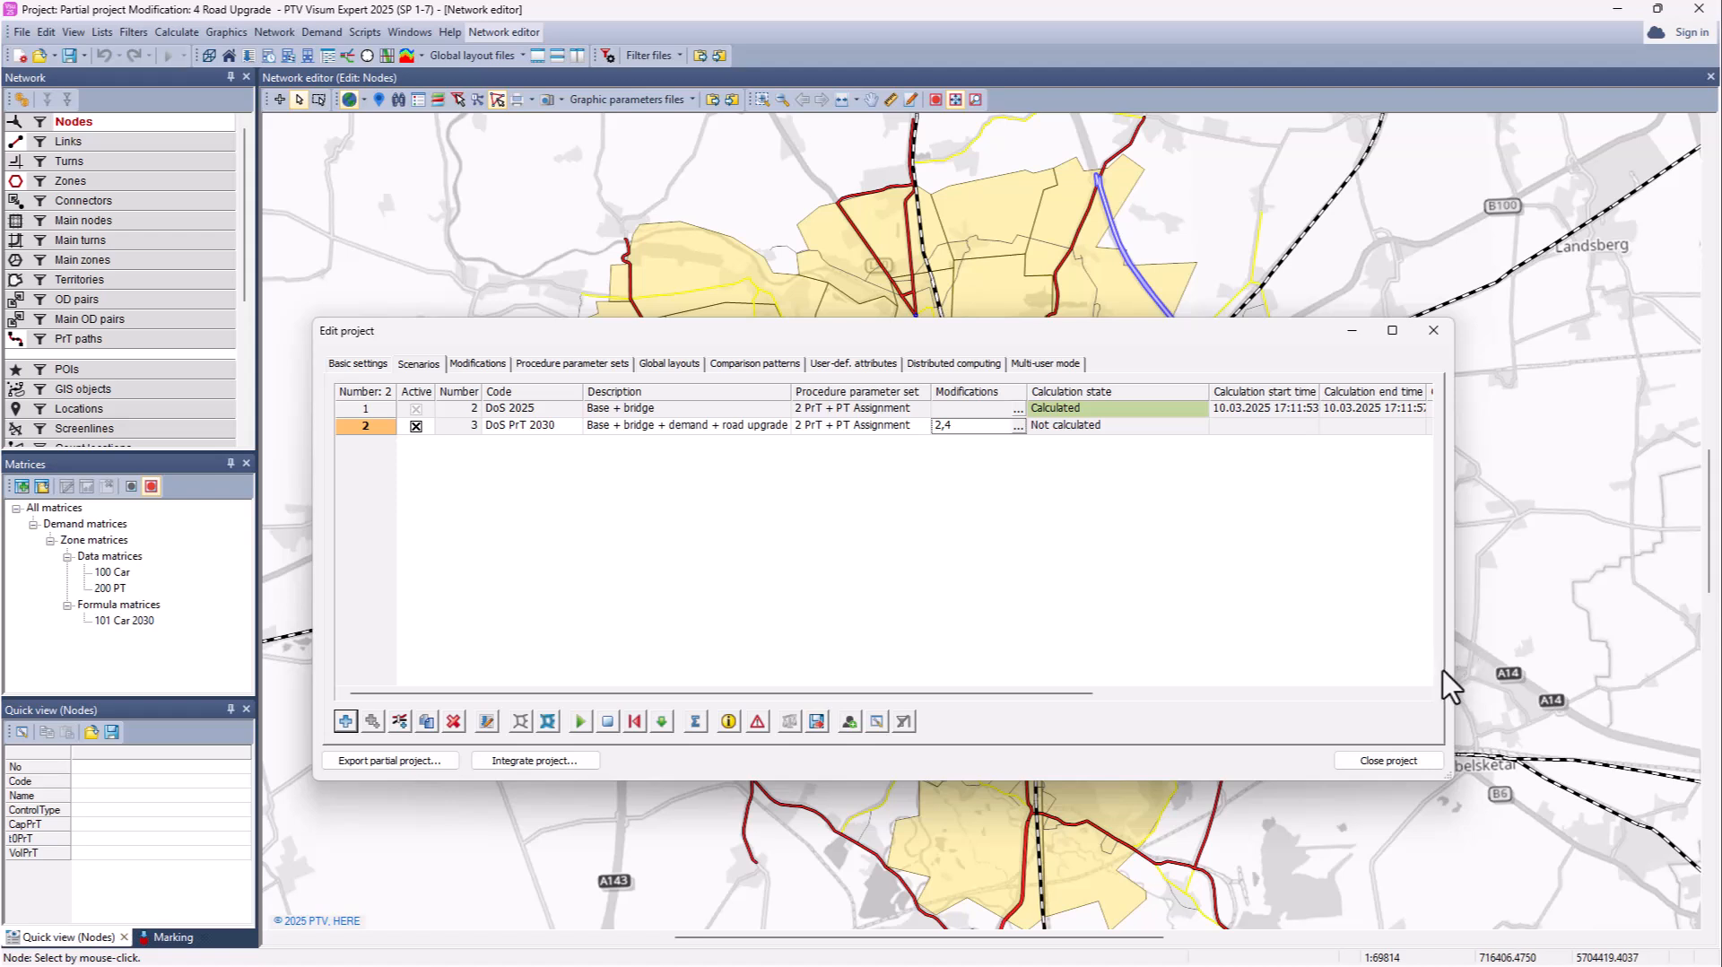
left_click_drag(1213, 395, 1168, 392)
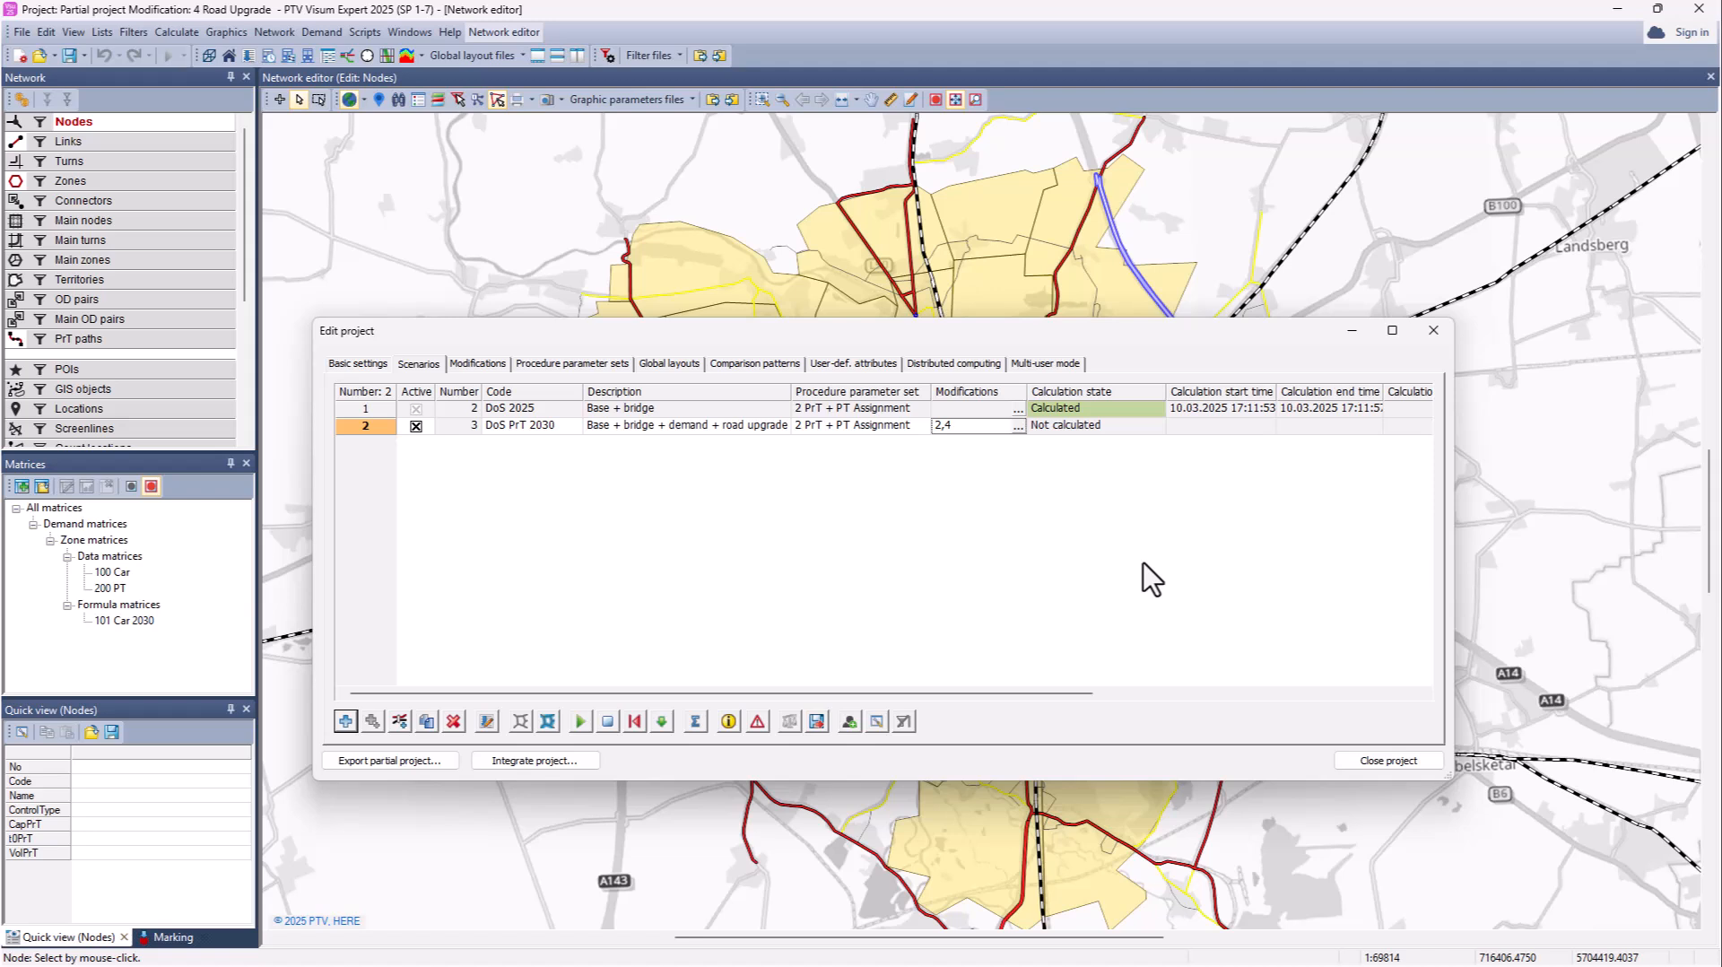
Step: Close the current project and reopen the main Scenariomanagemnent .vpdbx project via Scenario management
left_click(1377, 762)
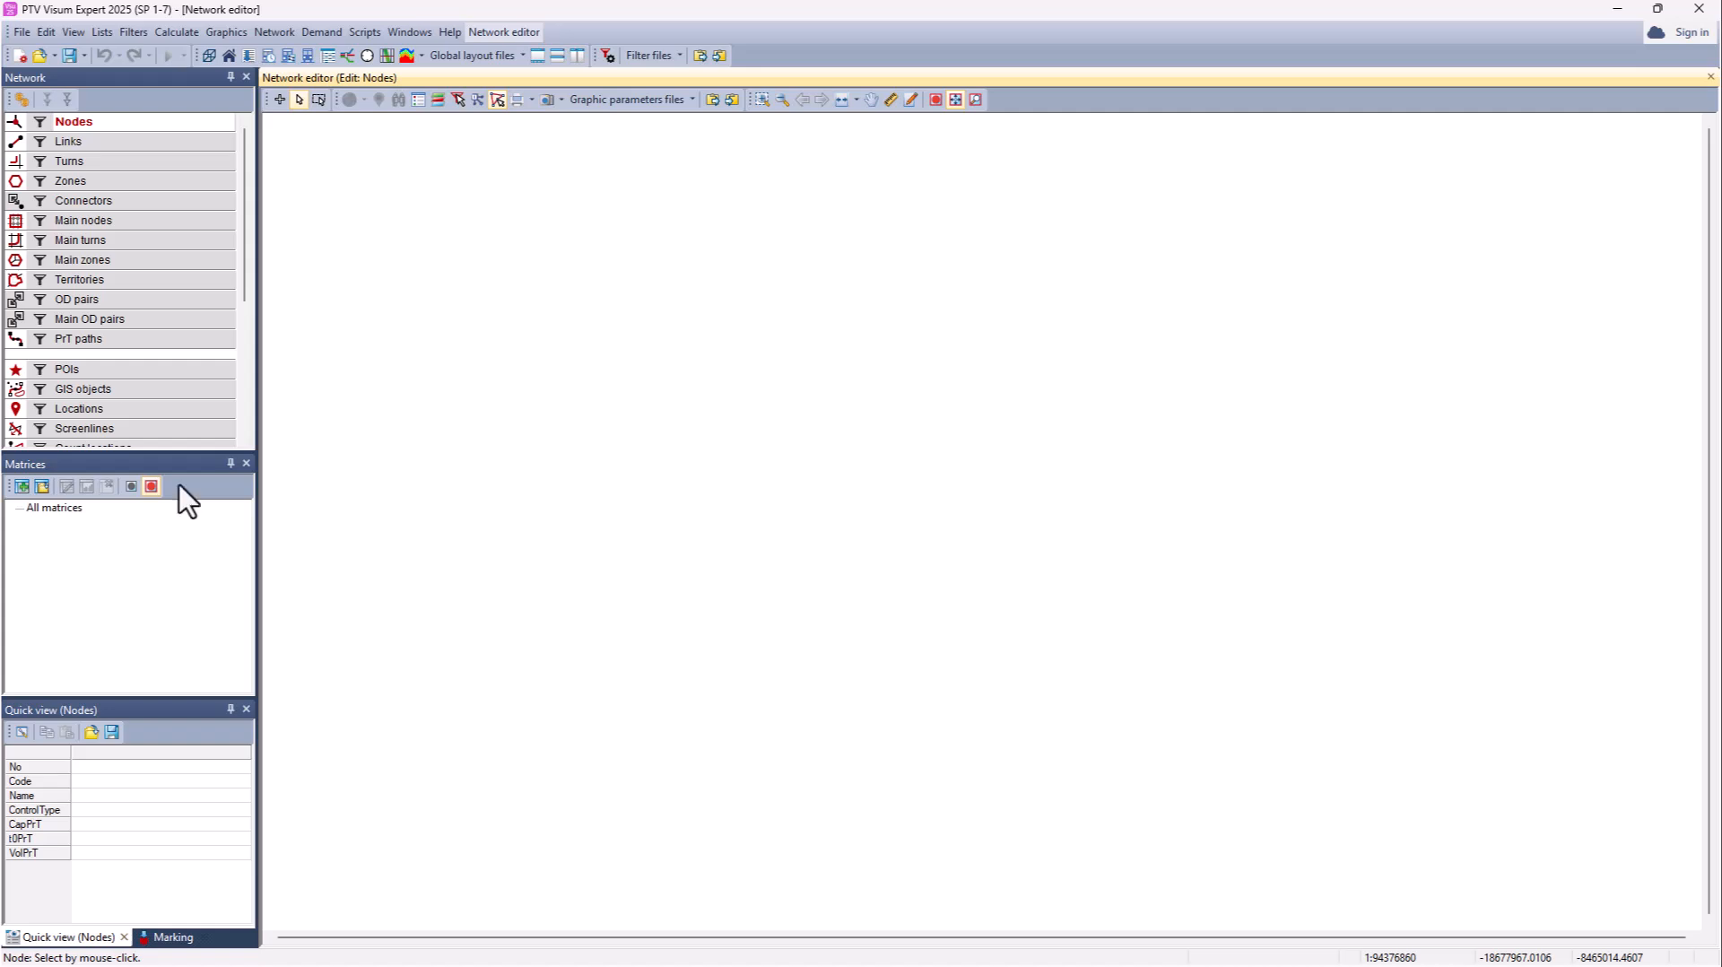
left_click(21, 31)
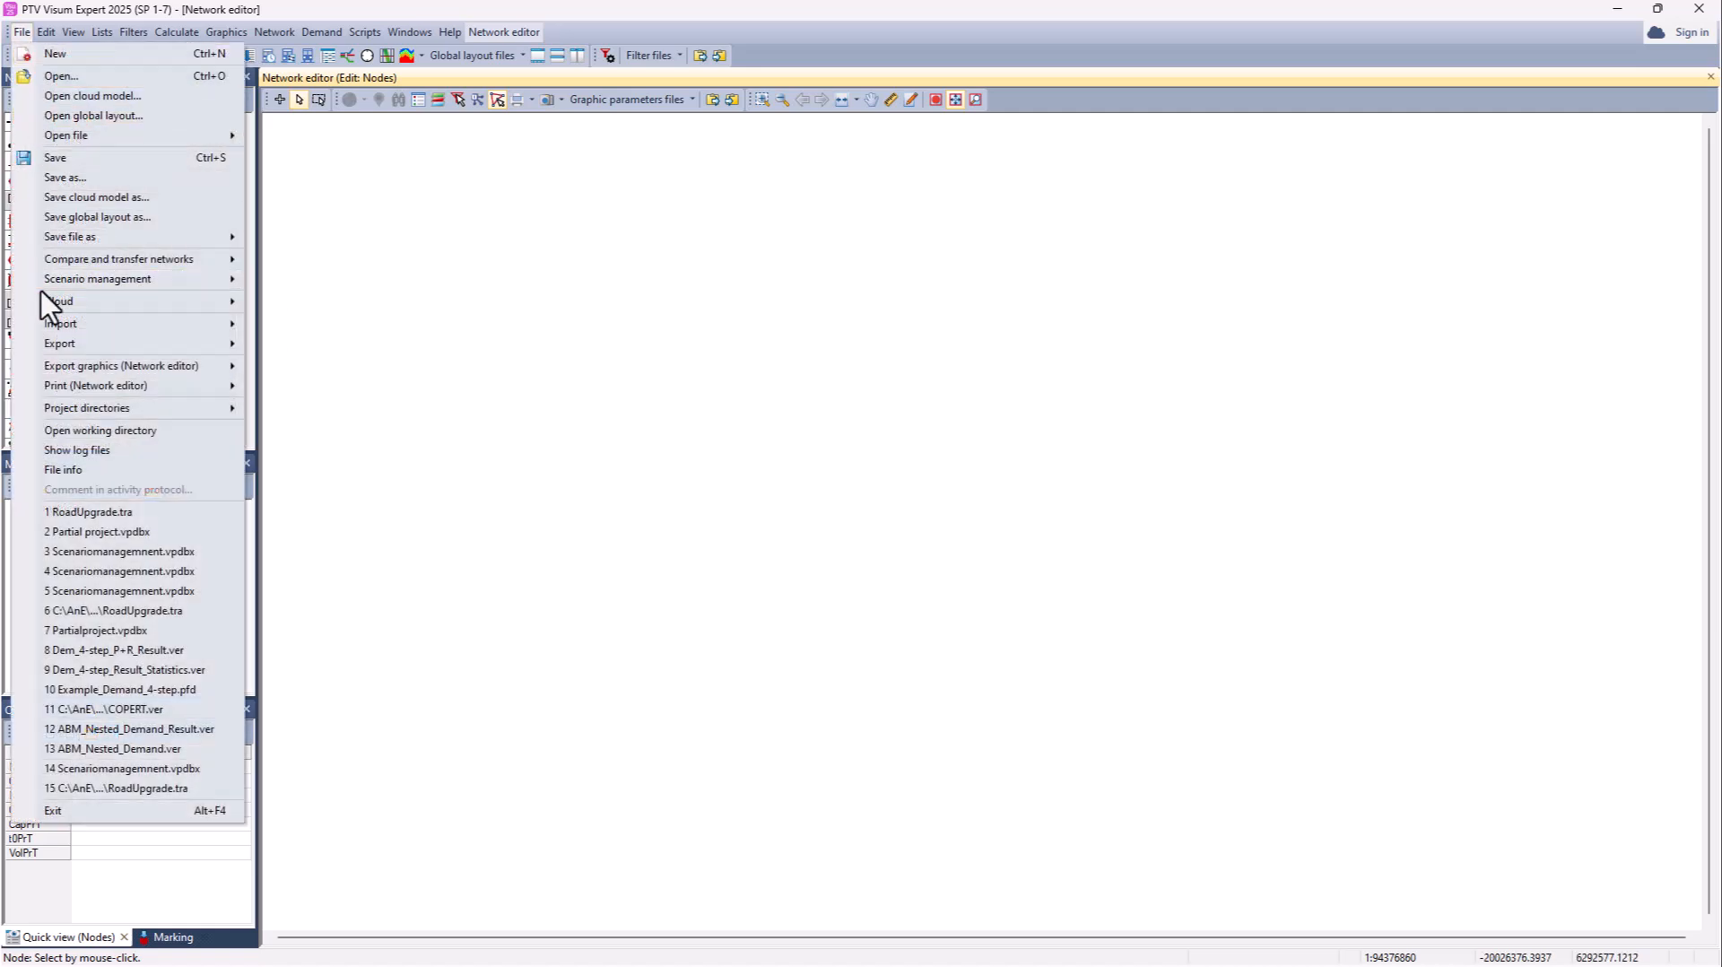
mouse_move(71, 281)
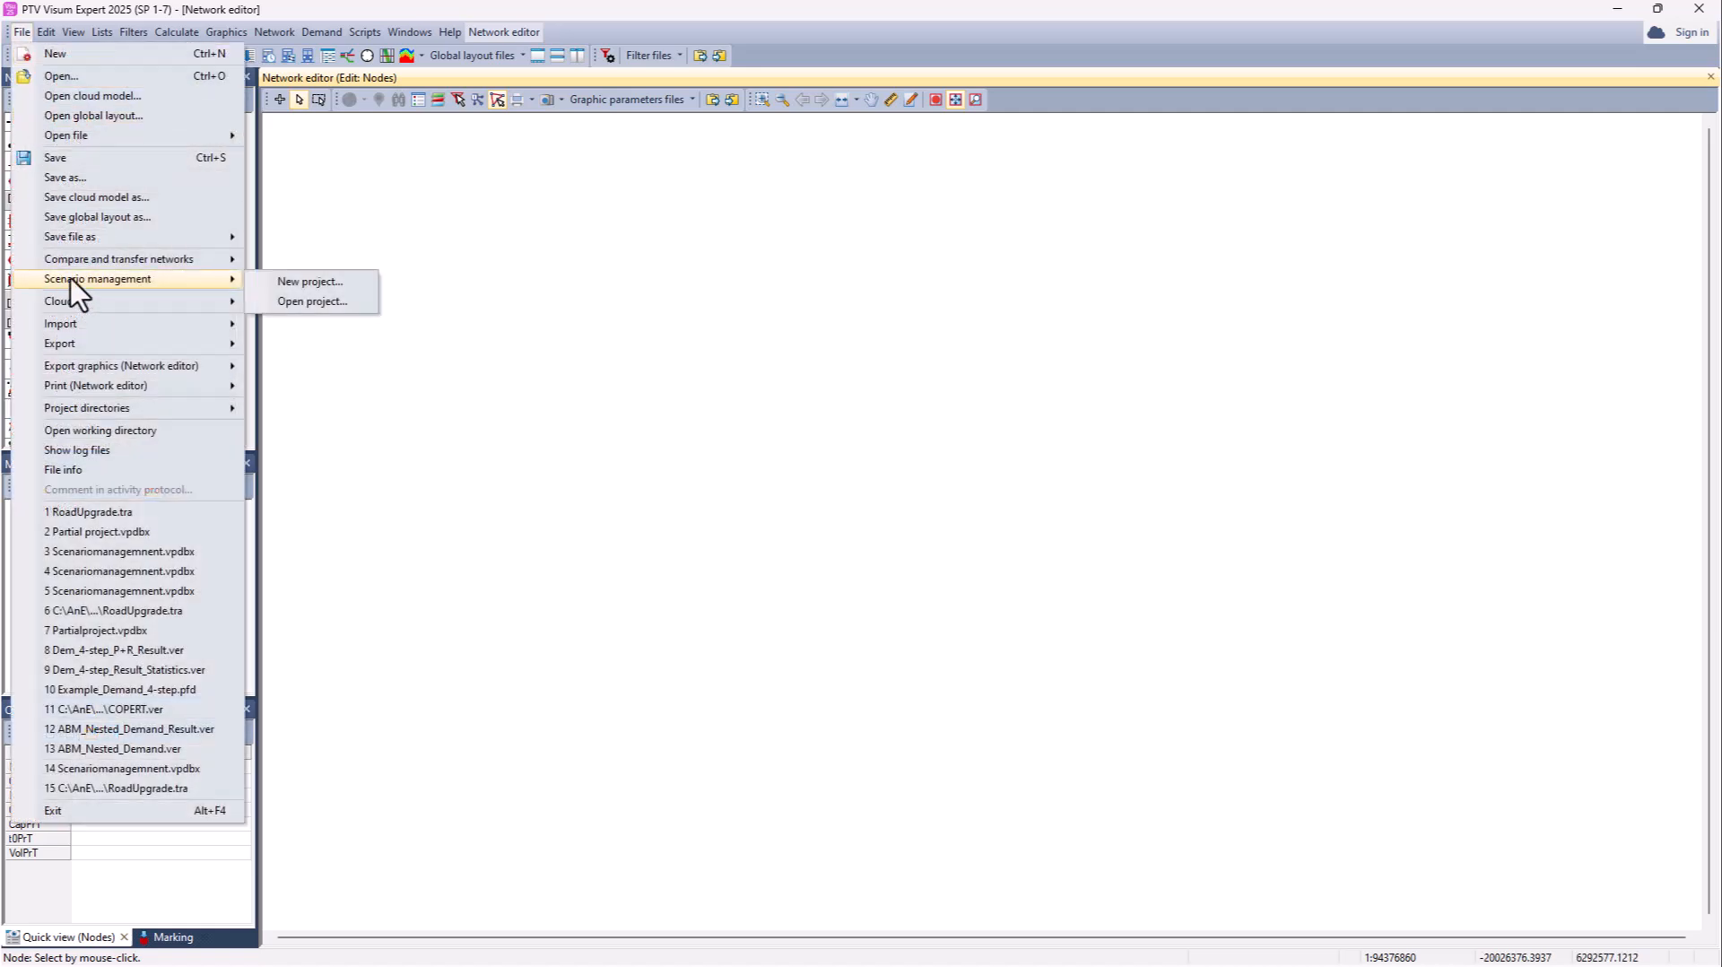
left_click(314, 301)
double_click(804, 450)
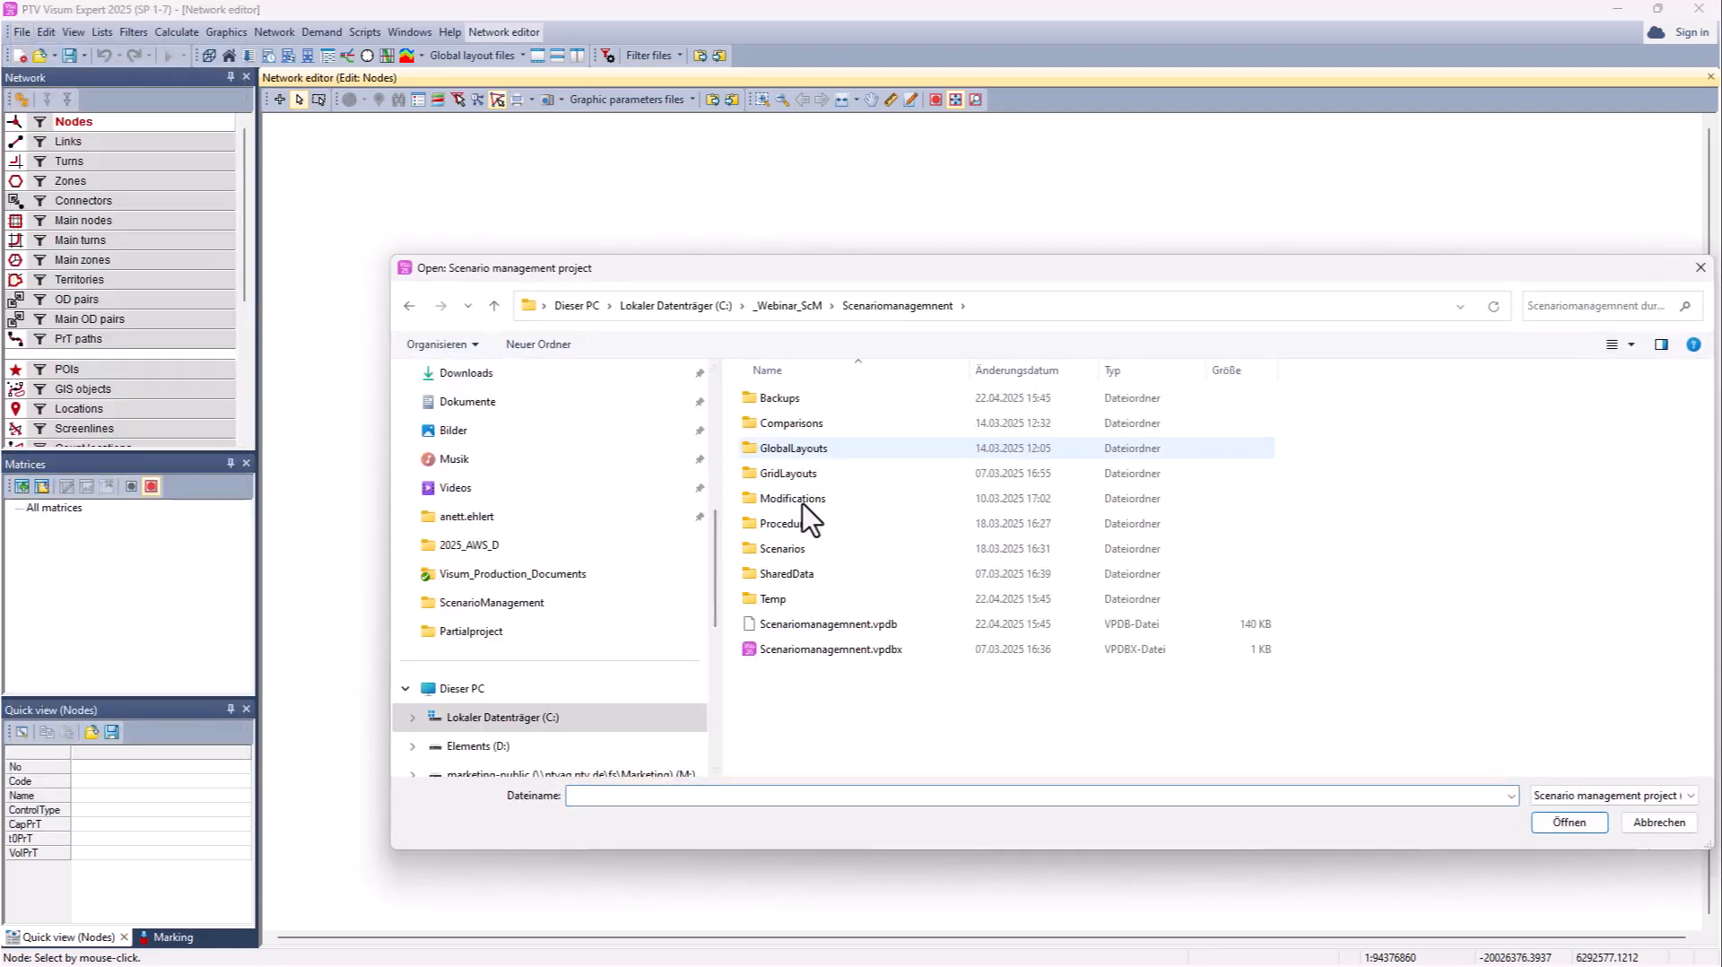
left_click(822, 649)
left_click(1569, 823)
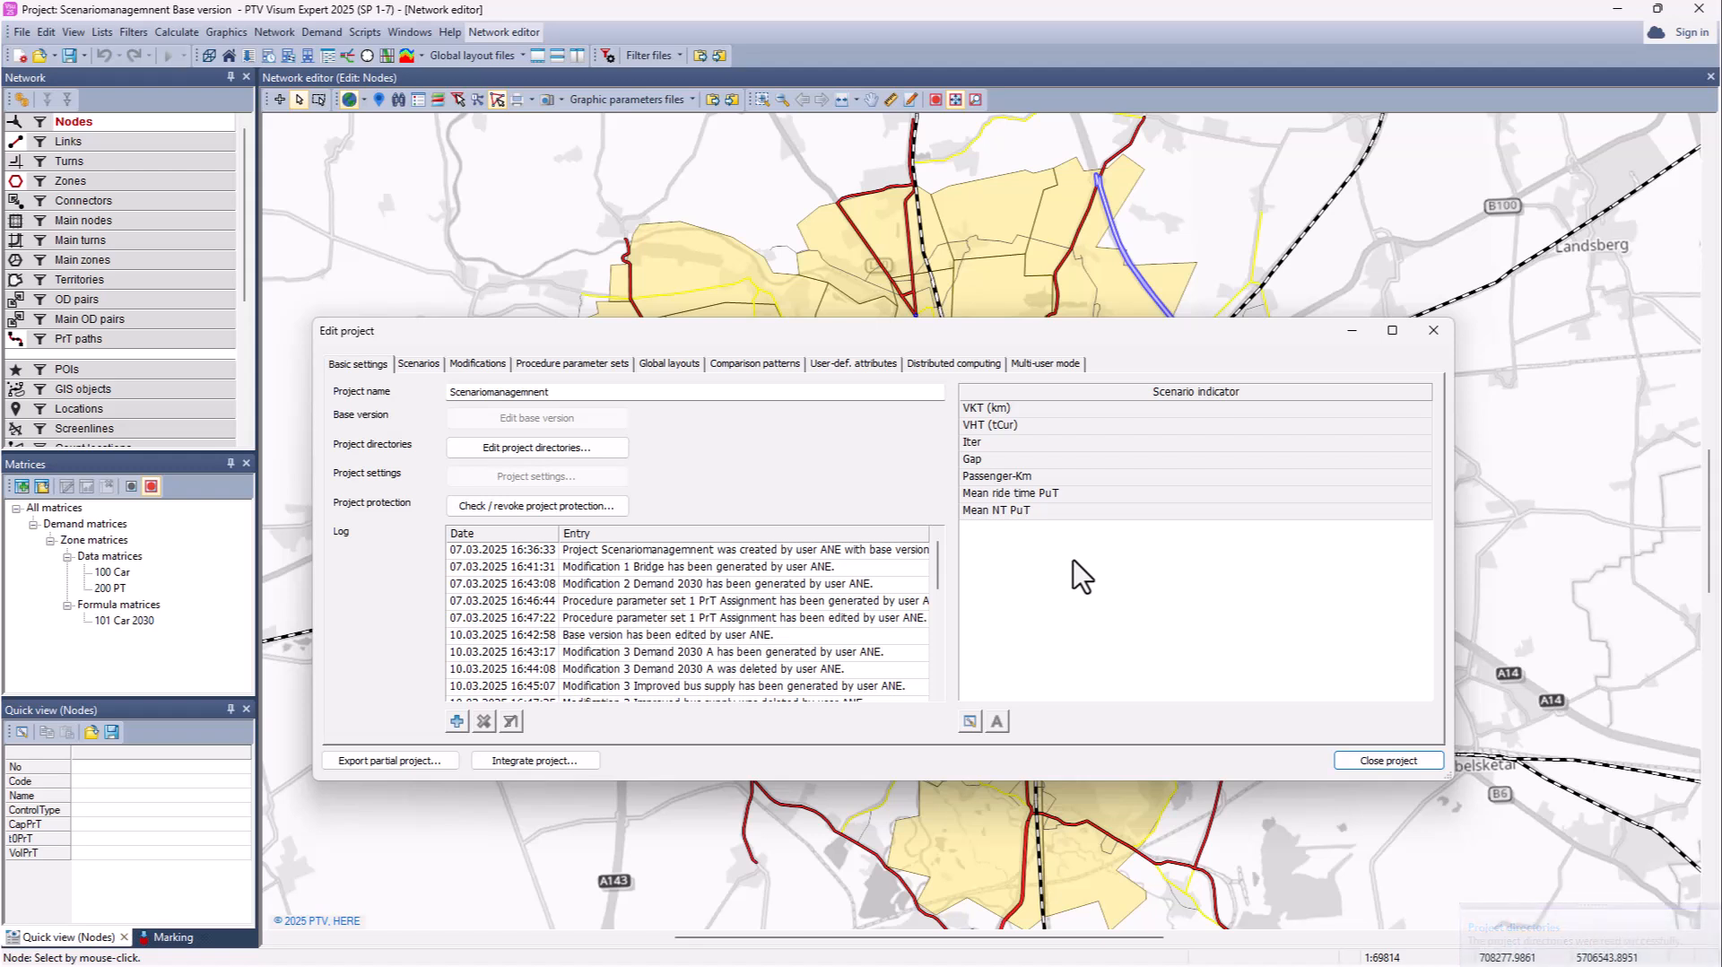
Step: Load Partial project.vpdbx from the Partial project folder for integration
left_click(533, 762)
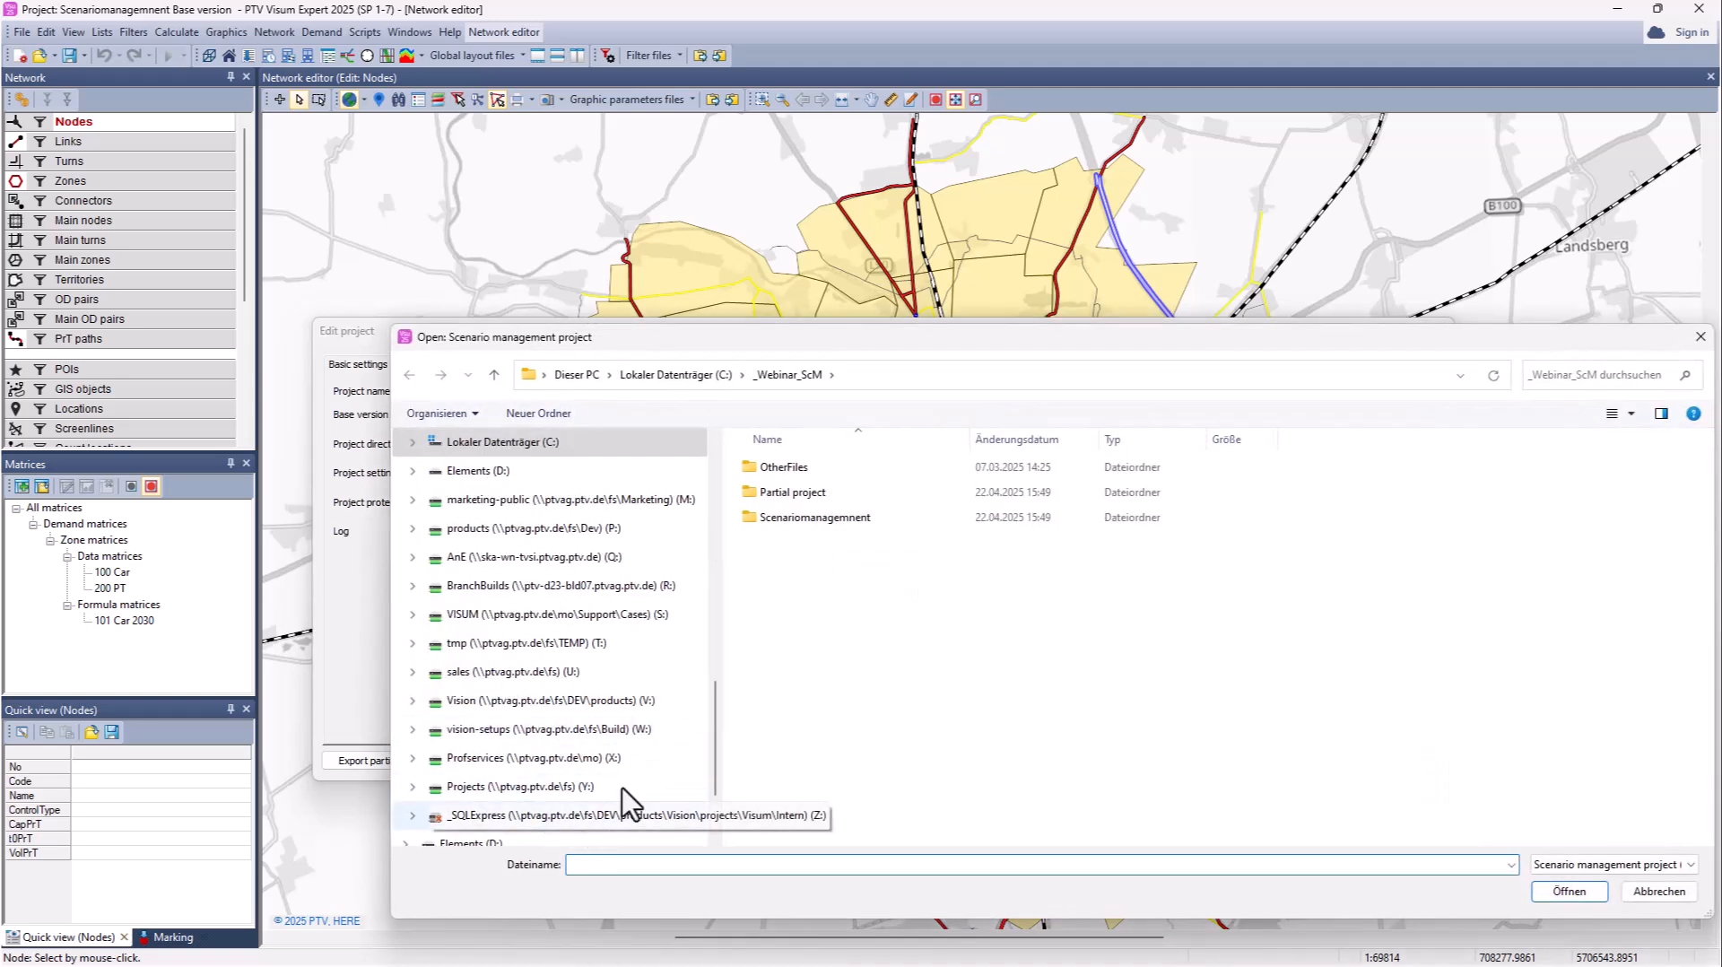
double_click(792, 499)
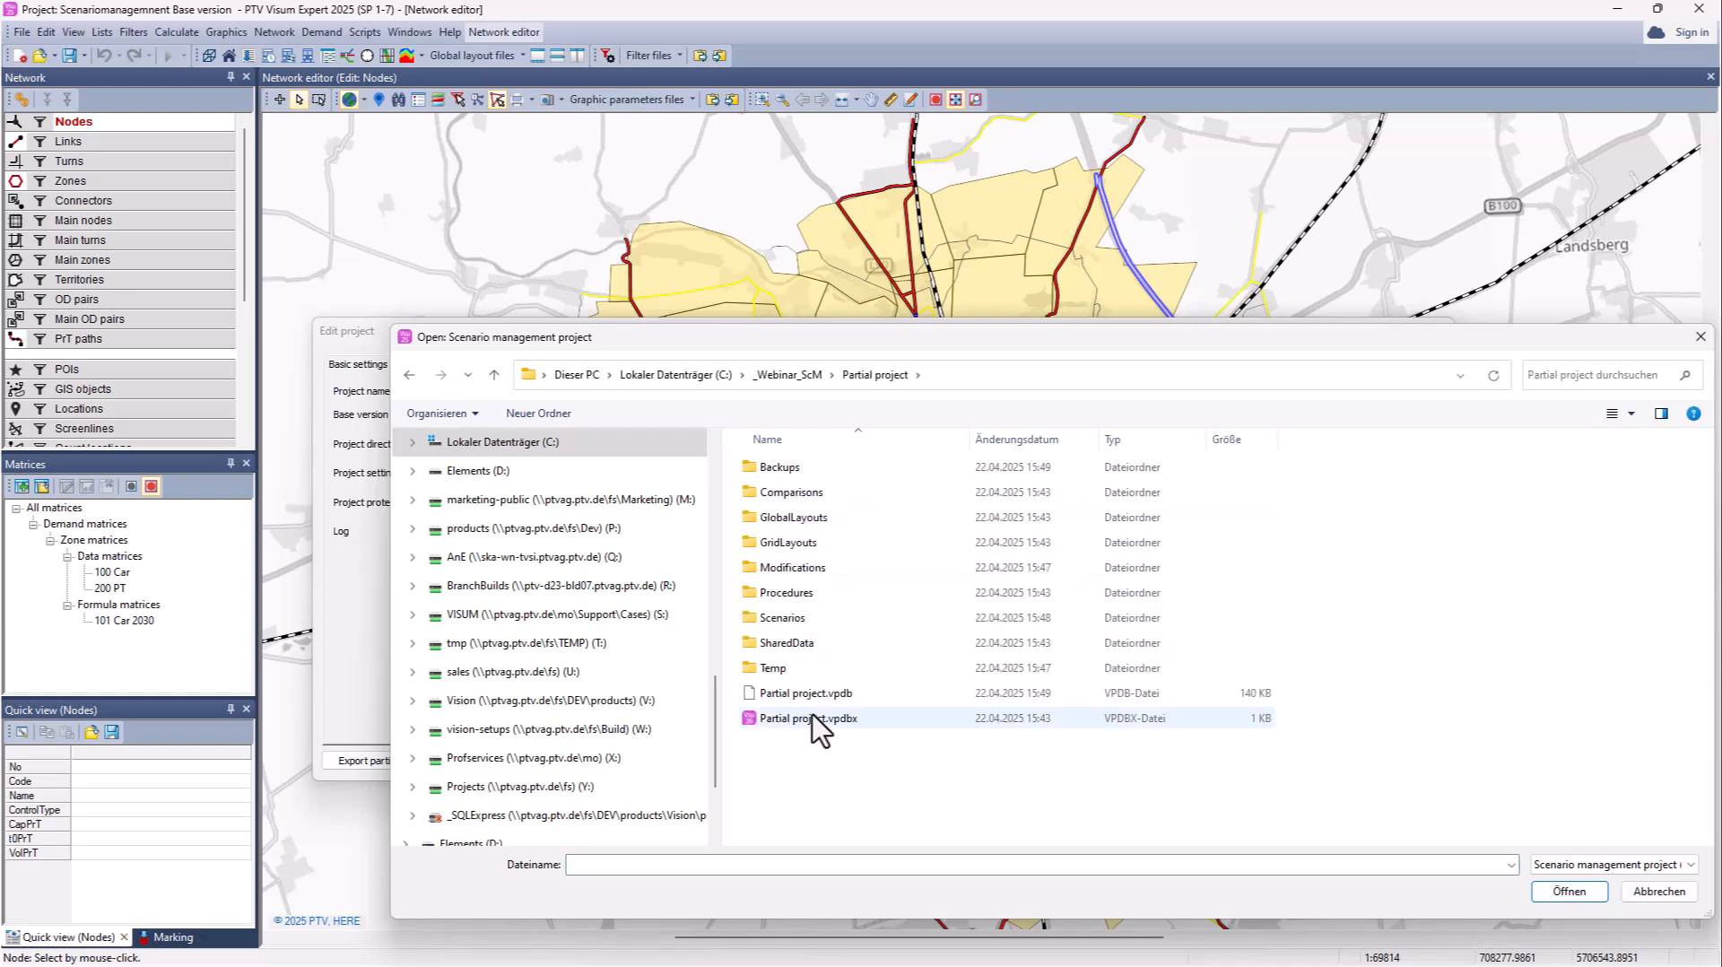
left_click(817, 718)
left_click(1547, 891)
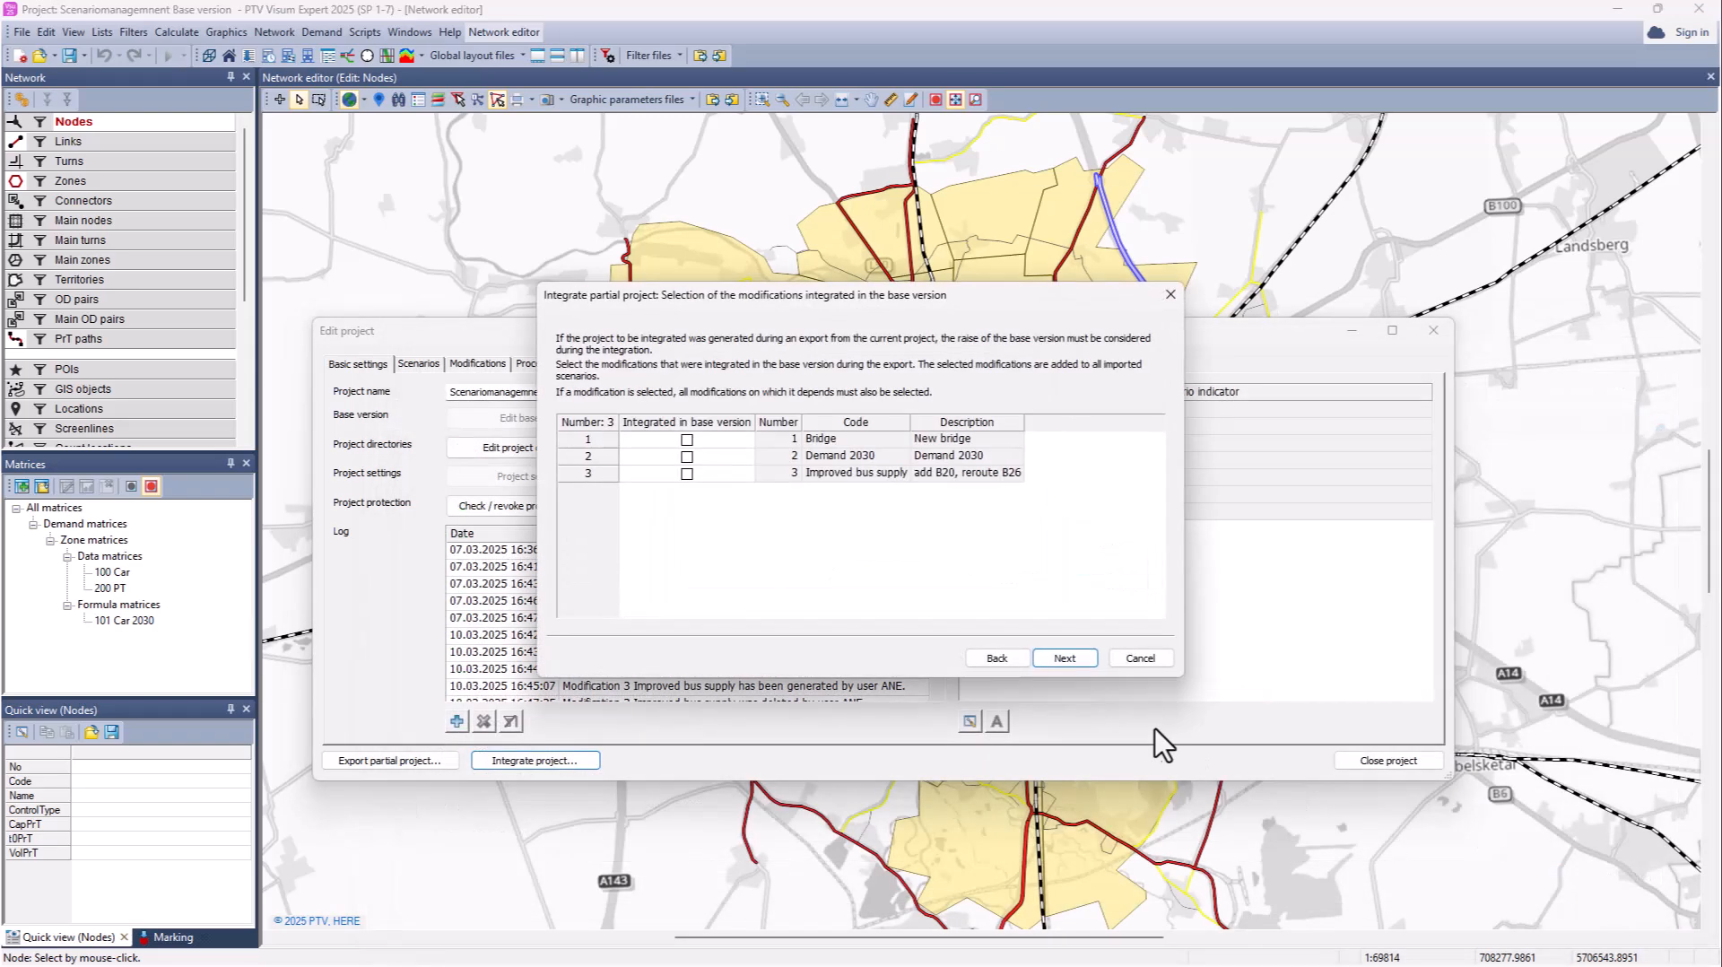
Step: Mark the Bridge modification as already integrated in the base version and continue to scenarios
left_click_drag(728, 299, 674, 298)
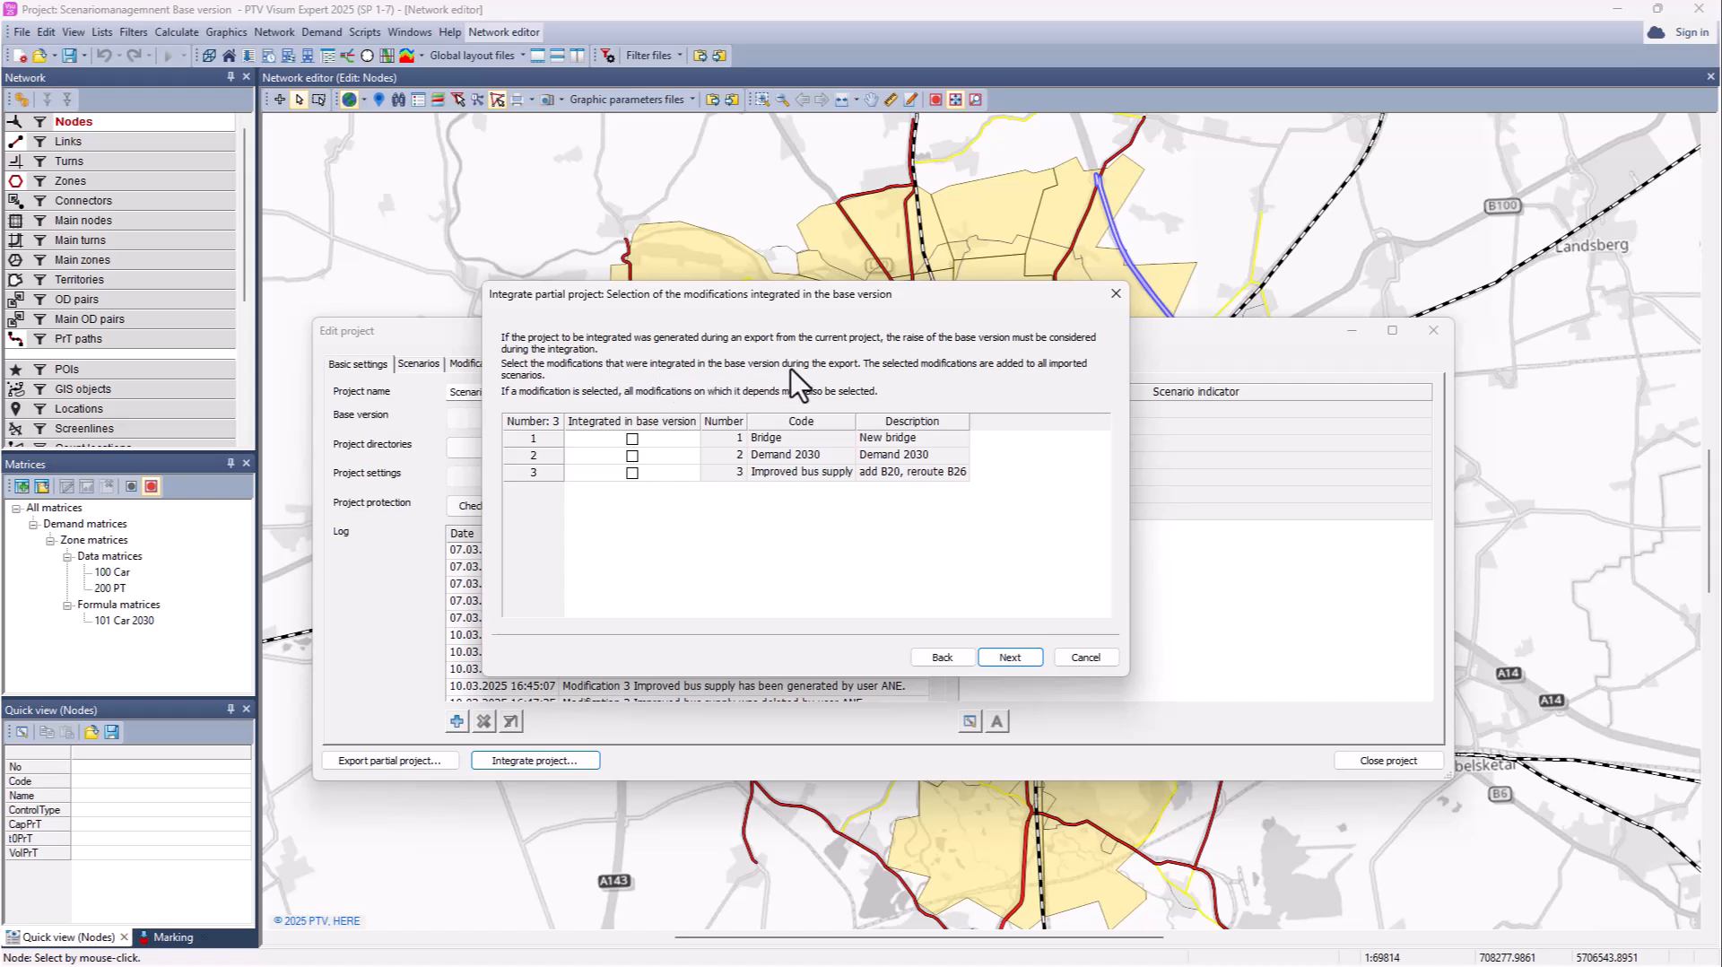
left_click(633, 439)
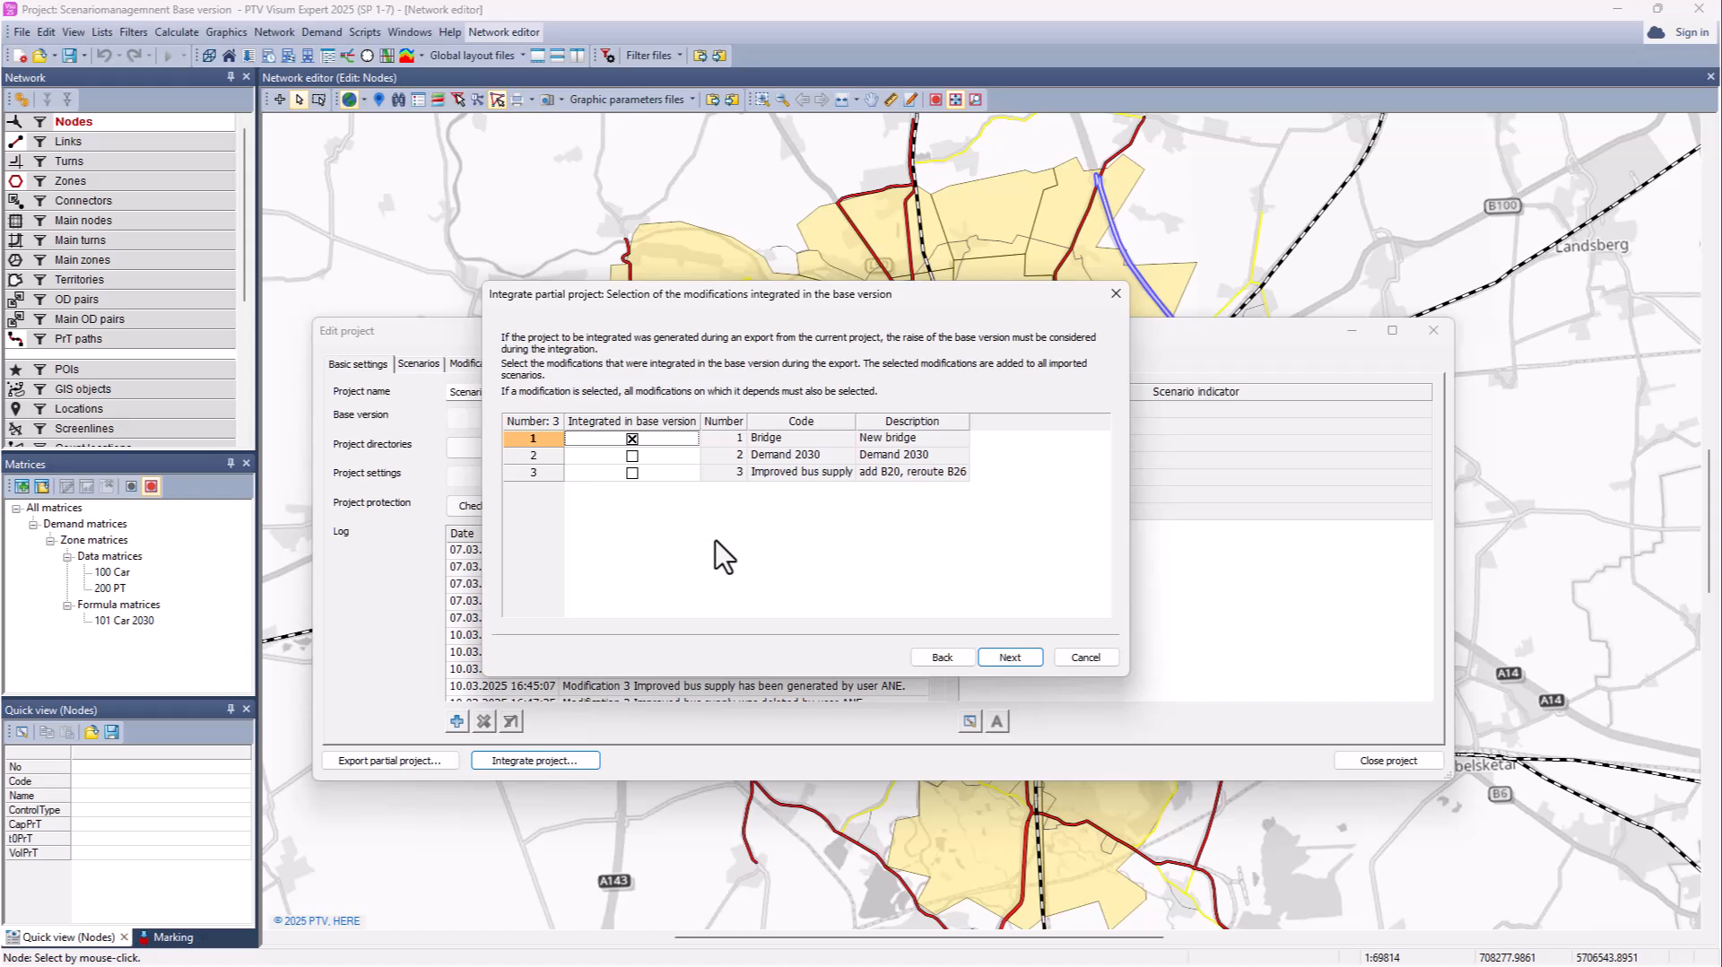
left_click(1023, 658)
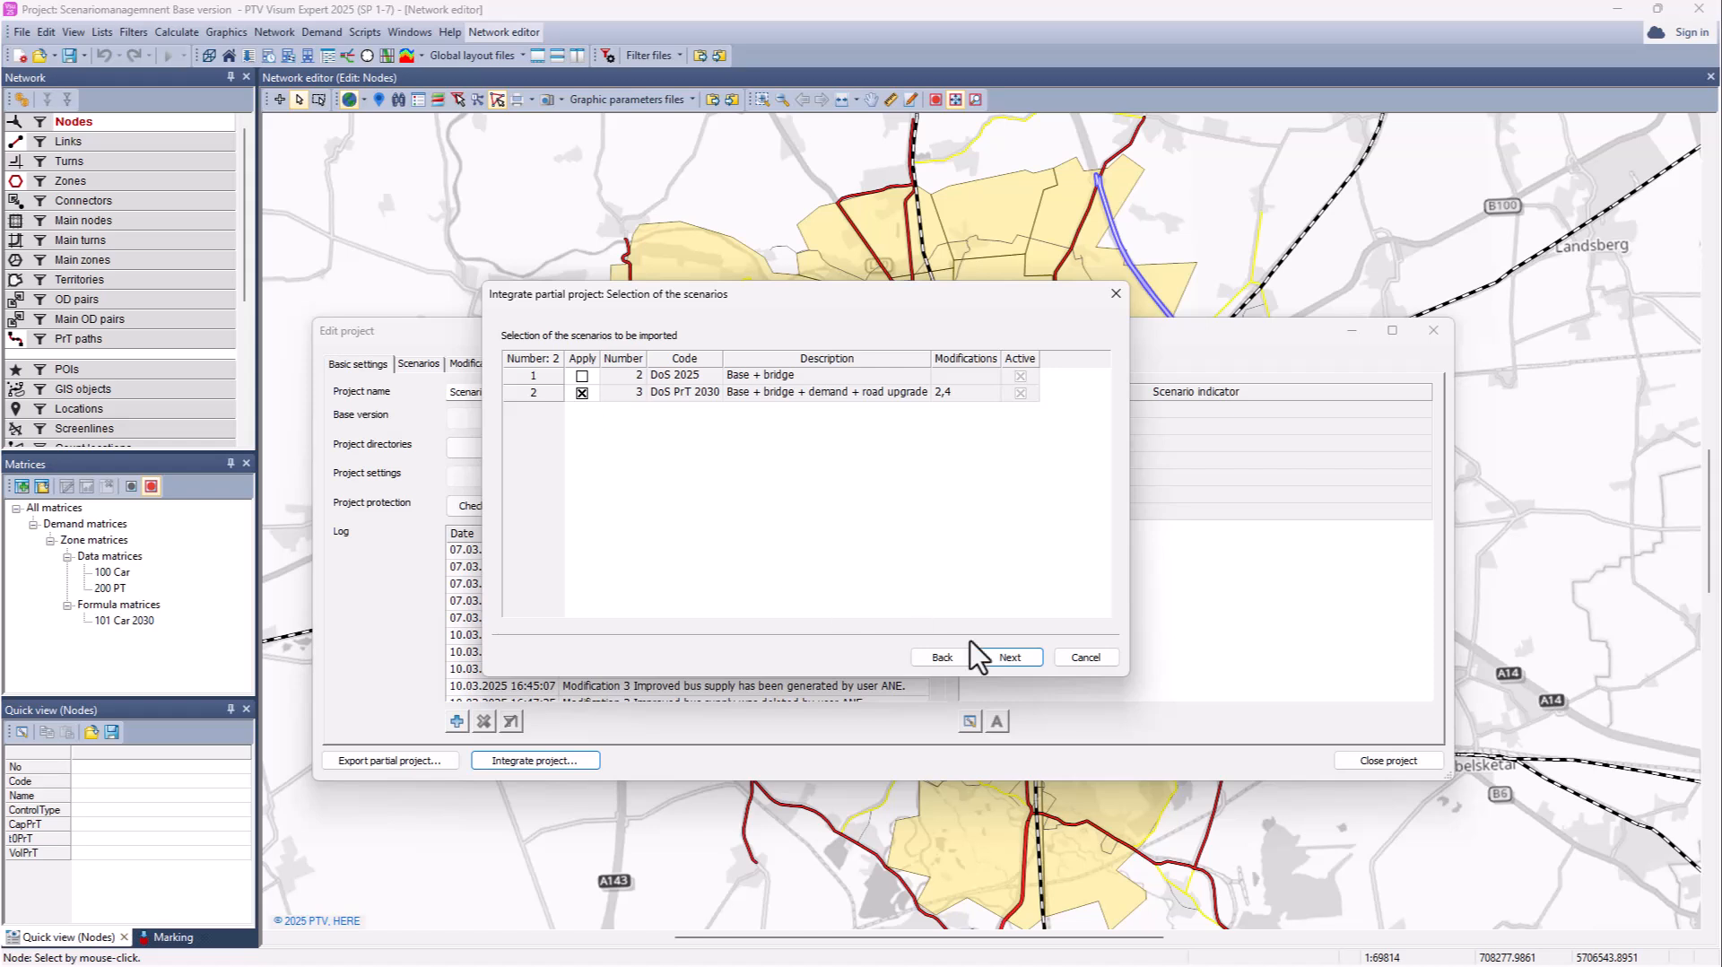
Step: Accept the default modifications, procedure parameter sets and comparison patterns, then finish and acknowledge the integration
left_click(990, 657)
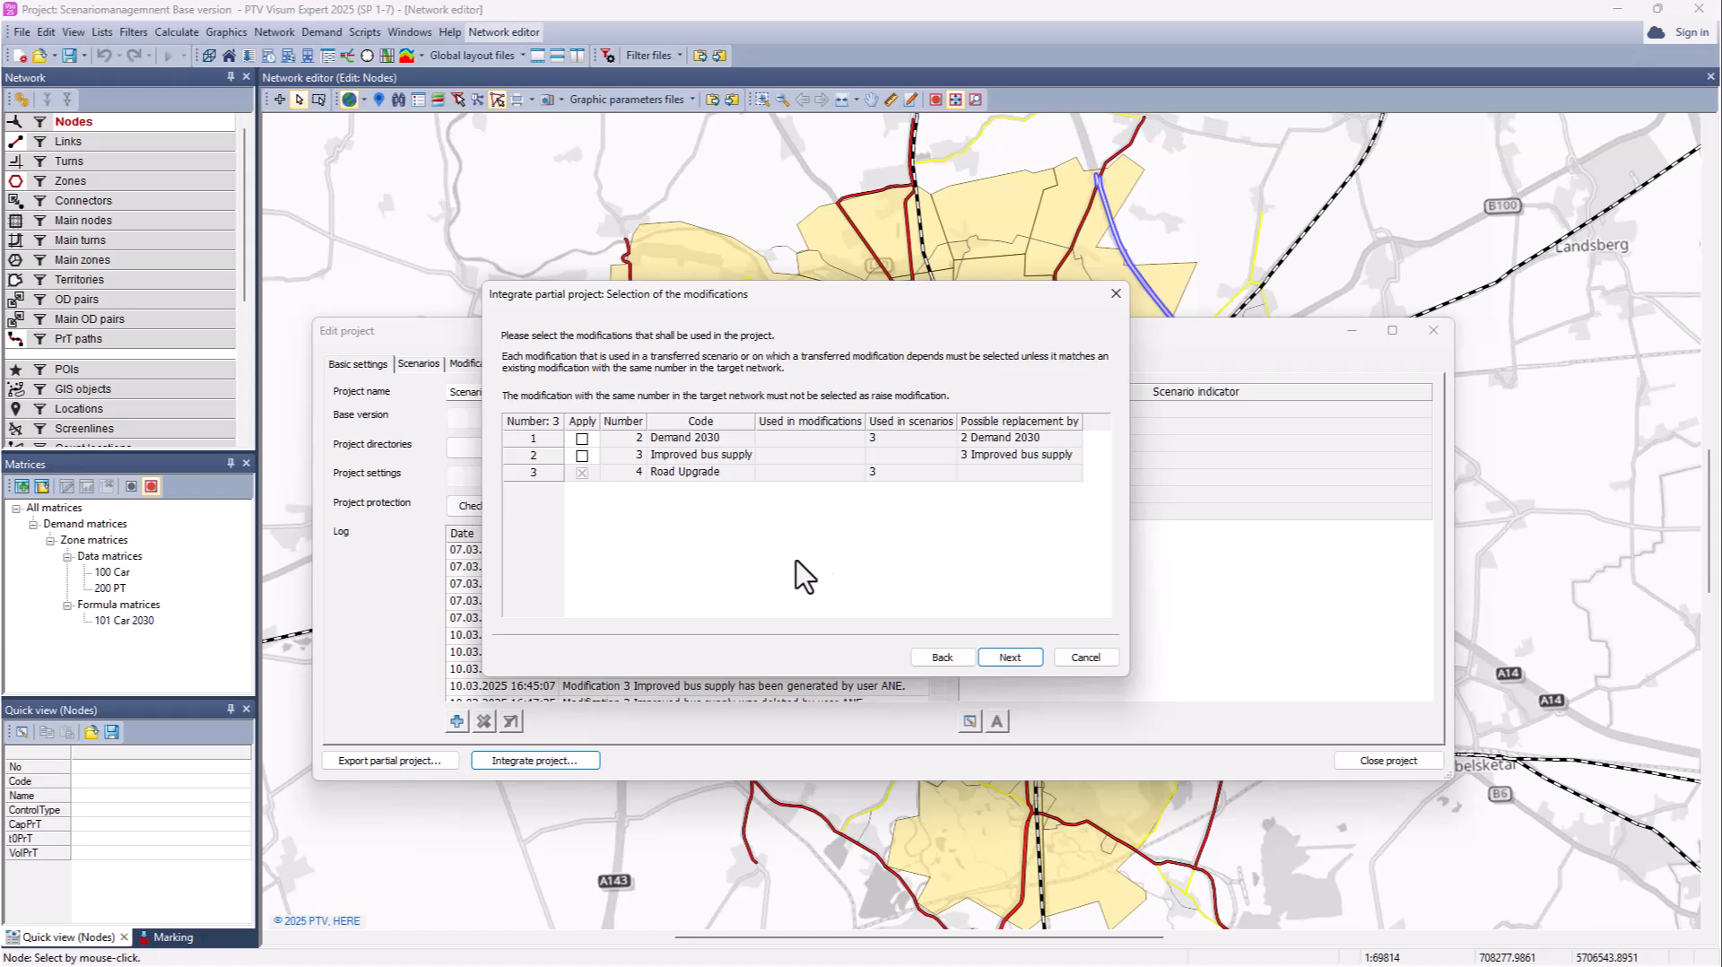
left_click(1017, 655)
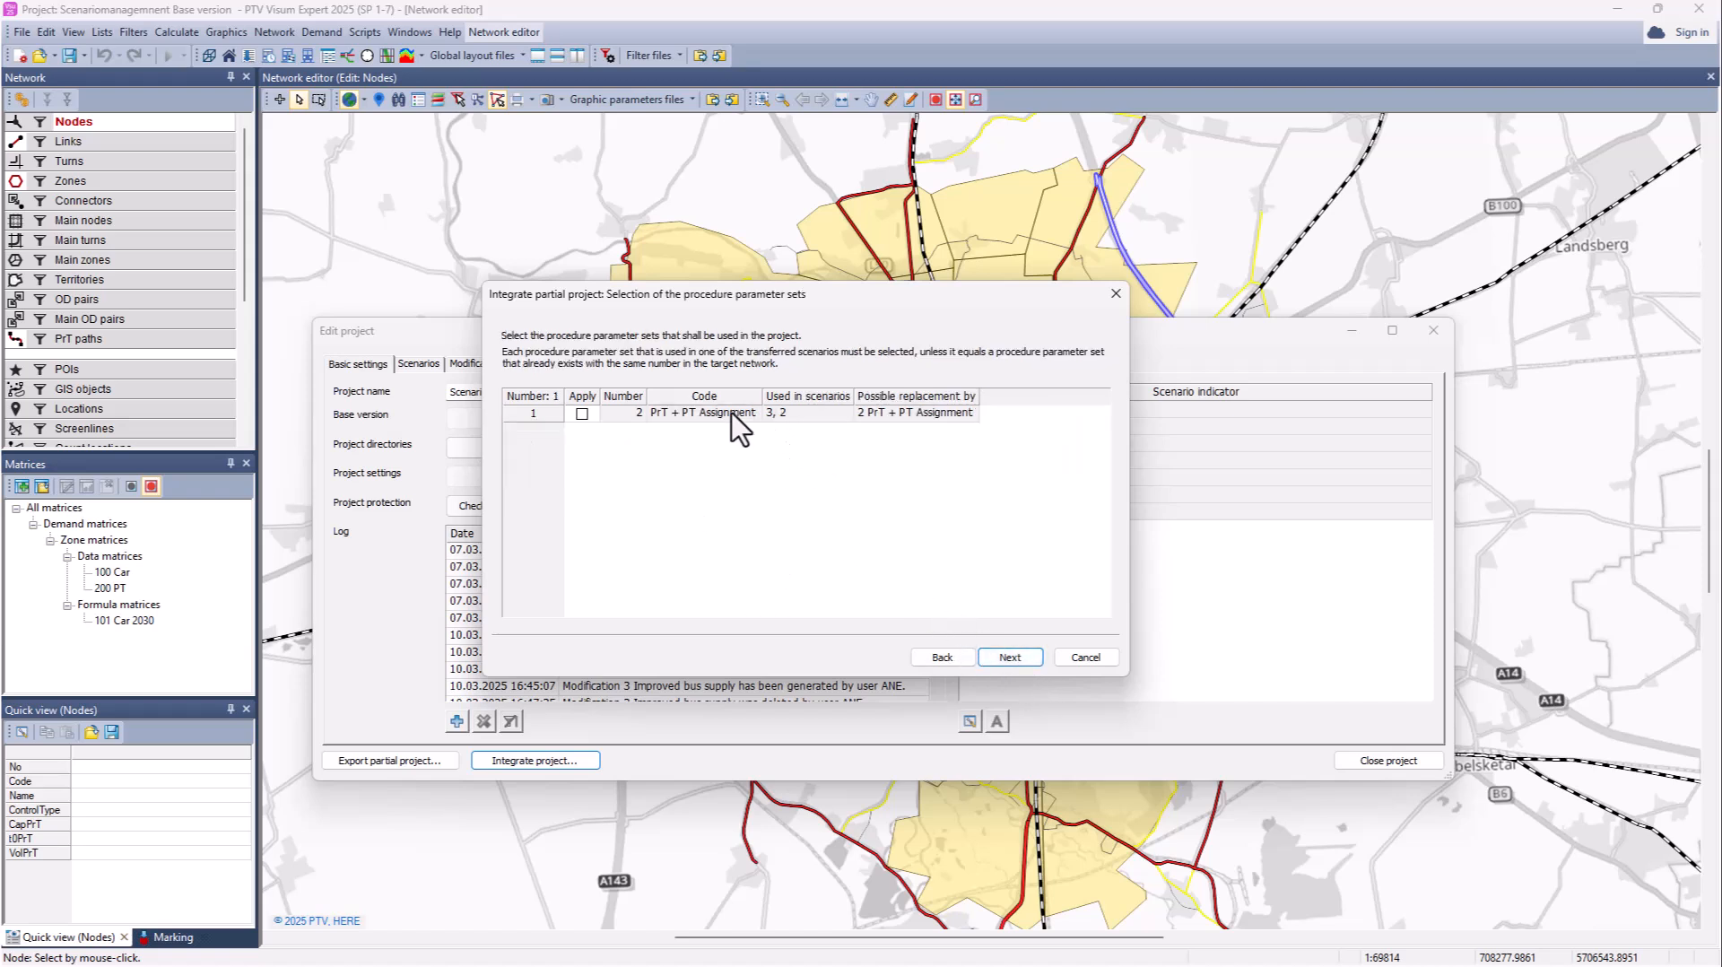
left_click(1008, 659)
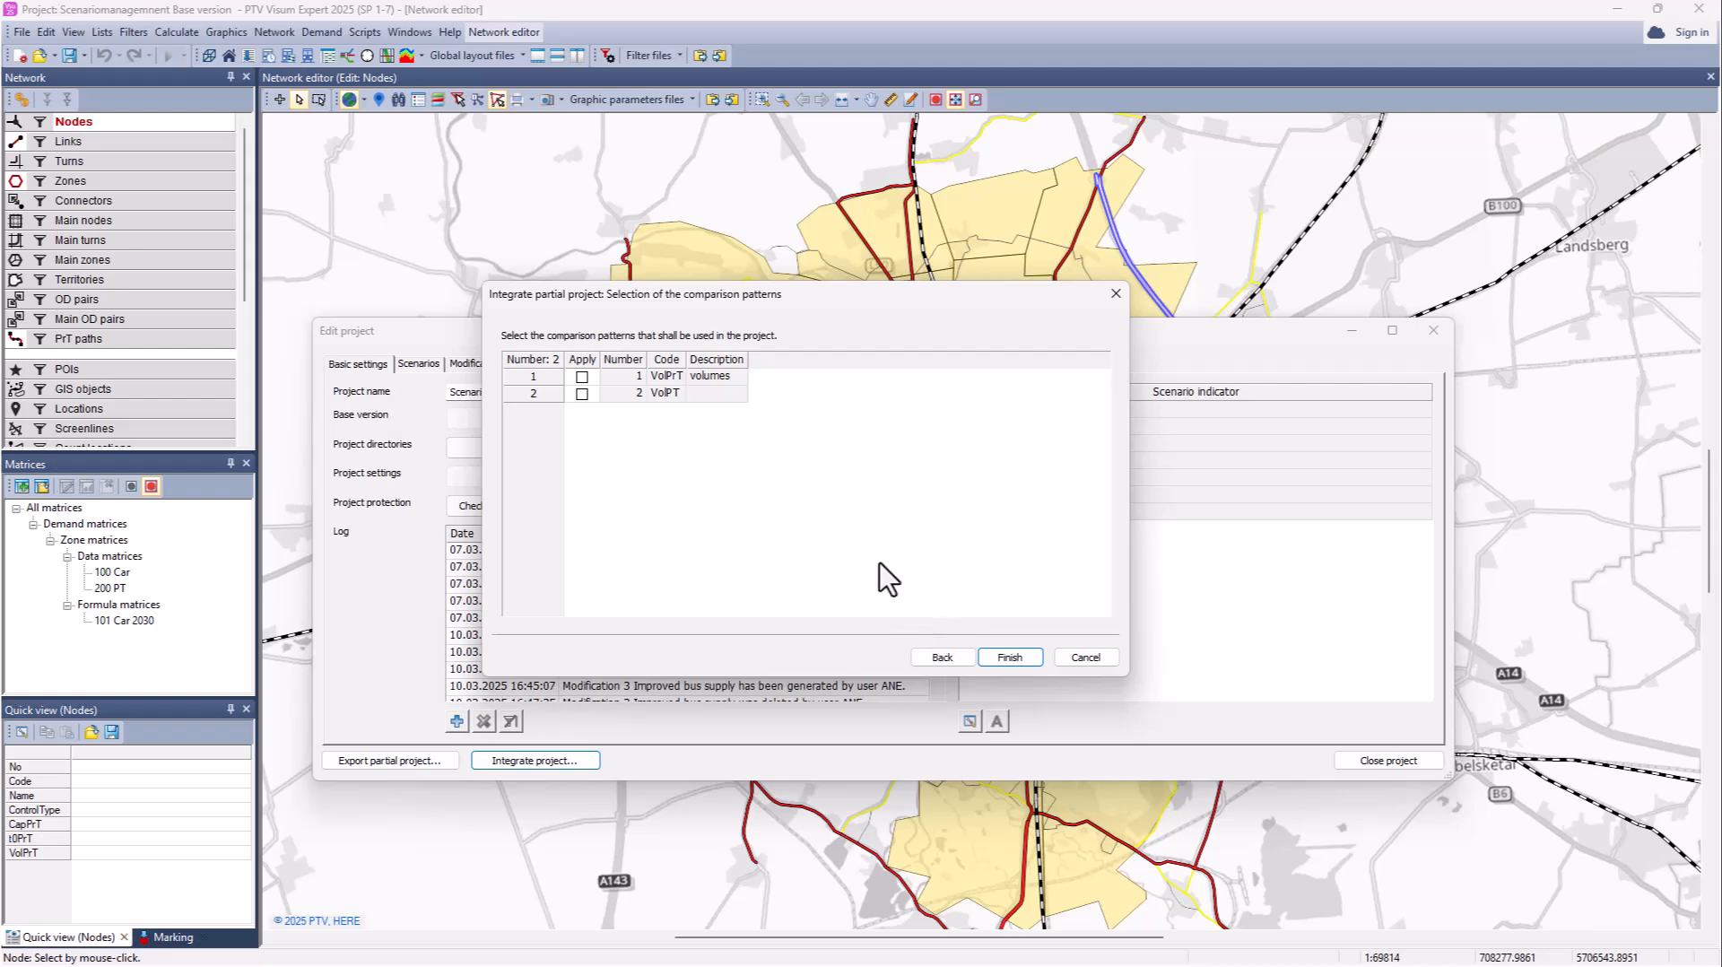
left_click(1006, 658)
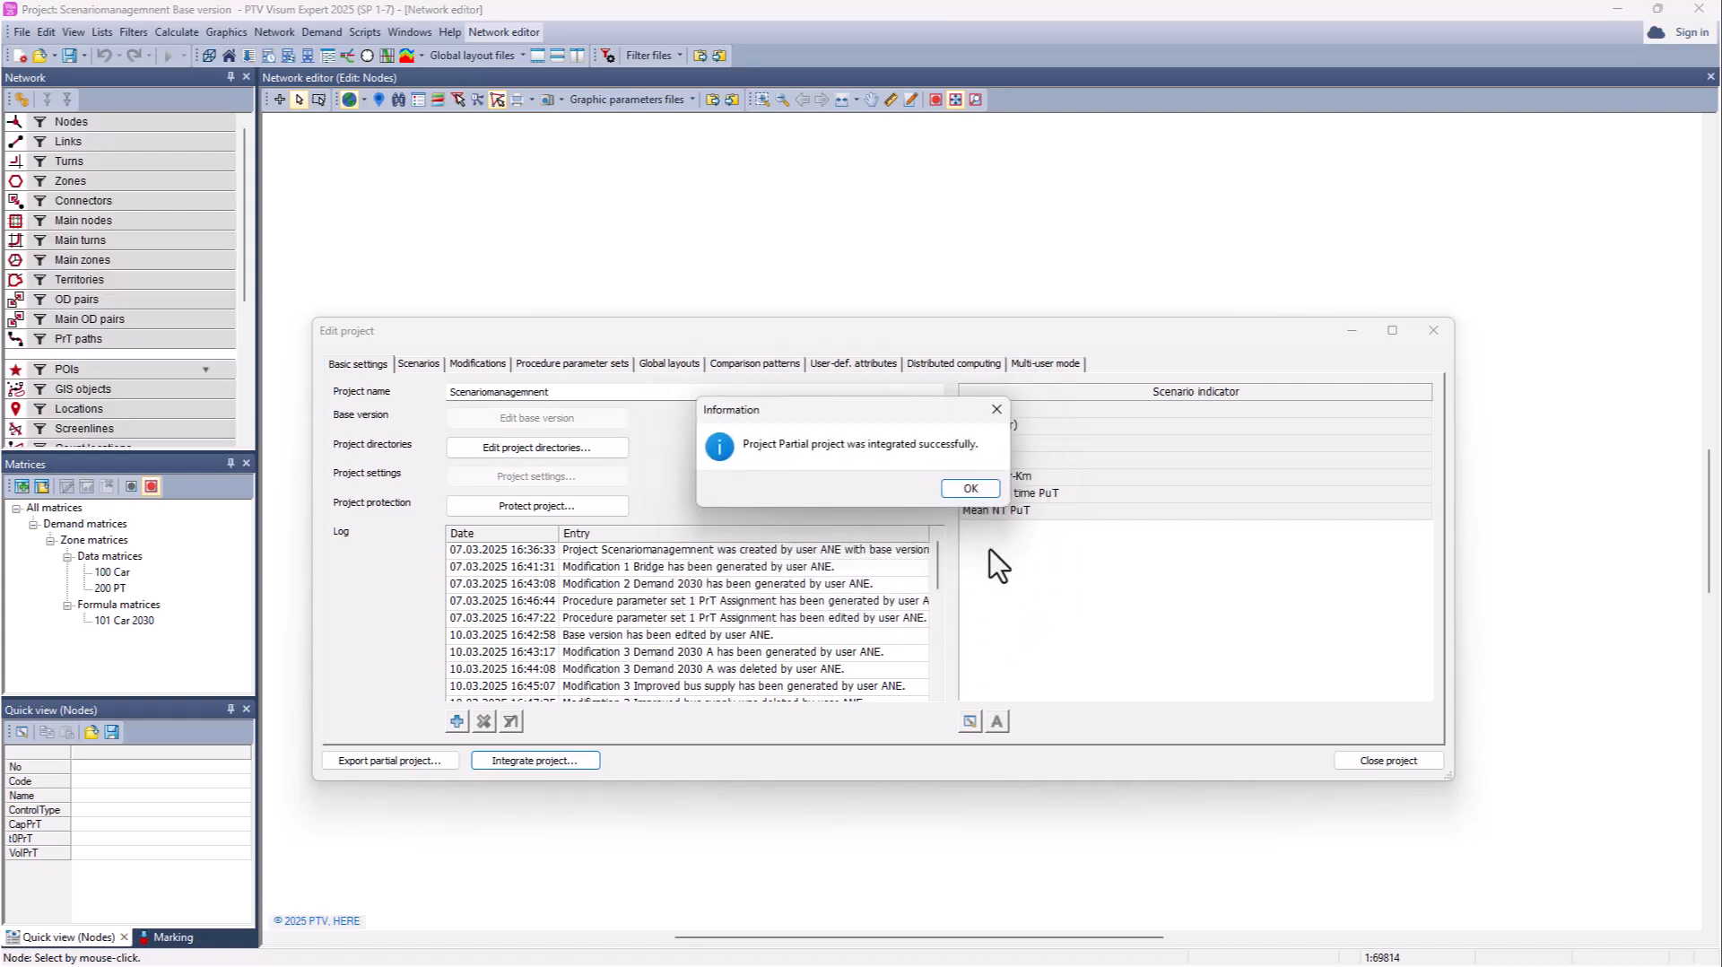
left_click(969, 489)
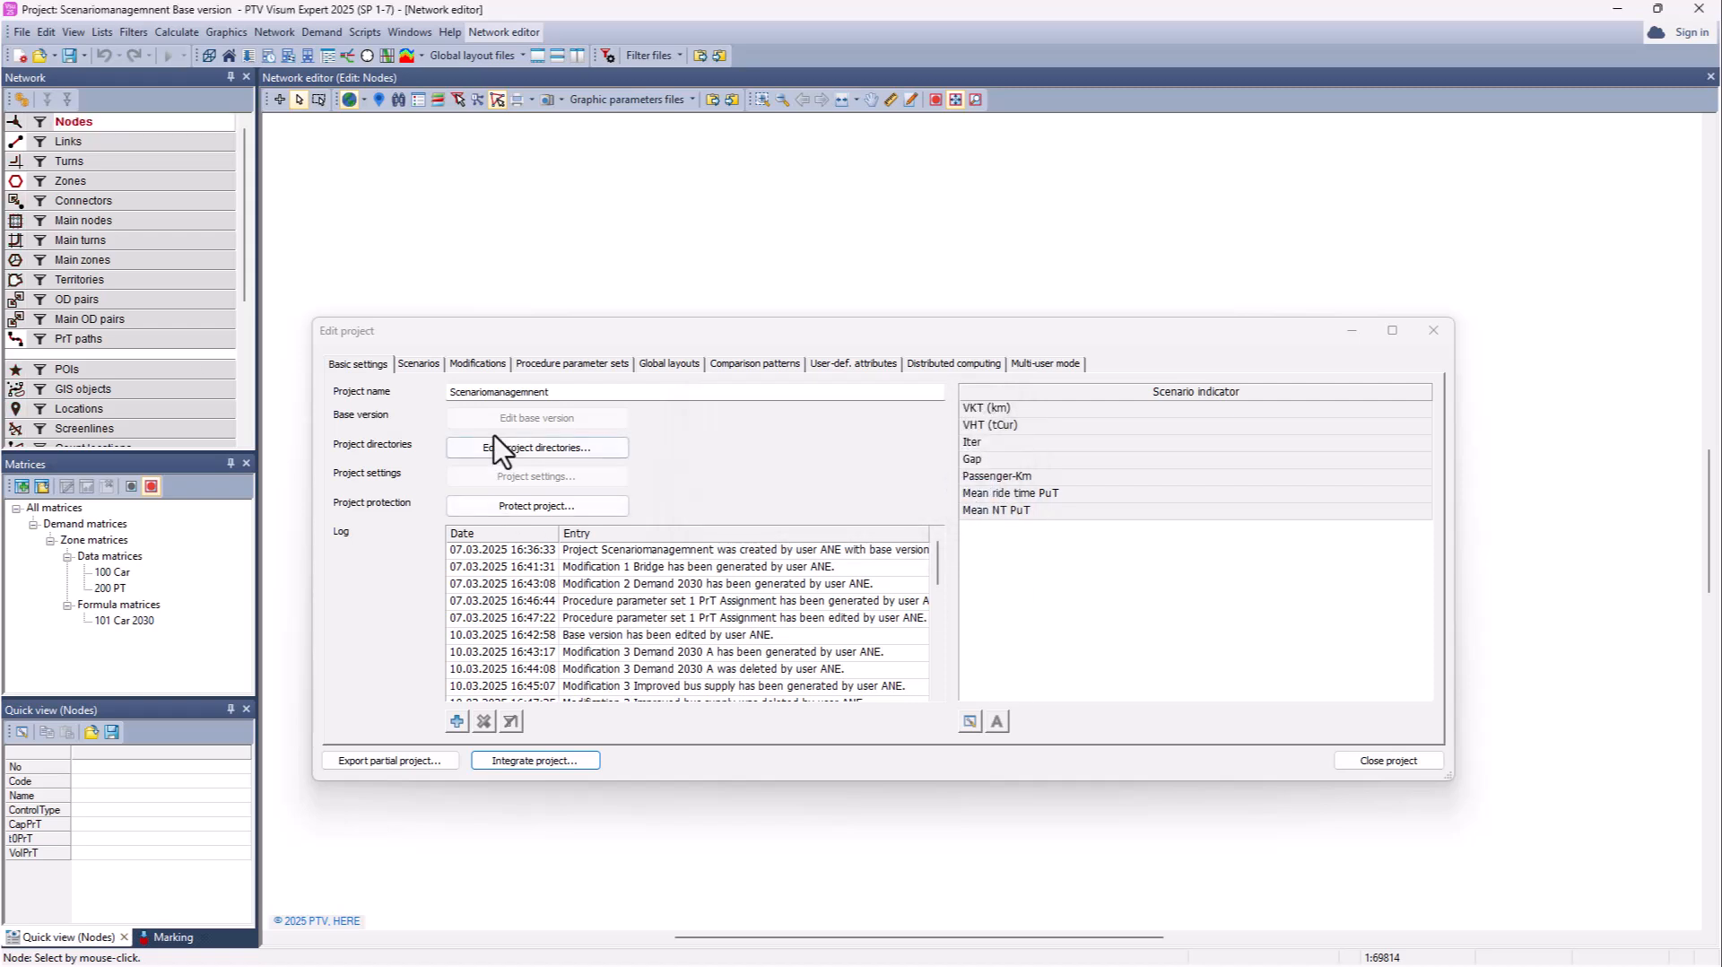
Step: Widen the Modifications list to show Lock in and confirm Road Upgrade depends on 1 Bridge
mouse_move(481, 416)
left_click(468, 363)
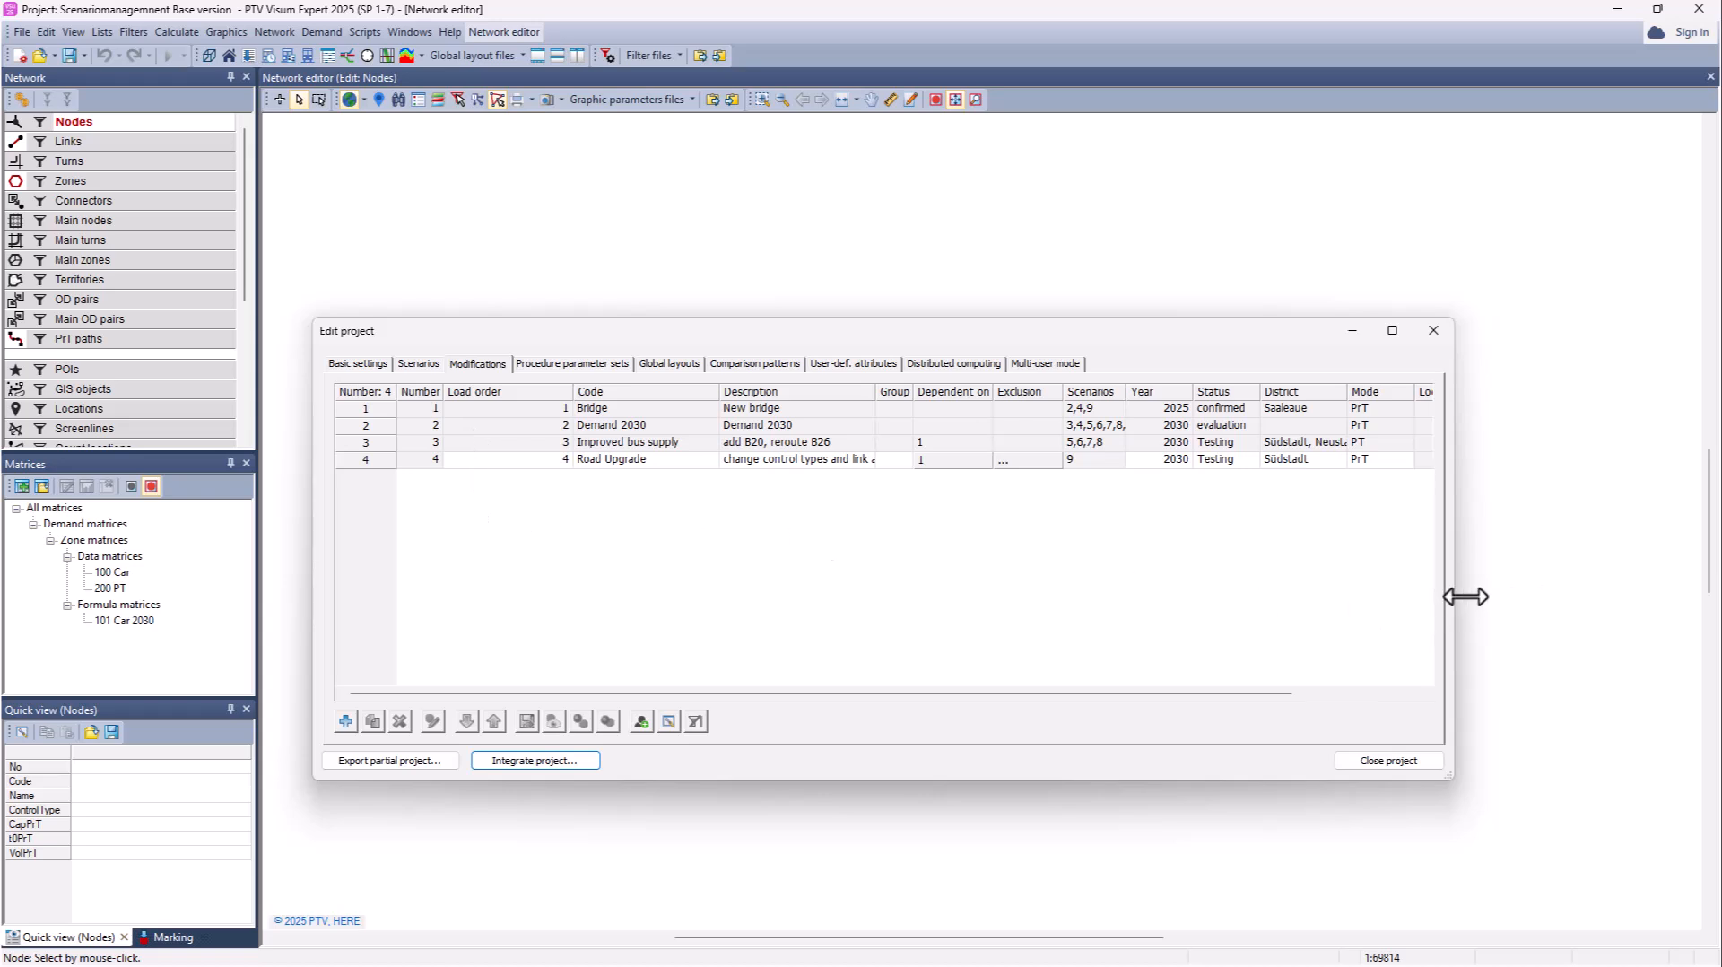
left_click_drag(1455, 595, 1553, 595)
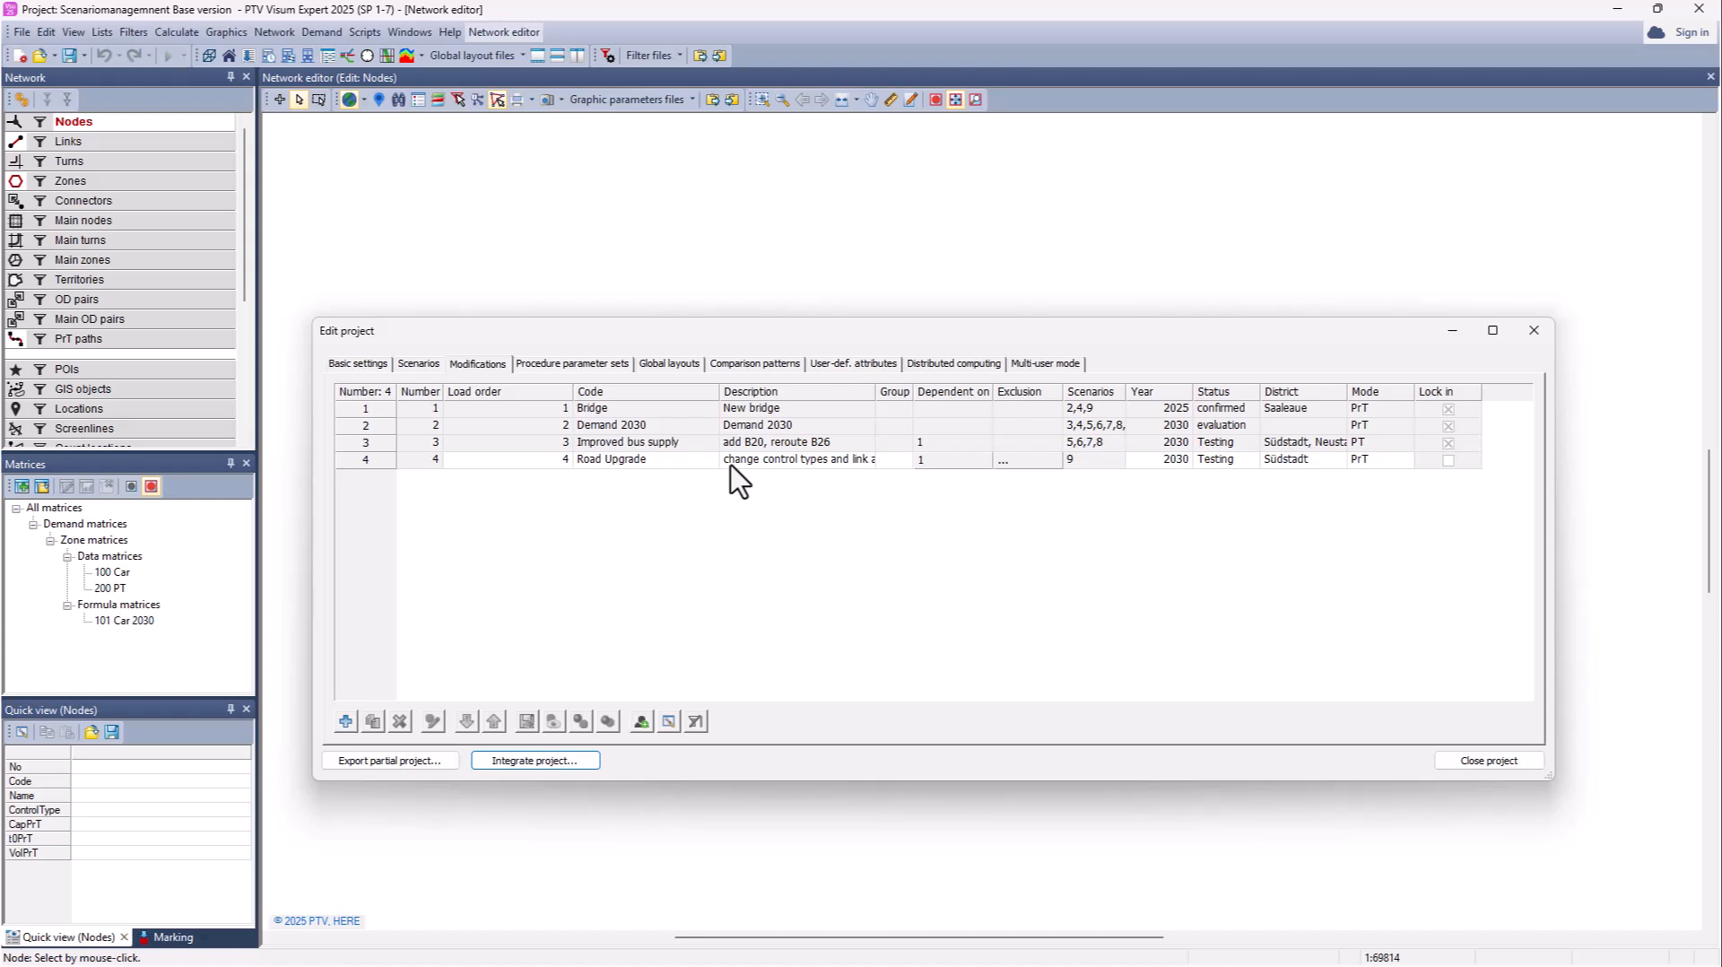
double_click(933, 462)
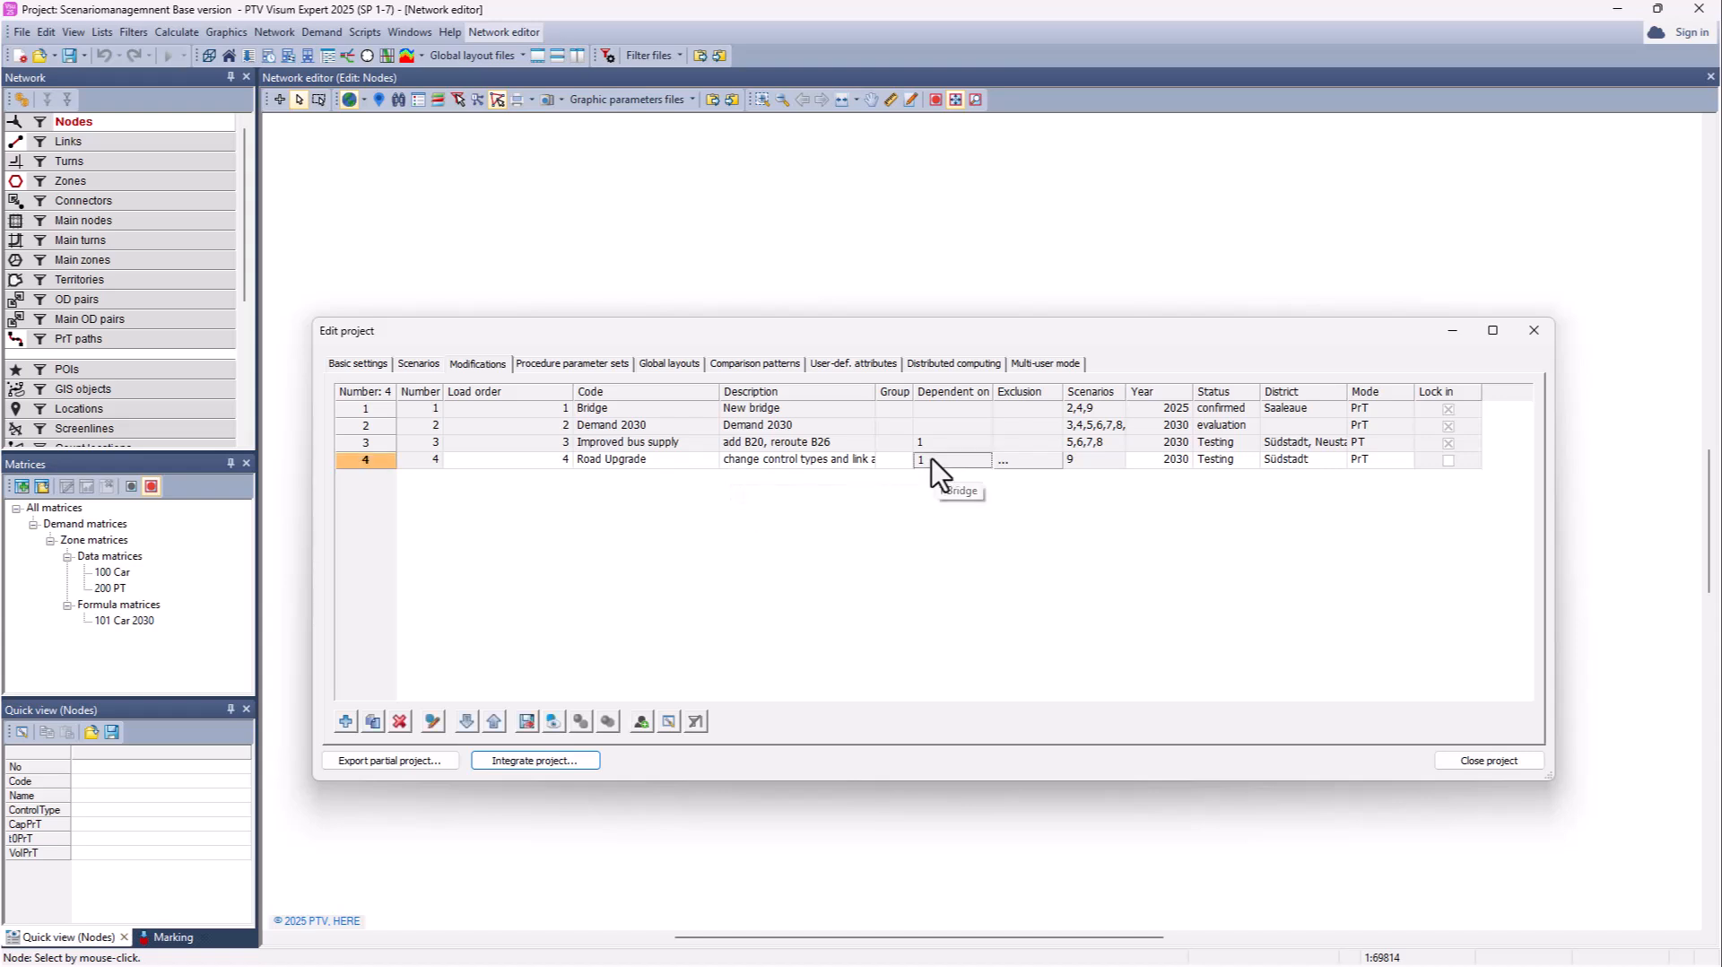
left_click(994, 602)
Step: Check that scenario 9 DoS PrT 2030 uses modifications 1,2,4
left_click(418, 364)
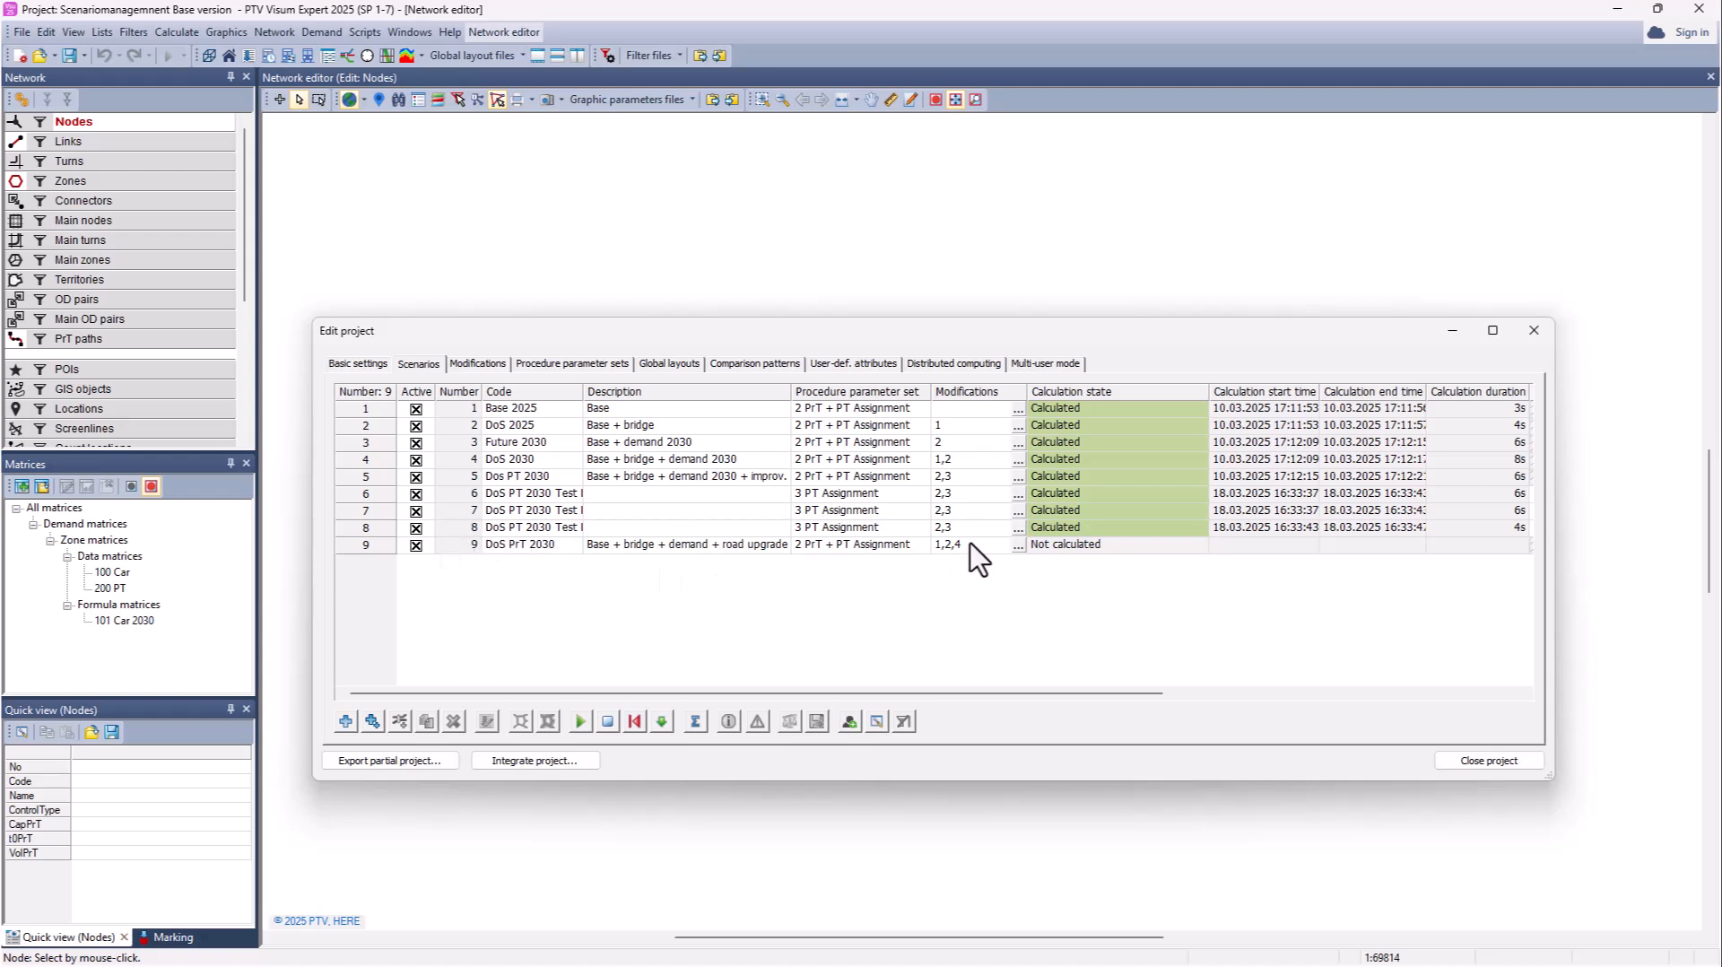
mouse_move(951, 551)
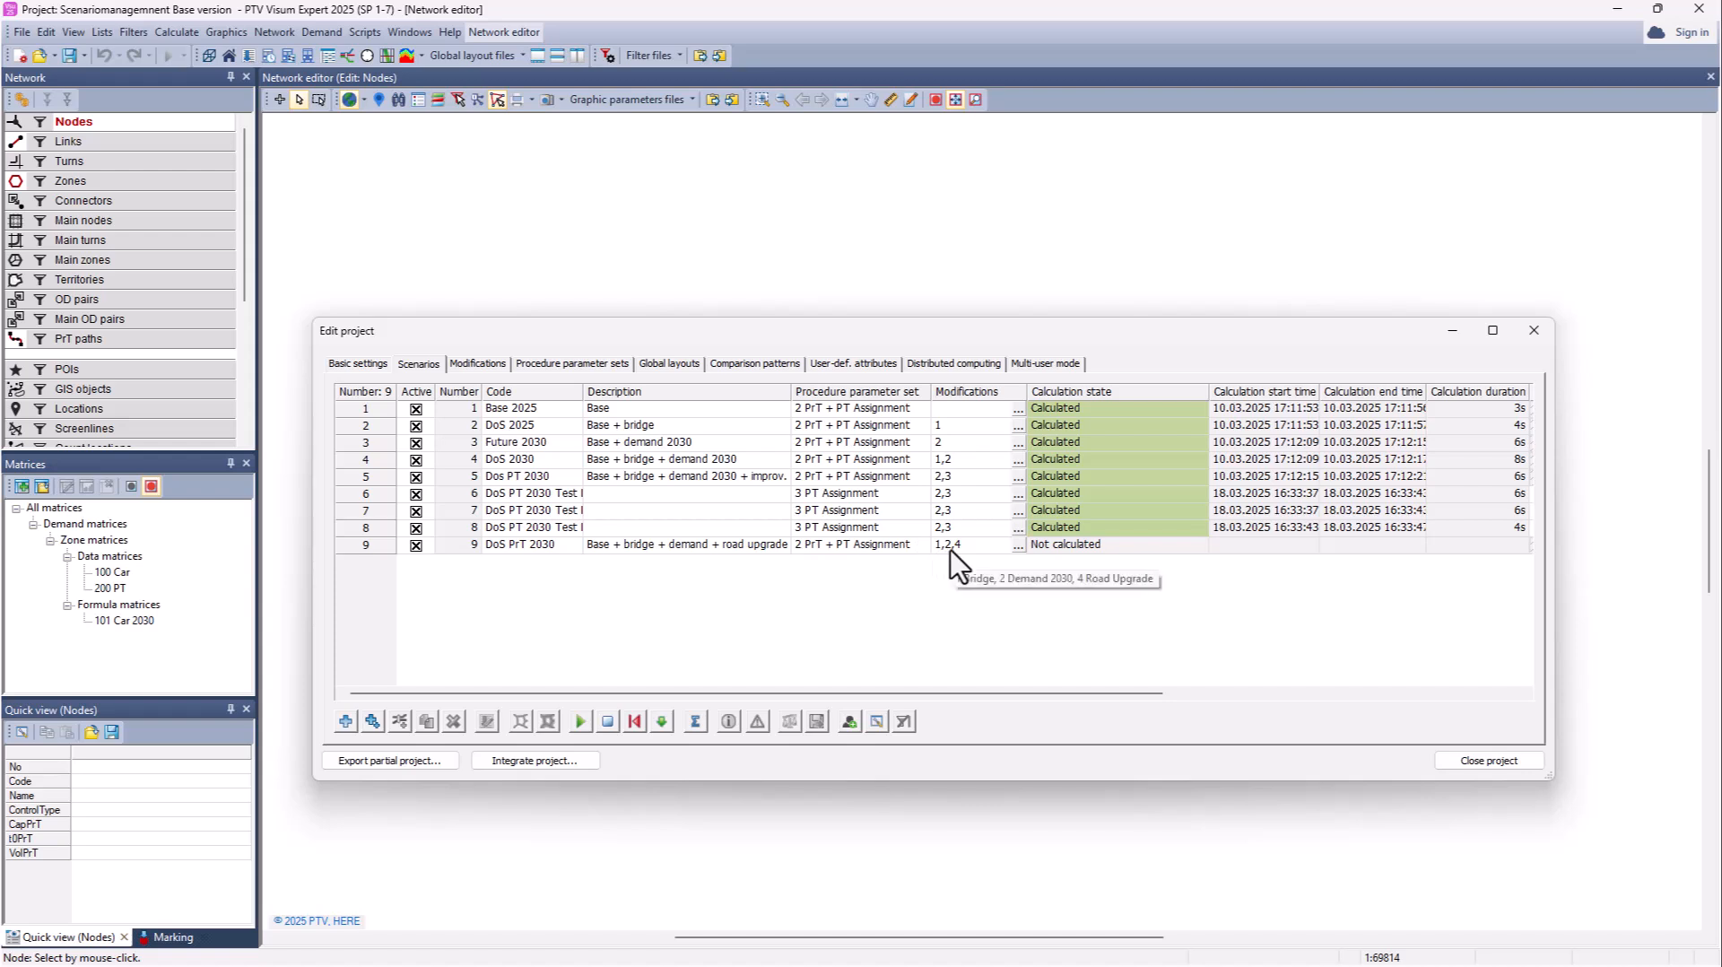
left_click(1018, 546)
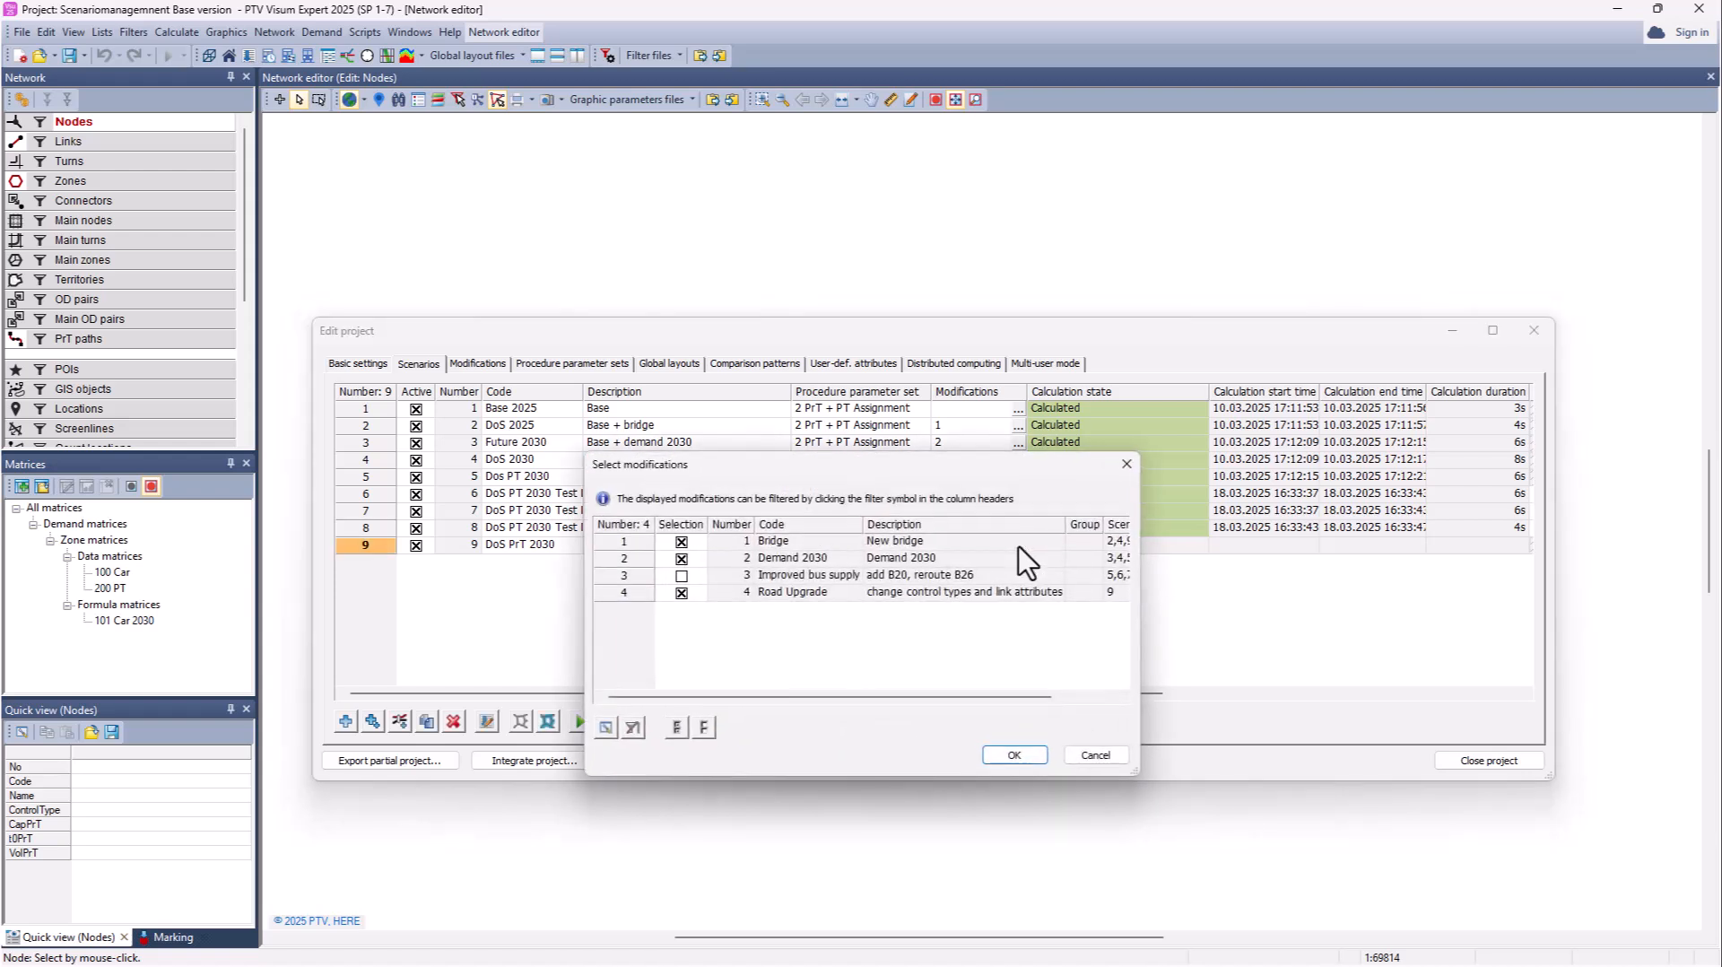
left_click(1015, 755)
Step: Calculate scenario 9 locally so it reports Calculated with VKT 240303,324 km
left_click(461, 545)
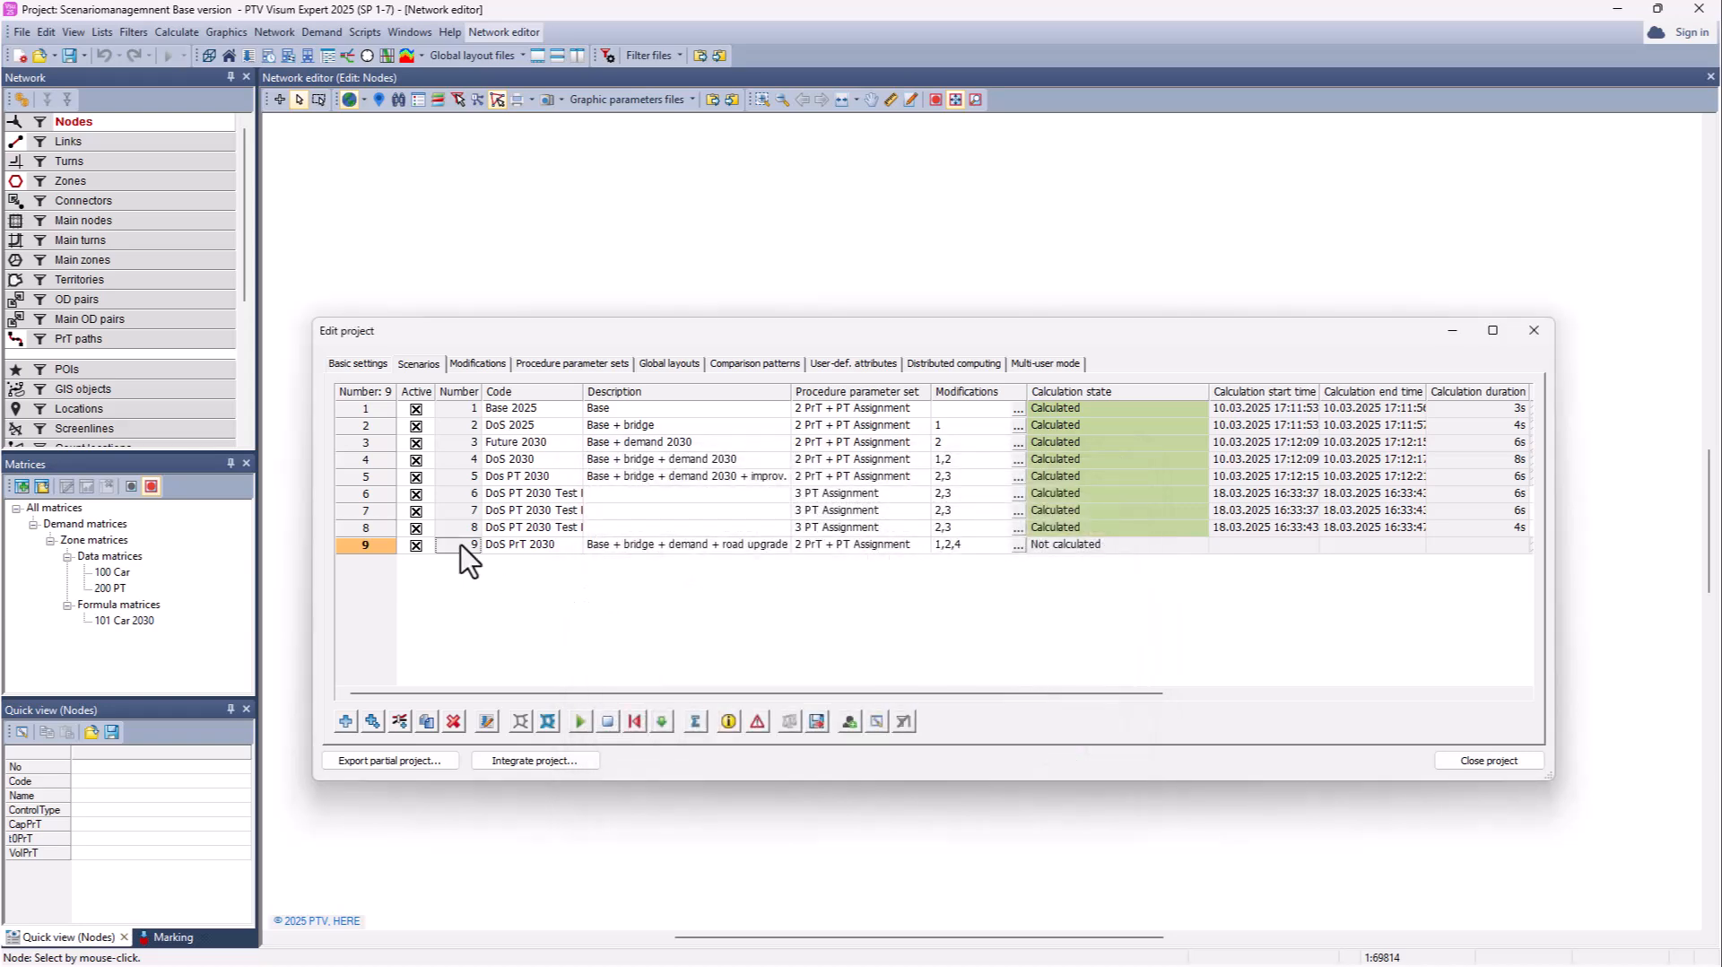
left_click(580, 723)
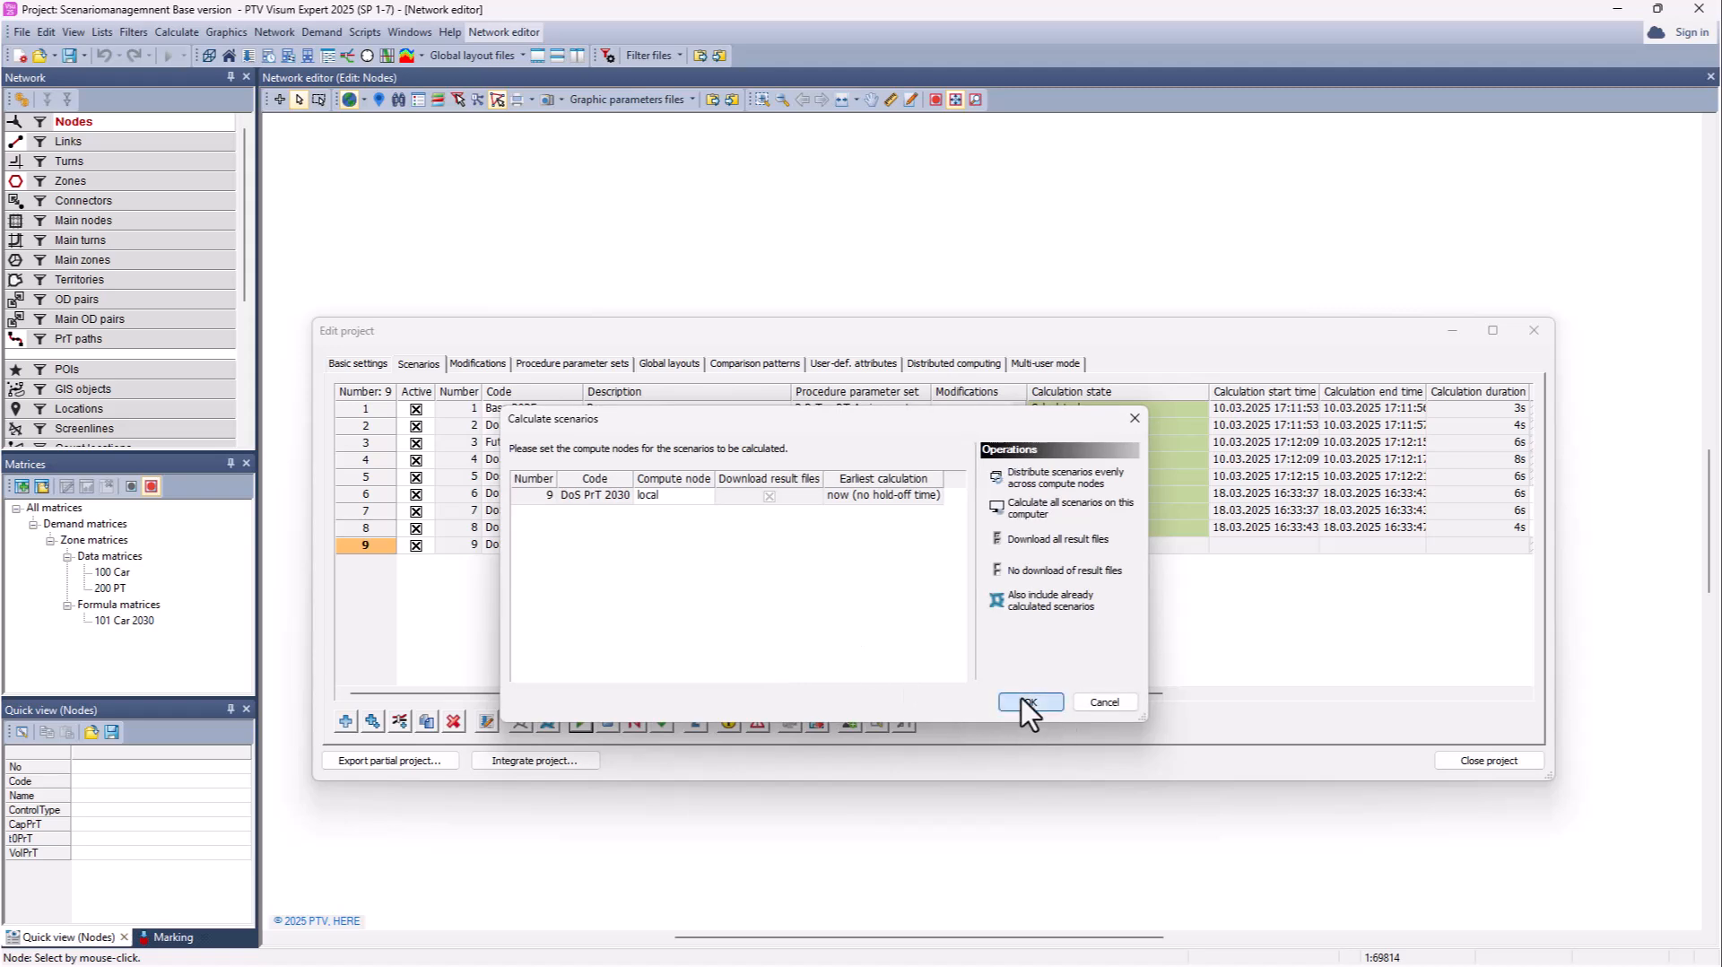
left_click(1029, 702)
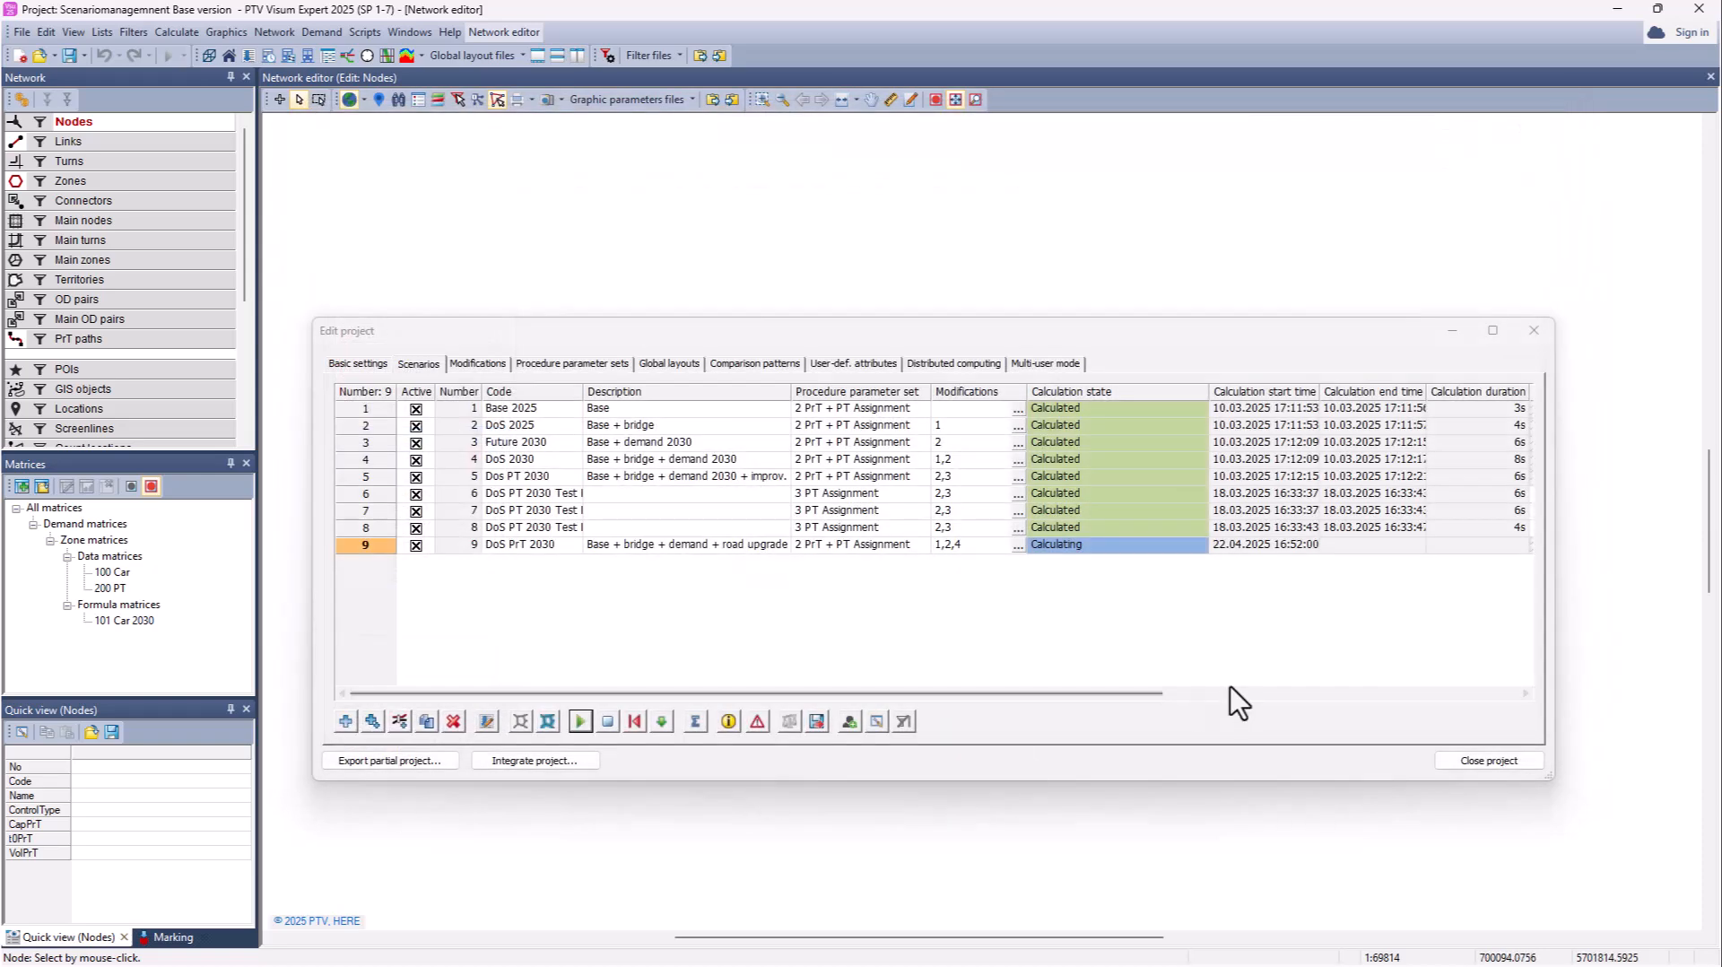
left_click_drag(1155, 694, 1509, 705)
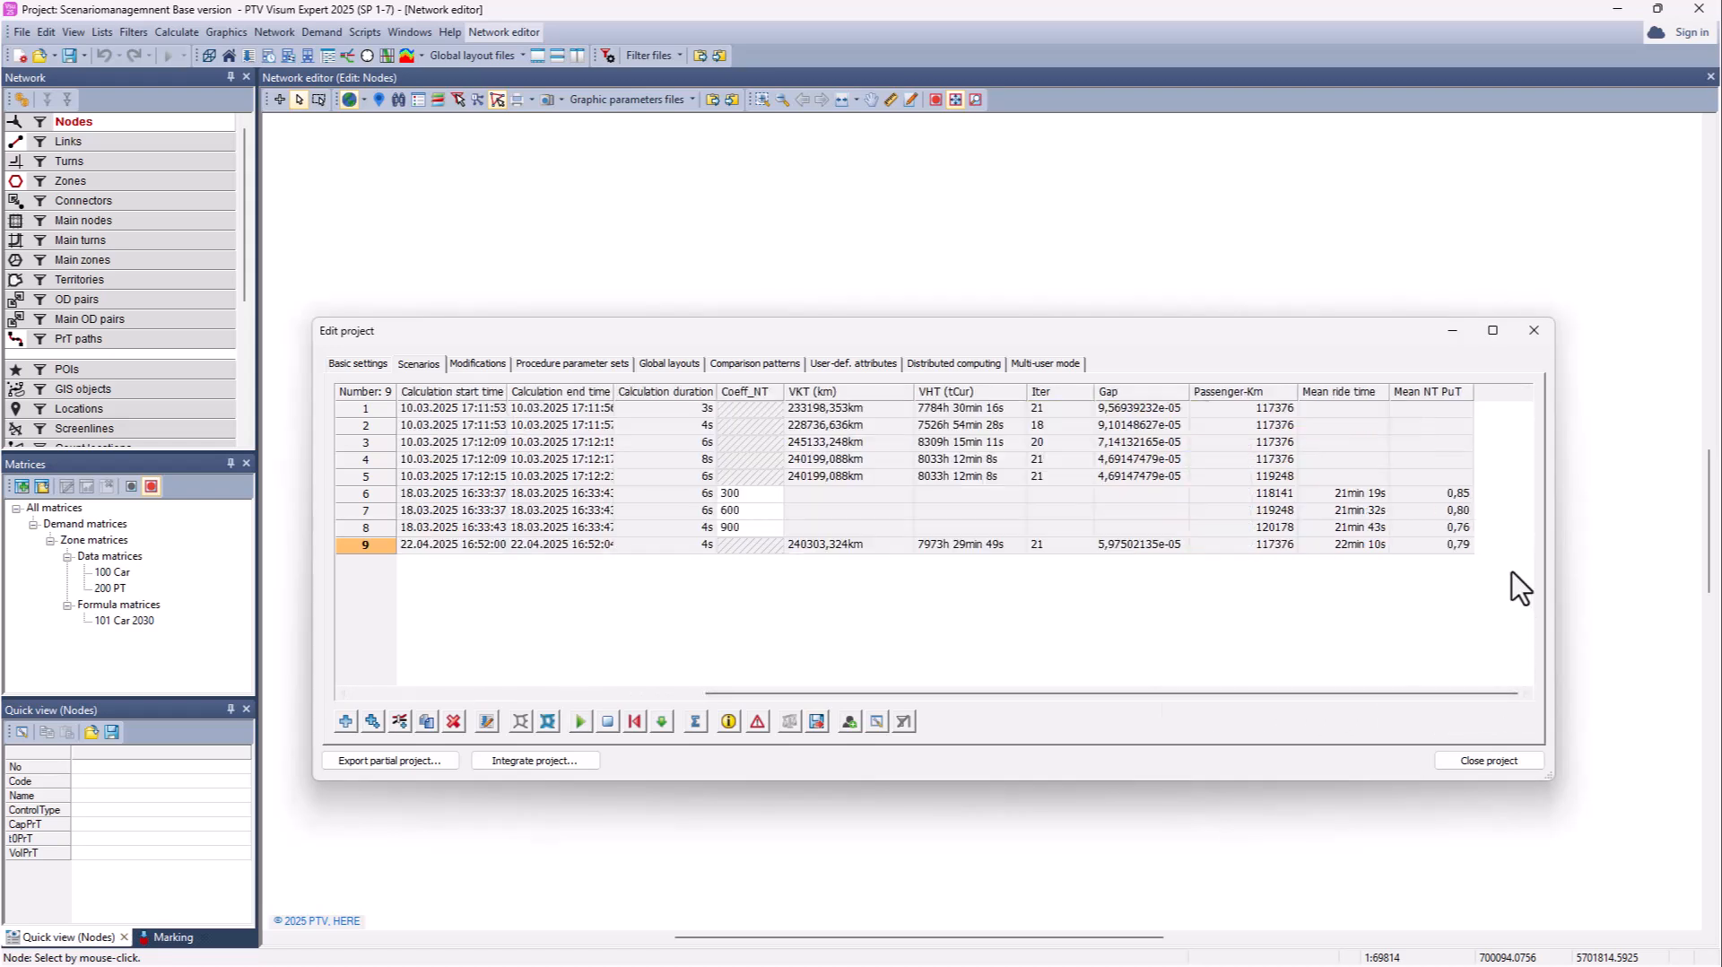
left_click_drag(1436, 696, 1026, 703)
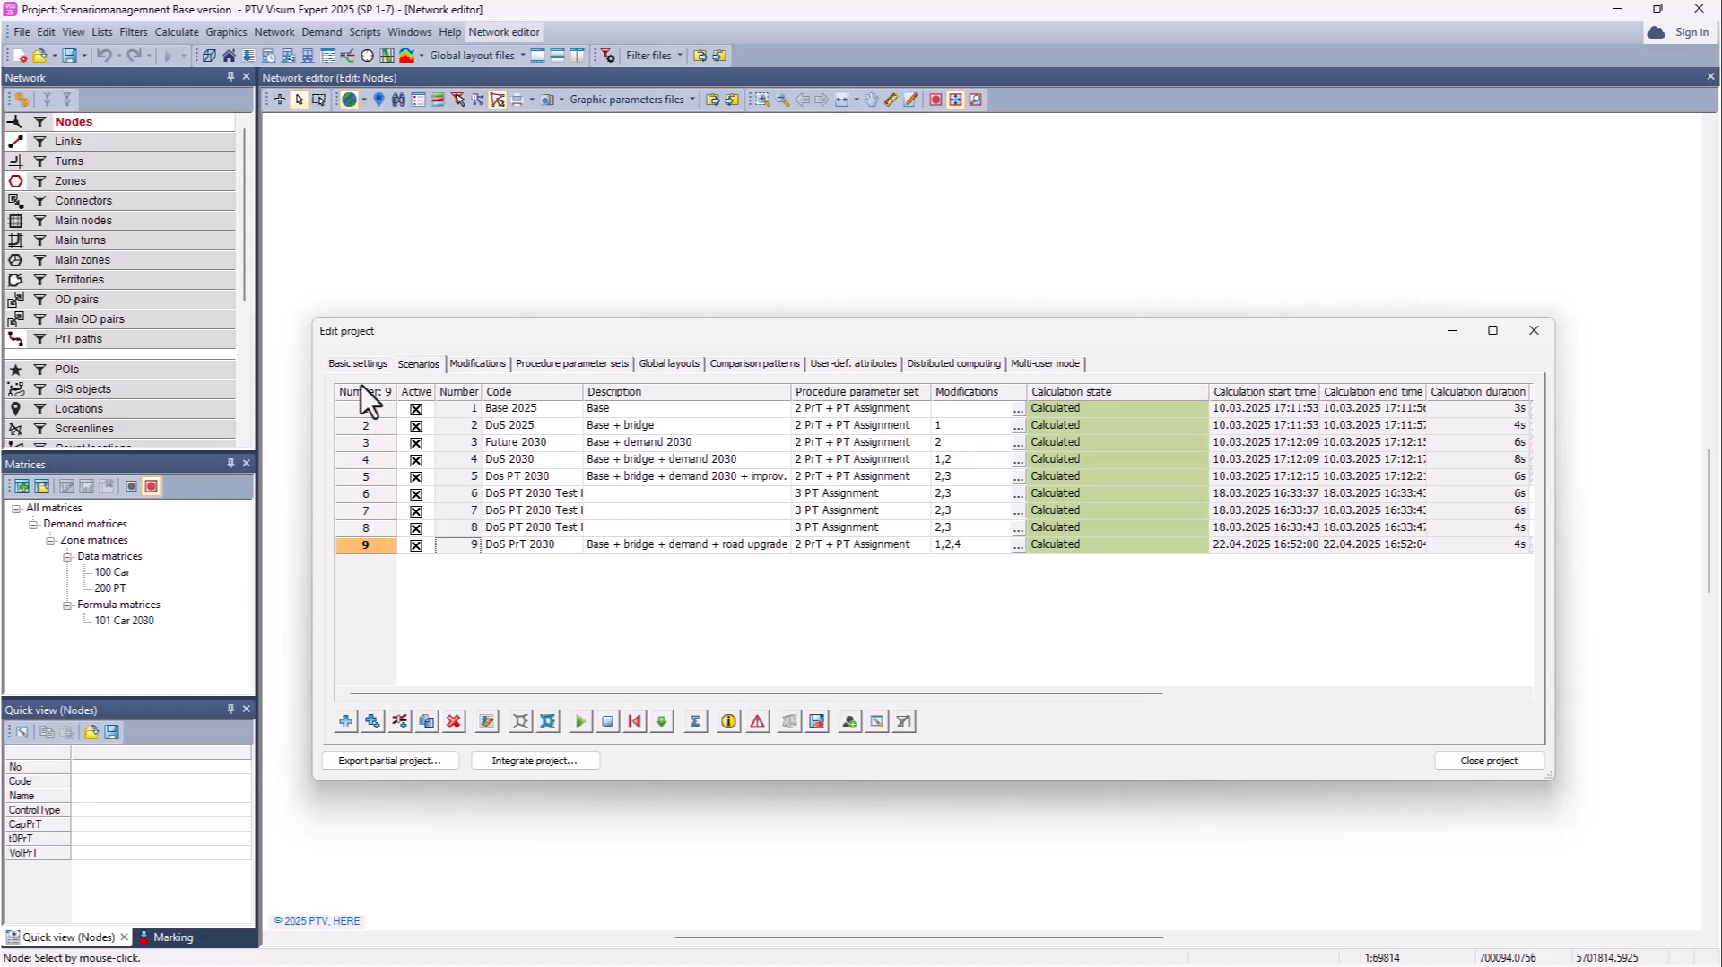
Step: Revoke project protection from Basic settings by entering the project password and confirming the unlock
left_click(350, 363)
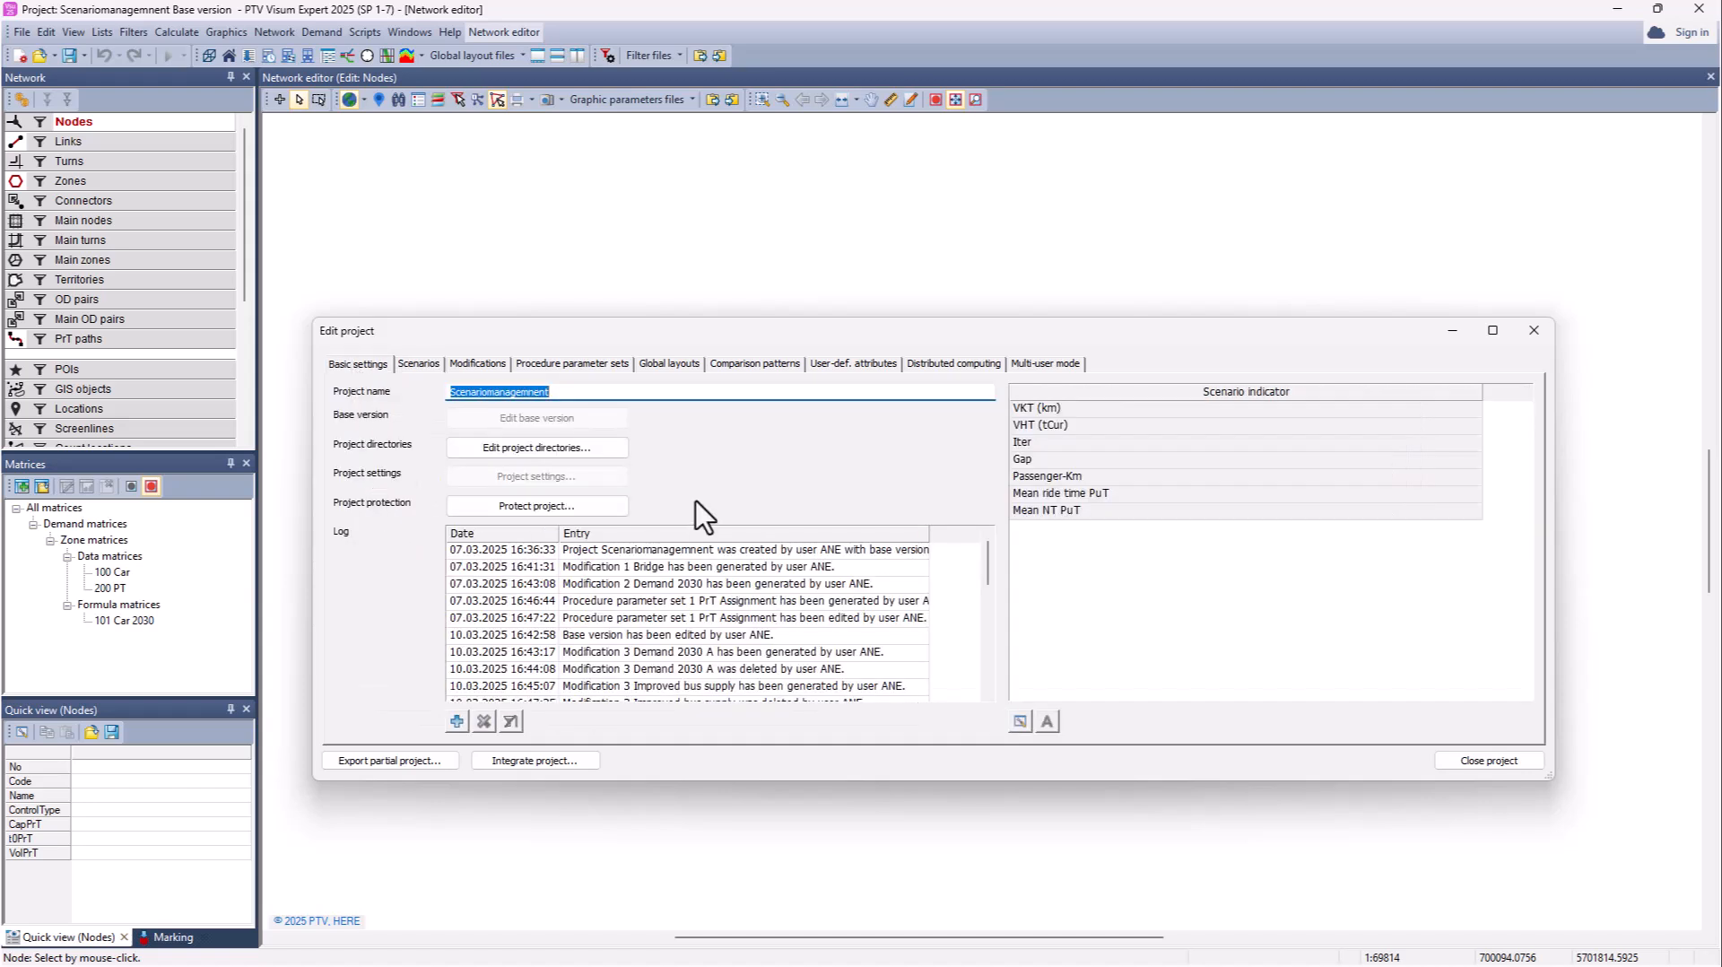
left_click(531, 507)
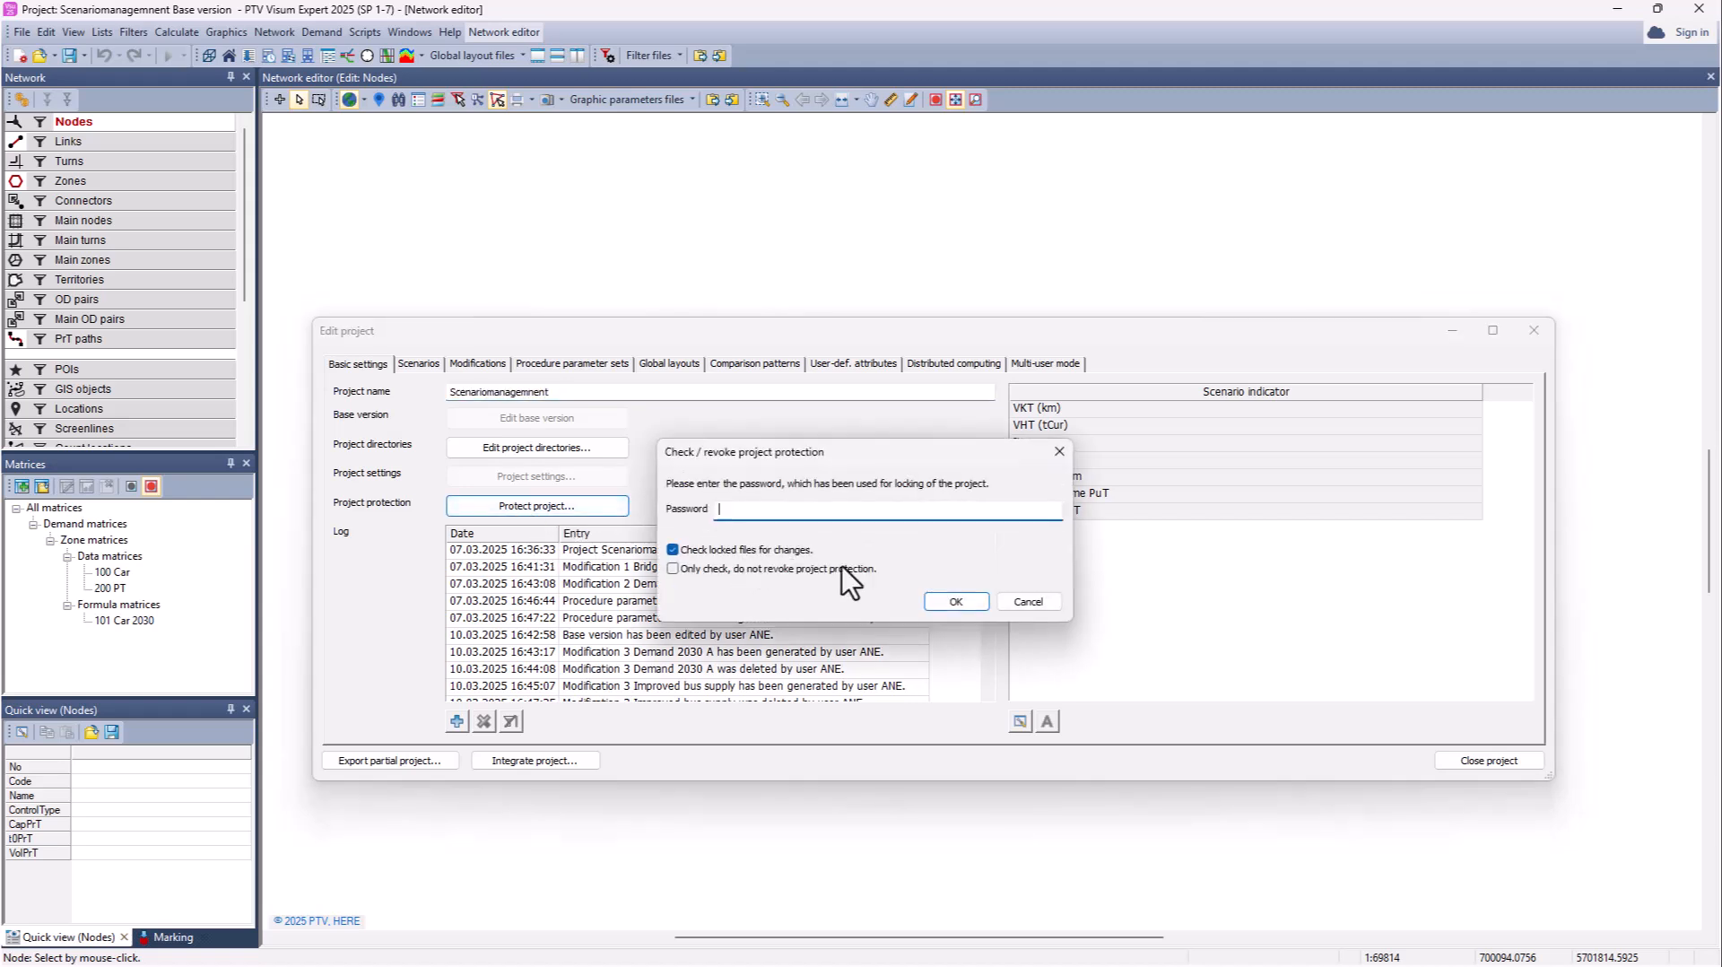
type("••••••••")
left_click(955, 602)
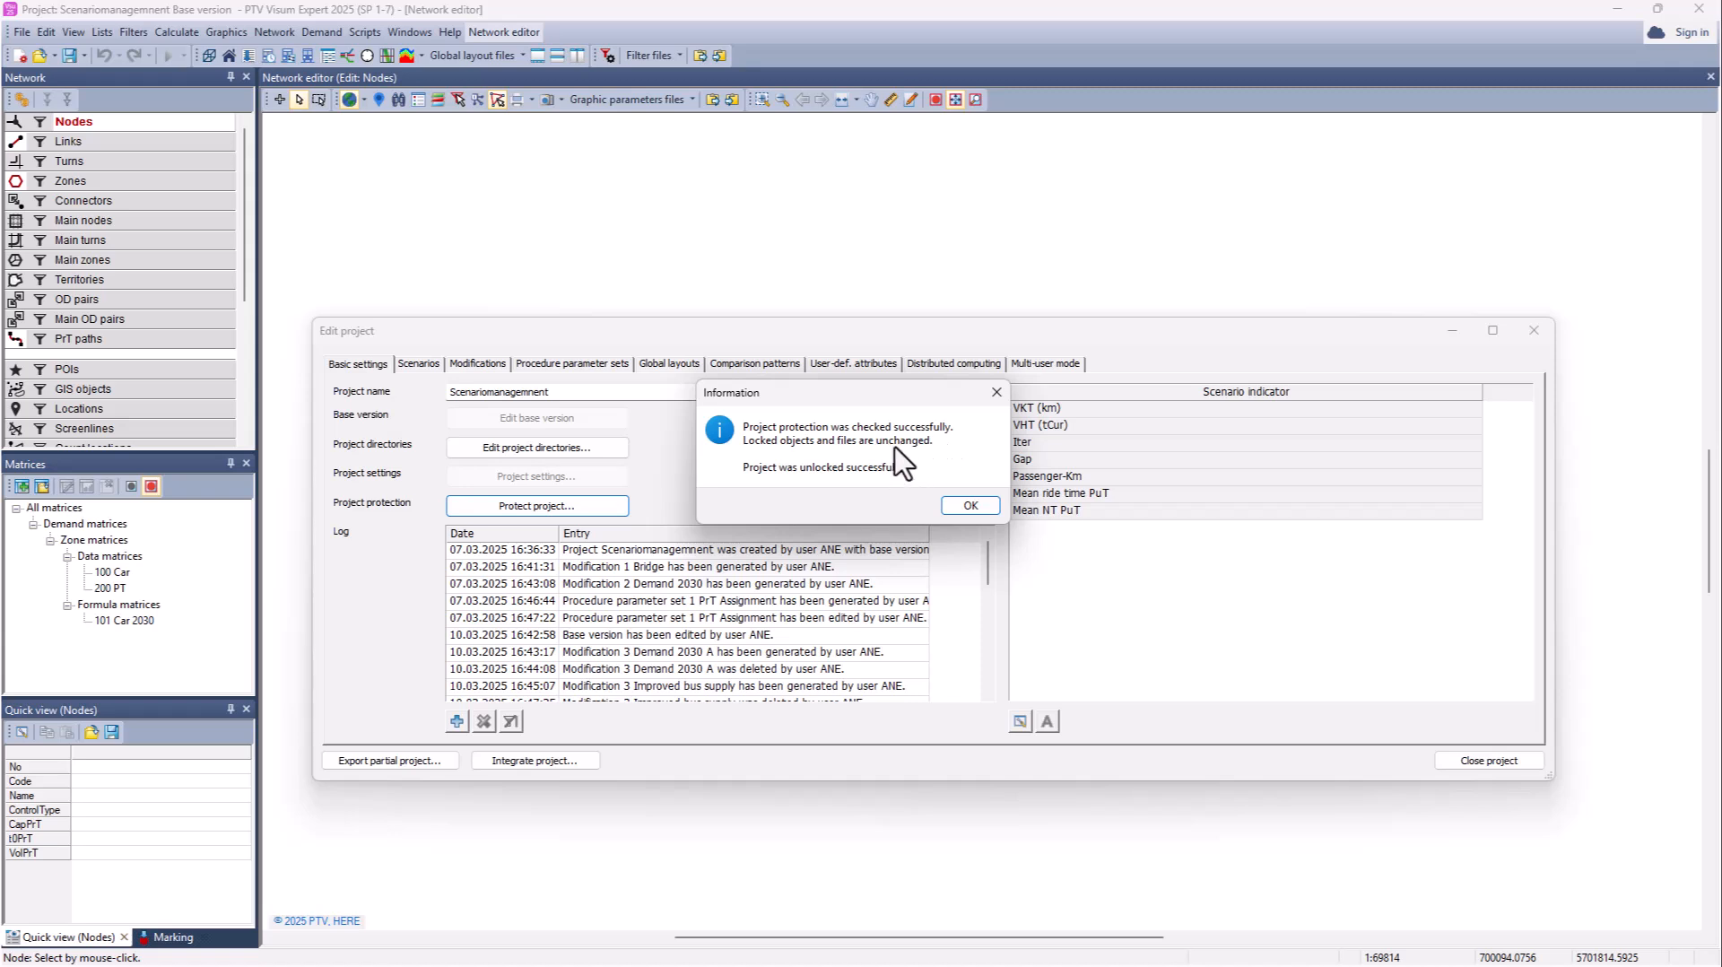
left_click(969, 506)
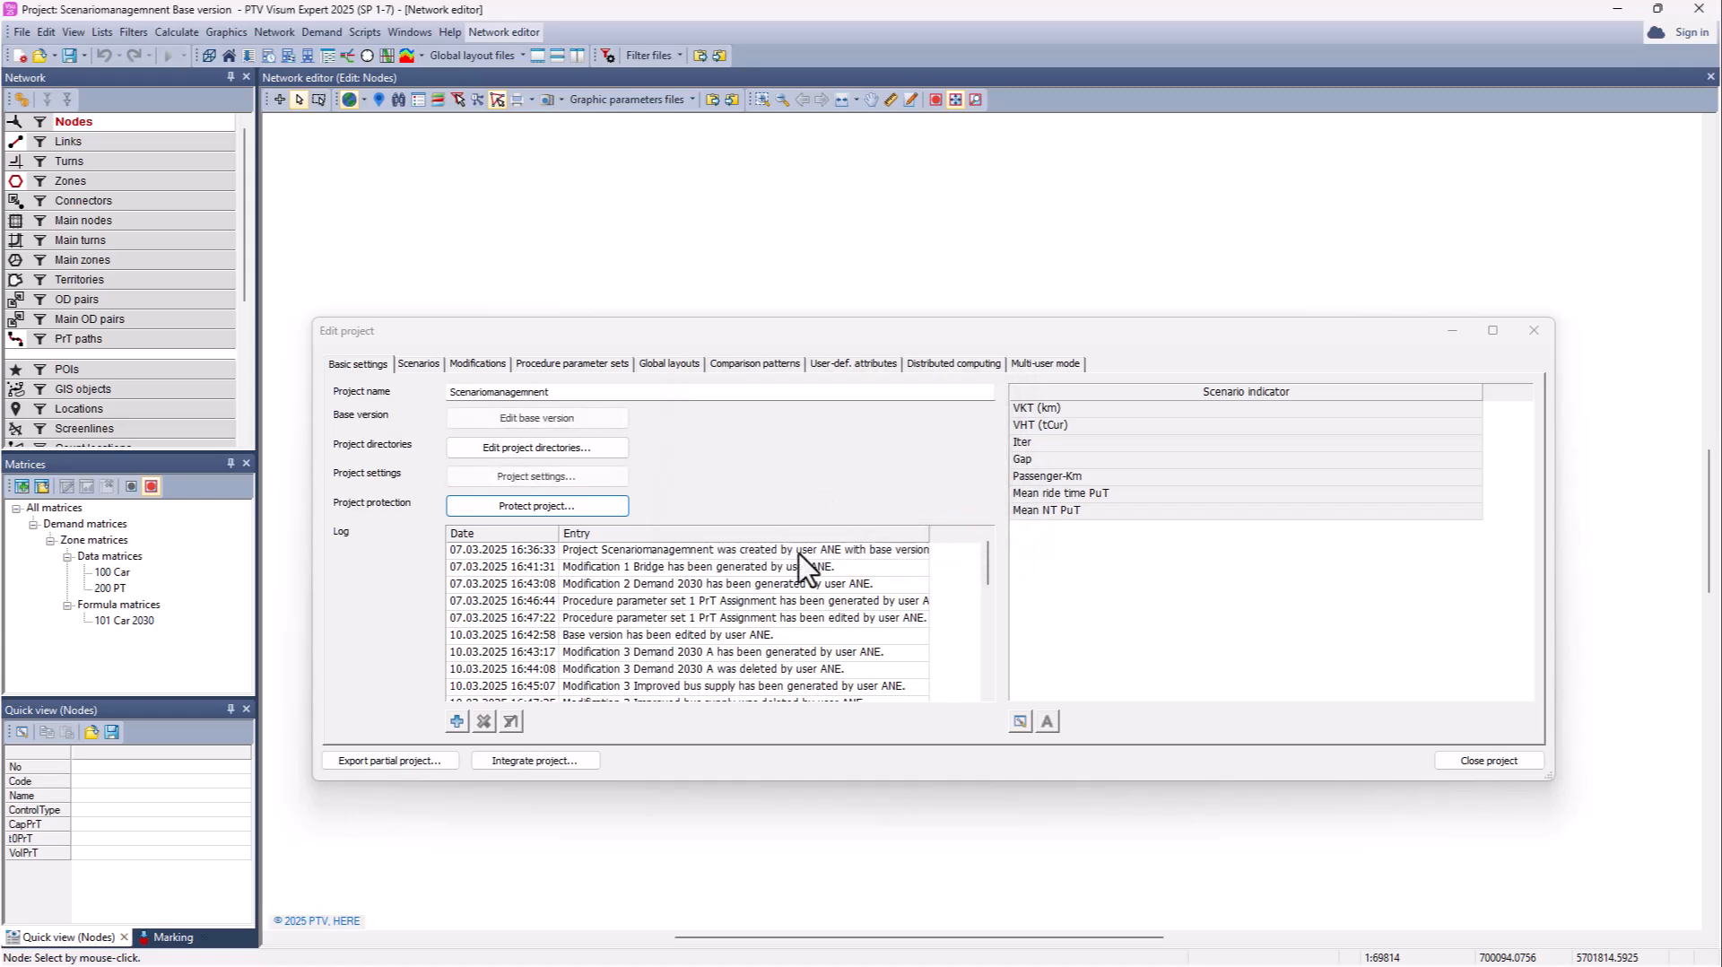